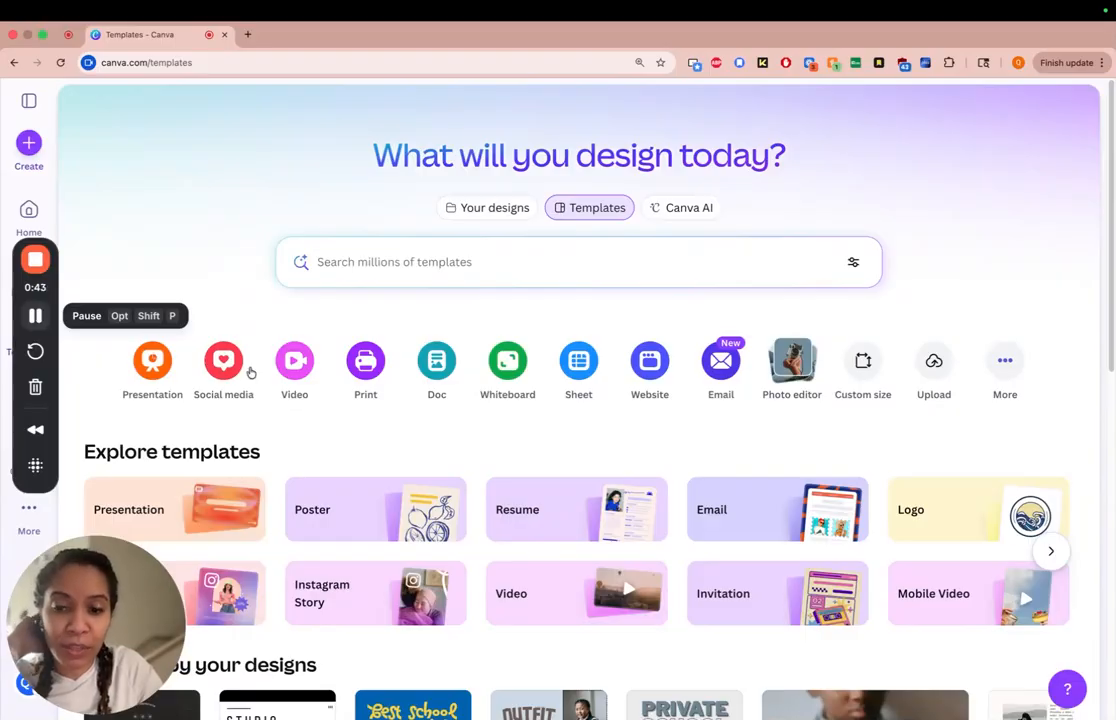
Step: Switch to the PDF in Adobe Acrobat and use its Download Template link to open the brochure template for editing in Canva
mouse_move(444, 700)
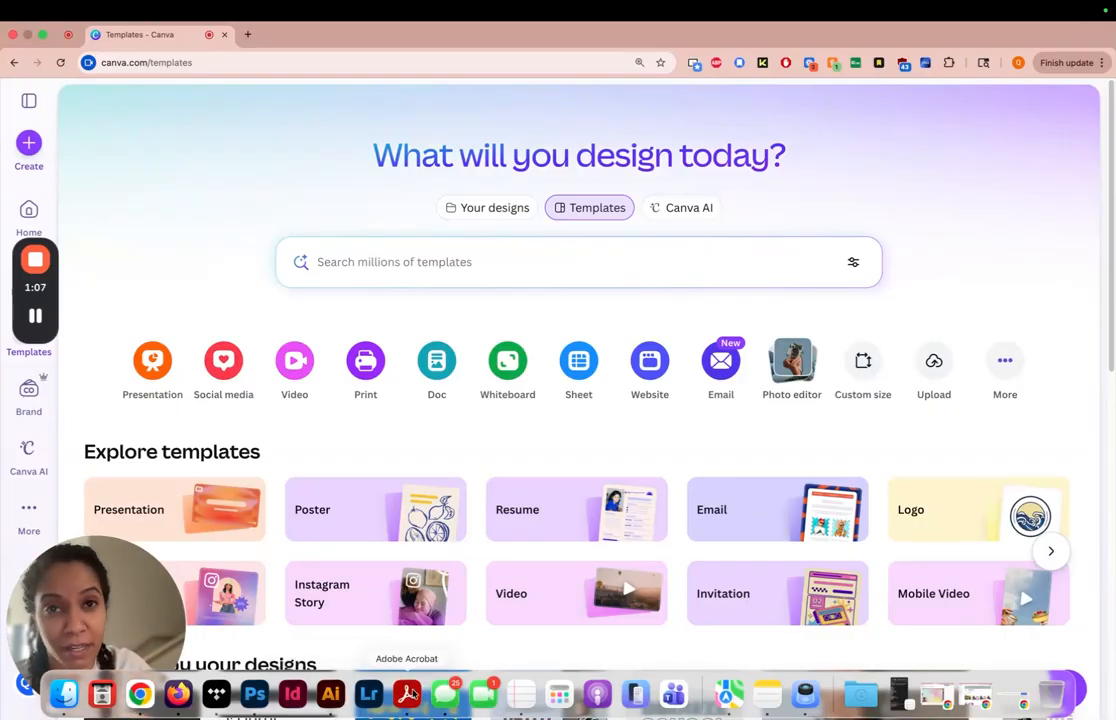
left_click(407, 693)
key("super+minus")
key("super+minus")
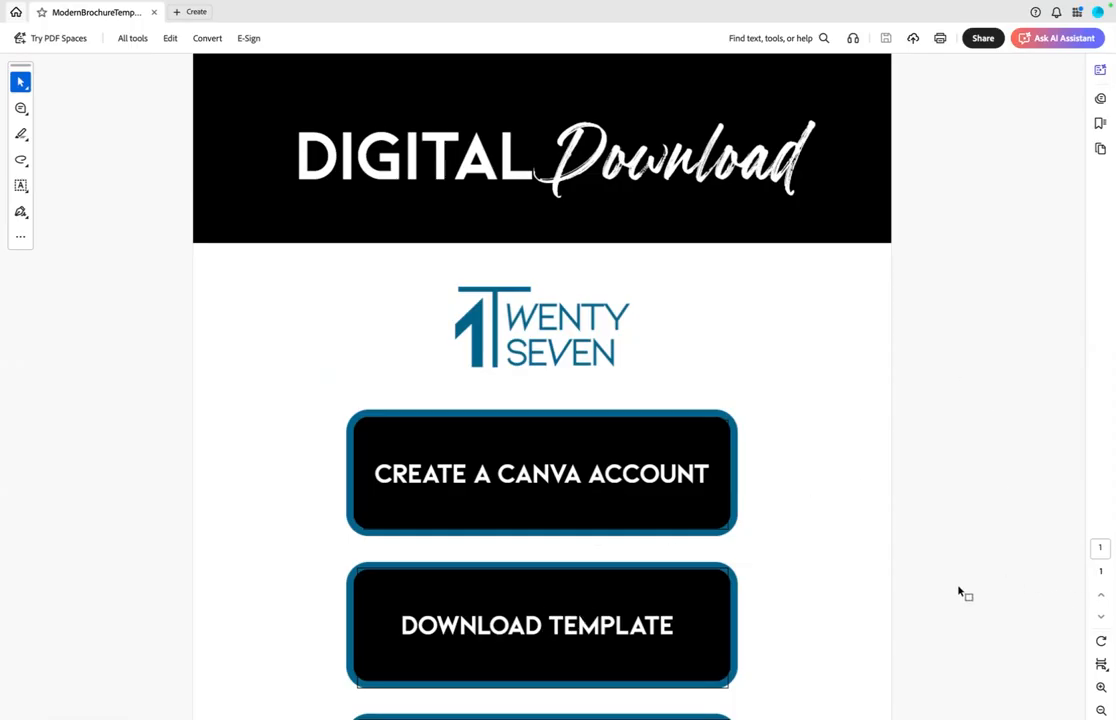
scroll(958, 592, "down", 2)
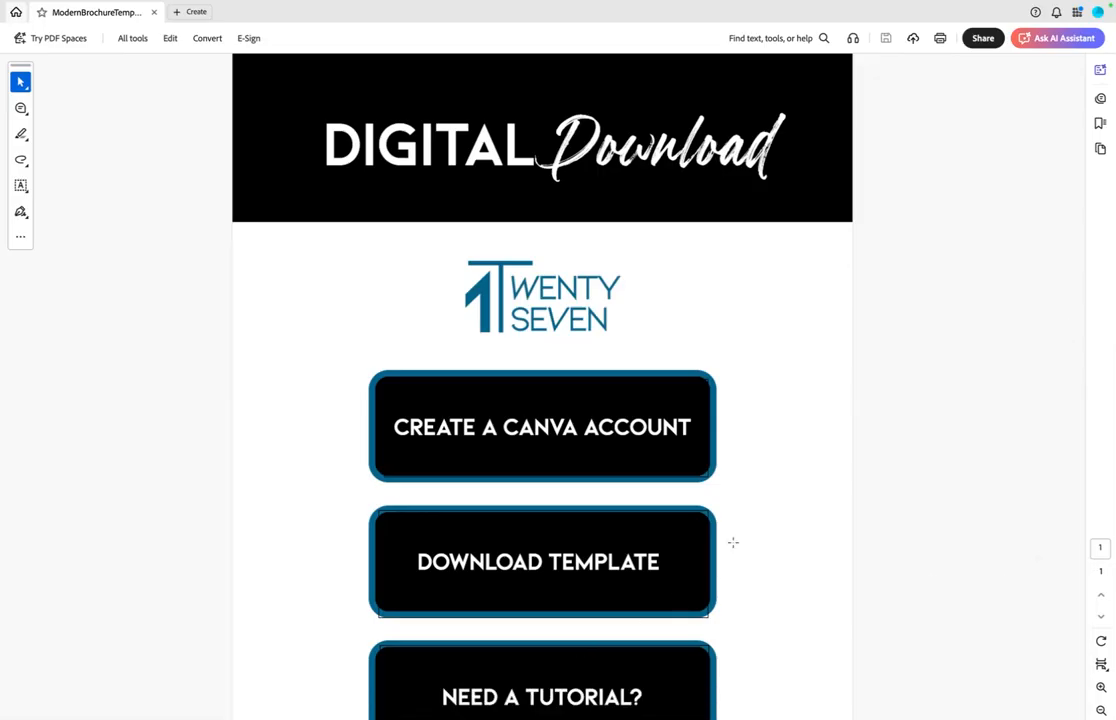
left_click(543, 548)
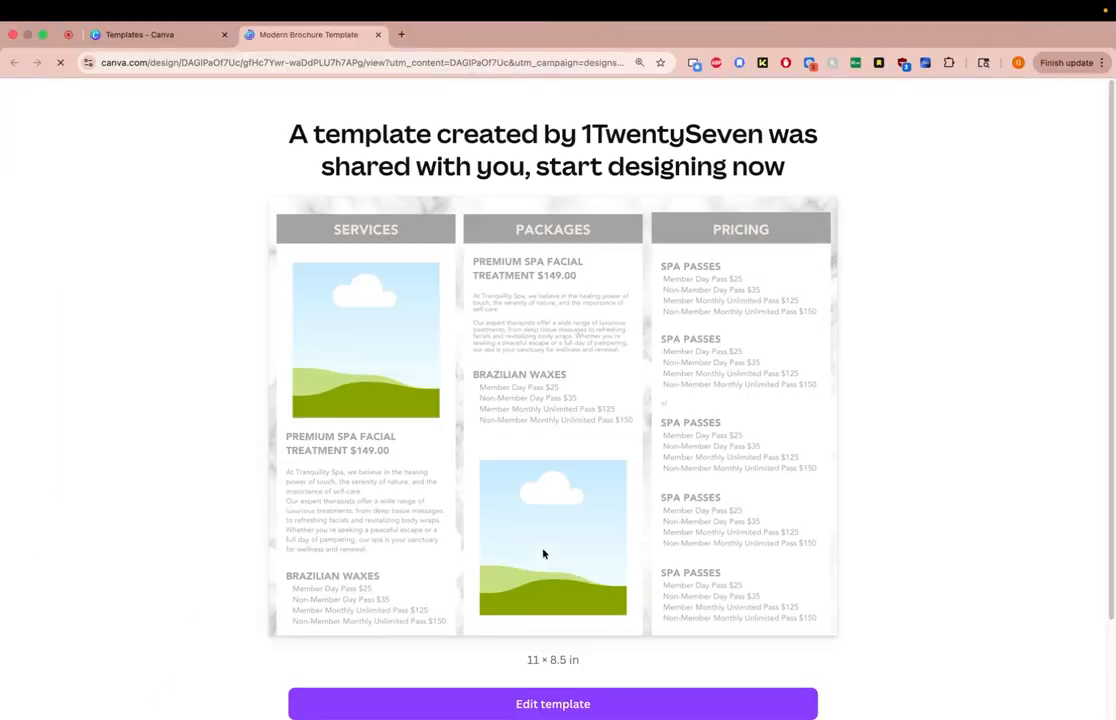
left_click(533, 704)
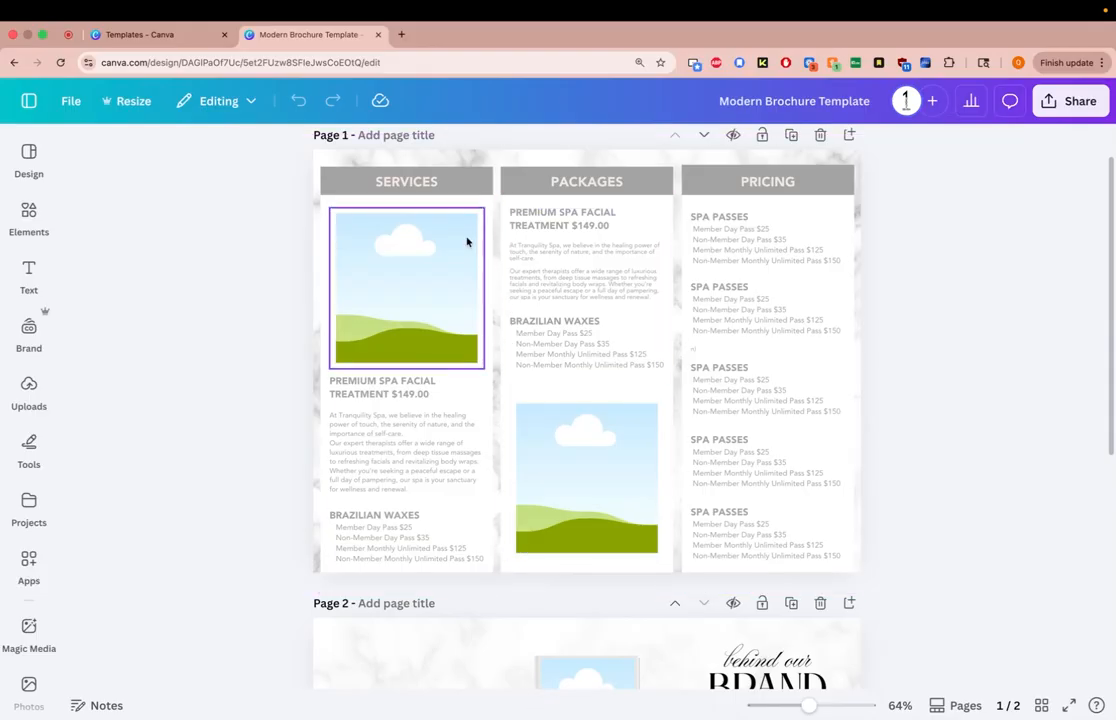
Step: Check the brochure design's page dimensions in its file details
left_click(69, 103)
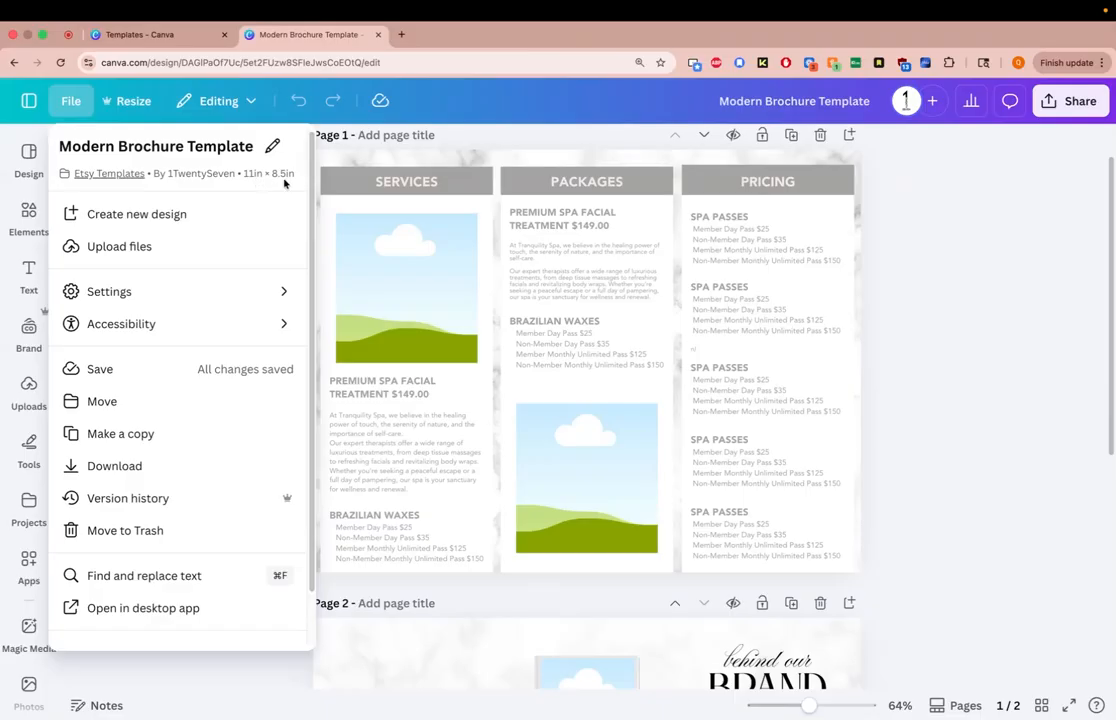
left_click(72, 101)
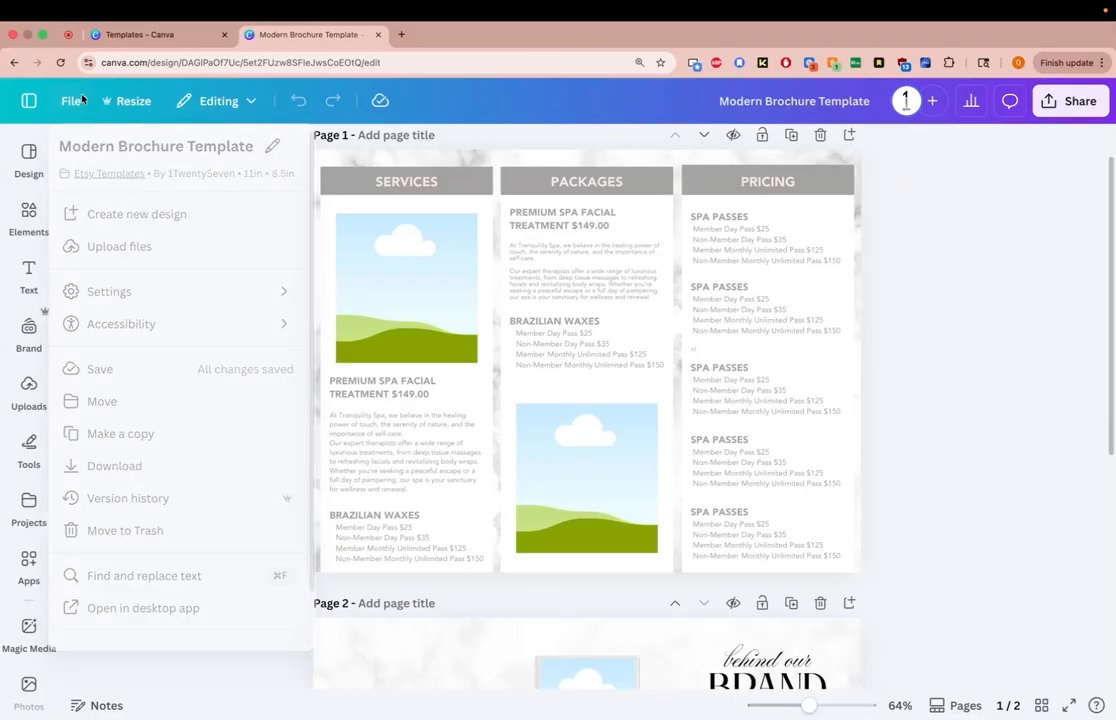
left_click(70, 102)
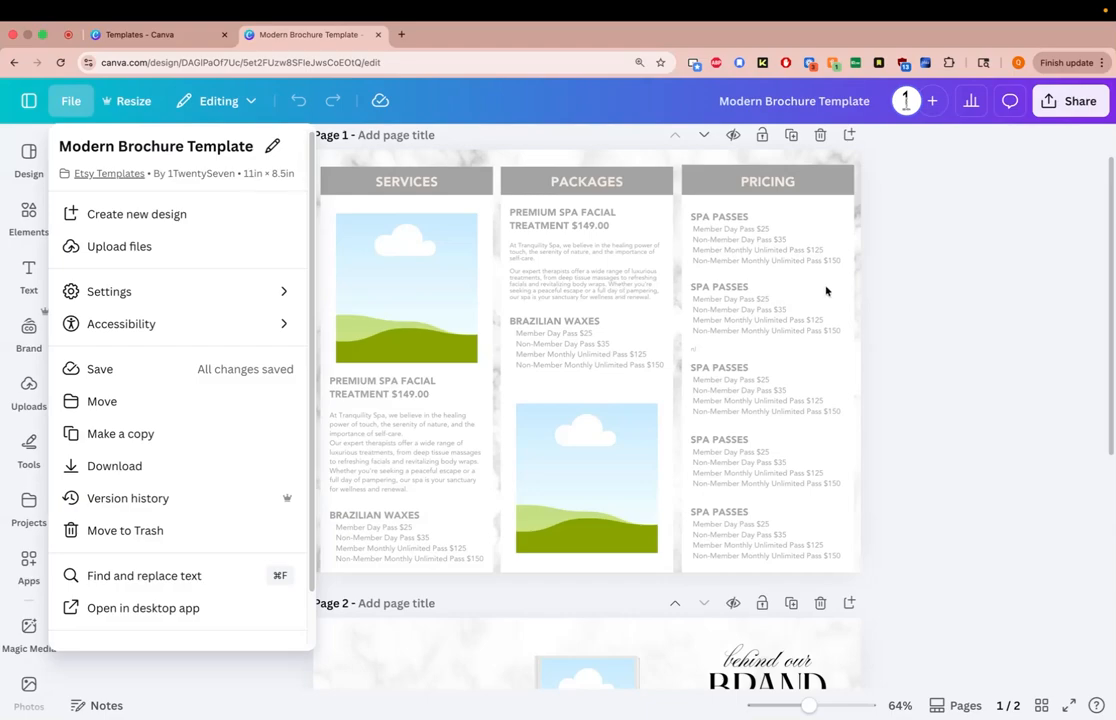
left_click(926, 273)
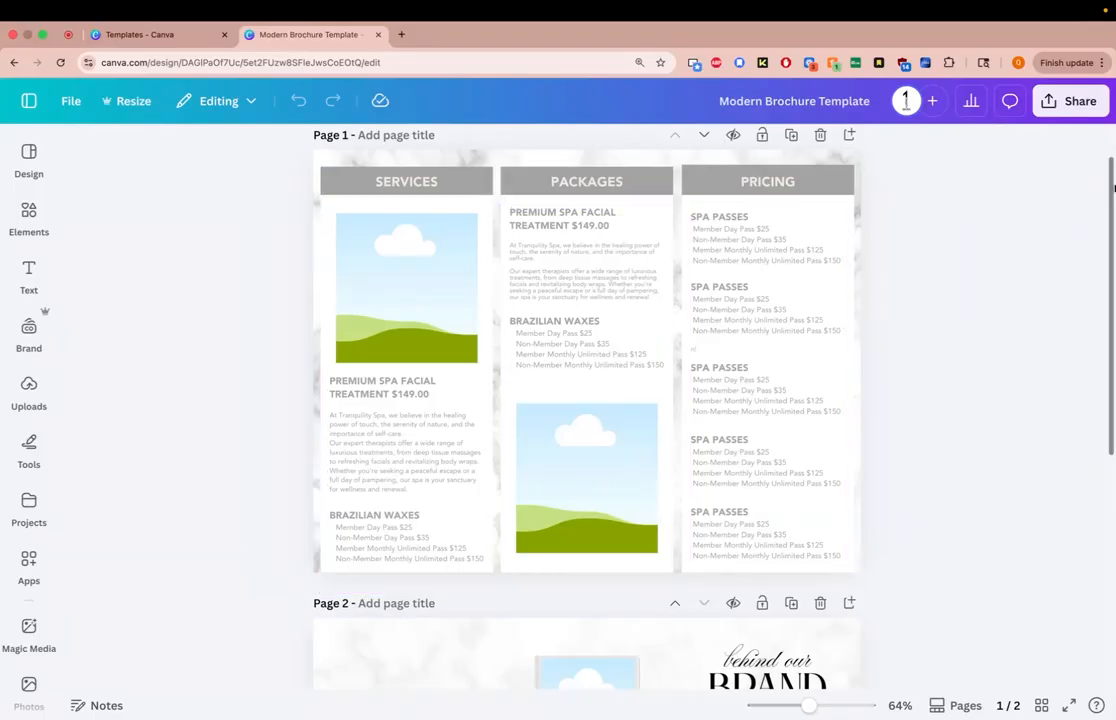
Step: Ungroup the "behind our BRAND" heading on page 2 into separate text elements
scroll(1093, 202, "down", 2)
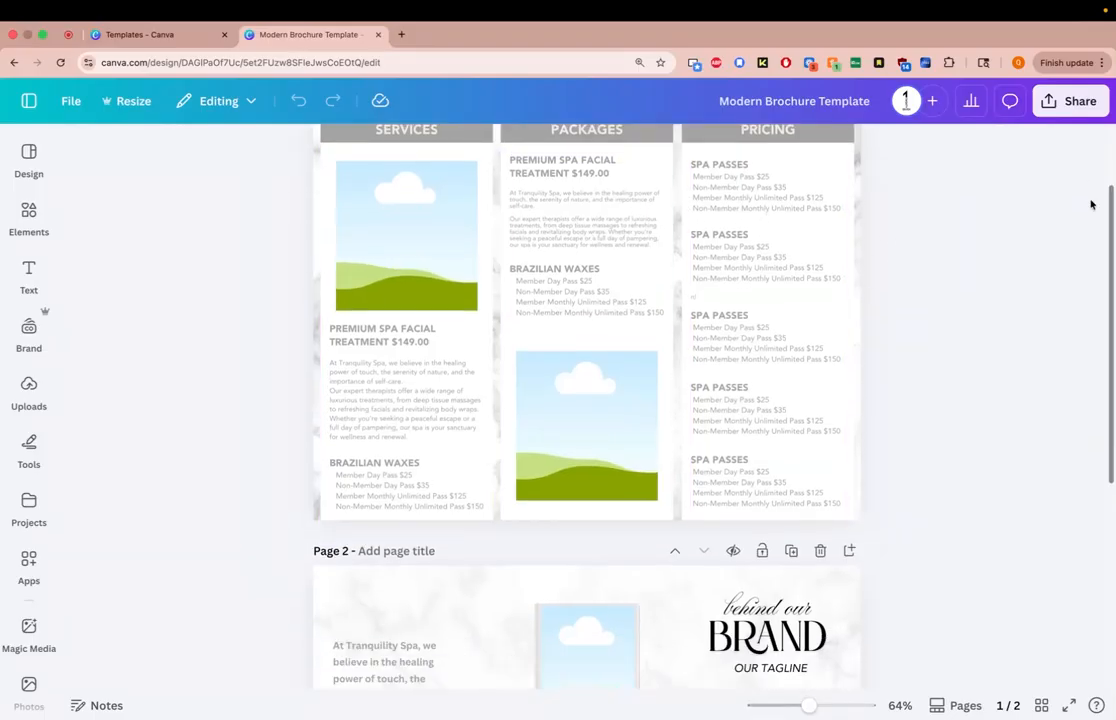
scroll(1091, 204, "down", 5)
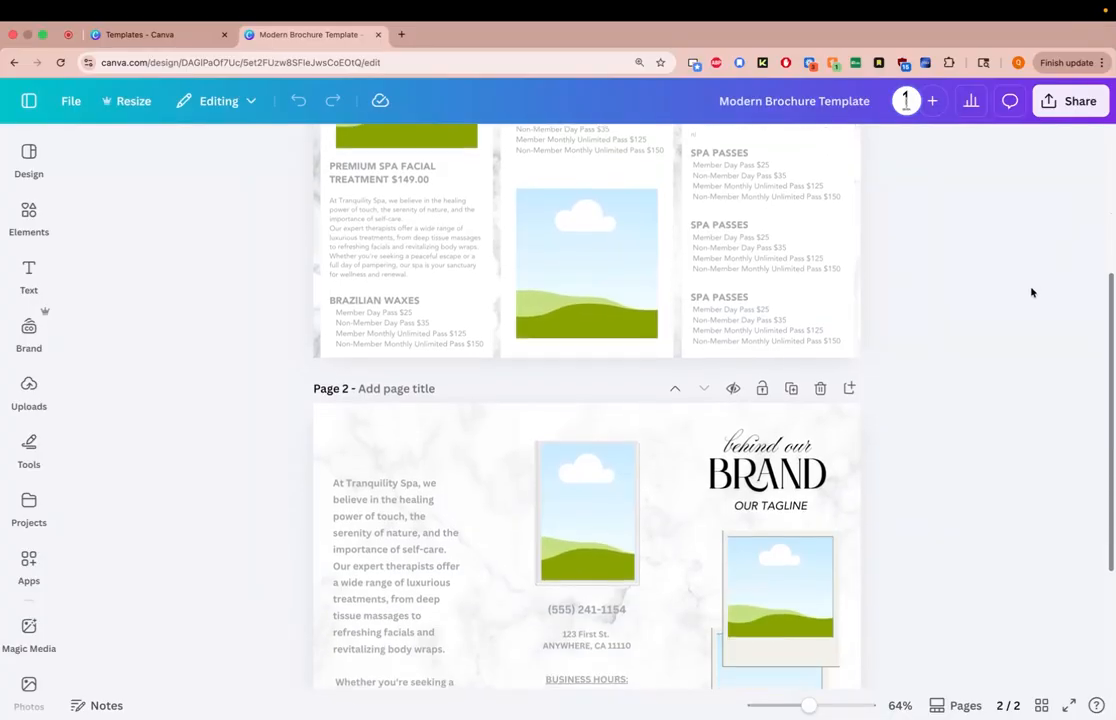
scroll(1032, 292, "down", 5)
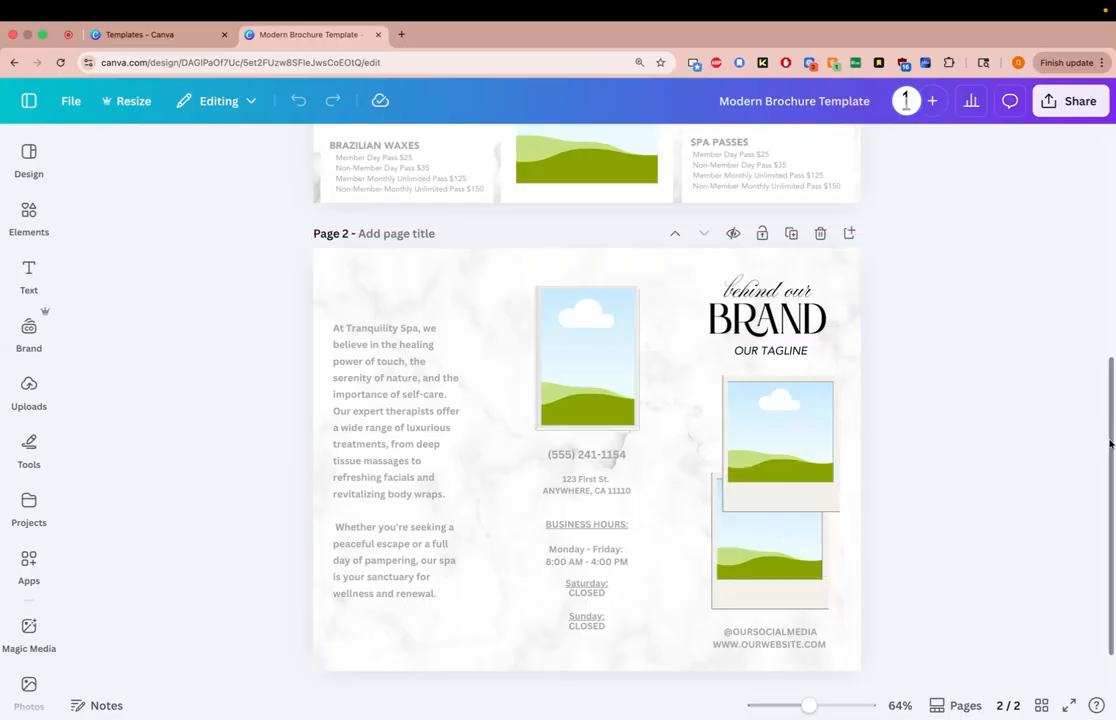
left_click_drag(1109, 443, 989, 458)
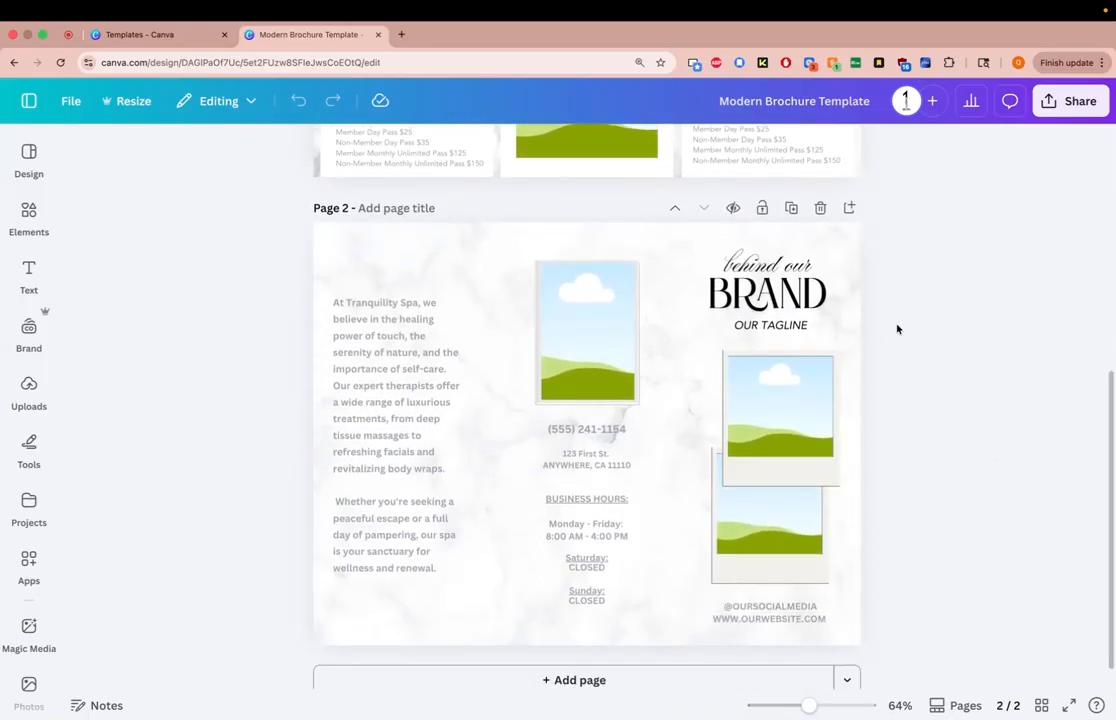
left_click(788, 290)
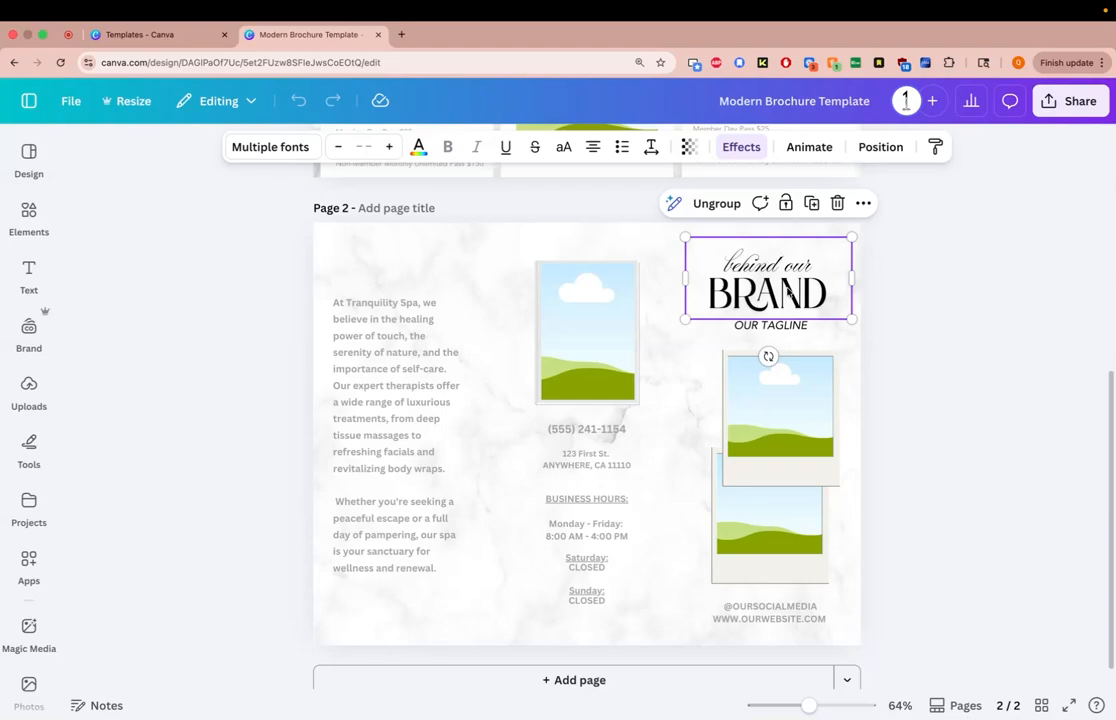
left_click(785, 291)
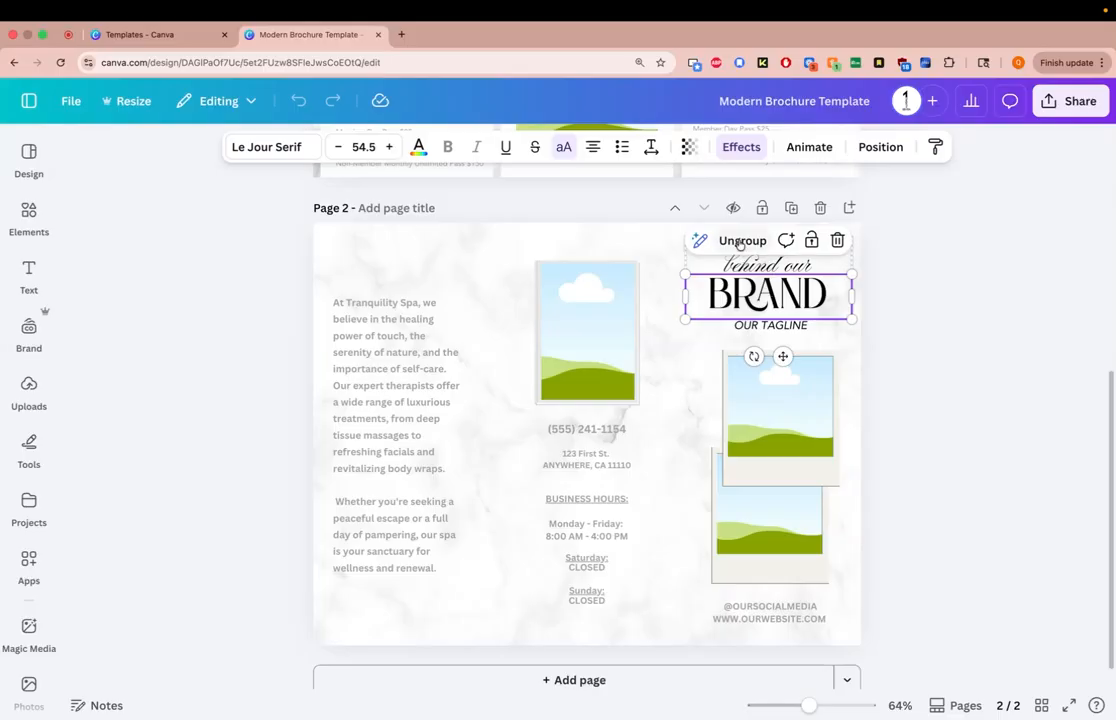
left_click(892, 262)
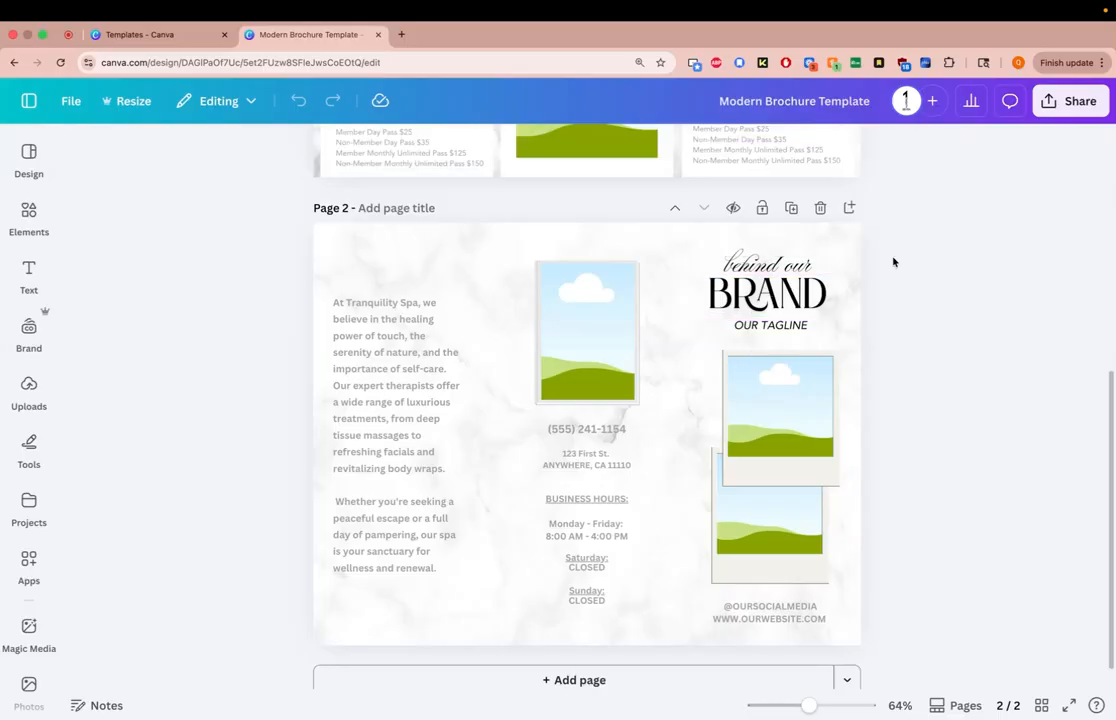
left_click(803, 284)
left_click_drag(803, 284, 765, 295)
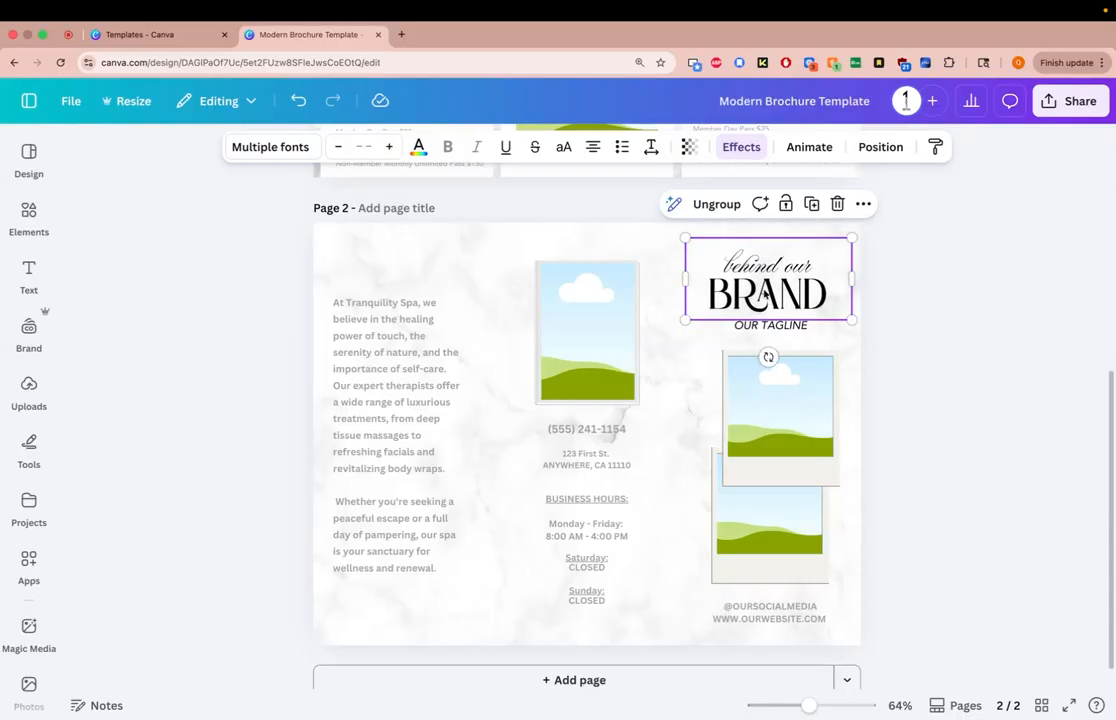
left_click(720, 205)
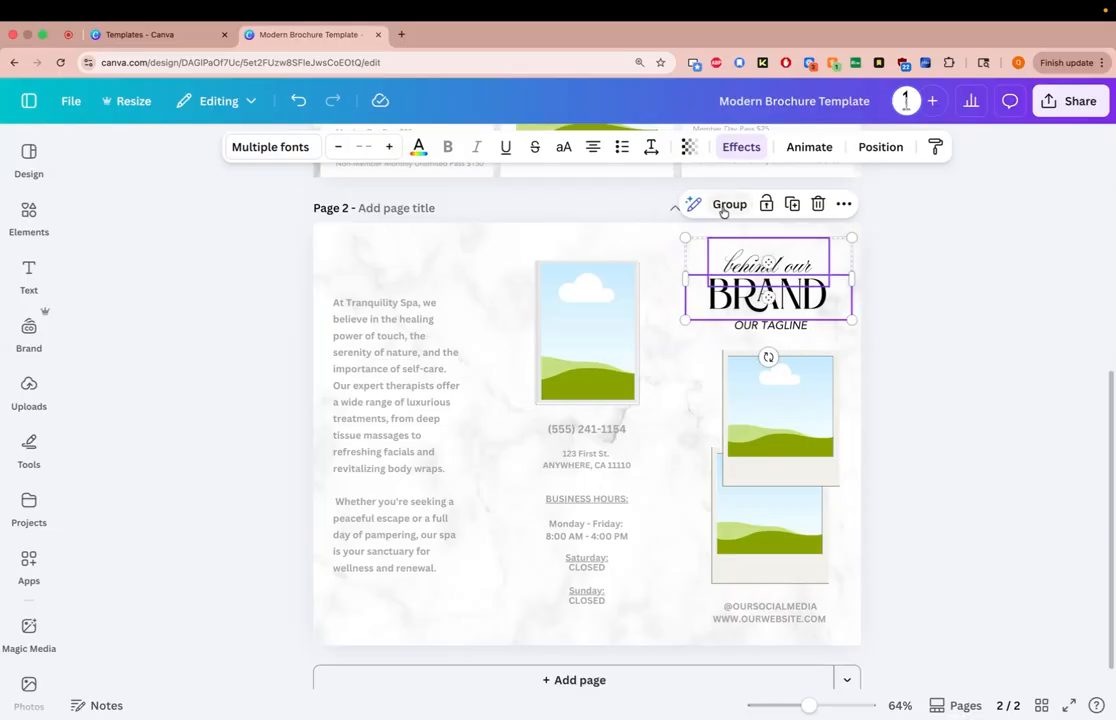
left_click(931, 264)
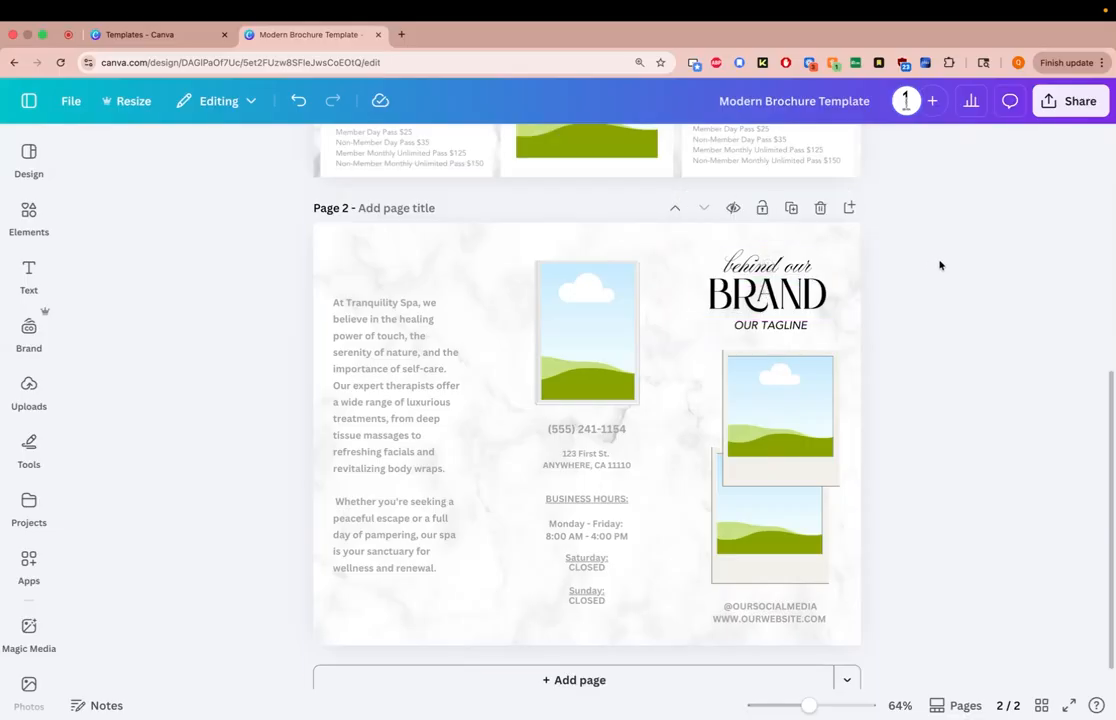
Step: Change the font of the "behind our" text on page 2 to Anton
left_click(796, 266)
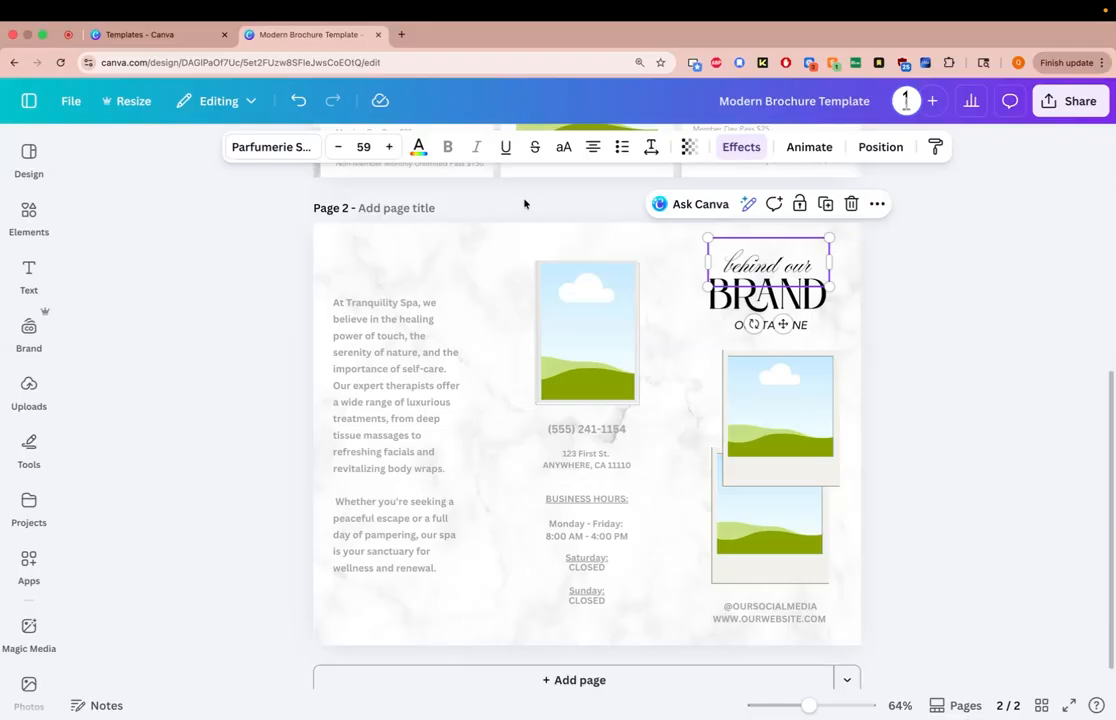
left_click(284, 151)
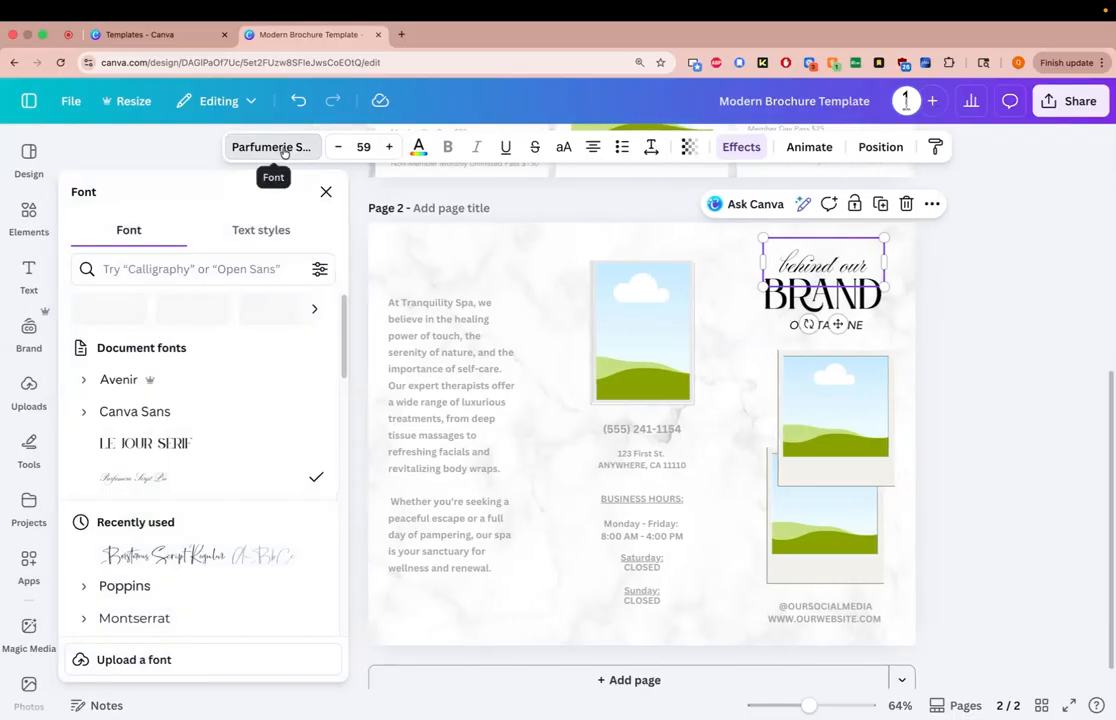
scroll(343, 326, "down", 1)
scroll(343, 326, "down", 8)
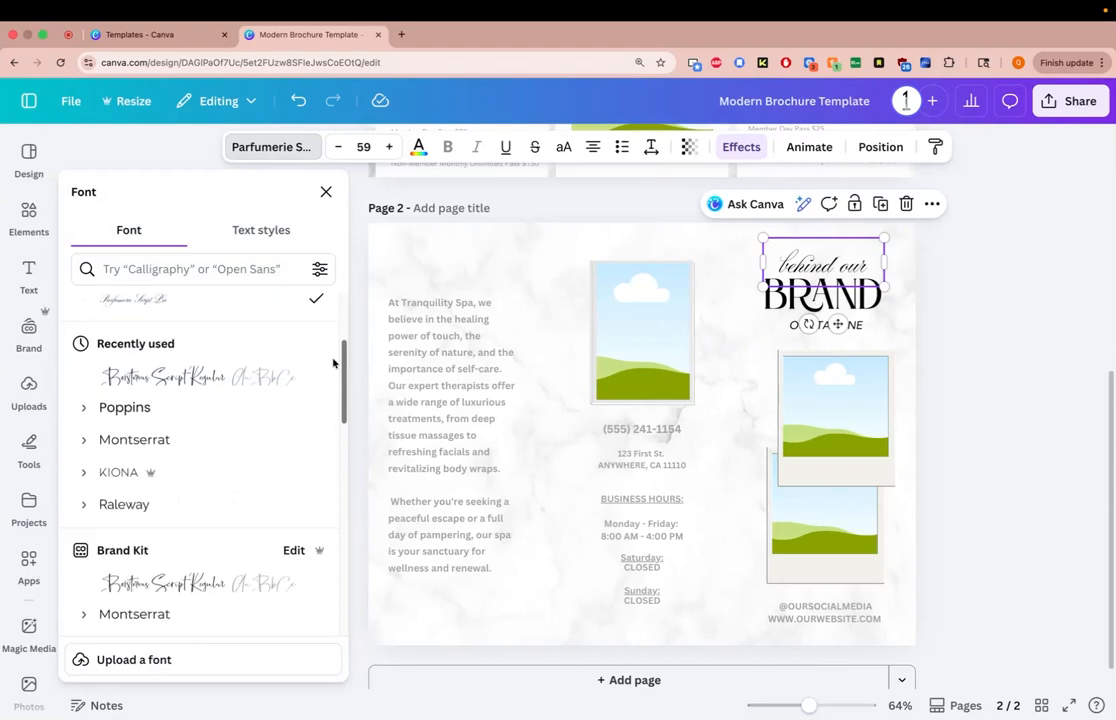
scroll(284, 460, "down", 3)
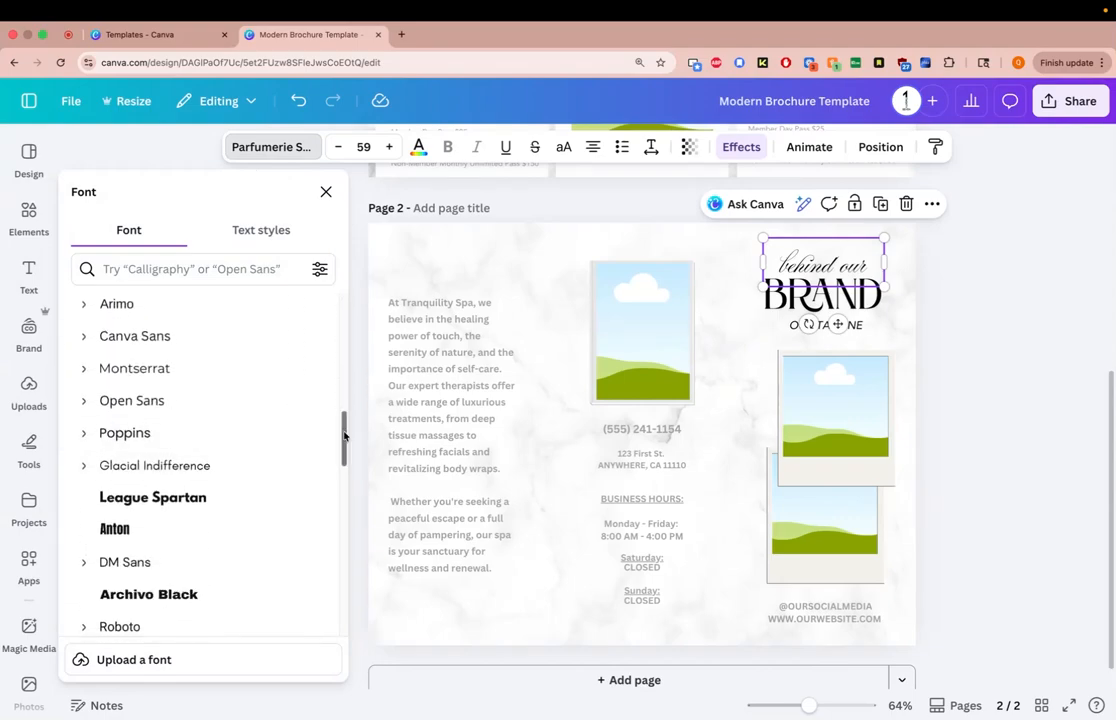
left_click_drag(344, 438, 342, 451)
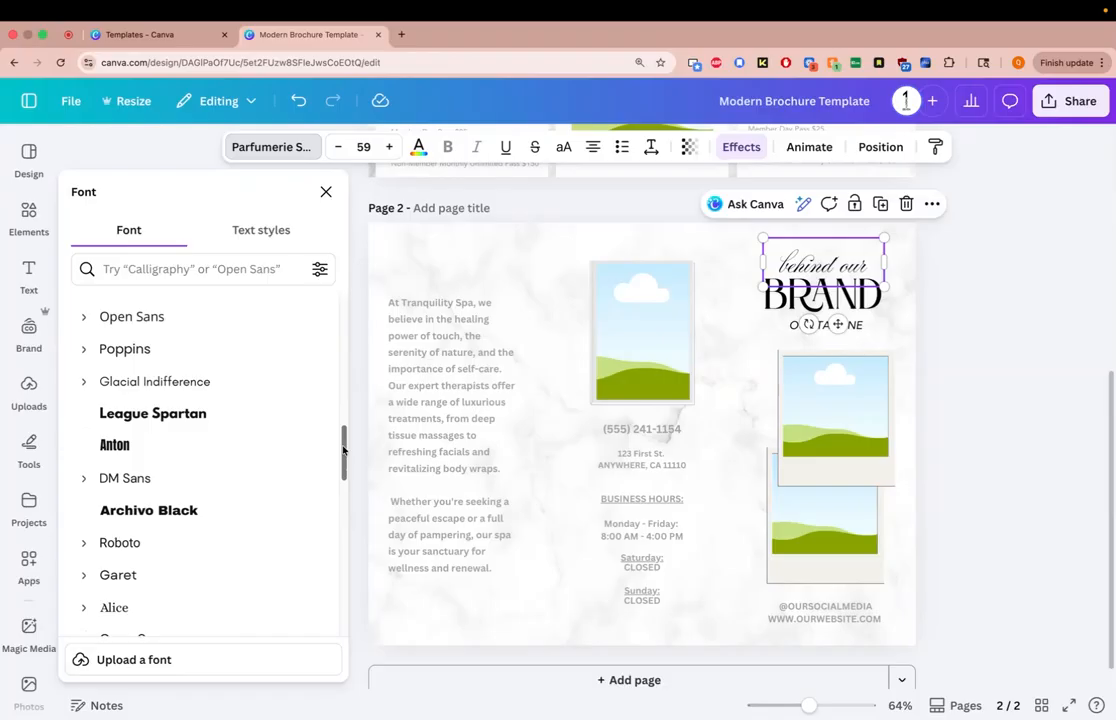
scroll(343, 451, "down", 2)
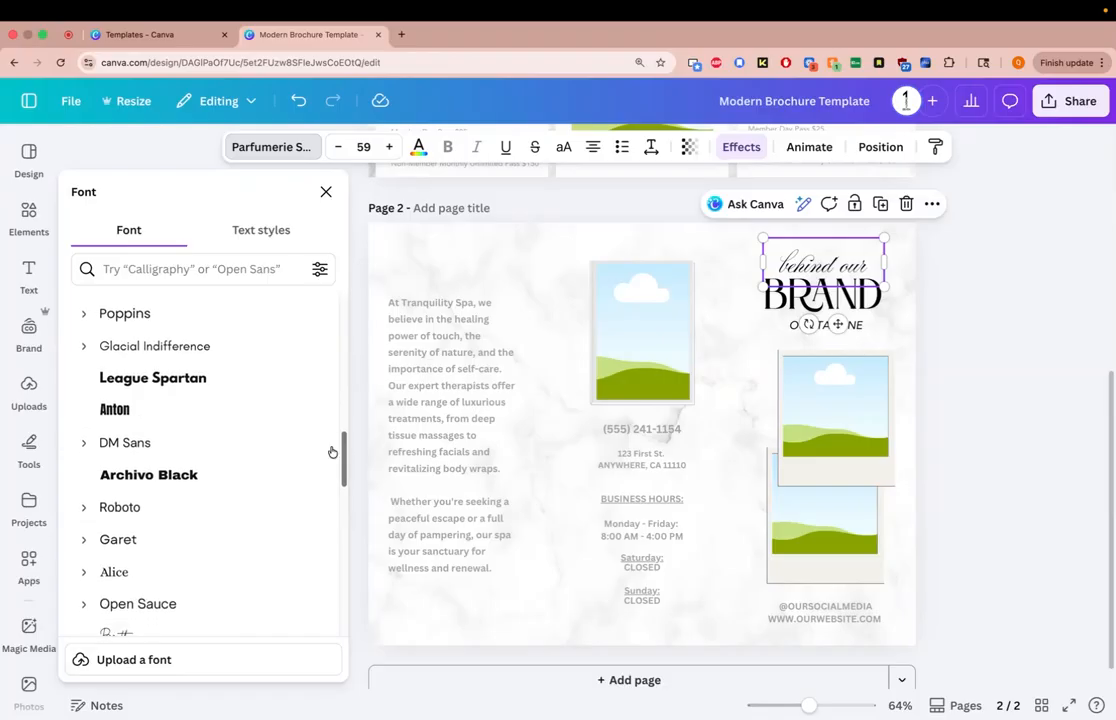
left_click(255, 414)
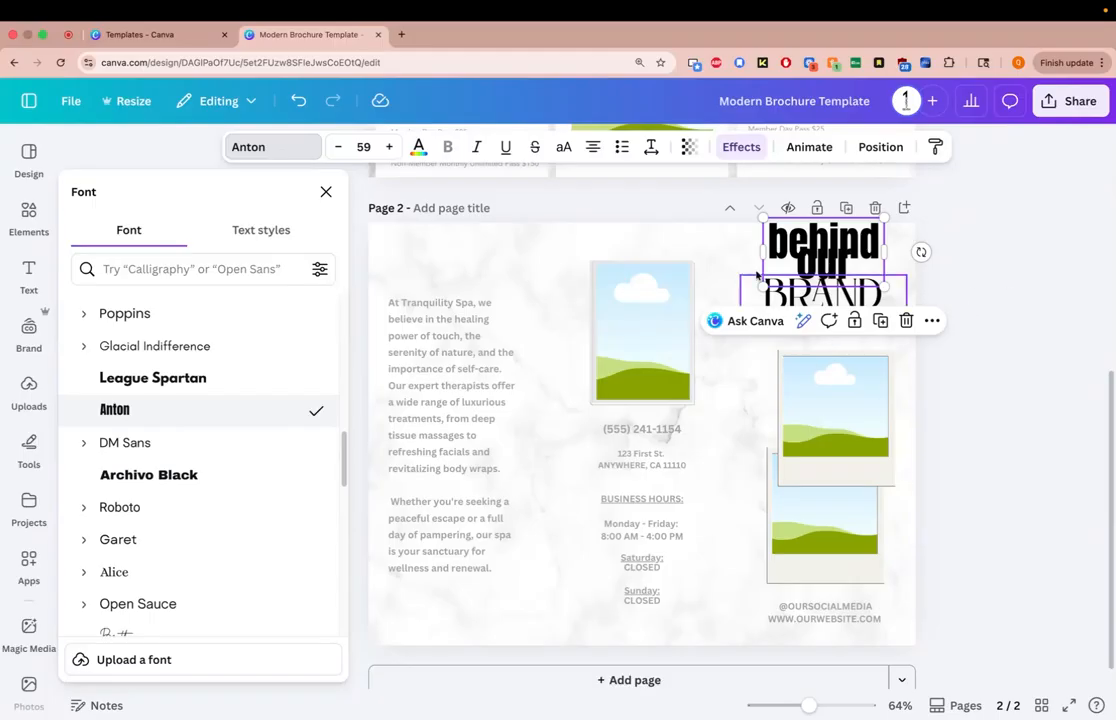
Step: Set the "behind our" text to font size 40 and delete the "BRAND" text below it
left_click(364, 147)
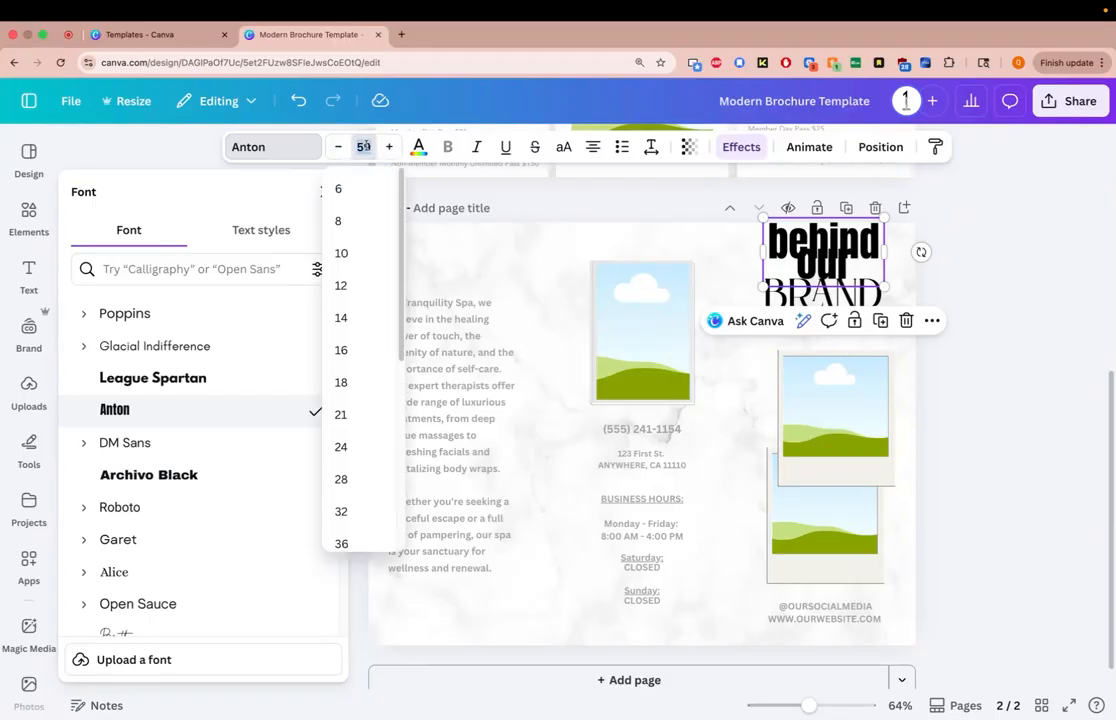
type("40")
key("Return")
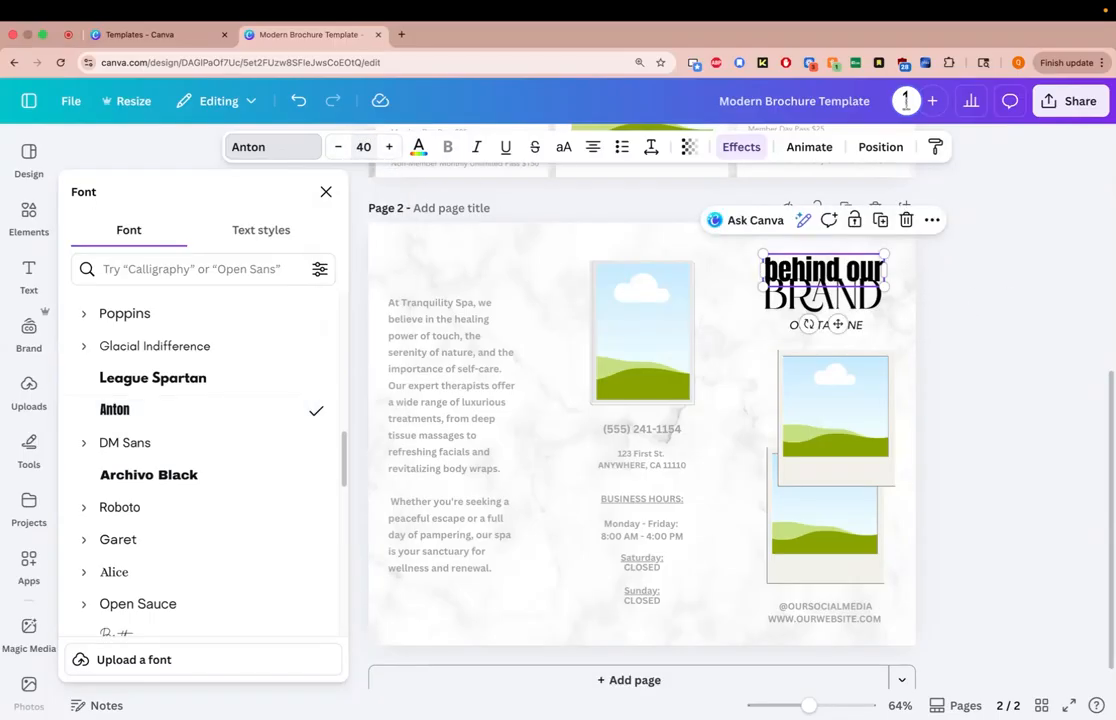
left_click(955, 280)
left_click(815, 305)
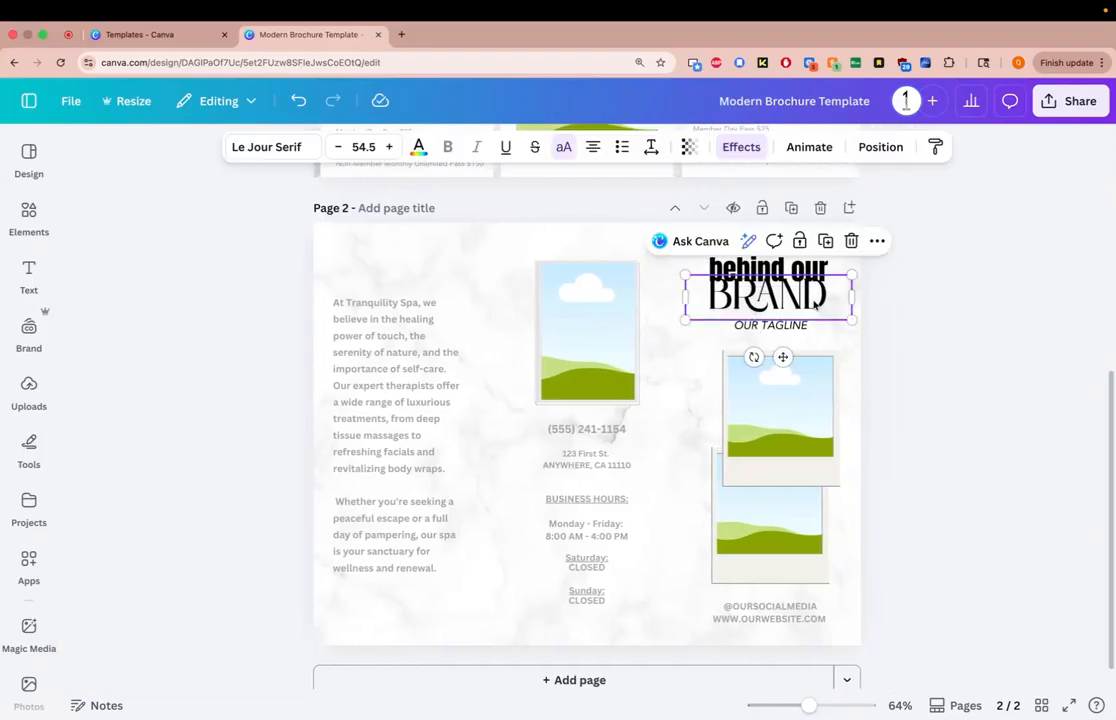
key("Delete")
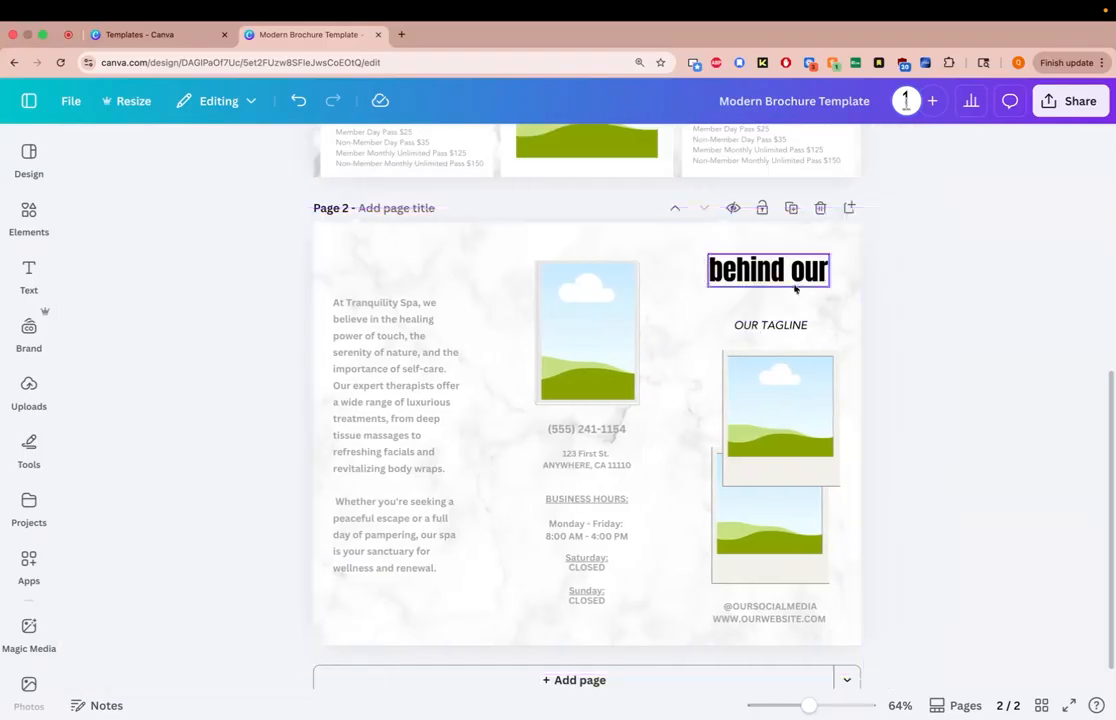
Step: Convert the "behind our" text to uppercase and move it slightly down on the front panel
left_click(768, 270)
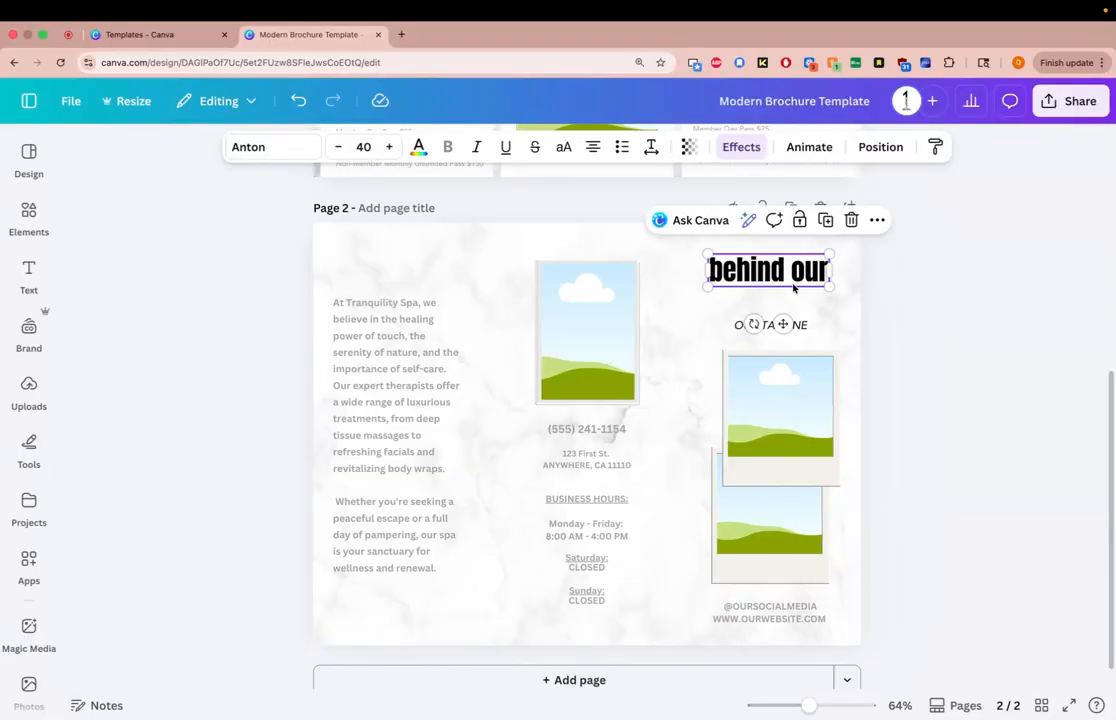
left_click(564, 149)
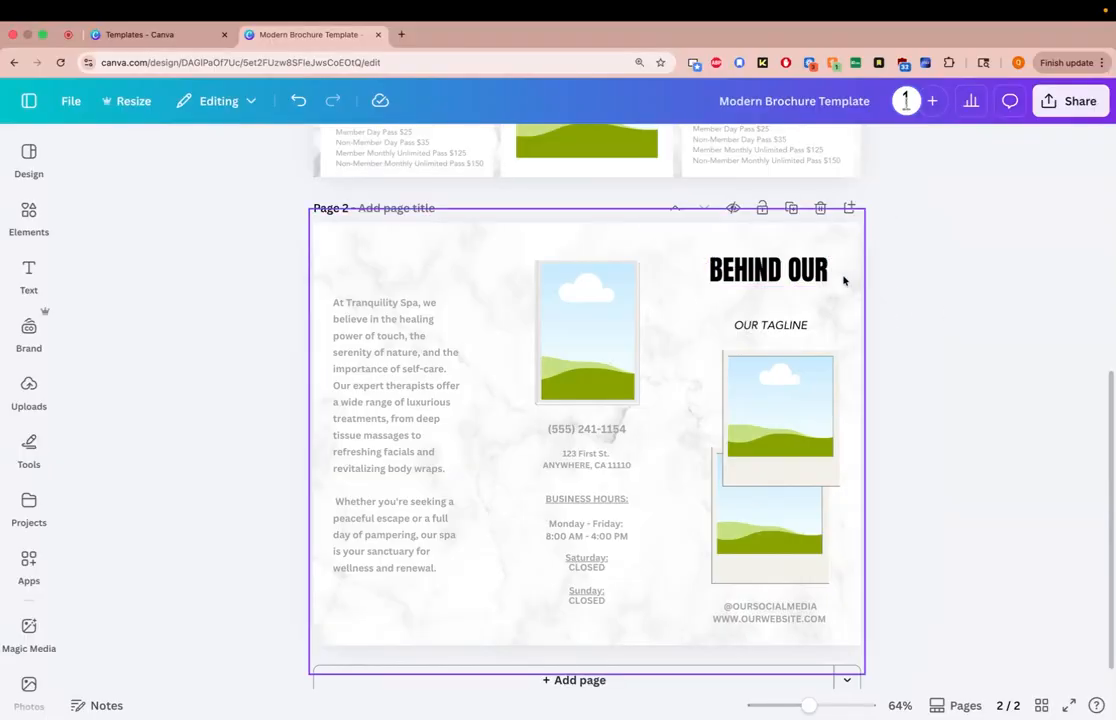
left_click_drag(818, 272, 818, 275)
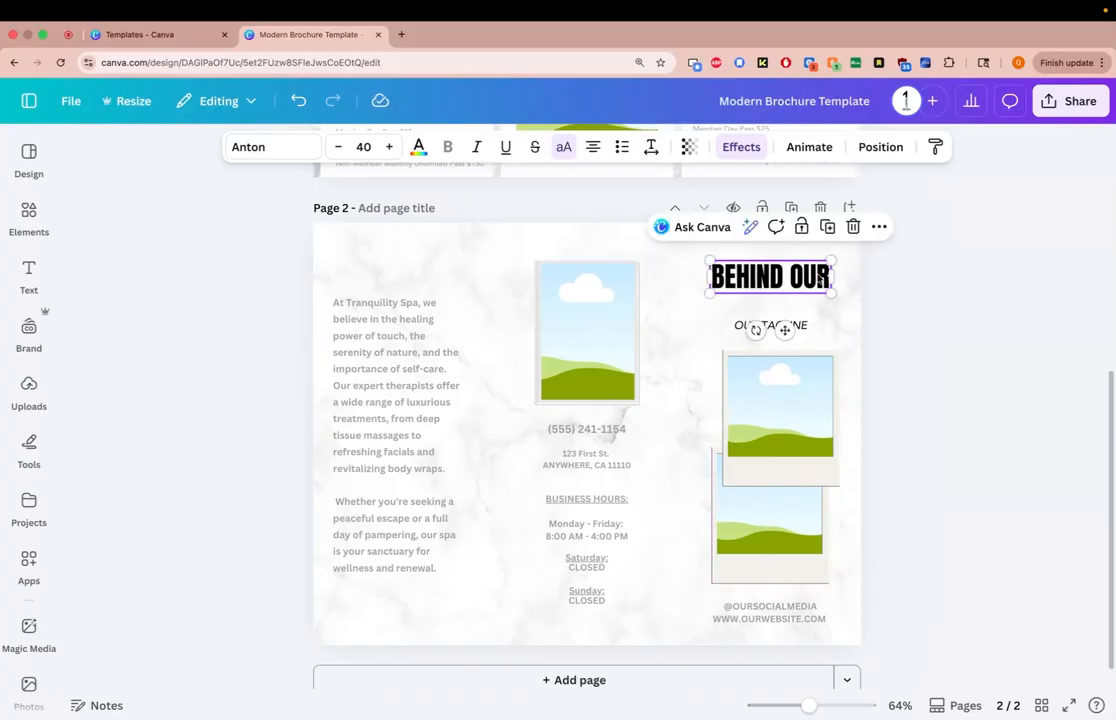
Step: Replace the "BEHIND OUR" heading text with "SILVER GYM"
double_click(796, 274)
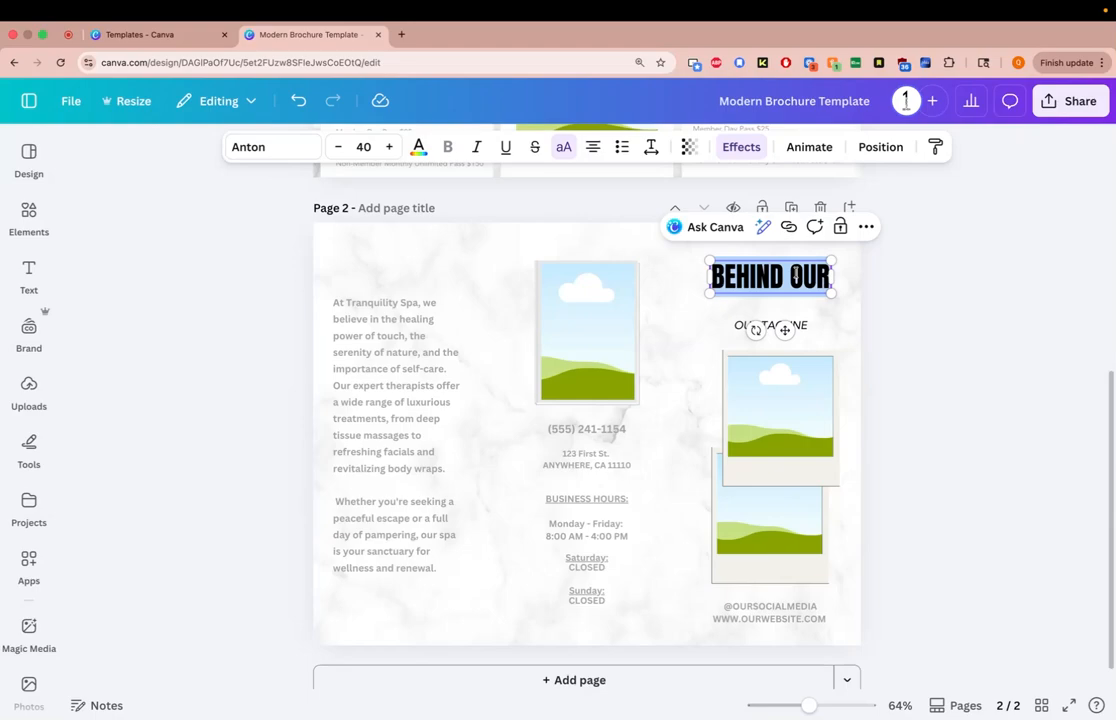
type("SILVER GYM")
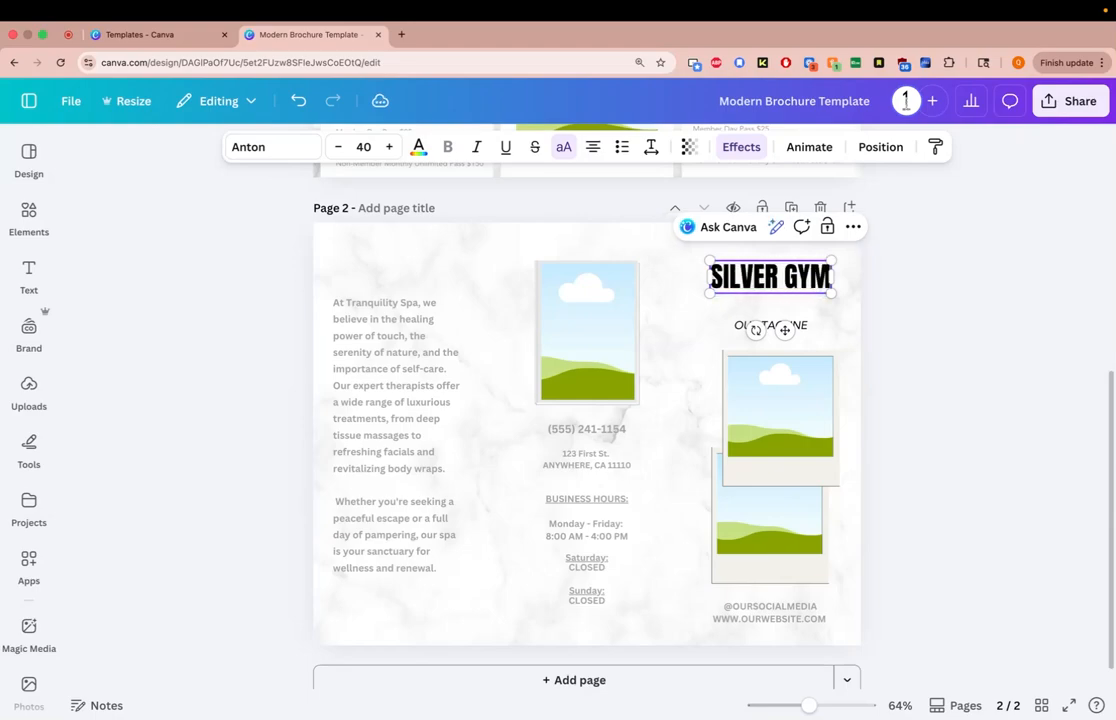
Step: Move the "SILVER GYM" heading slightly down on the front panel, closer to the tagline
left_click(889, 314)
left_click(812, 287)
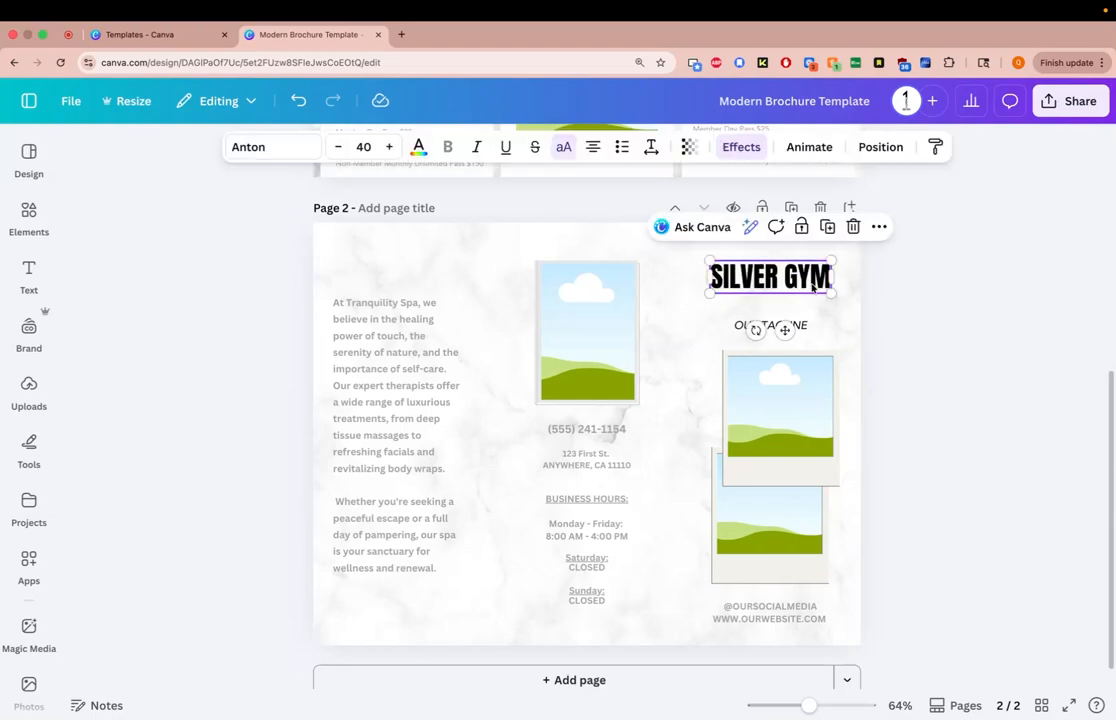
left_click_drag(812, 287, 812, 296)
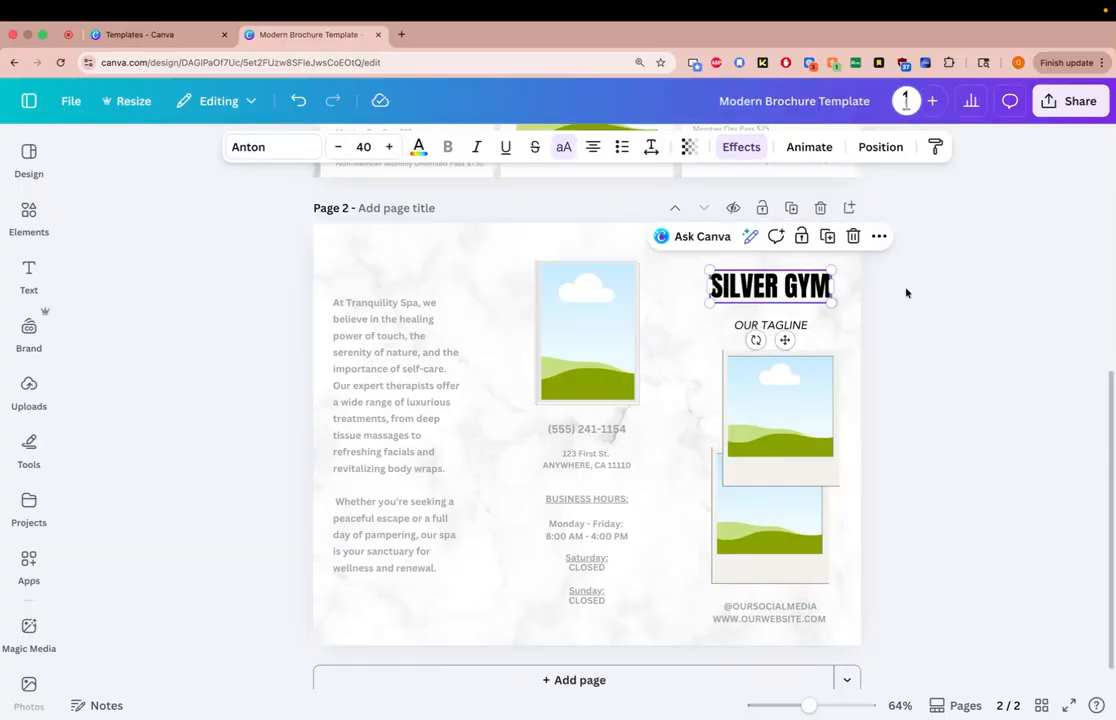
left_click(906, 292)
Step: Break the front-panel heading onto two lines, with "SILVER" above "GYM"
left_click(805, 289)
double_click(805, 289)
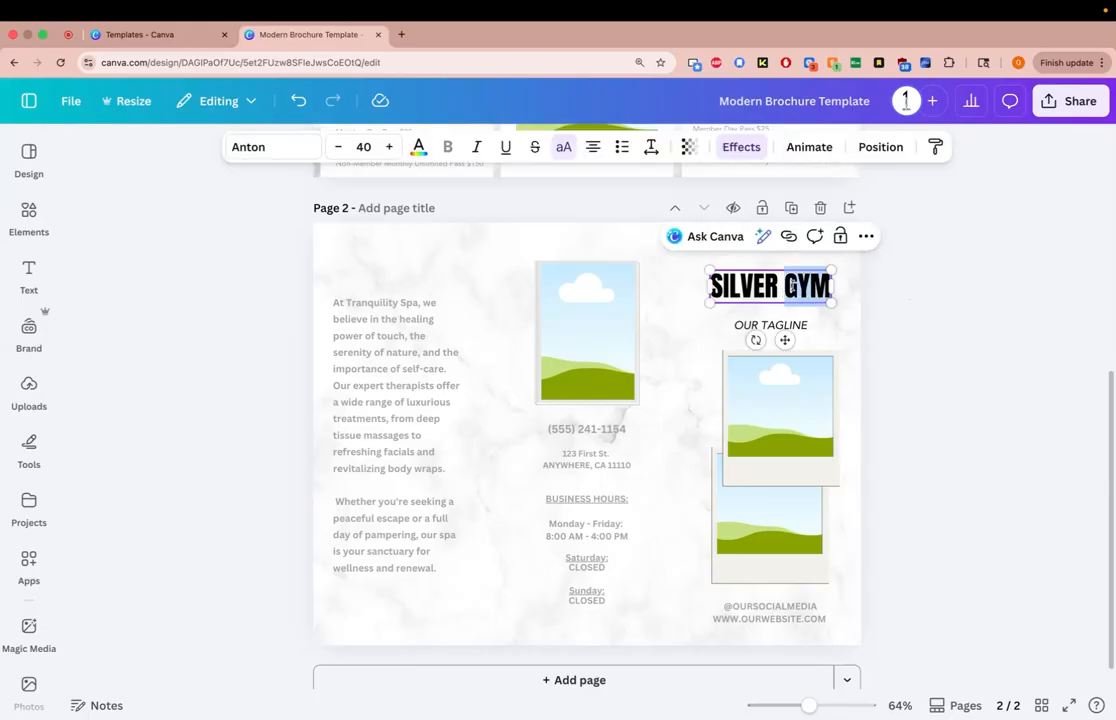
left_click(787, 288)
key("BackSpace")
key("Return")
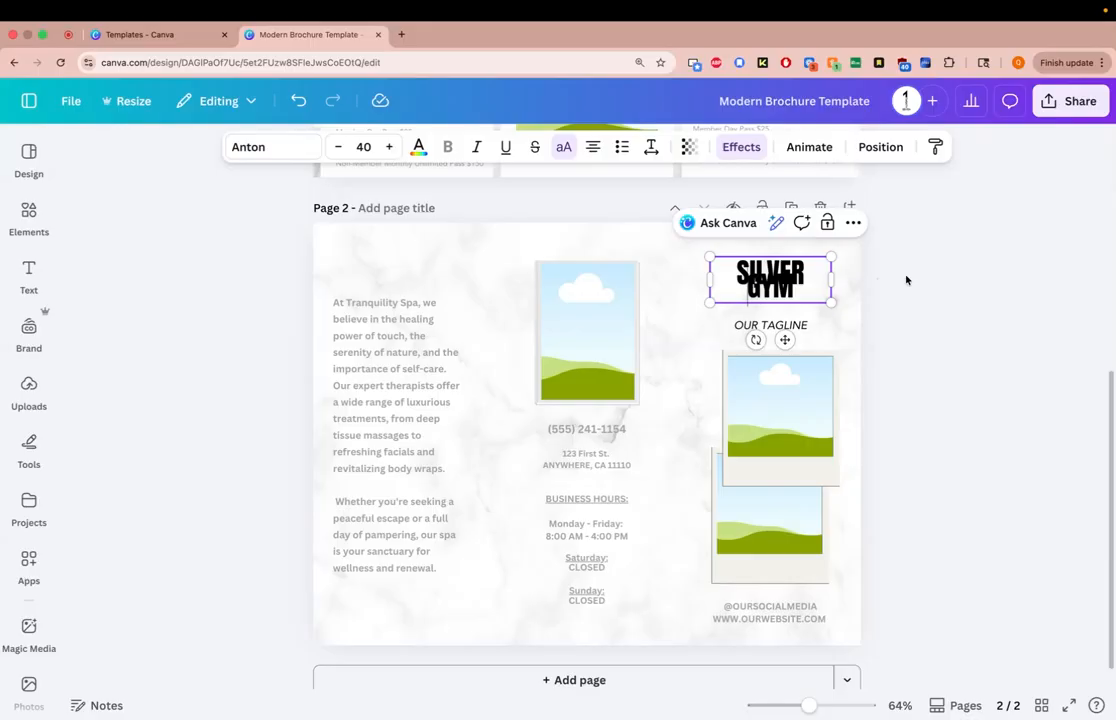
Step: Try font size 85 on the "GYM" line of the heading
left_click(362, 147)
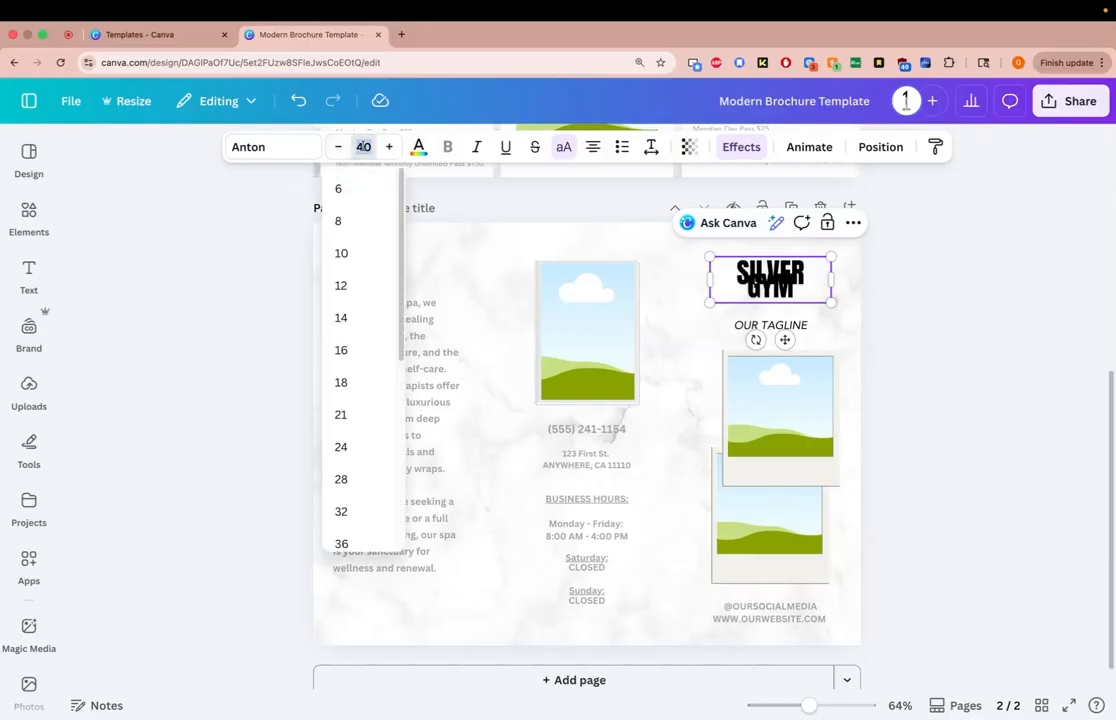
type("85")
key("Return")
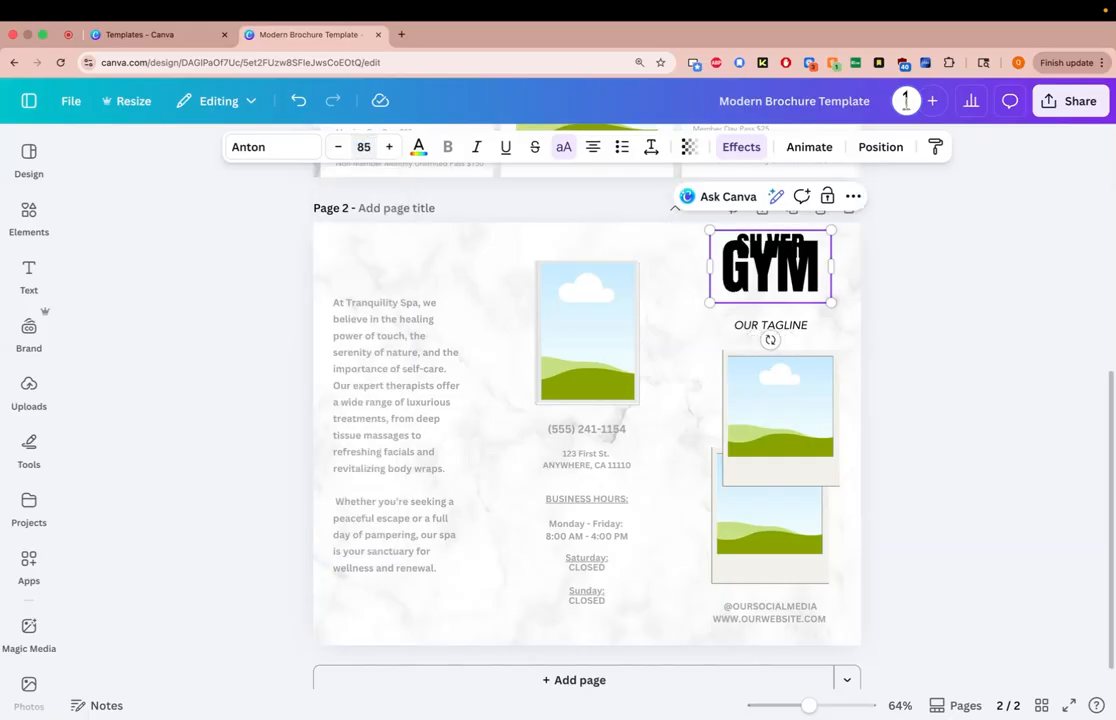
key("super+z")
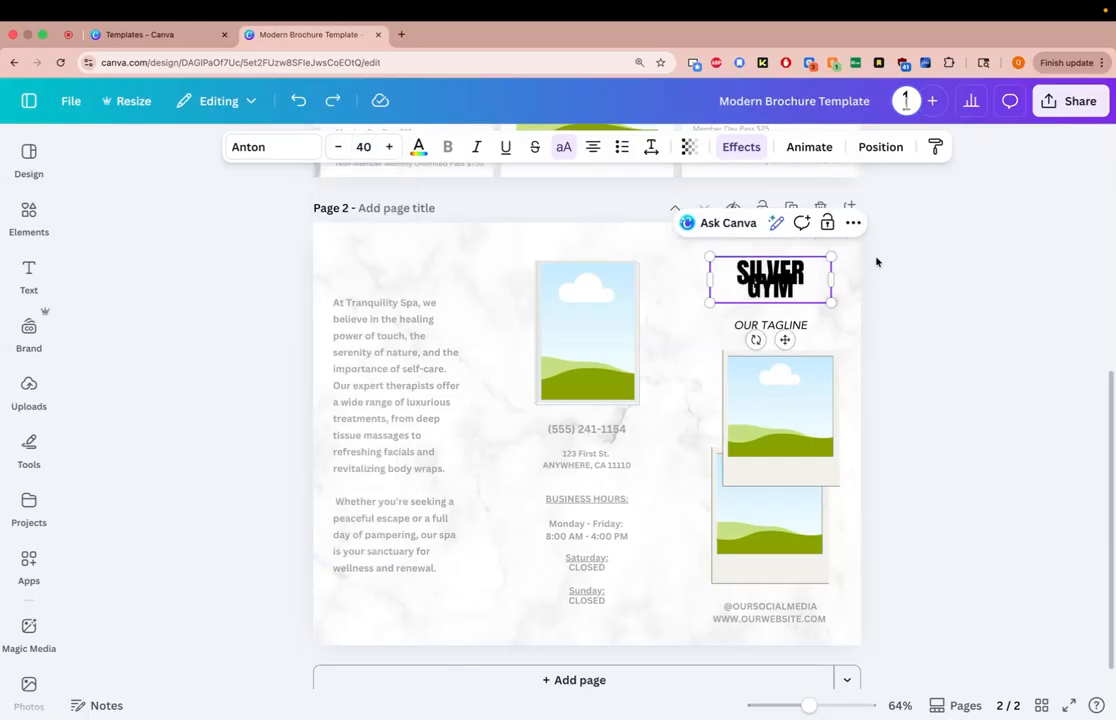
Step: Space the two heading lines apart so that "SILVER" and "GYM" do not overlap
left_click(863, 281)
left_click(771, 290)
left_click(771, 294)
left_click_drag(747, 295, 795, 295)
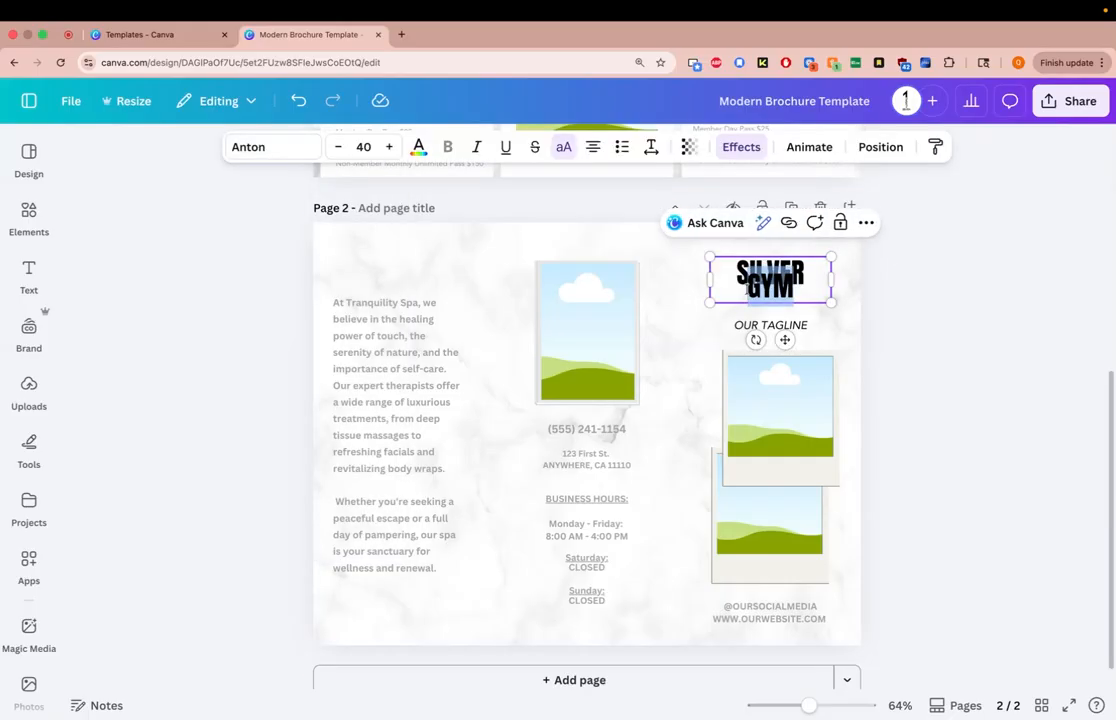
key("BackSpace")
key("super+z")
key("Left")
key("Left")
key("Left")
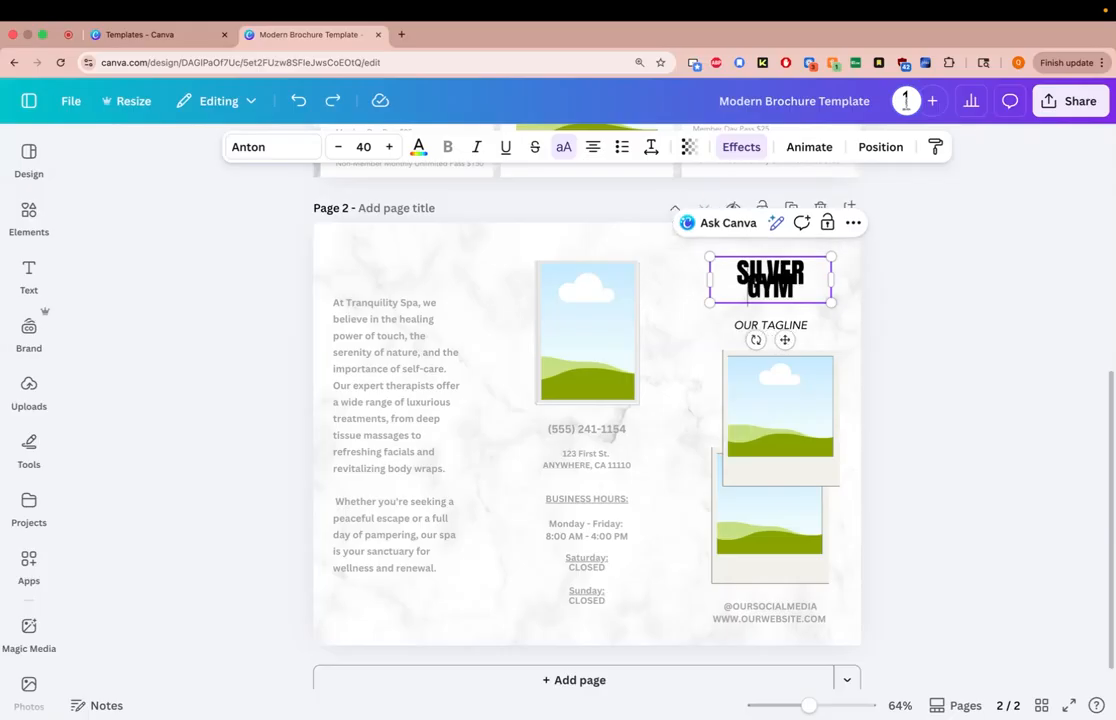
key("BackSpace")
left_click_drag(745, 292, 773, 292)
key("Escape")
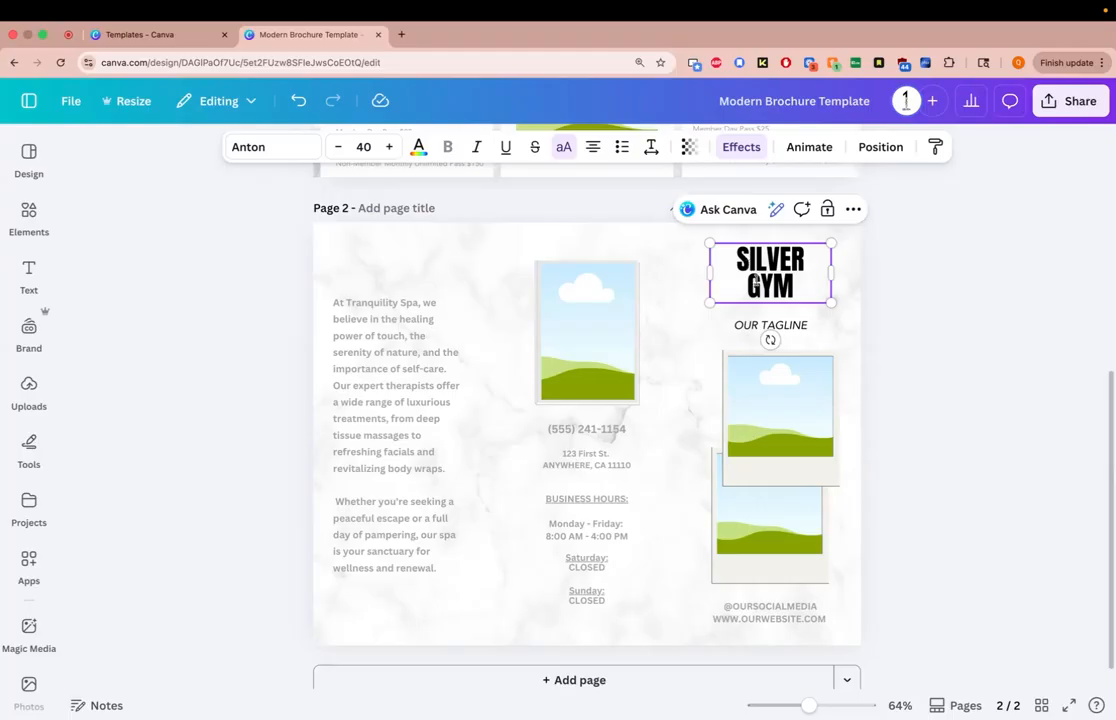
Step: Increase the font size of only the word "GYM" in the heading to 59
double_click(790, 286)
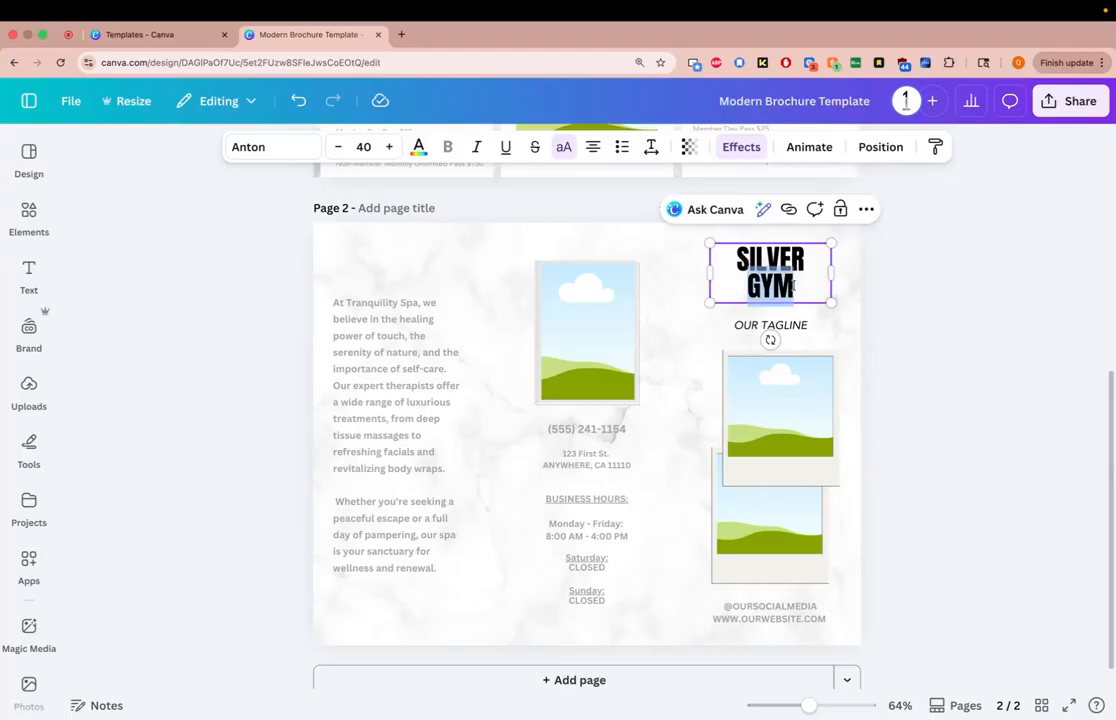
left_click(388, 147)
left_click(388, 147)
left_click(388, 147)
left_click(388, 147)
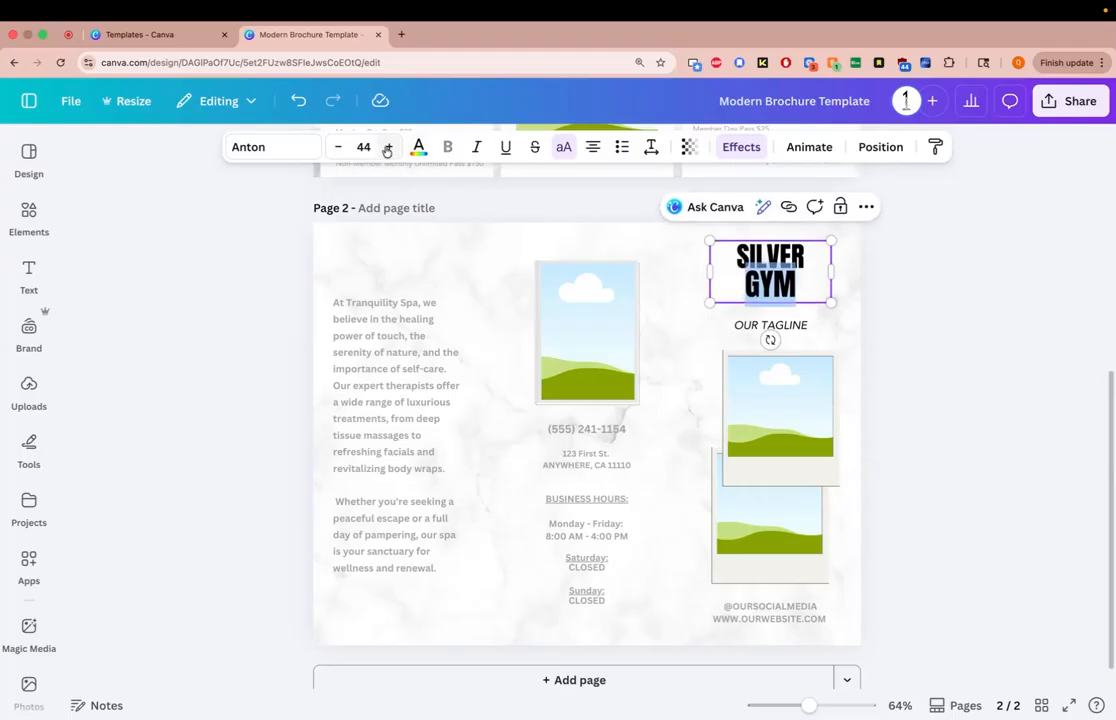
left_click(388, 147)
left_click(388, 147)
left_click(388, 147)
left_click(388, 147)
left_click(388, 147)
left_click(388, 147)
left_click(388, 147)
left_click(388, 147)
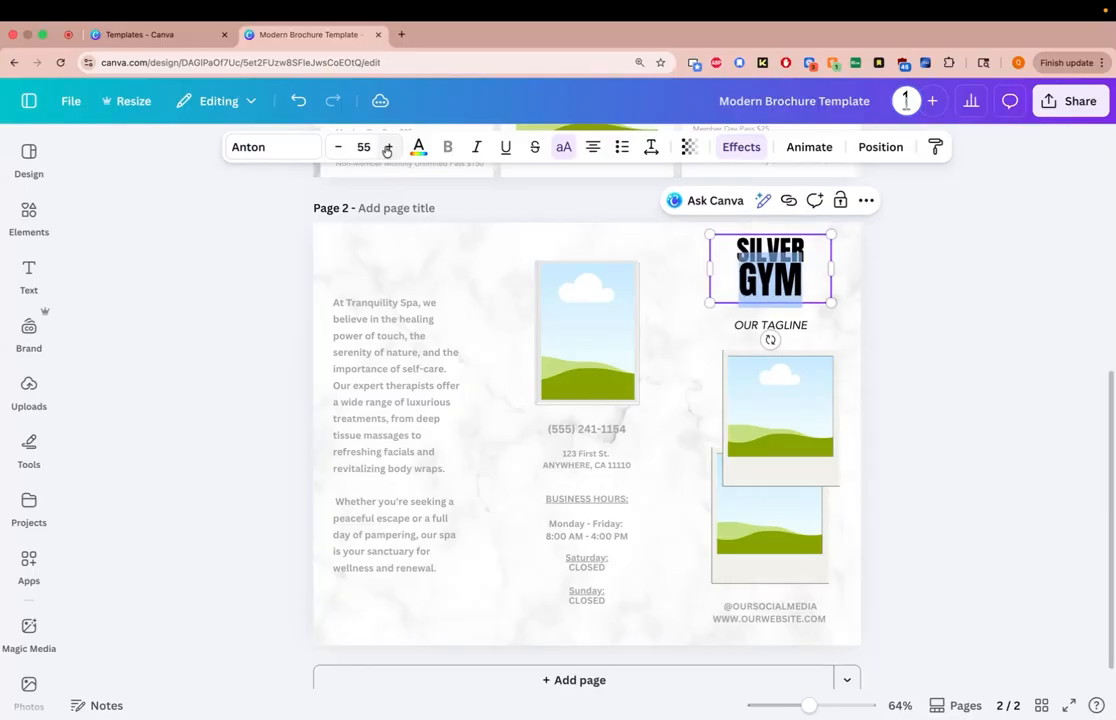
left_click(388, 147)
left_click(388, 147)
left_click(388, 147)
left_click(388, 147)
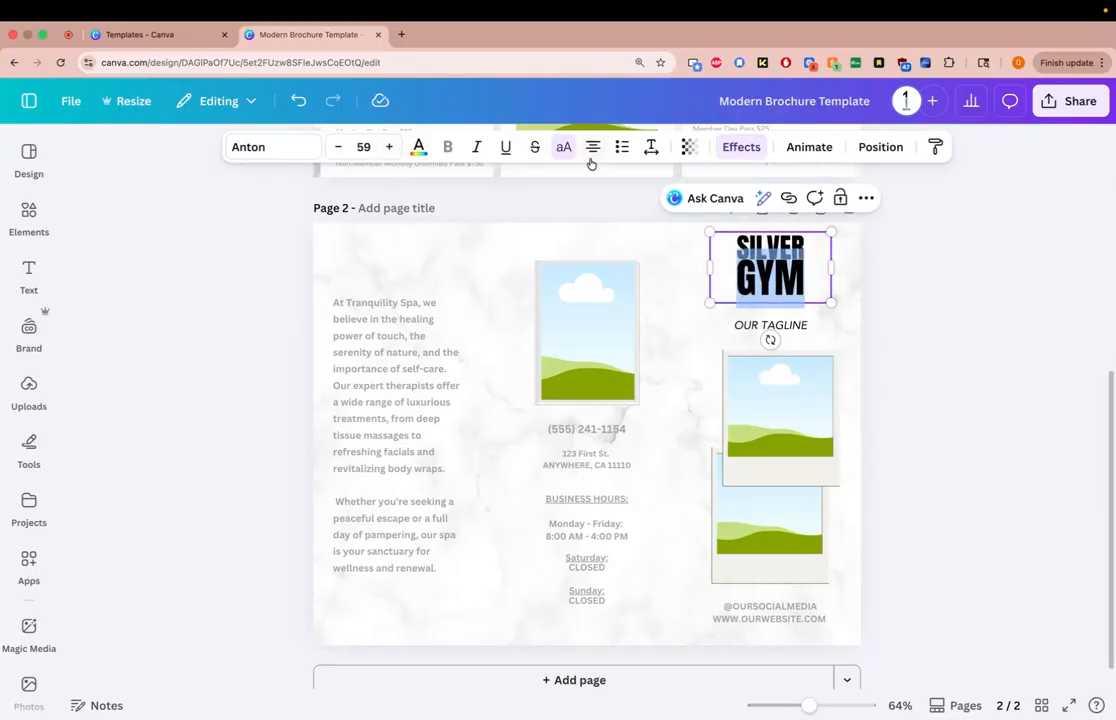
left_click(899, 244)
Step: Slightly increase the line spacing between "SILVER" and "GYM" in the heading
left_click(768, 270)
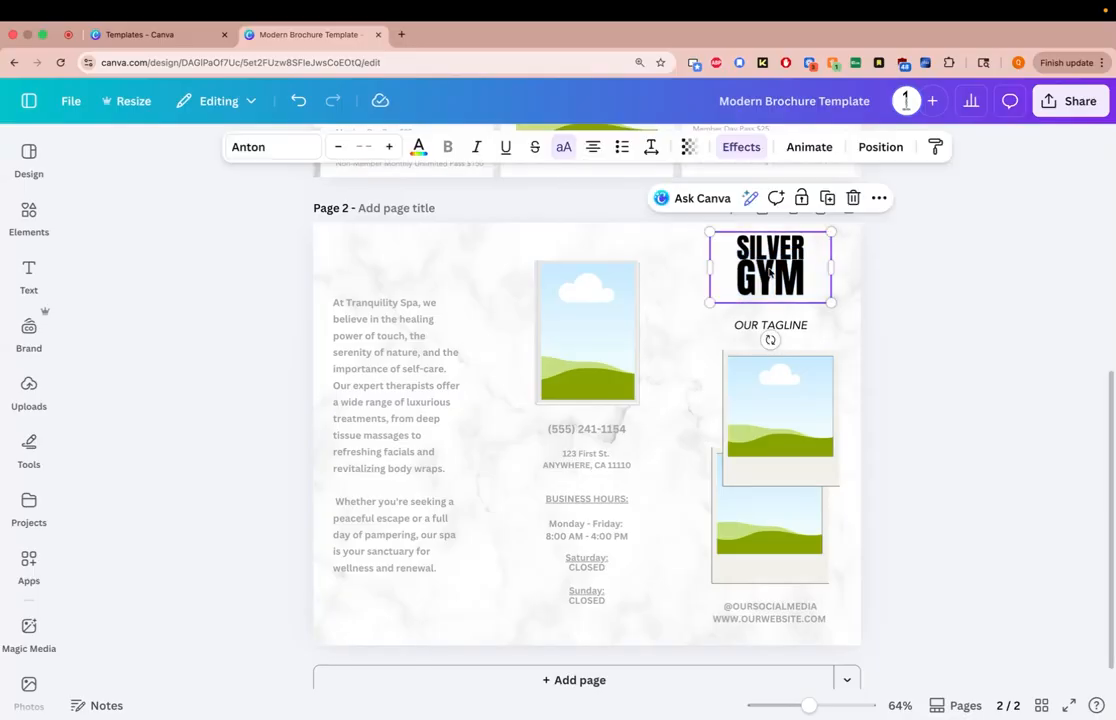
left_click(651, 147)
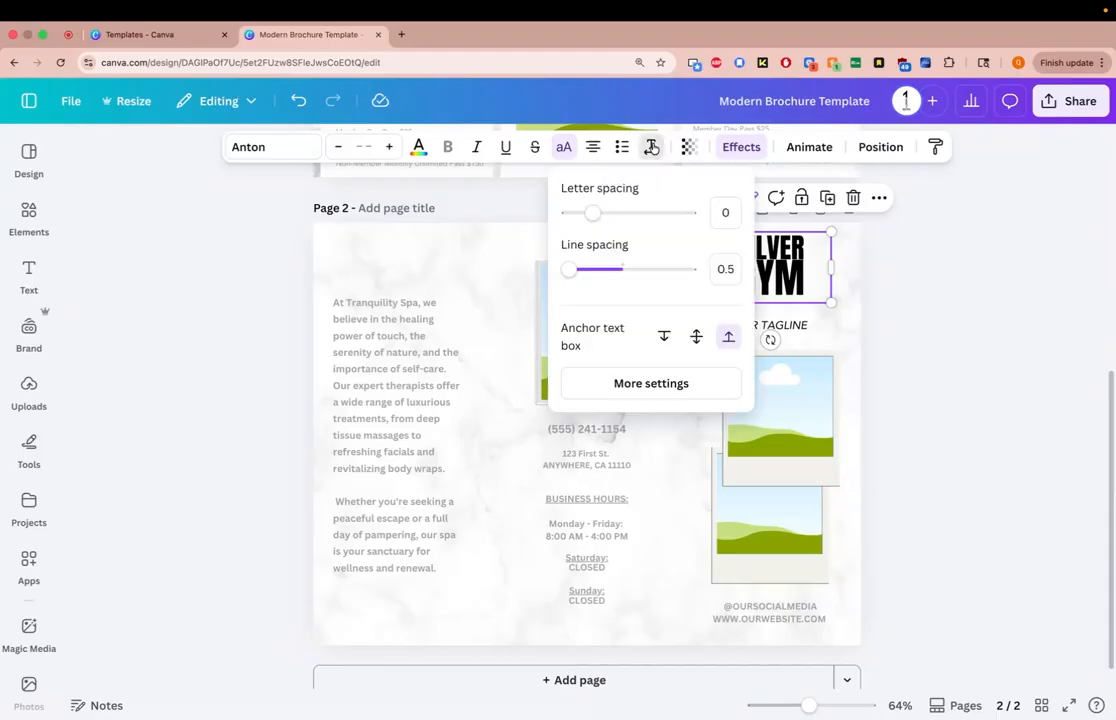
left_click_drag(613, 268, 572, 269)
left_click(989, 337)
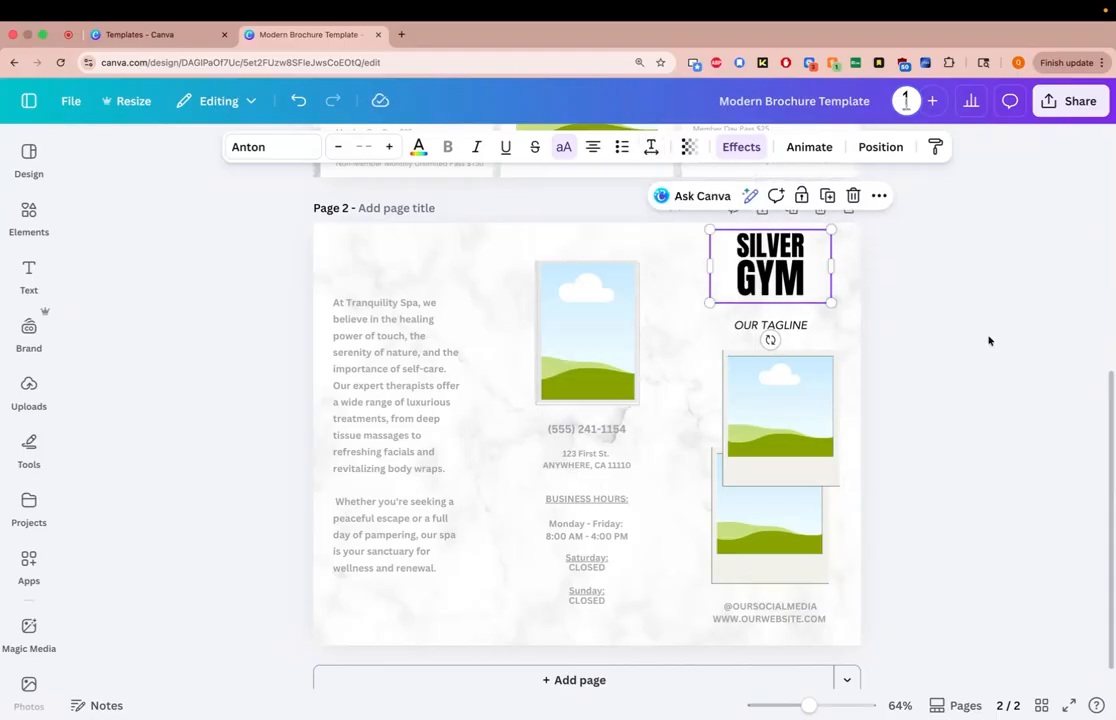
left_click(989, 337)
Step: Enlarge the "SILVER GYM" heading proportionally and position it just above the tagline
left_click(794, 257)
left_click_drag(711, 300, 700, 308)
left_click_drag(831, 308, 840, 314)
left_click_drag(788, 278, 788, 284)
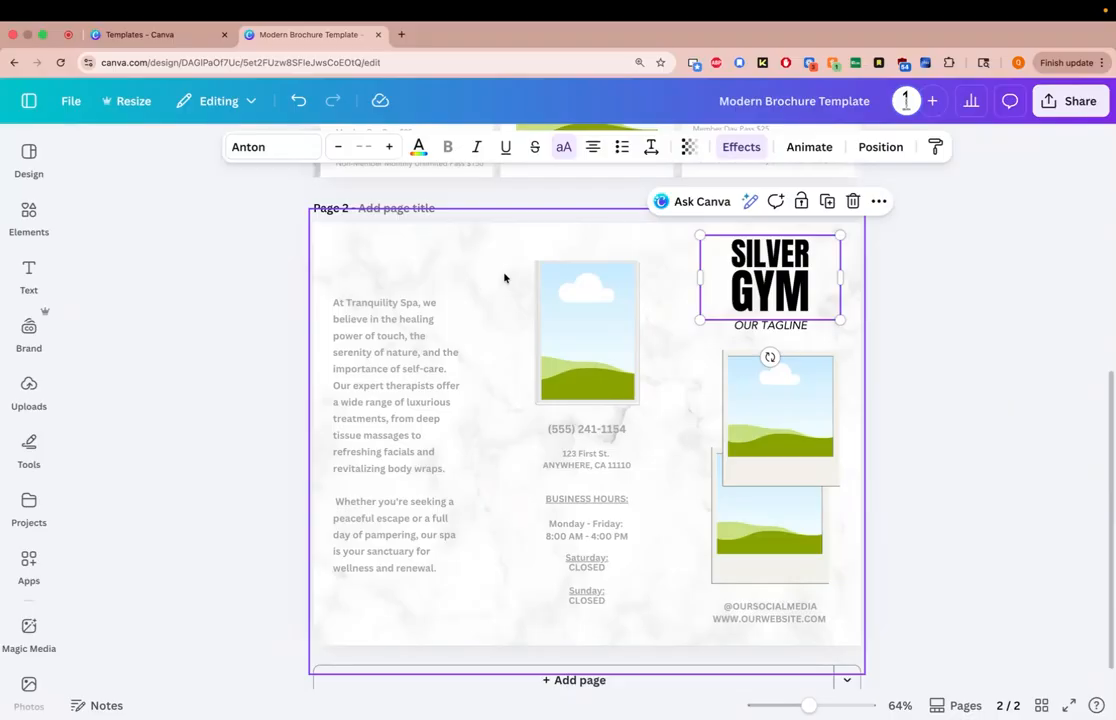
left_click(936, 296)
left_click_drag(792, 271, 792, 274)
left_click(885, 295)
Step: Select the heading and the "OUR TAGLINE" text together and move them slightly down above the photo frames
left_click(798, 326)
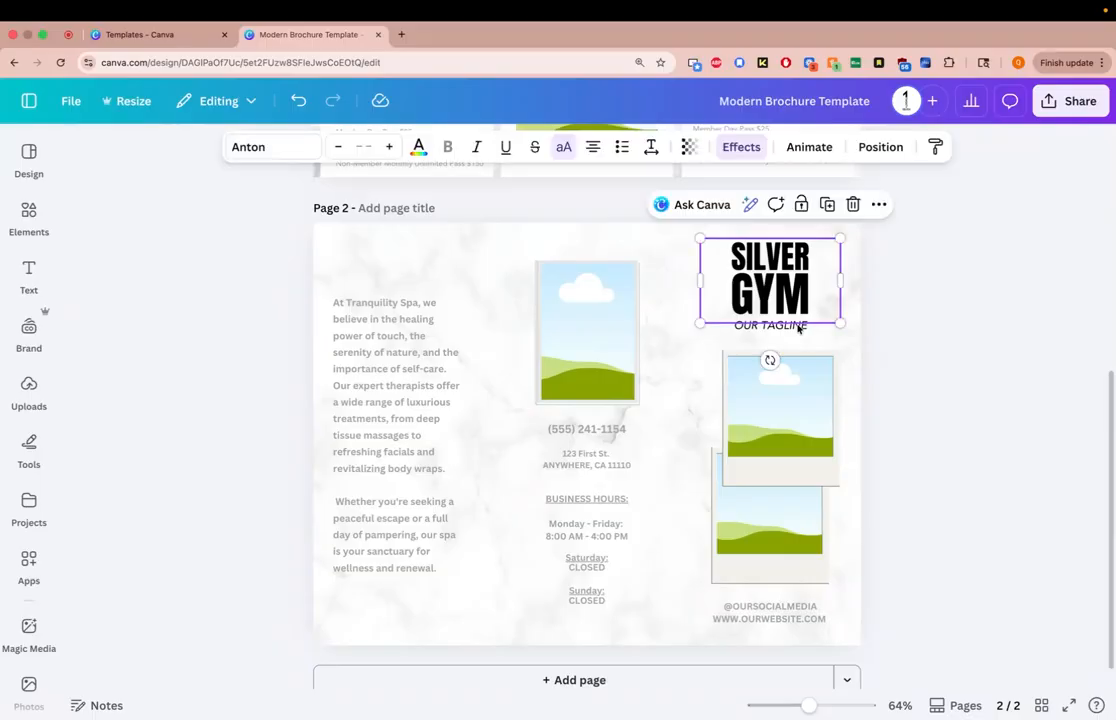
left_click(849, 346)
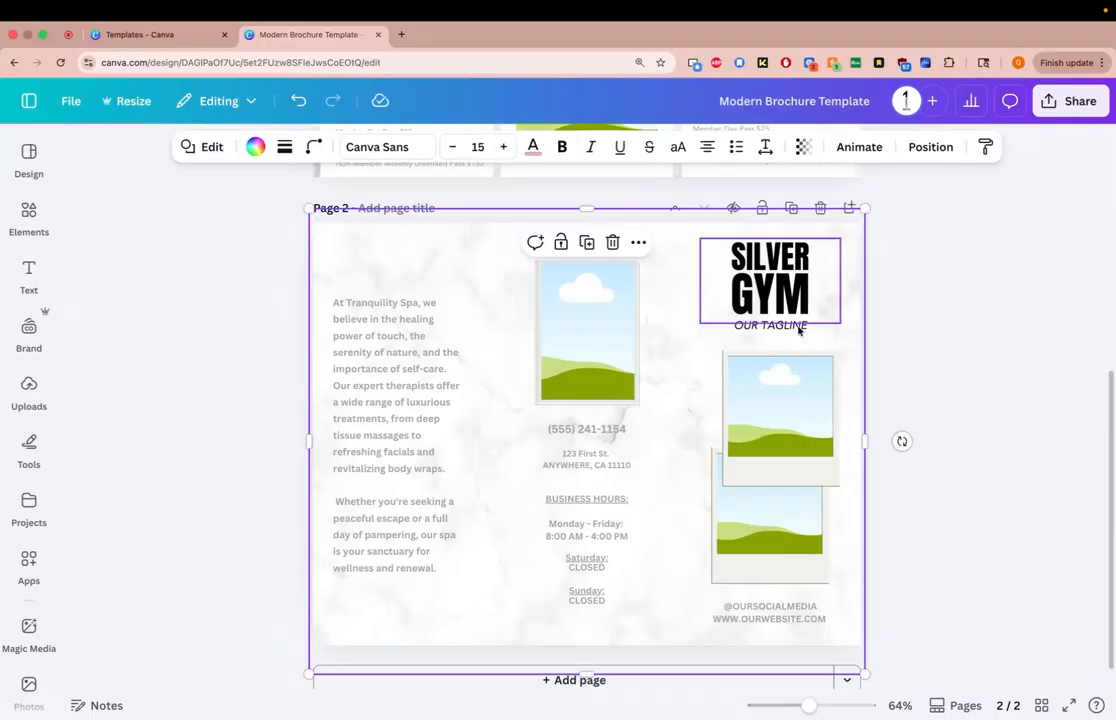
left_click(800, 326)
left_click(790, 310, "shift")
left_click_drag(790, 310, 793, 316)
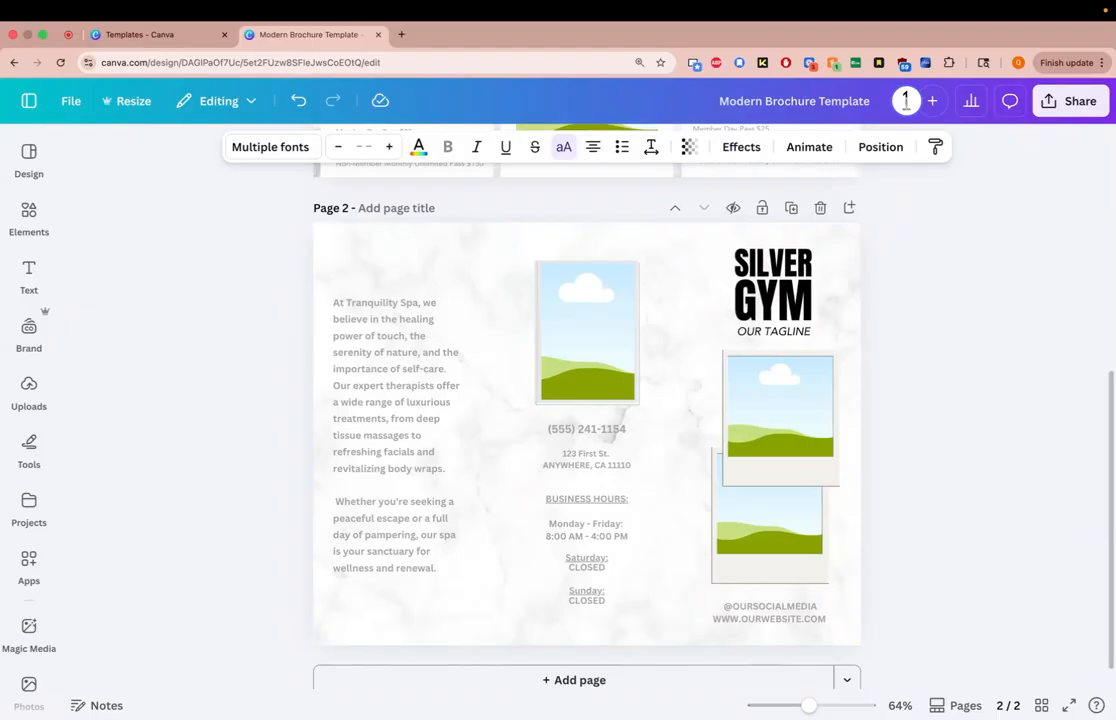
left_click(950, 309)
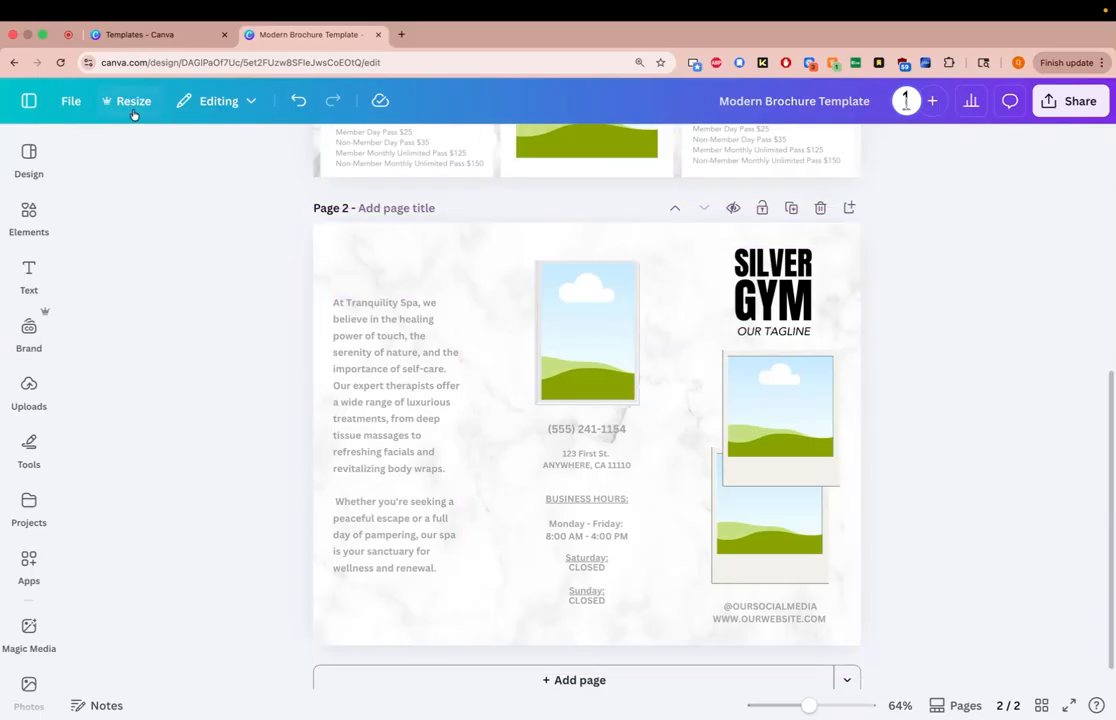
Step: Check the design's file options and look over the layout of both brochure pages
left_click(69, 101)
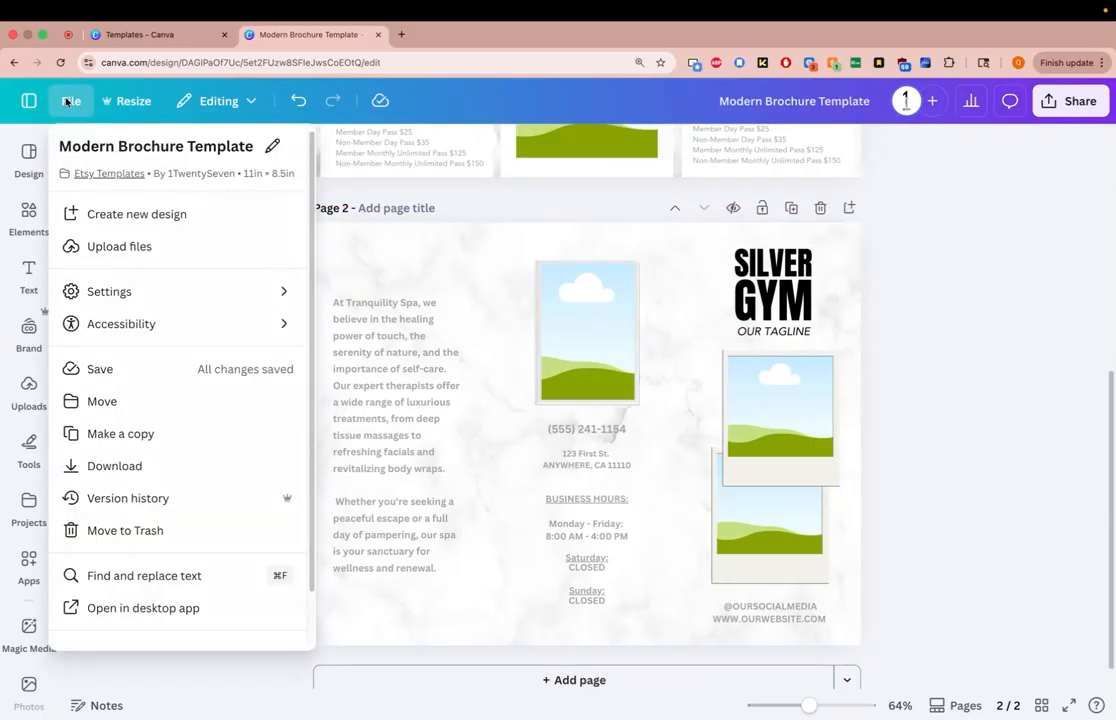
left_click(70, 101)
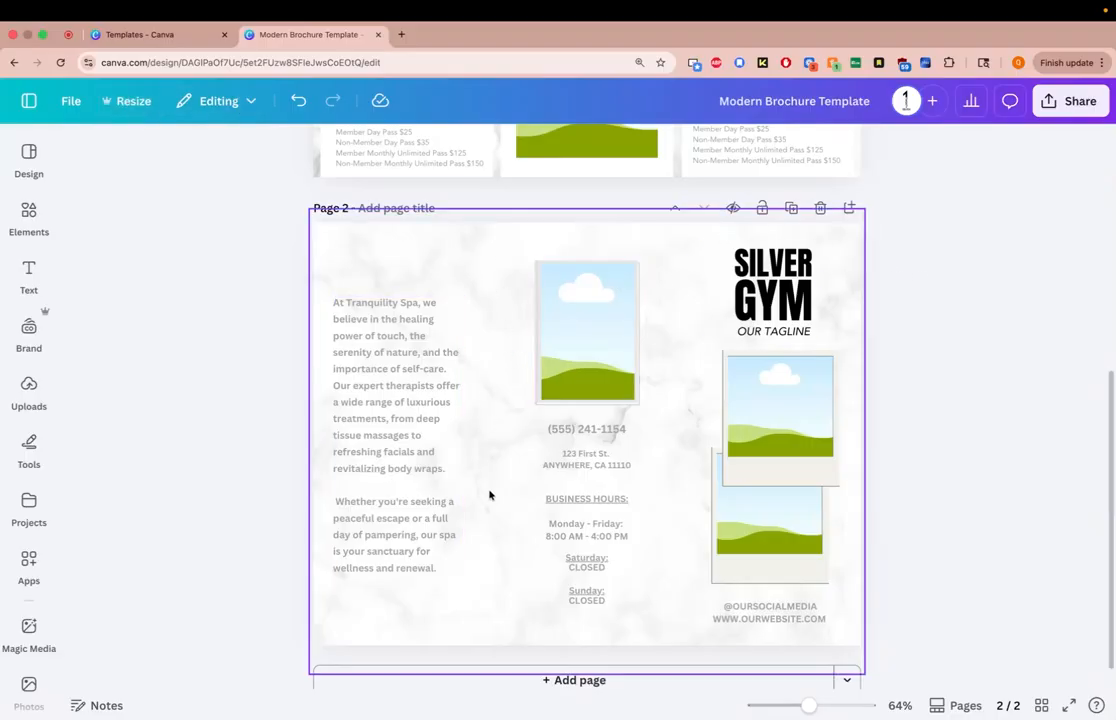
left_click_drag(1109, 380, 1113, 185)
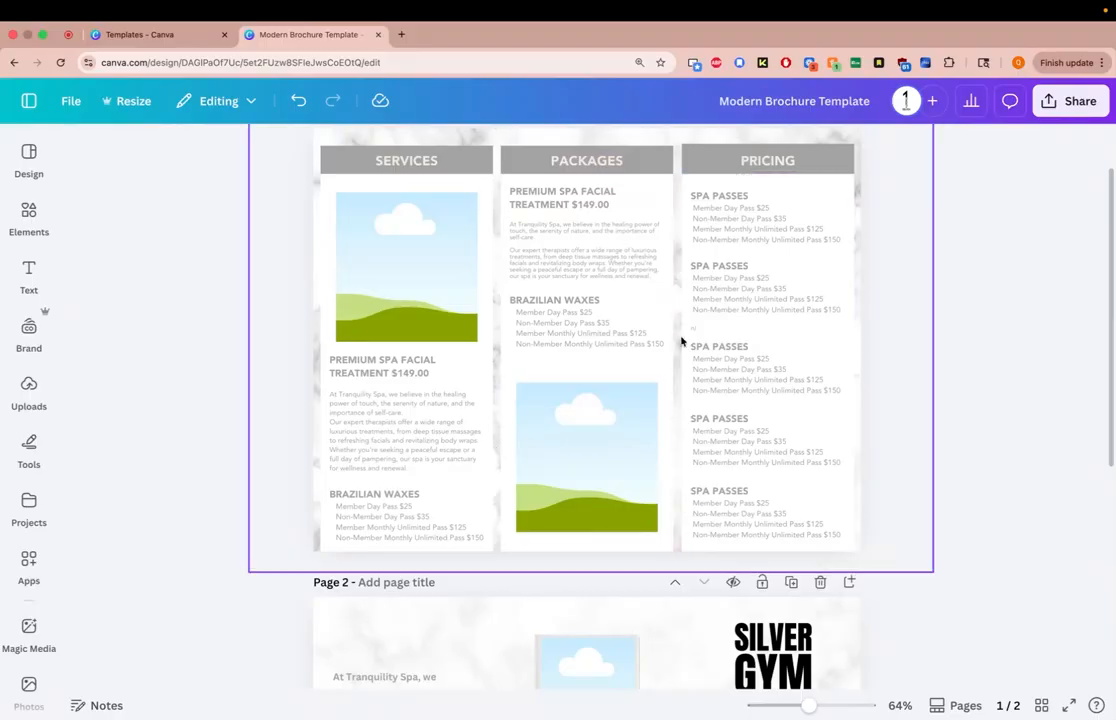
left_click_drag(1111, 242, 1111, 209)
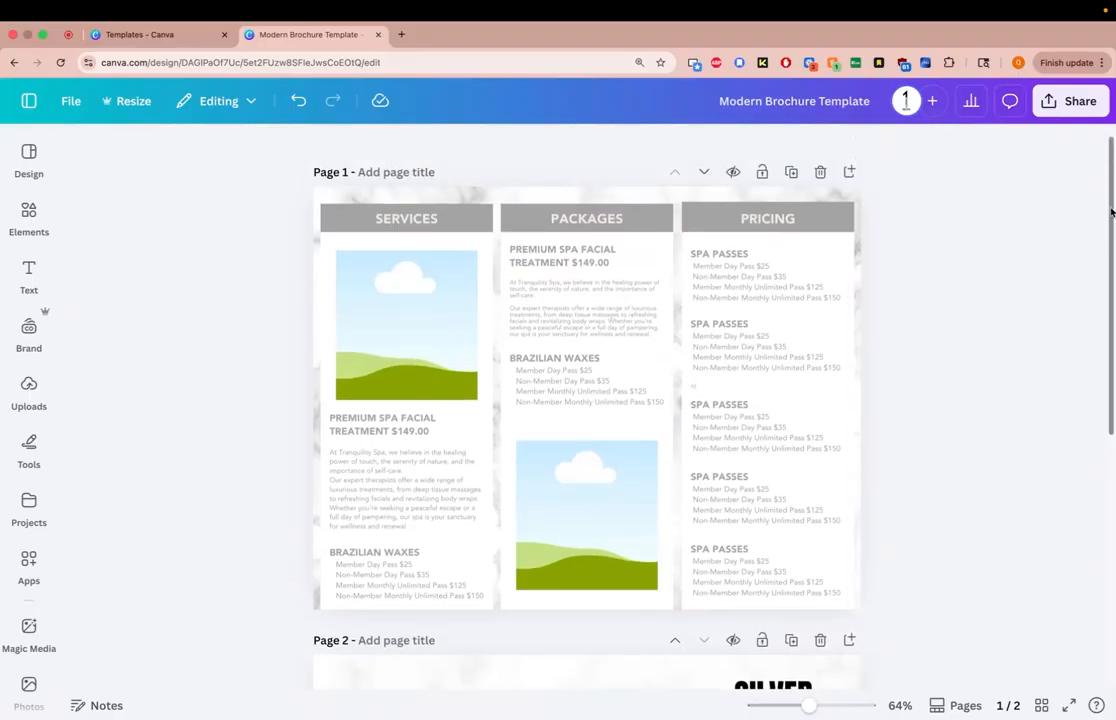
scroll(1083, 254, "down", 3)
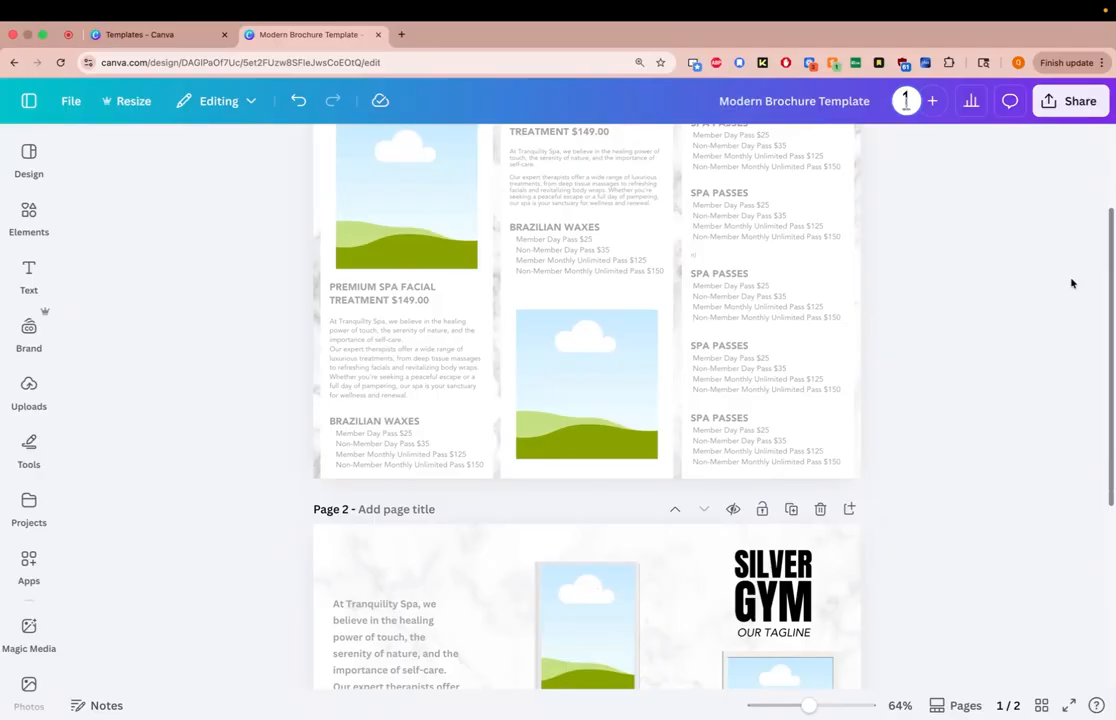
scroll(1068, 286, "up", 3)
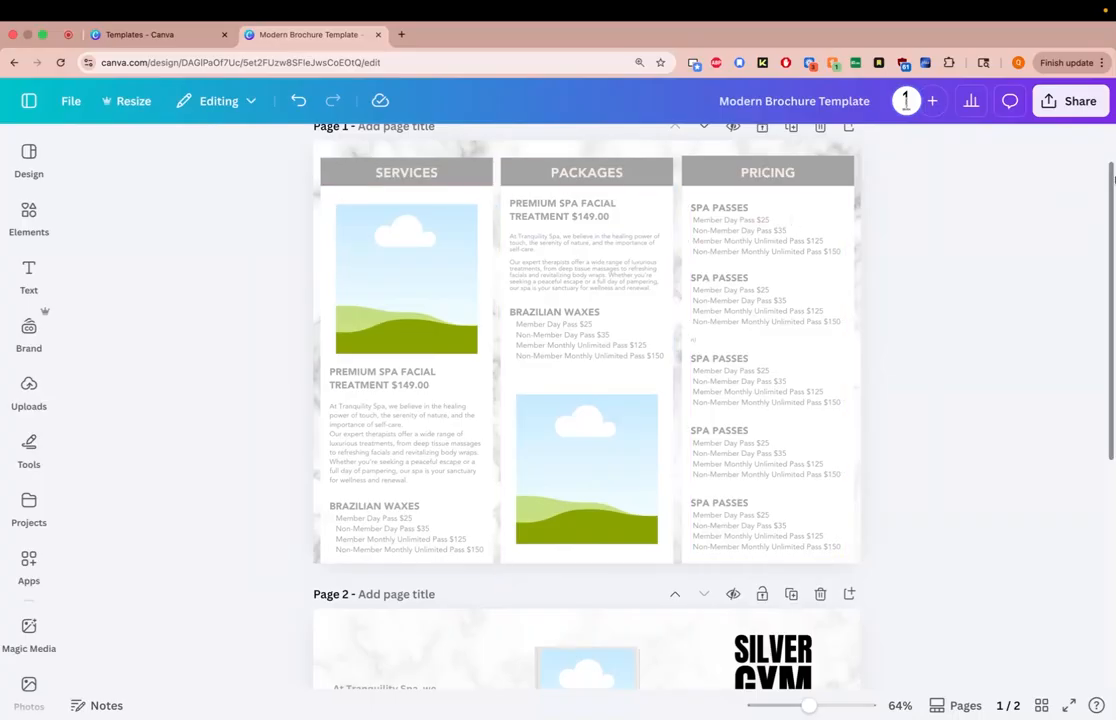
scroll(1110, 173, "down", 5)
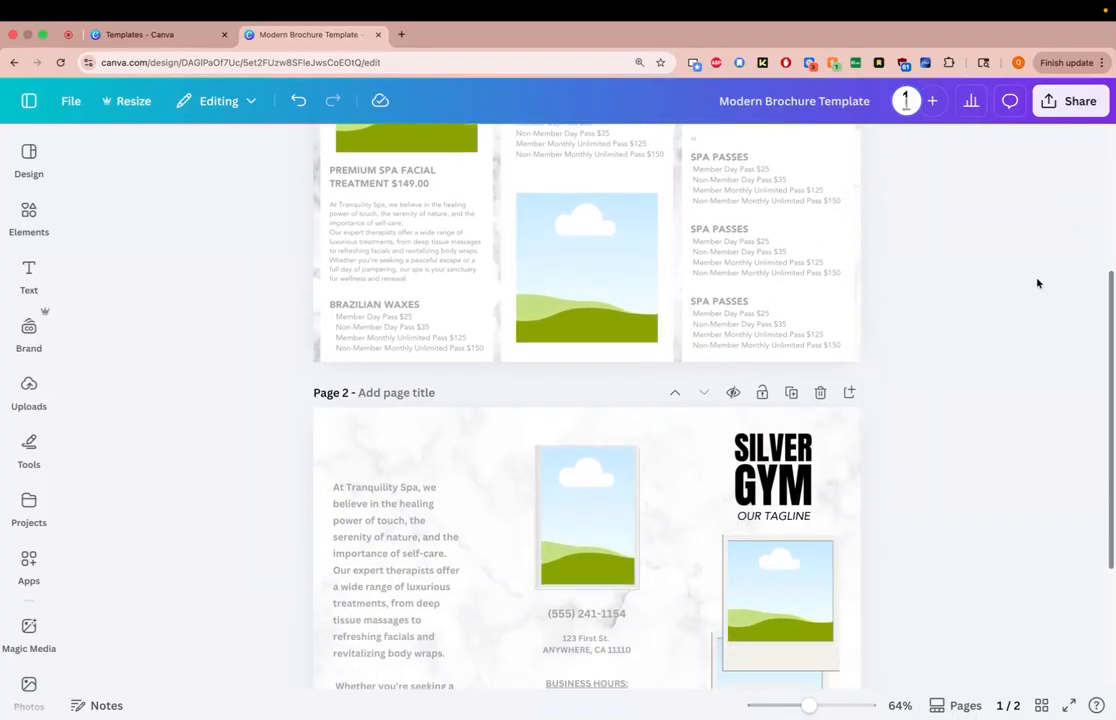
scroll(1013, 314, "down", 3)
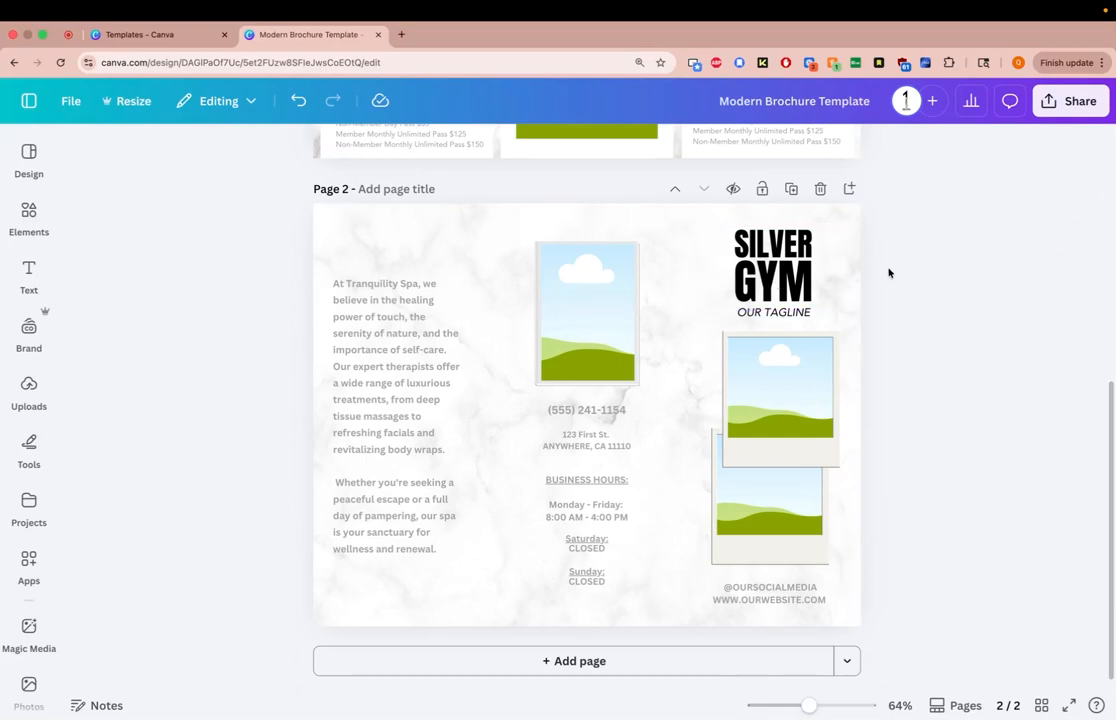
Step: Replace the "OUR TAGLINE" text under the heading on page 2 with "THE TOUGHEST."
left_click(788, 300)
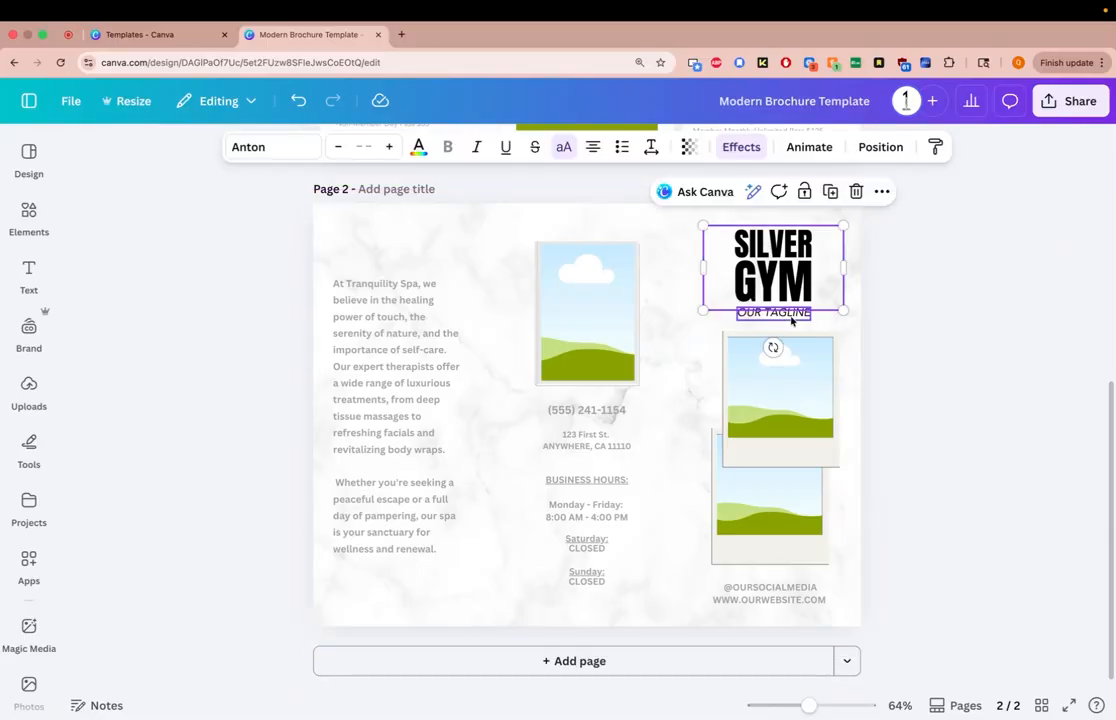
left_click(791, 320)
left_click(786, 312)
left_click(785, 318)
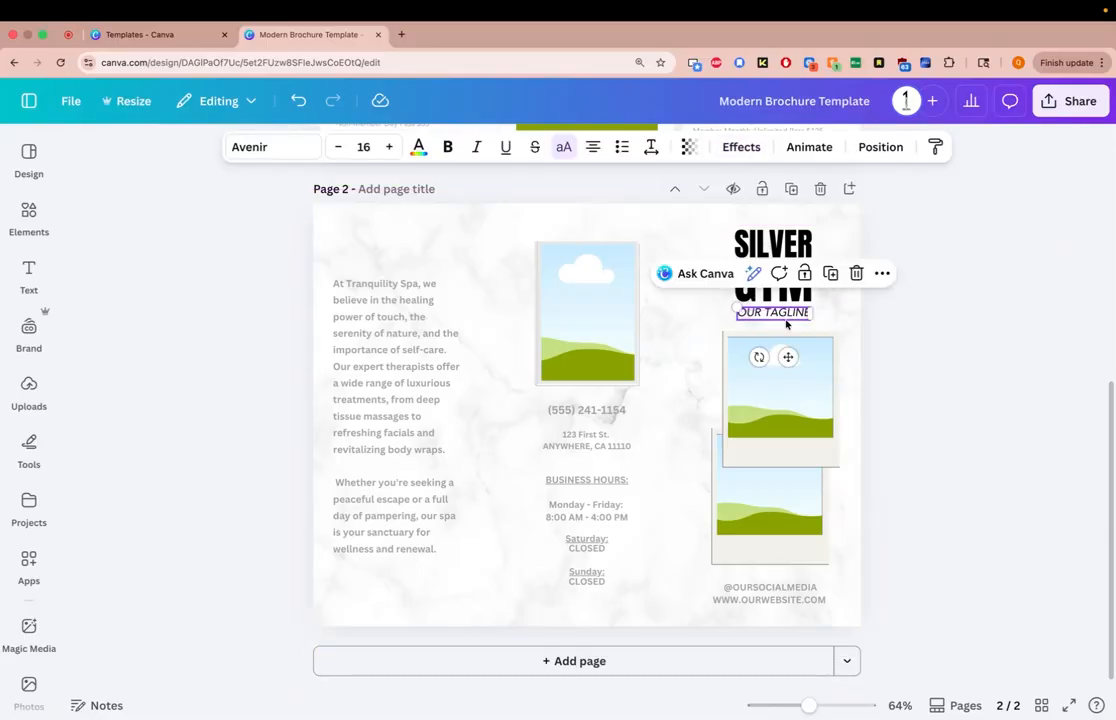
left_click_drag(738, 313, 812, 316)
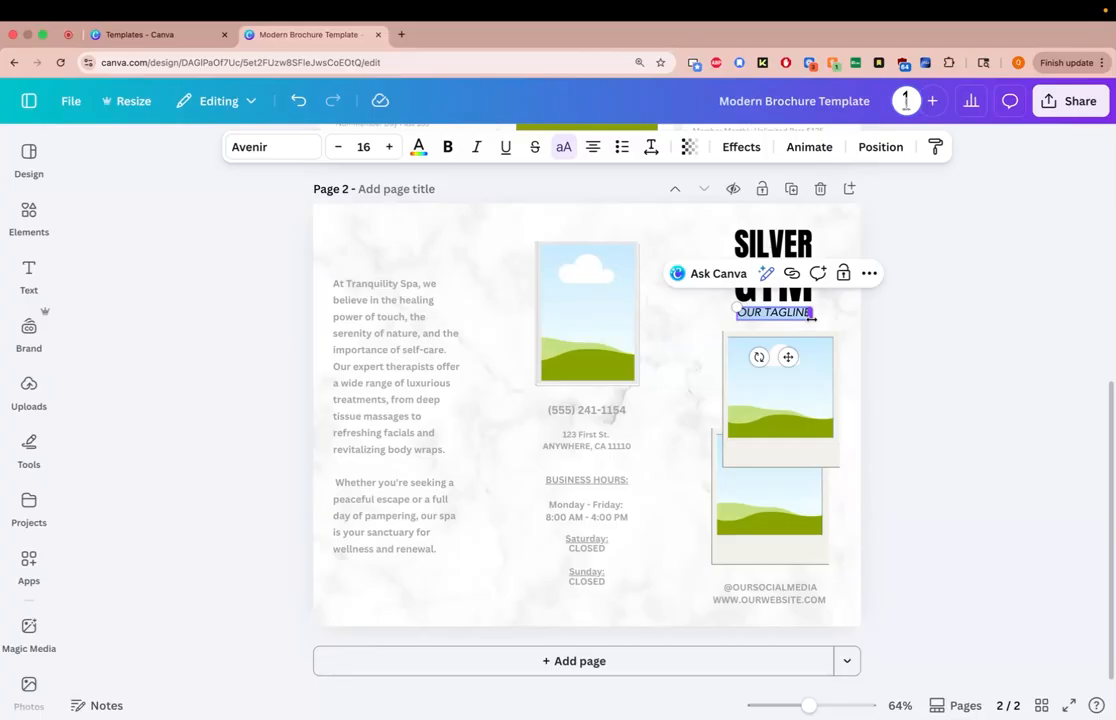
type("THE TOUGHE")
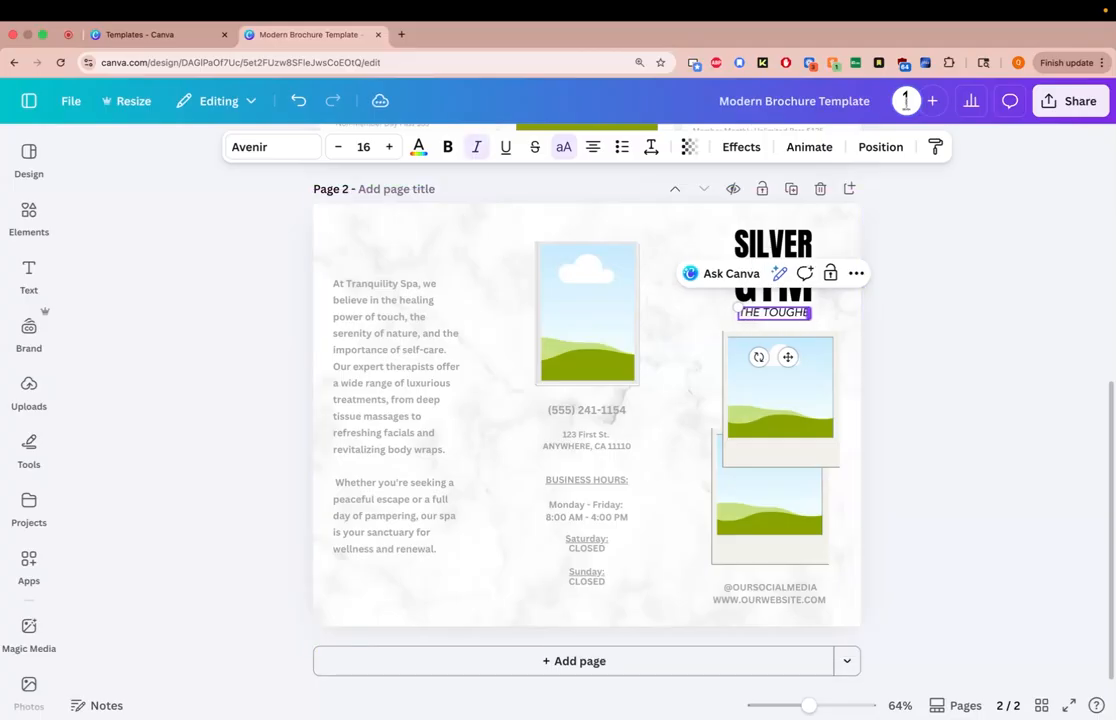
type("ST.")
left_click(979, 401)
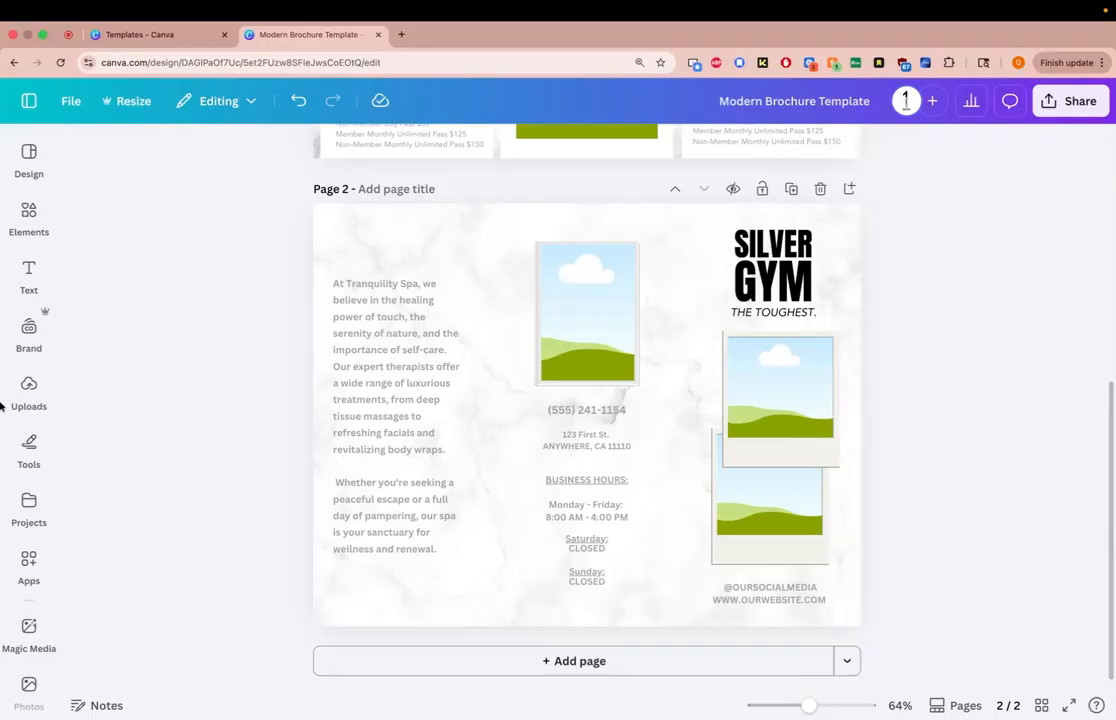
Step: Search the elements library for "photos" and show only the photo results
mouse_move(28, 213)
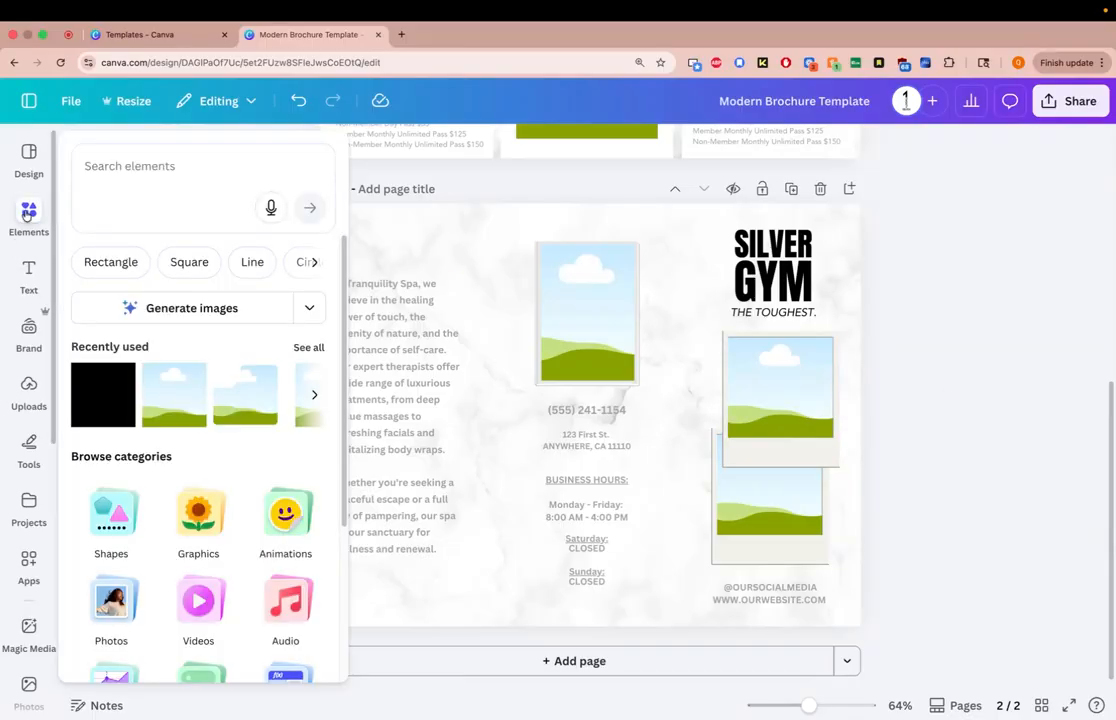
left_click(28, 213)
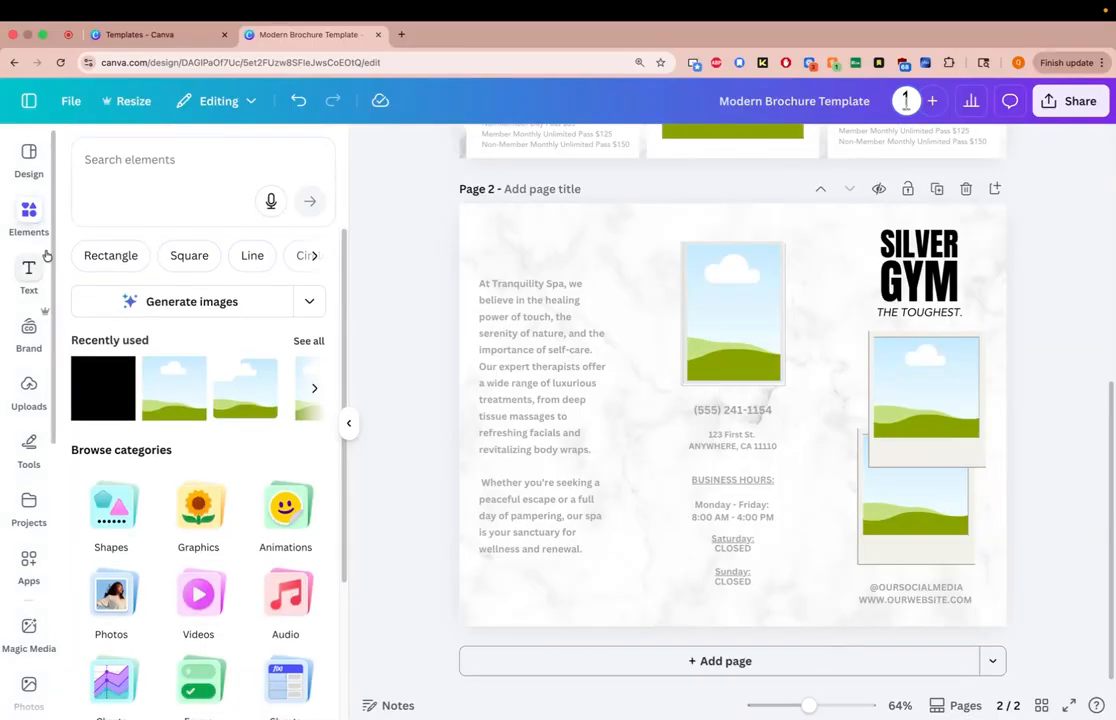
left_click(28, 155)
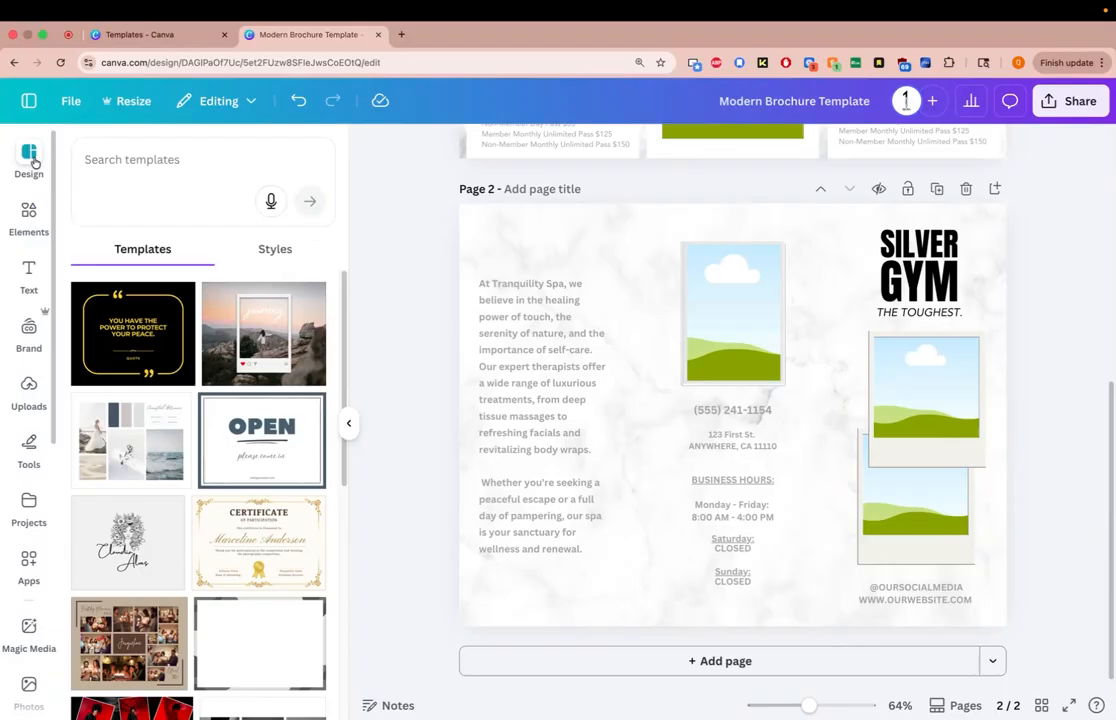
left_click(30, 222)
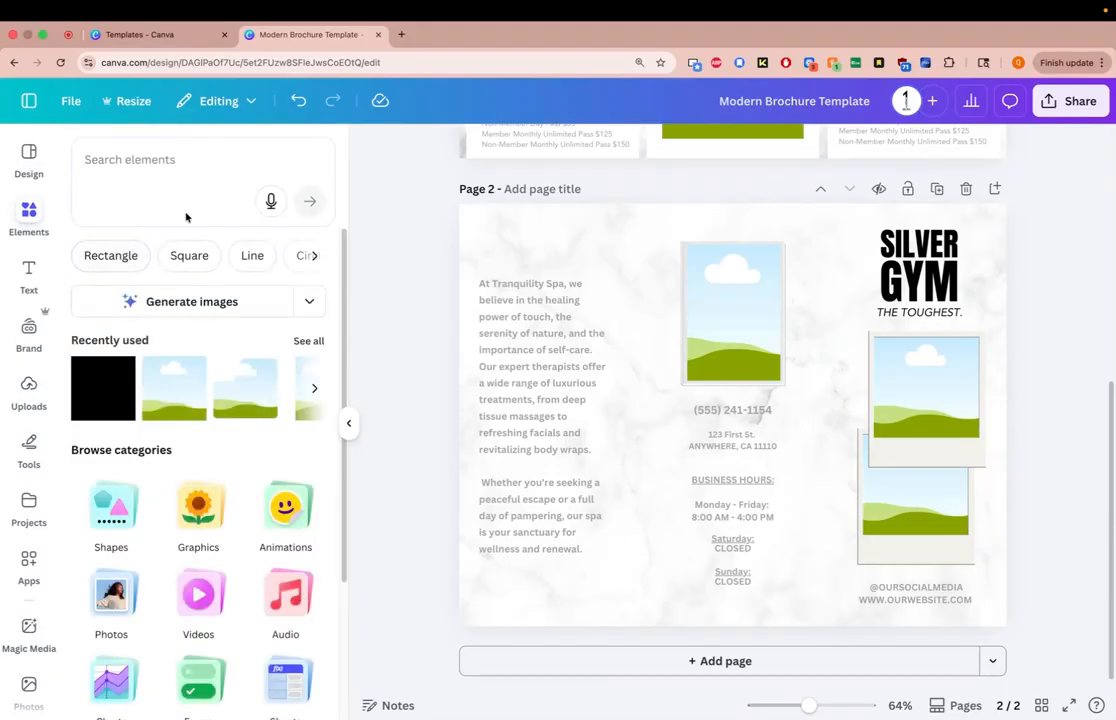
left_click(180, 162)
type("photos")
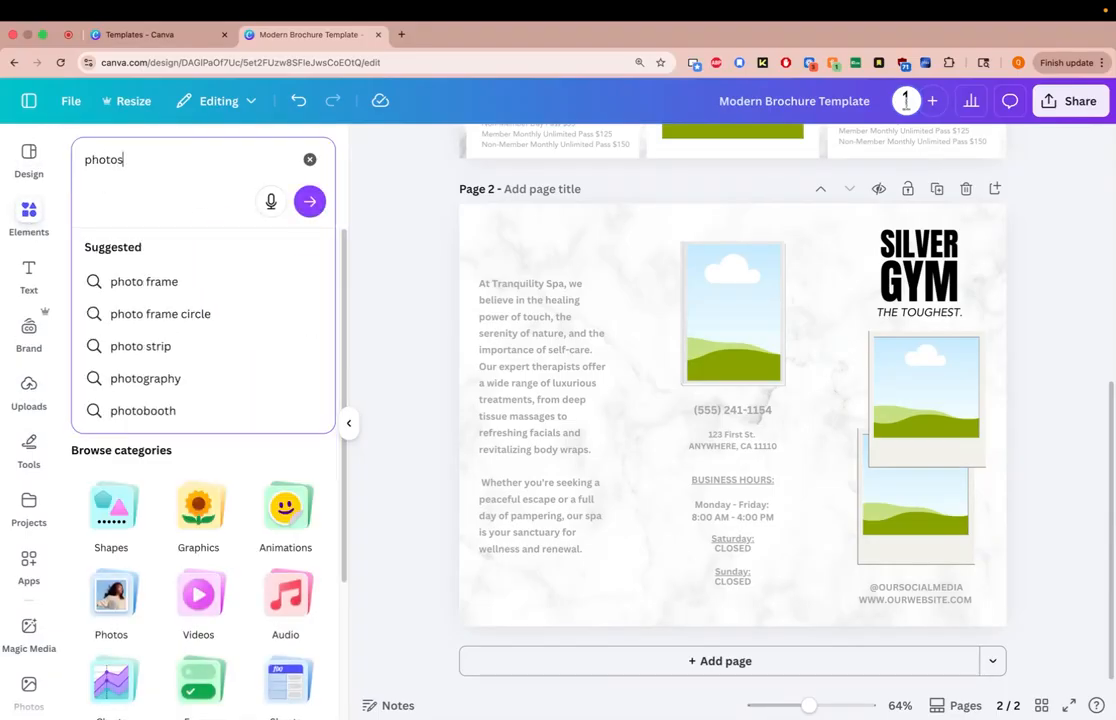
key("Return")
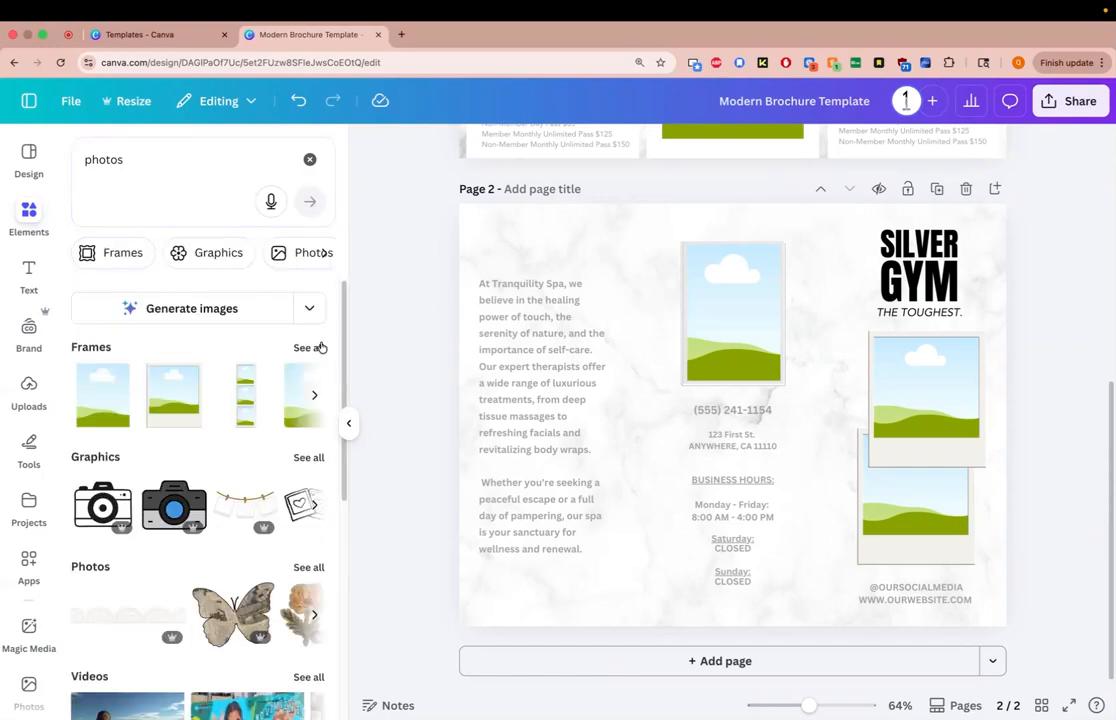
scroll(320, 400, "down", 5)
scroll(300, 420, "up", 2)
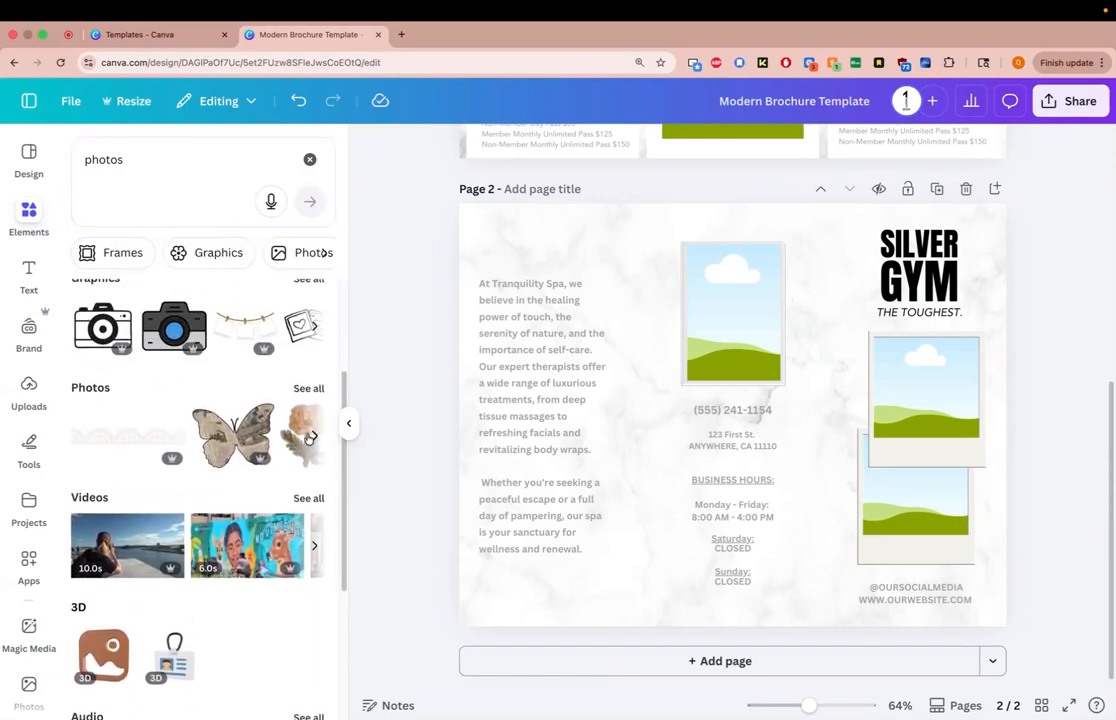
left_click(308, 388)
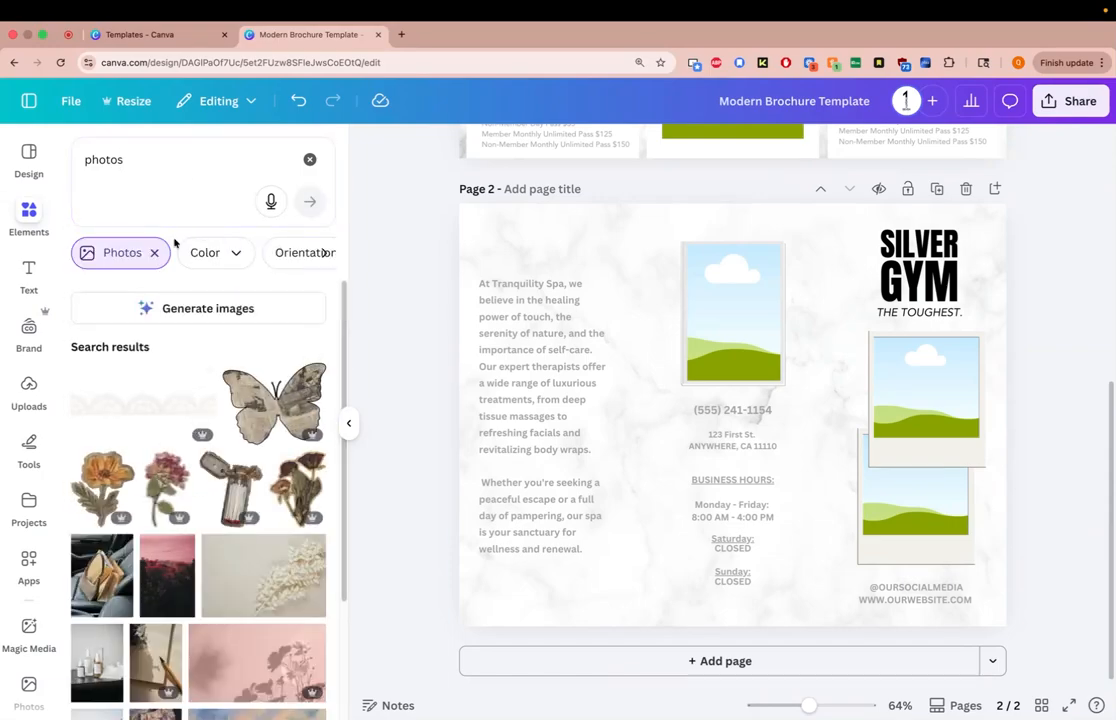
Step: Search the photos for "gym girl" and fill page 2's upper polaroid frame with the woman lunging in pink leggings
left_click(122, 143)
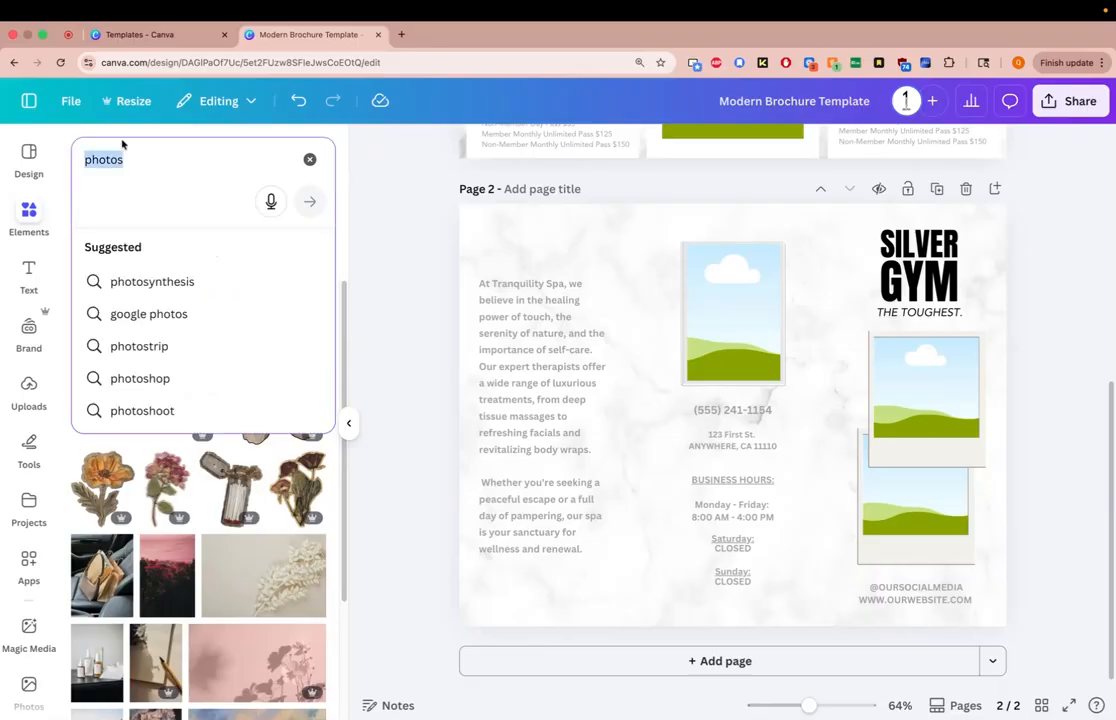
type("gym")
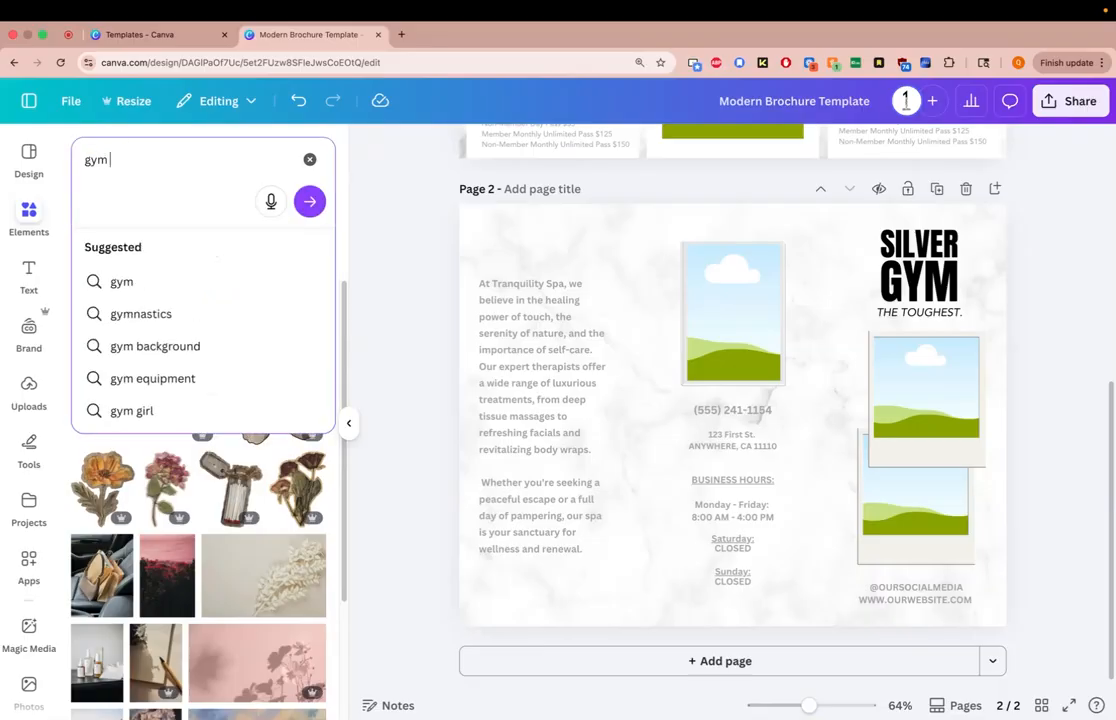
left_click(131, 410)
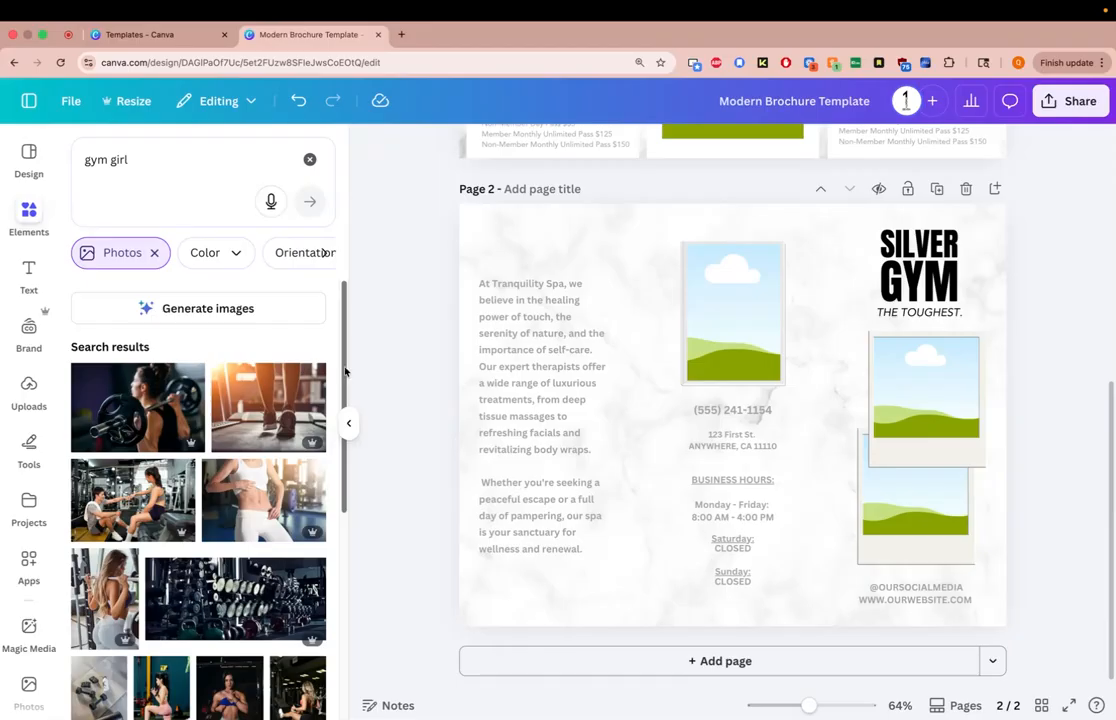
left_click_drag(344, 371, 336, 398)
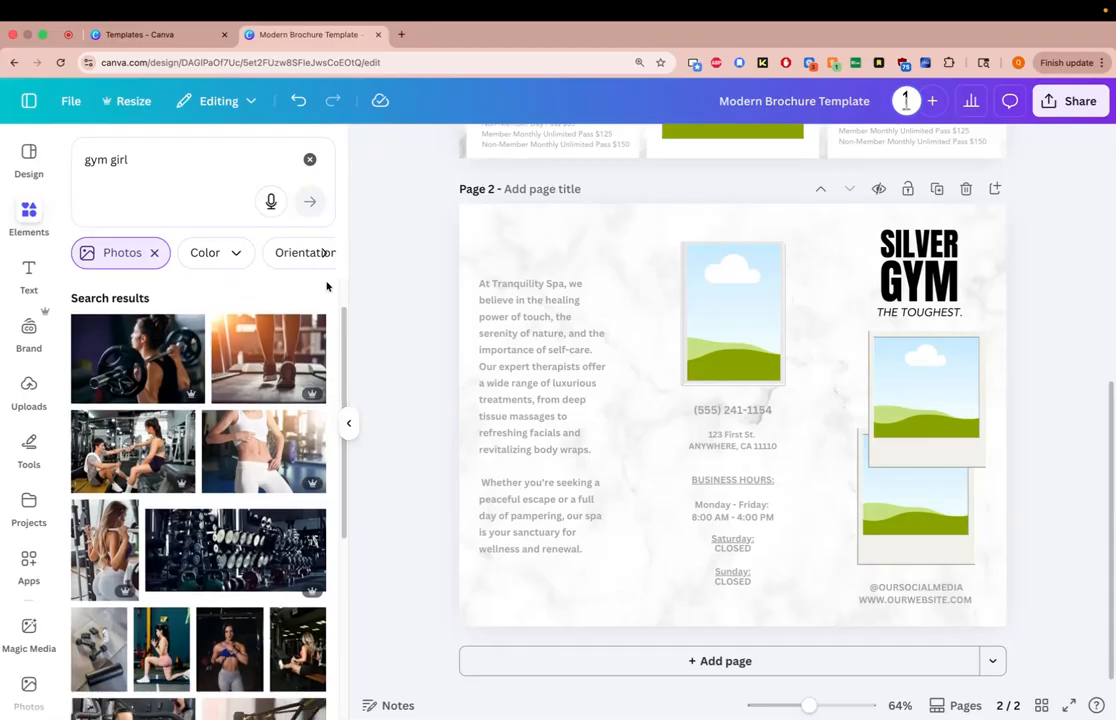
left_click_drag(344, 325, 343, 333)
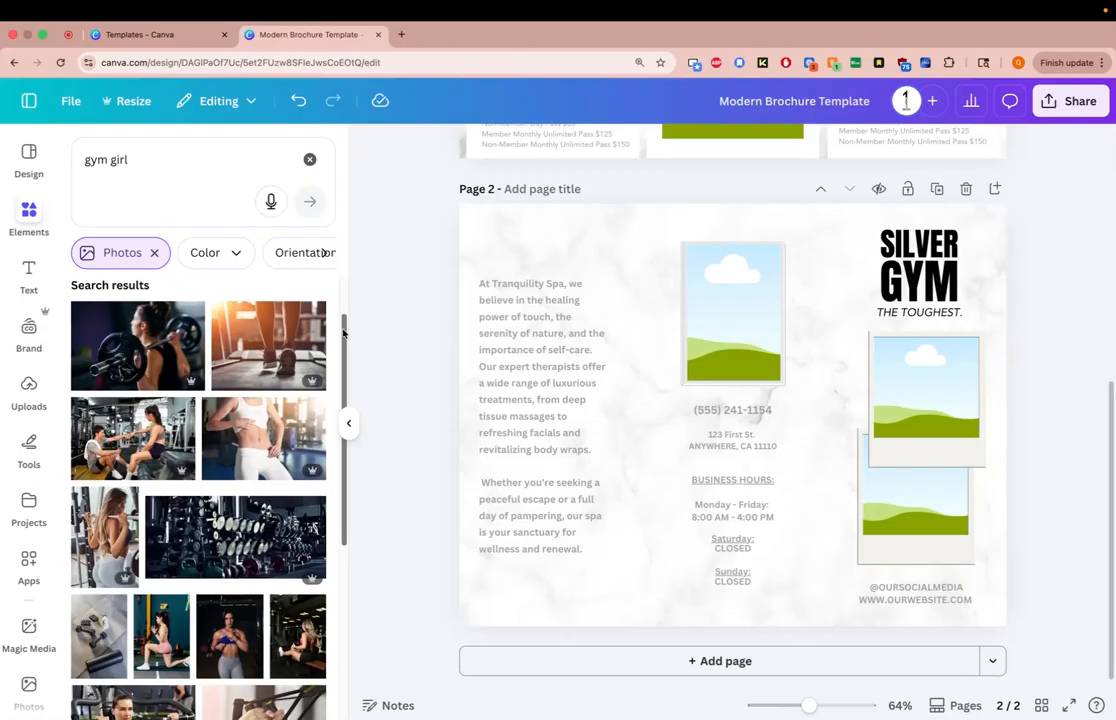
scroll(343, 333, "down", 3)
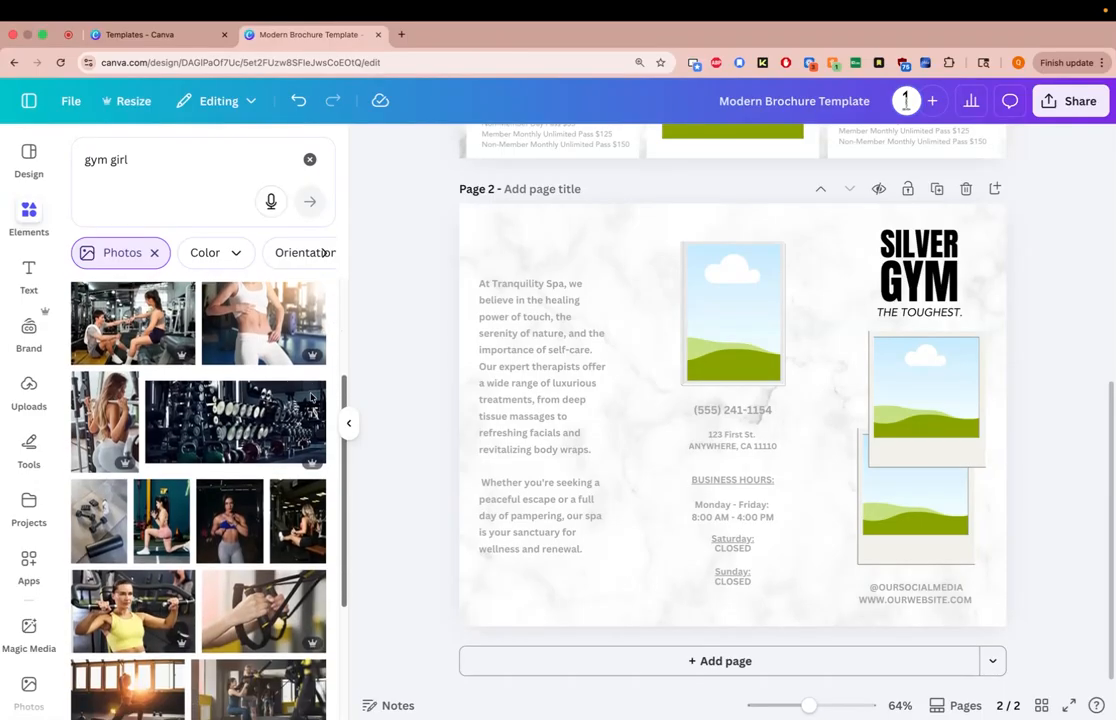
scroll(306, 405, "down", 1)
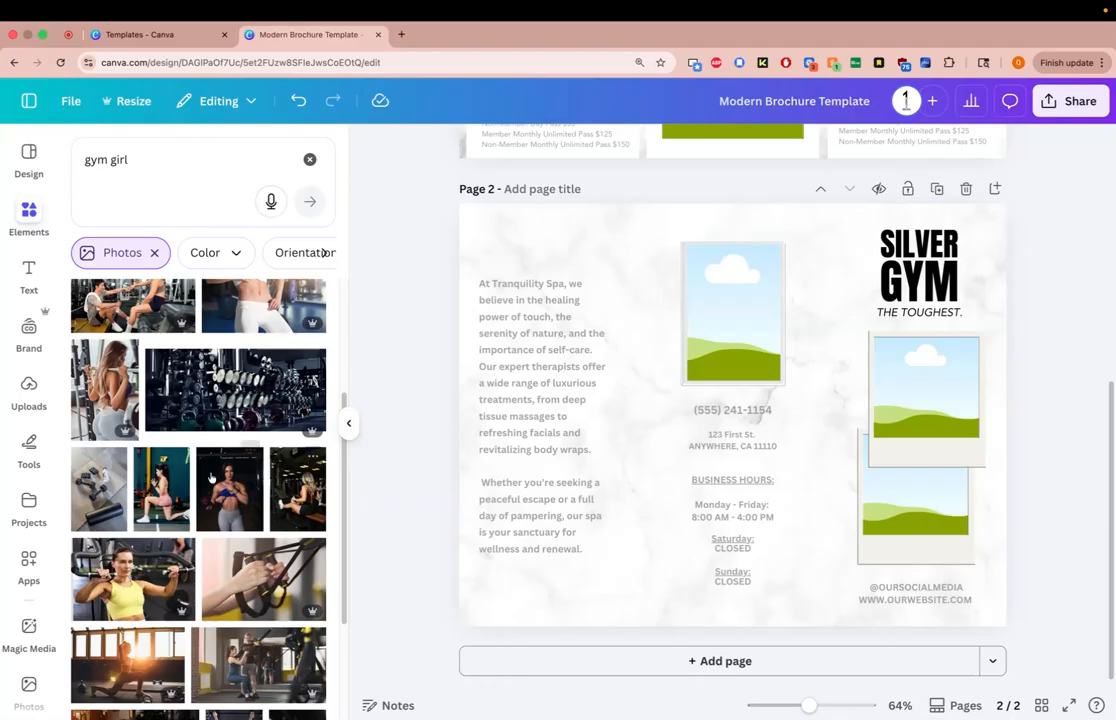
left_click_drag(145, 462, 898, 367)
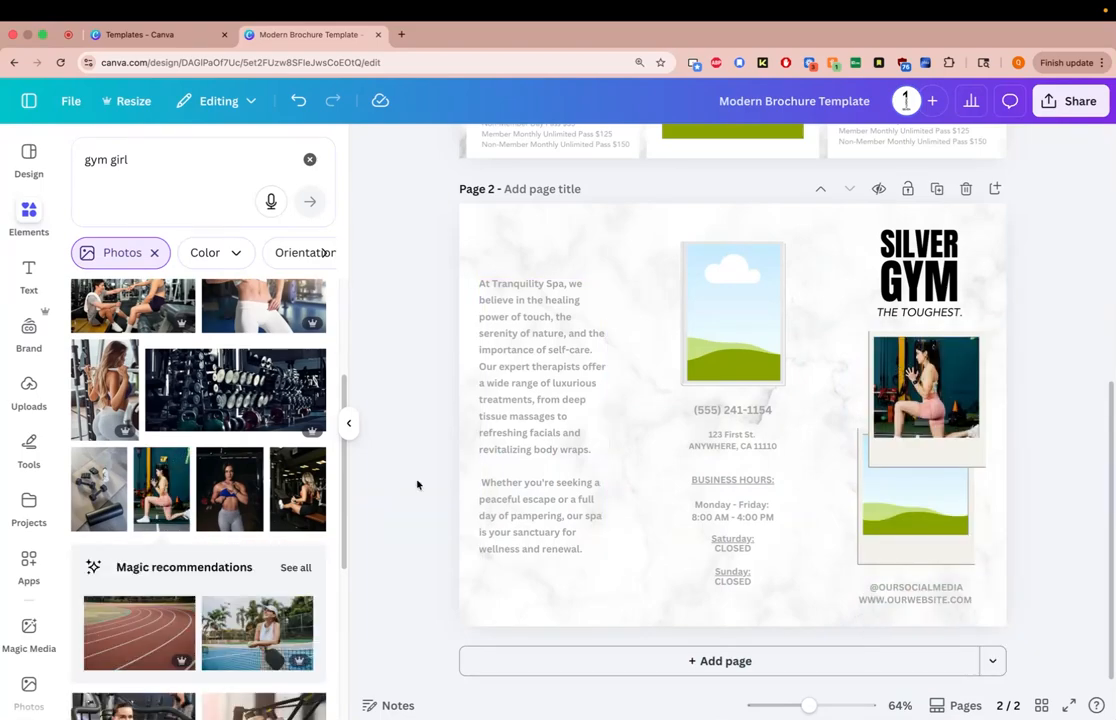
Step: Fill the lower polaroid frame on page 2 with the photo of the seated woman lifting a dumbbell
scroll(332, 433, "down", 2)
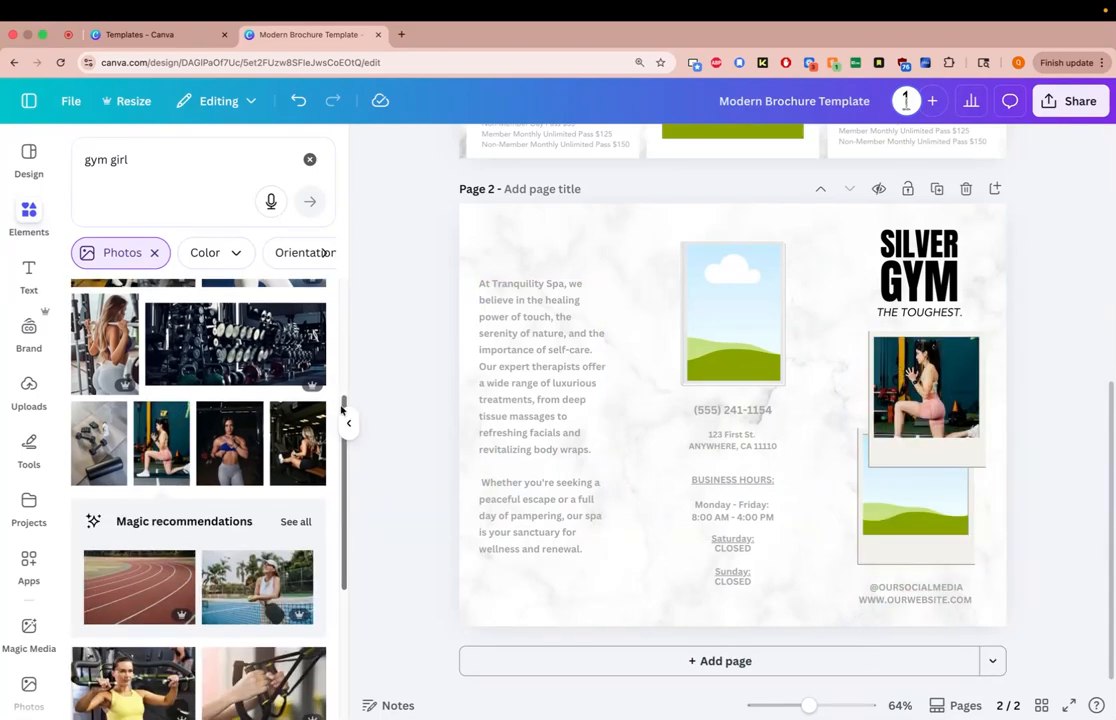
scroll(316, 466, "down", 8)
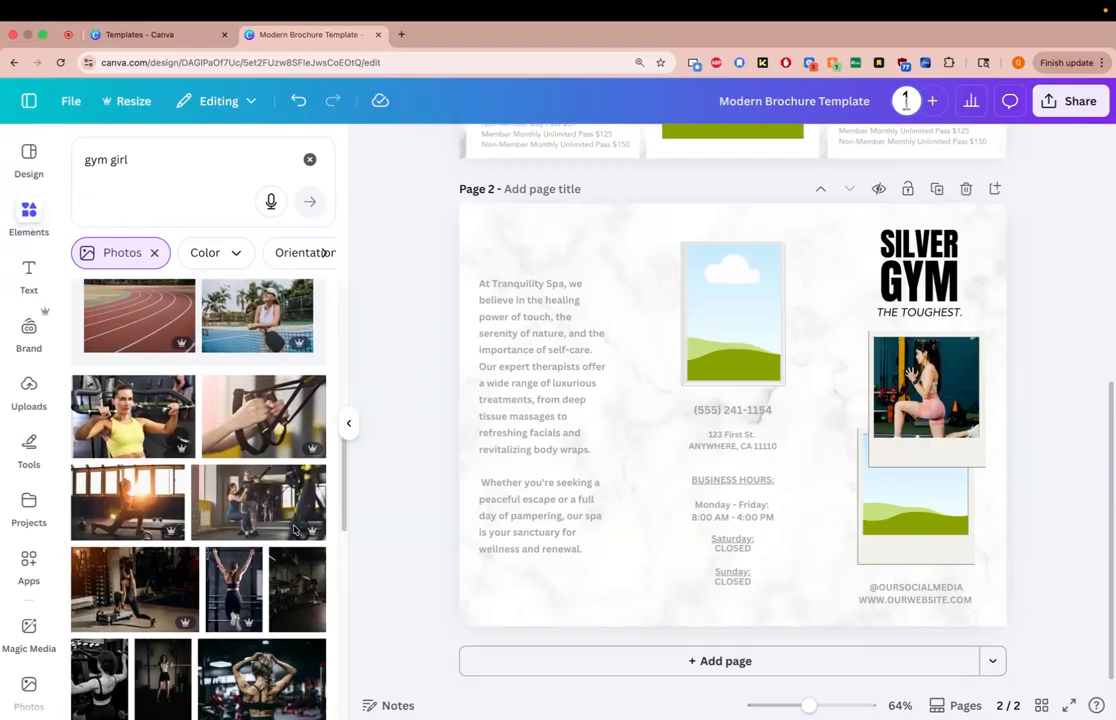
scroll(275, 590, "down", 4)
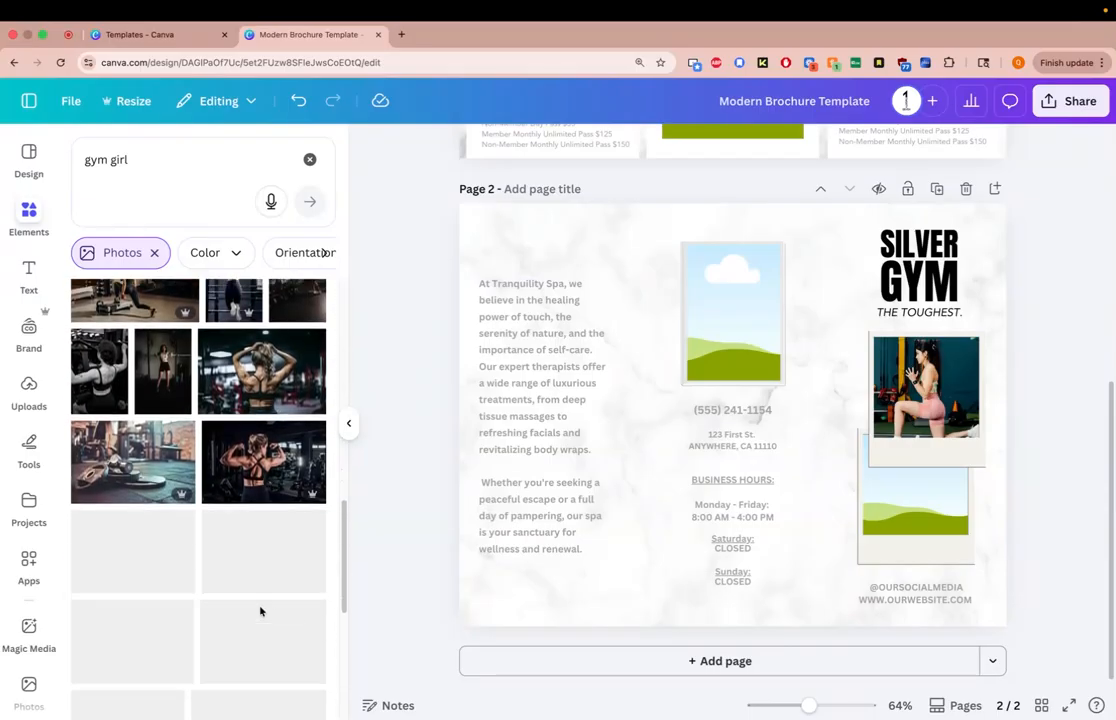
scroll(260, 610, "down", 1)
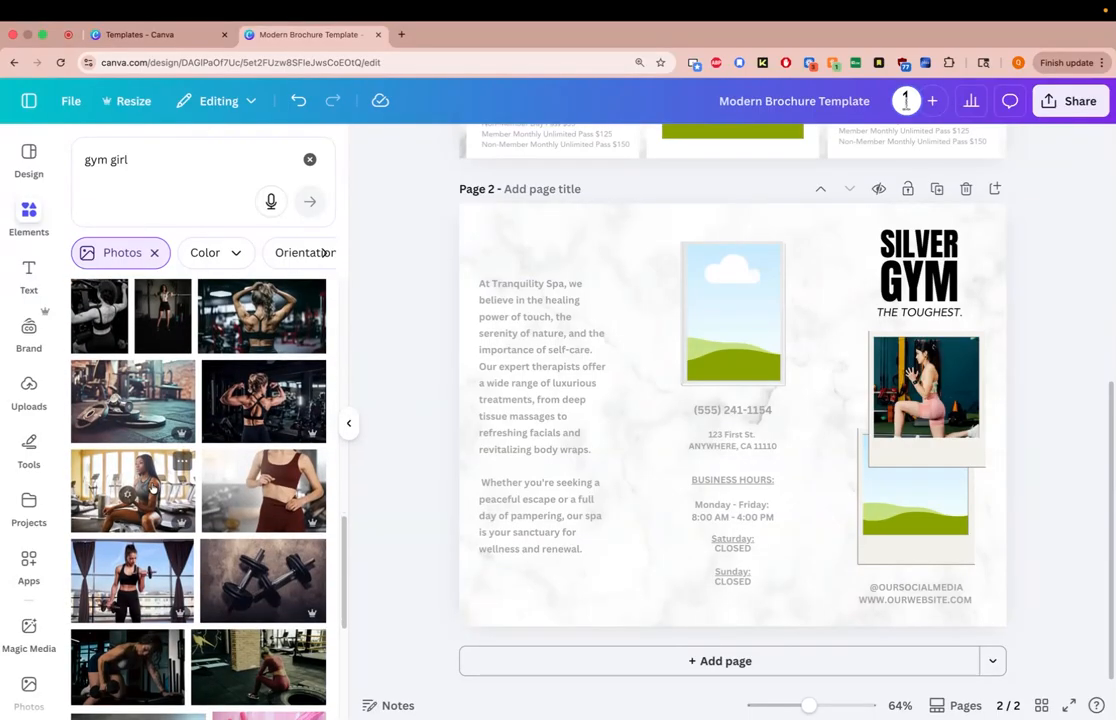
left_click_drag(172, 484, 905, 493)
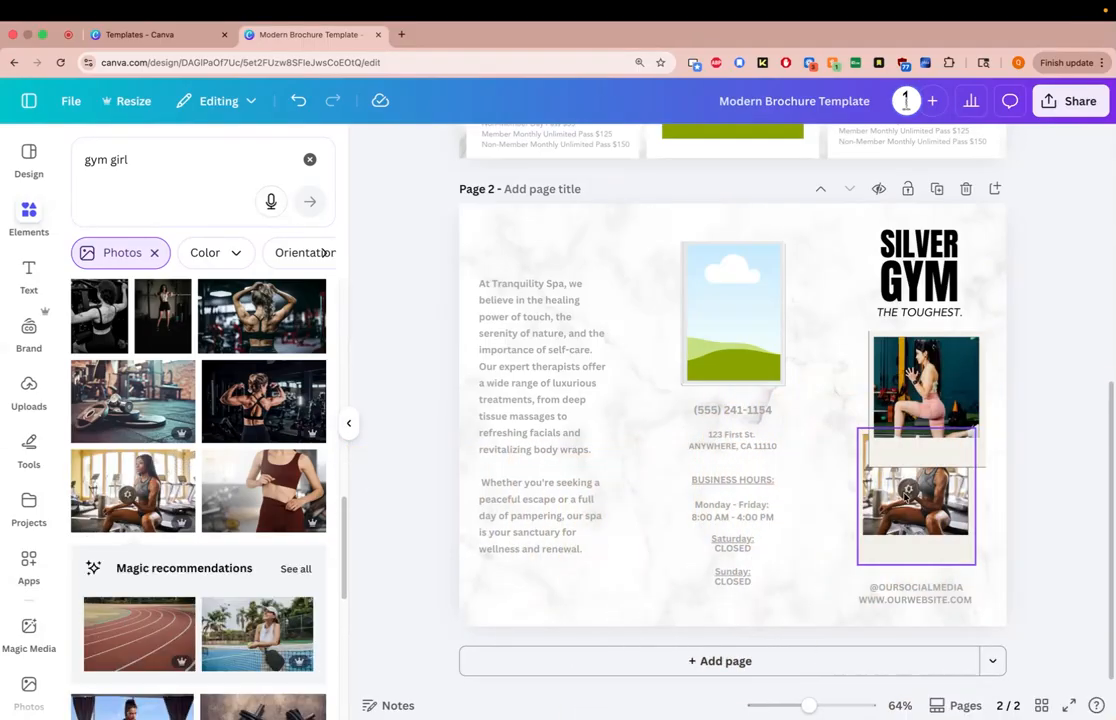
Step: Enlarge and reposition the dumbbell photo inside the lower polaroid frame so the crop centres on the woman's upper body
double_click(916, 486)
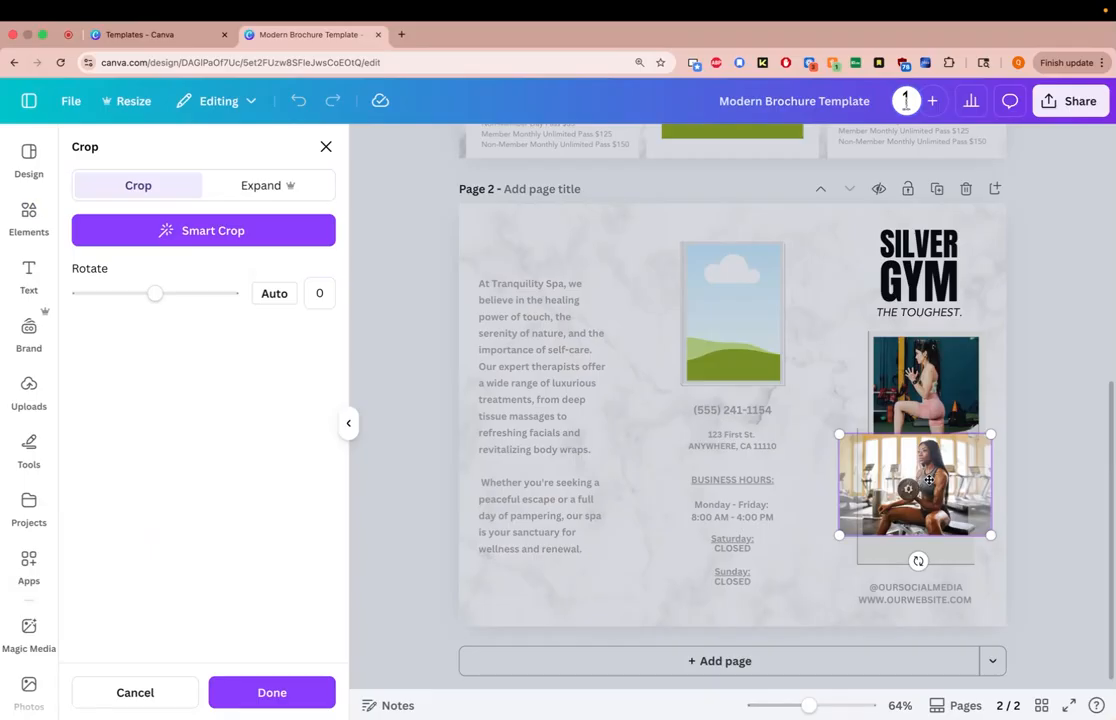
left_click_drag(931, 481, 929, 495)
left_click_drag(838, 536, 788, 575)
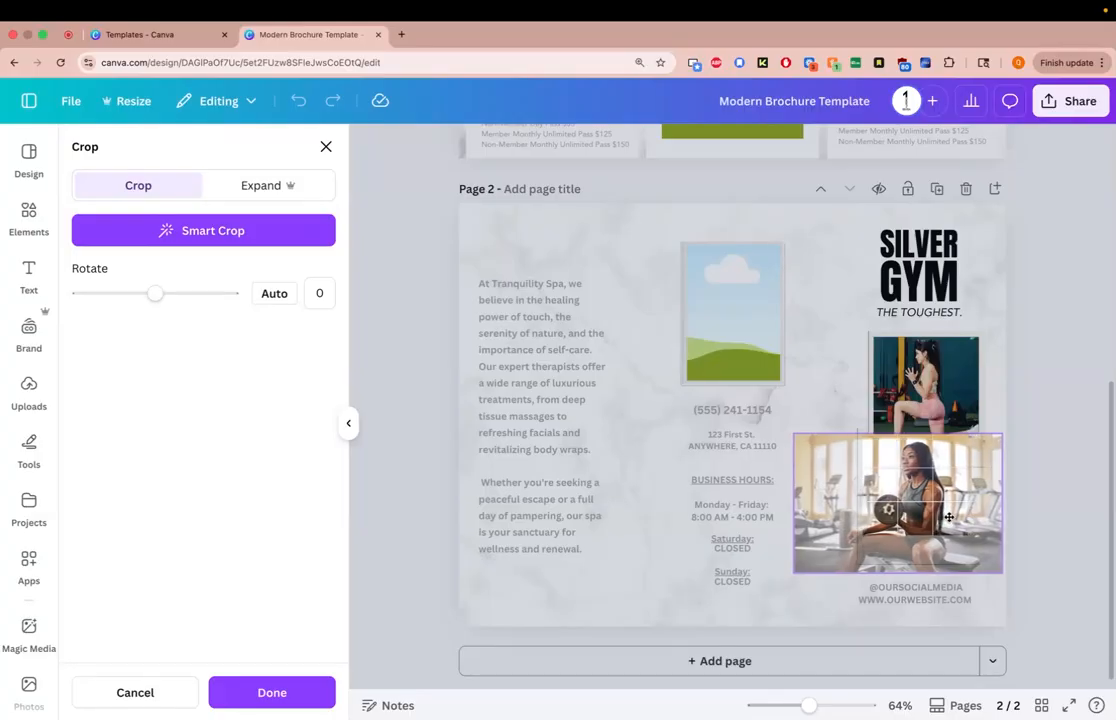
left_click(1042, 463)
double_click(943, 500)
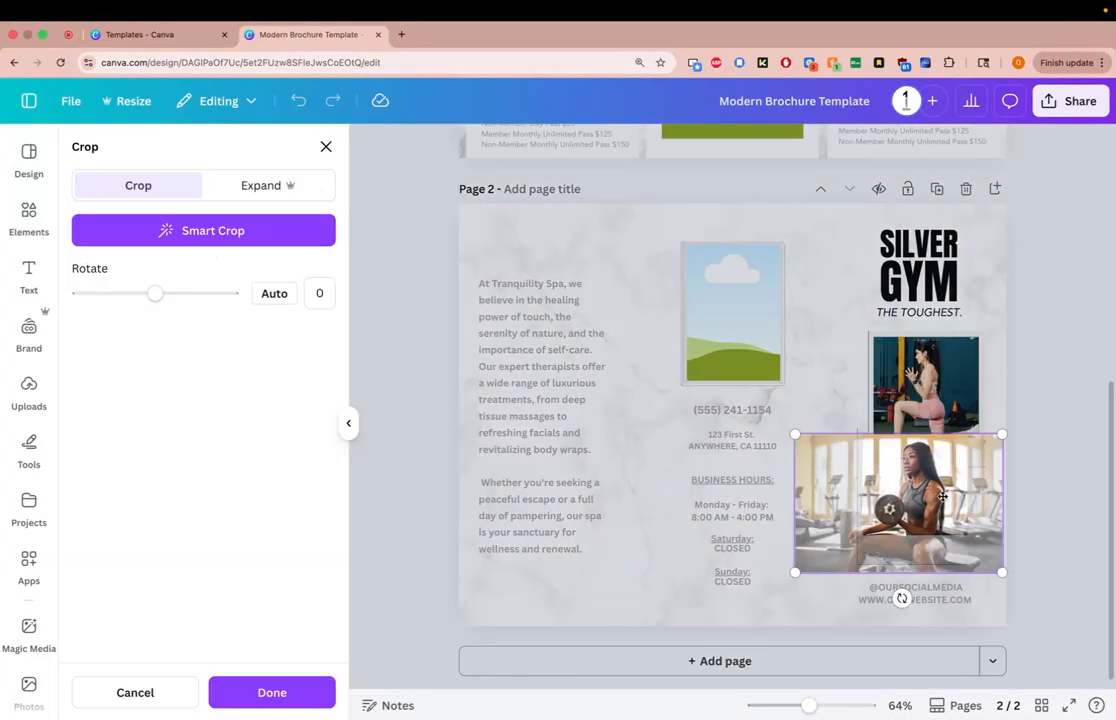
left_click_drag(793, 573, 736, 612)
left_click_drag(914, 517, 936, 522)
left_click(1066, 466)
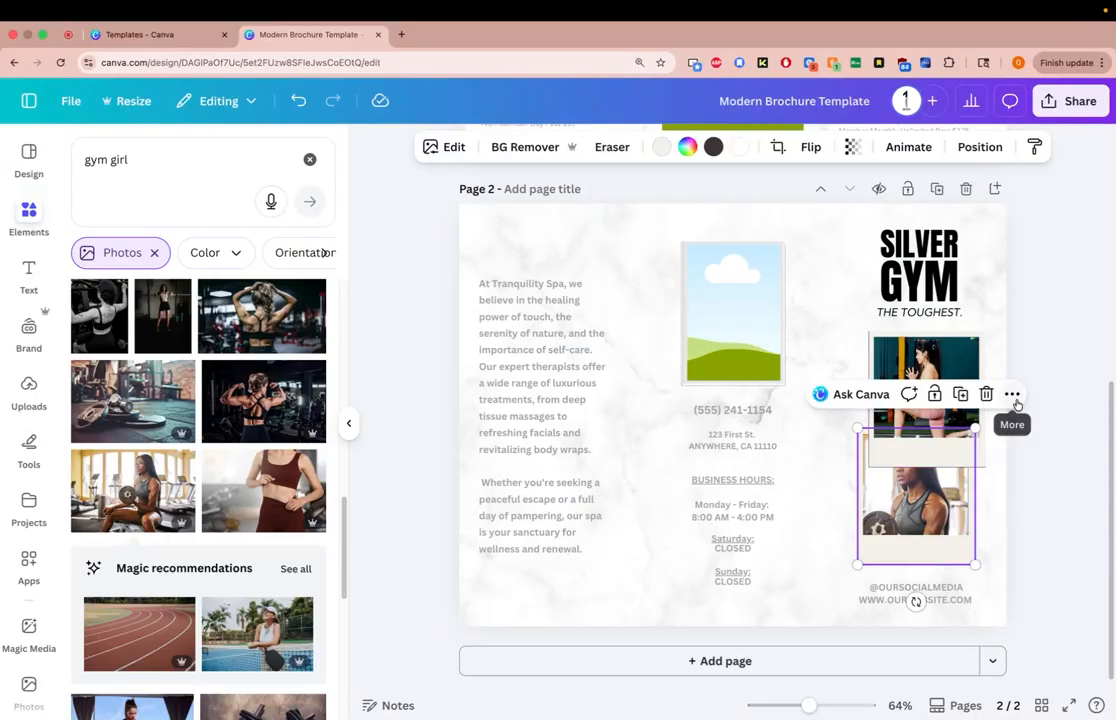
Step: Show the layers and move the lower polaroid frame's layer directly above the upper polaroid frame's layer
left_click(1013, 396)
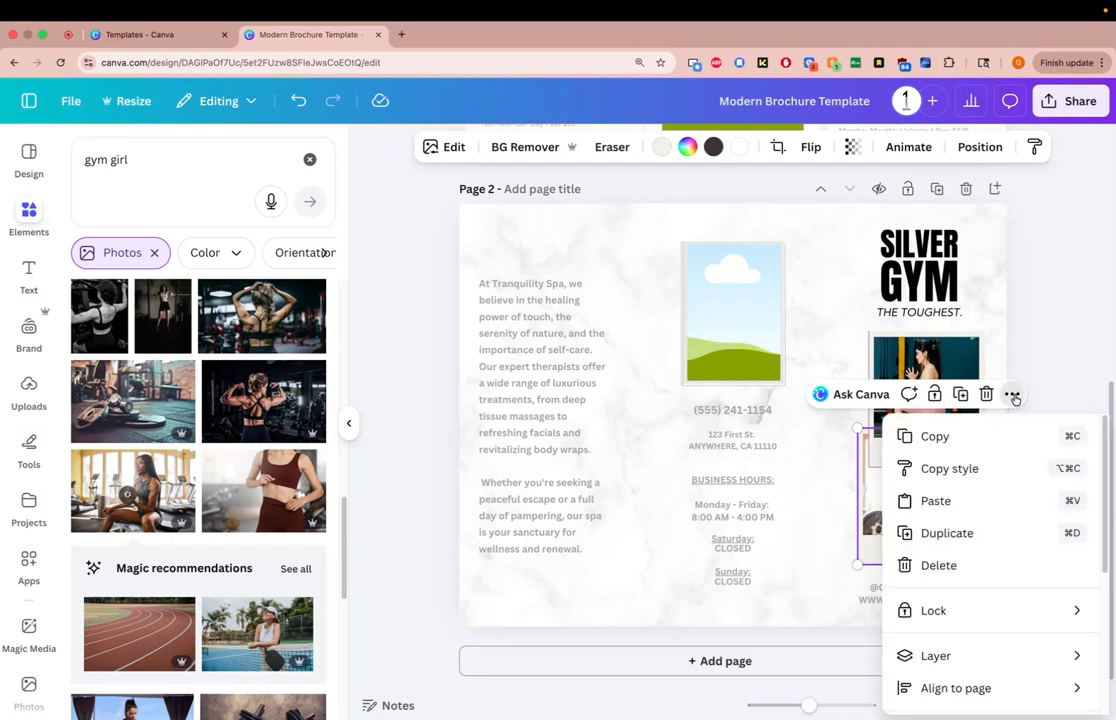
mouse_move(982, 664)
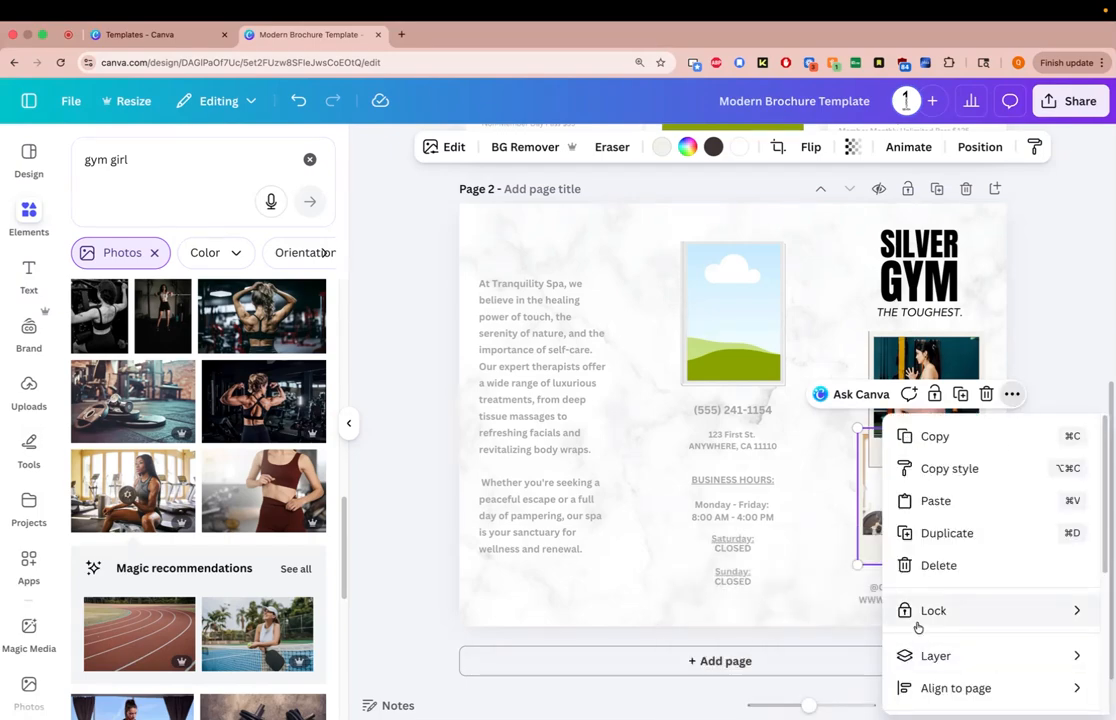
left_click(806, 689)
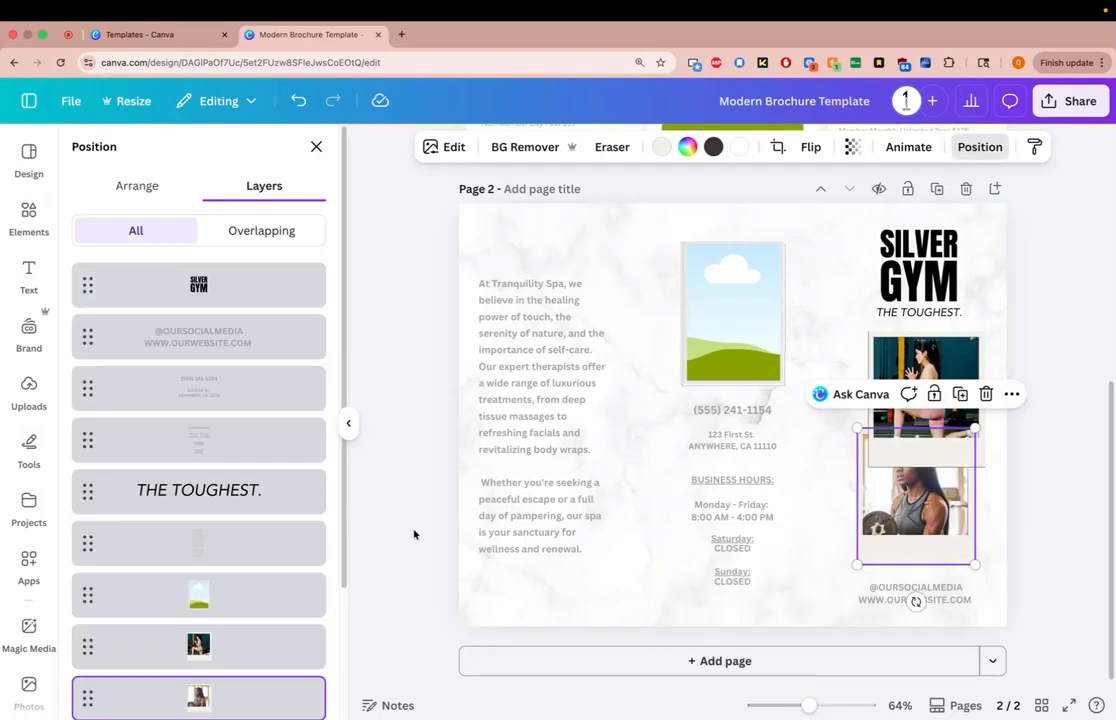
left_click_drag(256, 692, 275, 508)
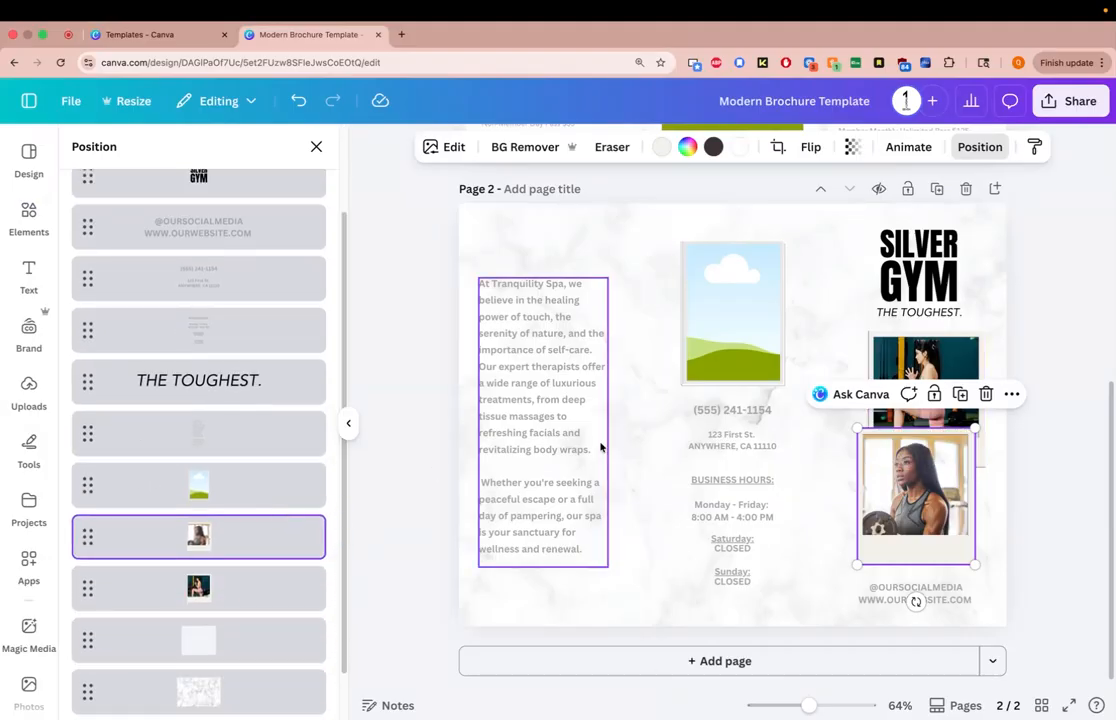
left_click(1032, 476)
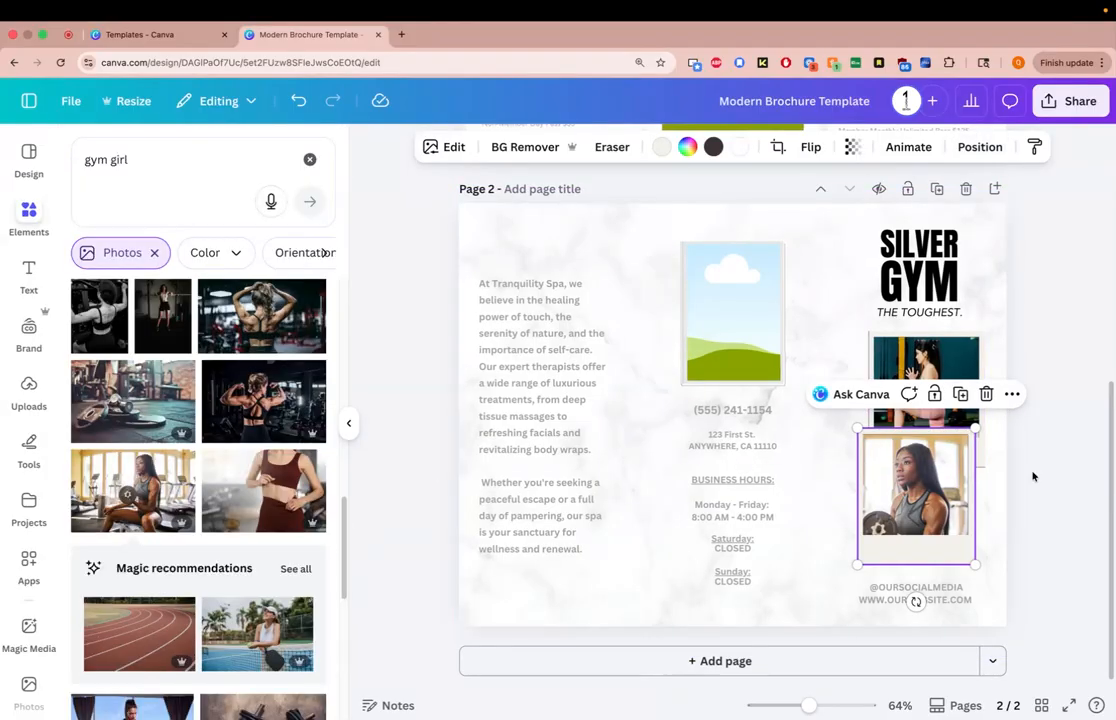
Step: Review the lower polaroid frame's layer ordering options and its place in the page's layer list
left_click(1012, 394)
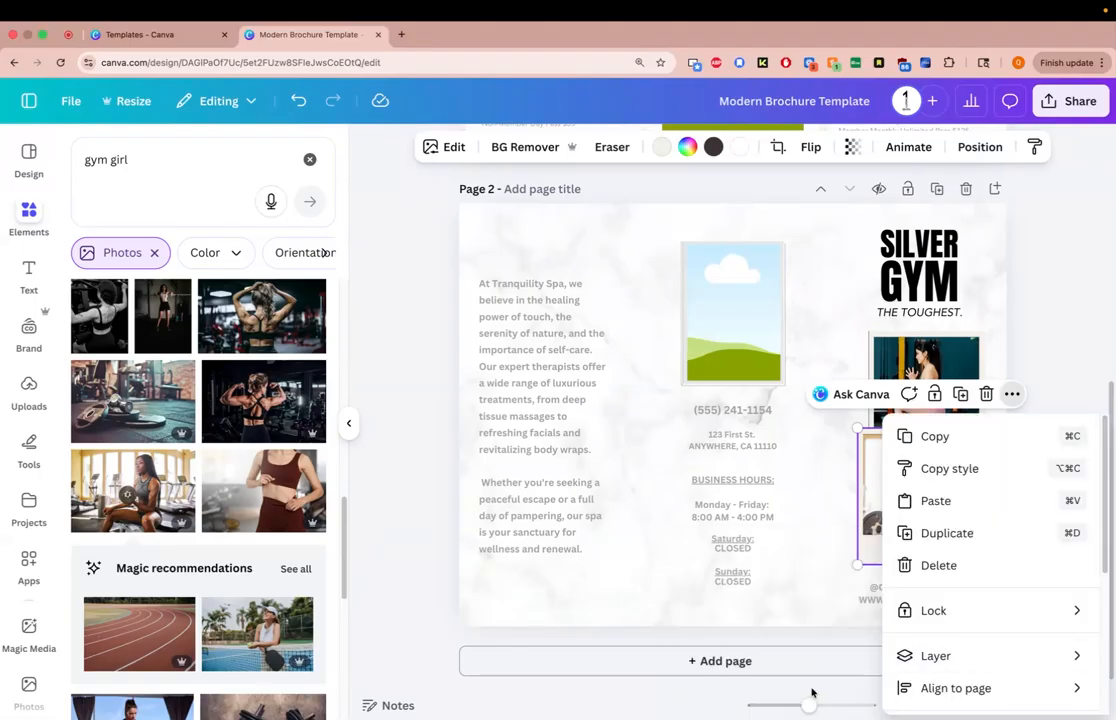
mouse_move(904, 656)
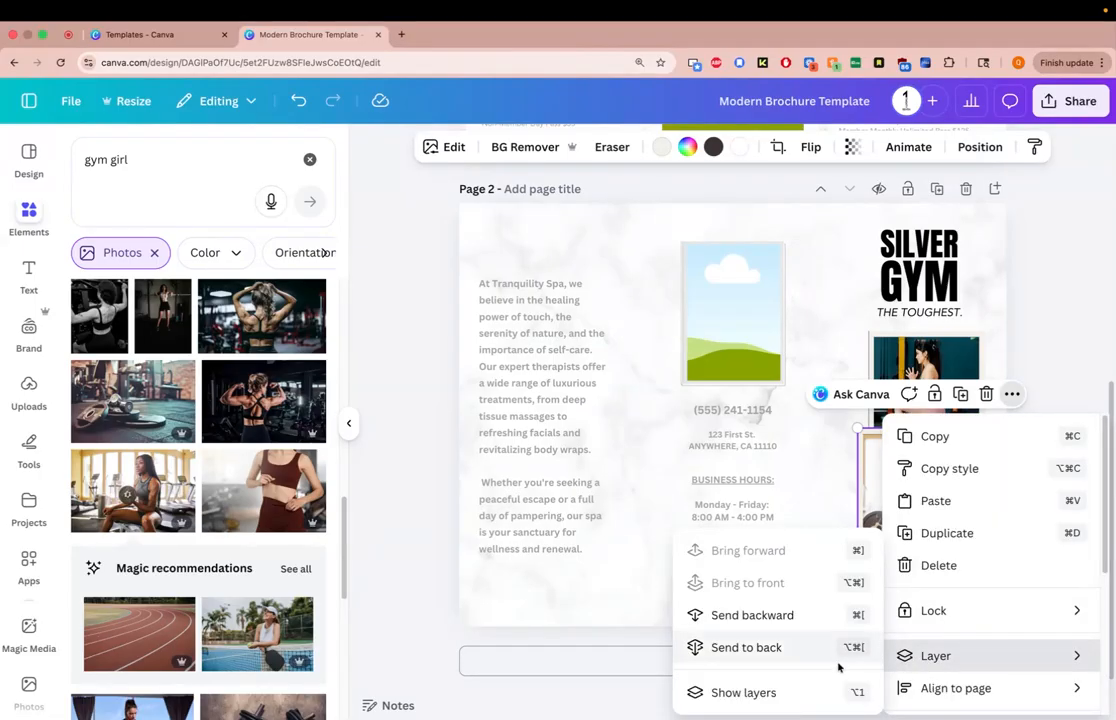
left_click(795, 693)
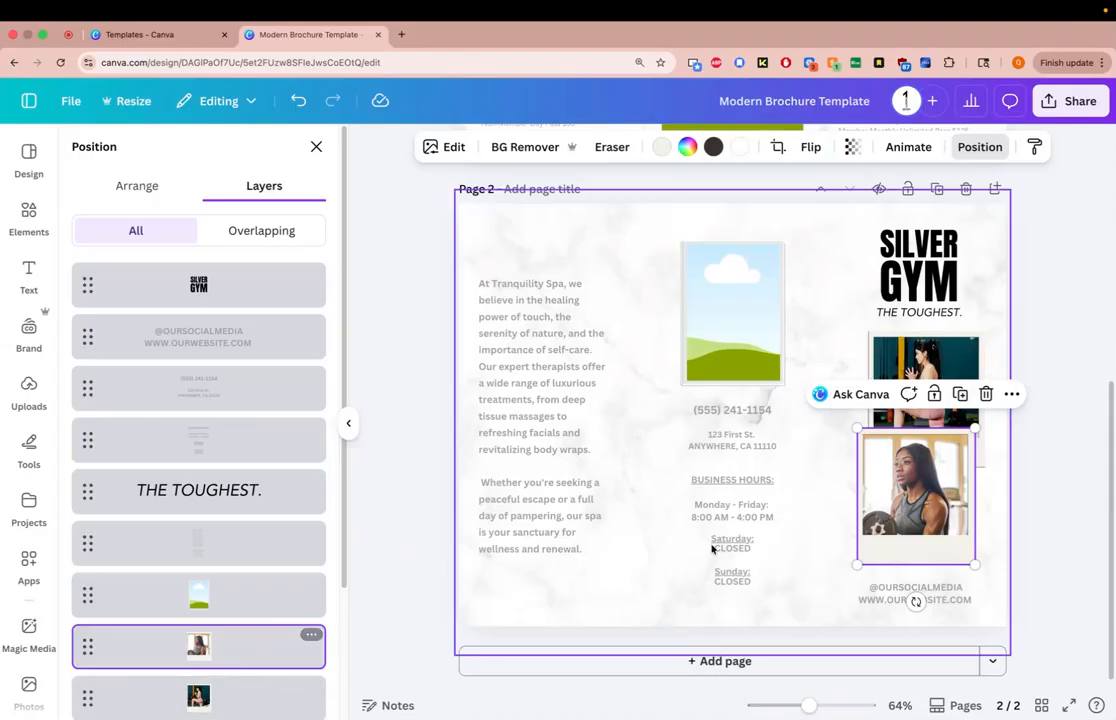
left_click(1048, 508)
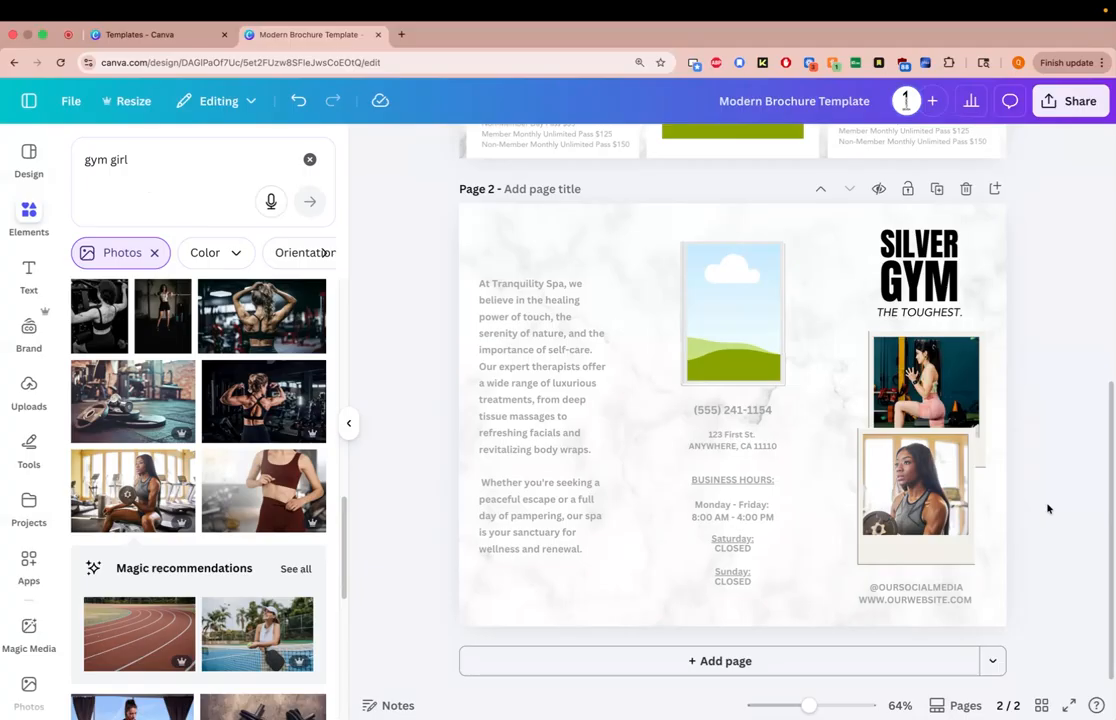
left_click(603, 234)
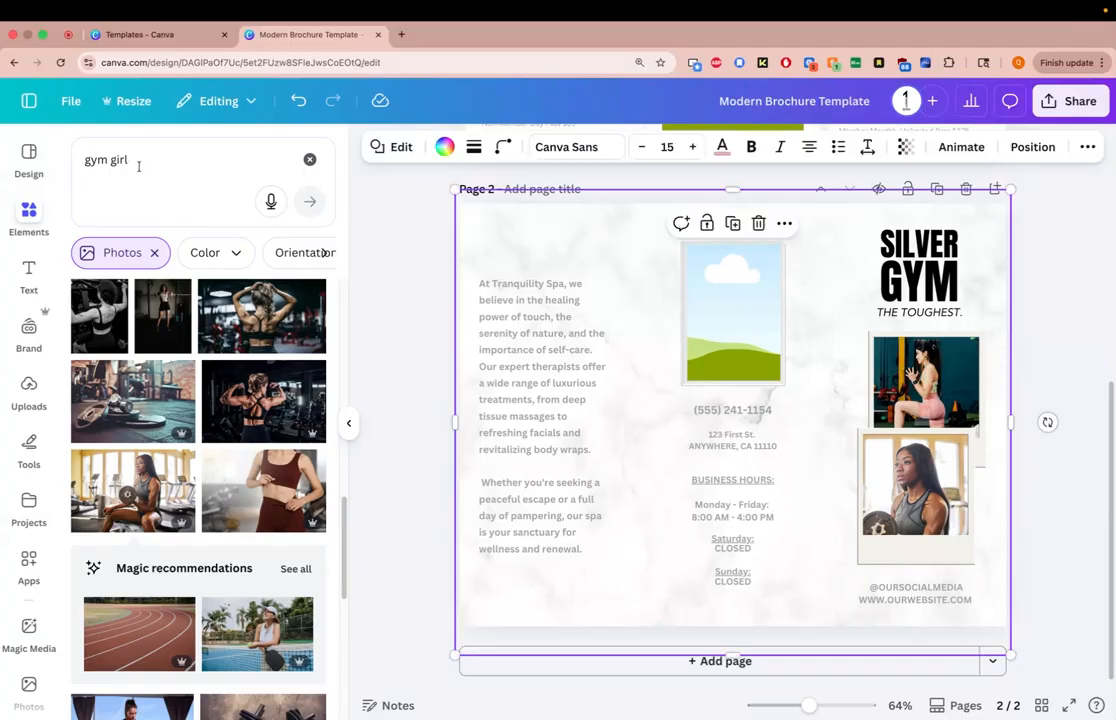
Step: Replace the element search with "gym" and show all of the photo results
left_click(310, 159)
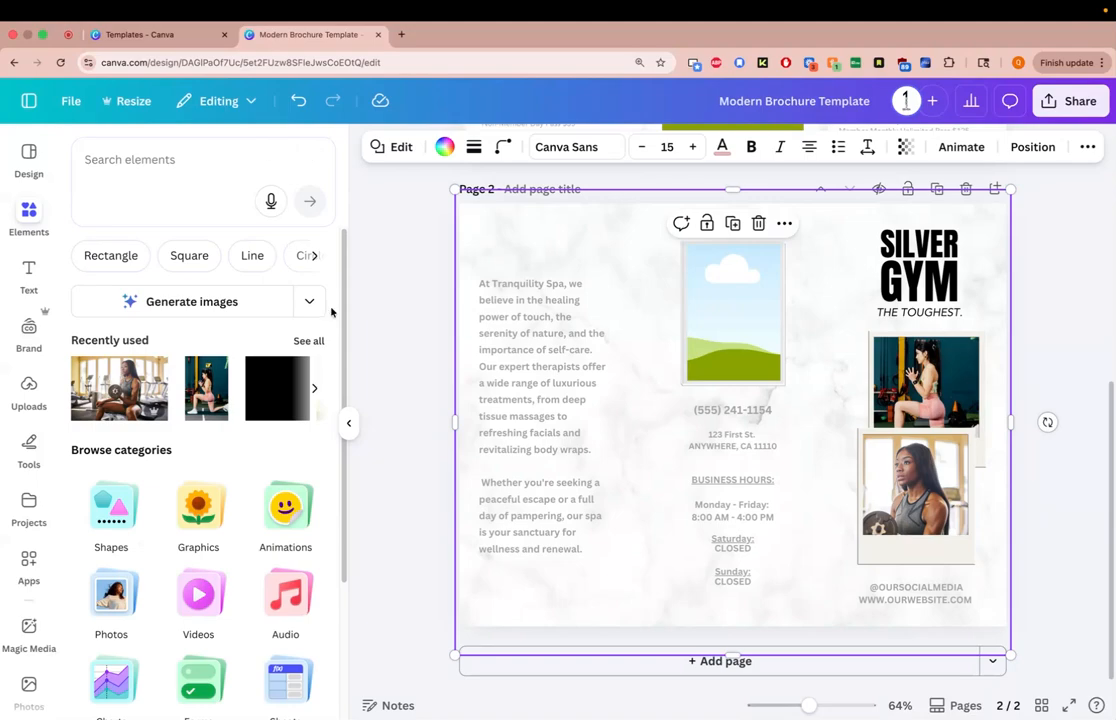
left_click(216, 168)
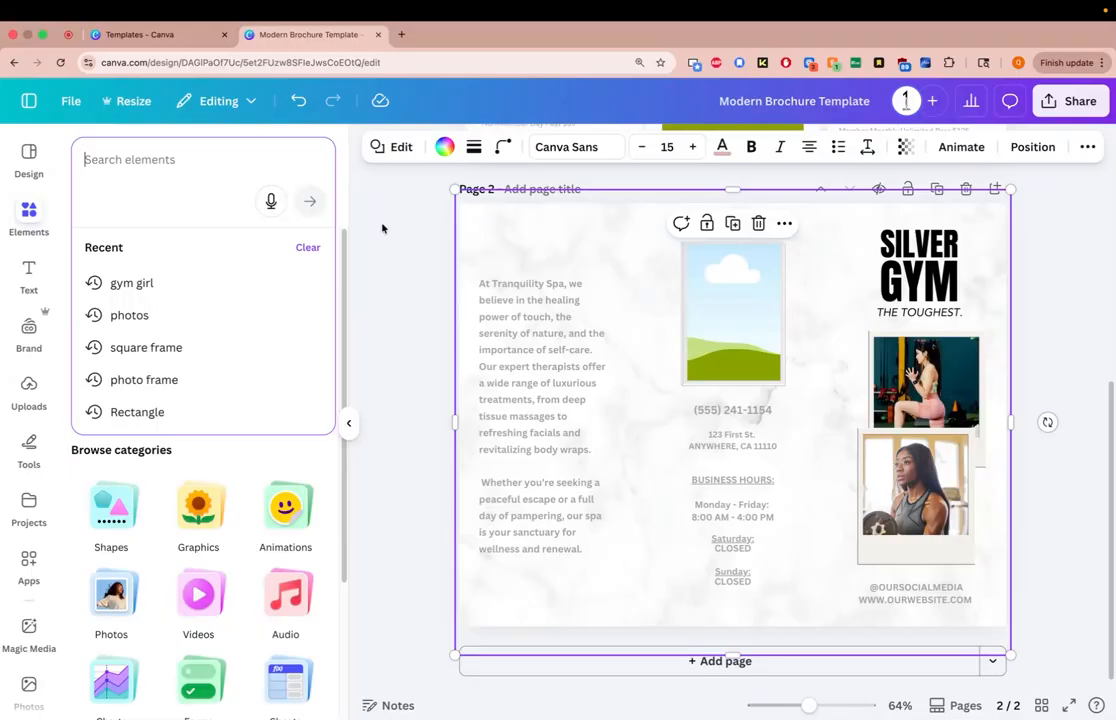
left_click(396, 295)
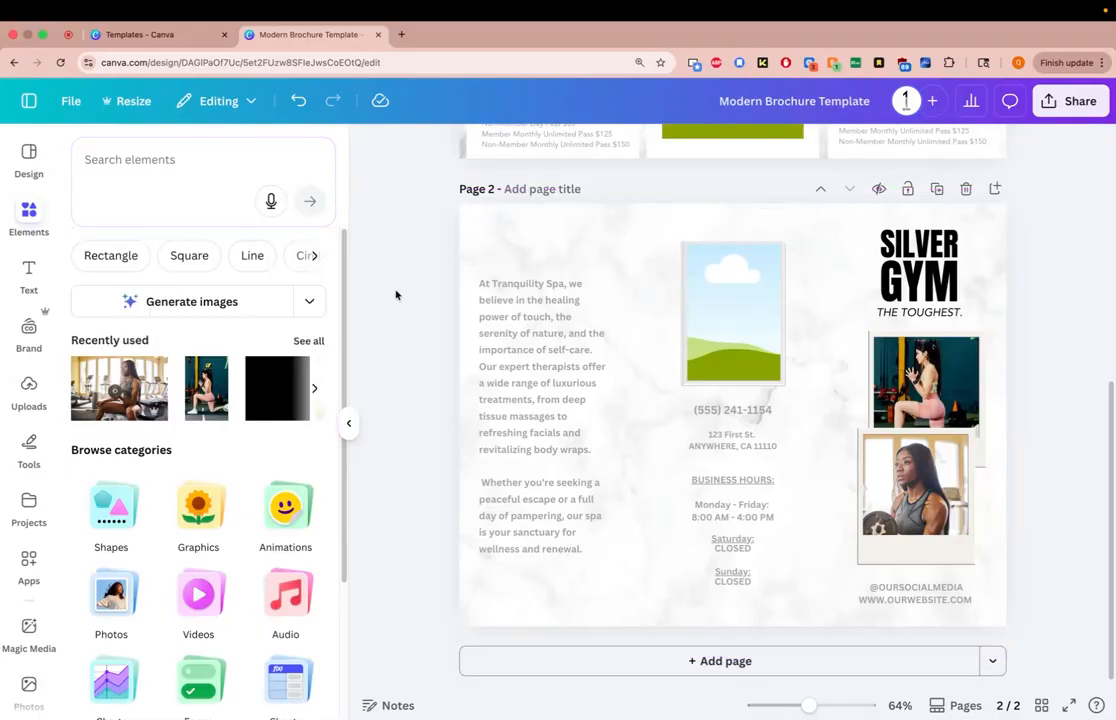
left_click(188, 159)
type("gym")
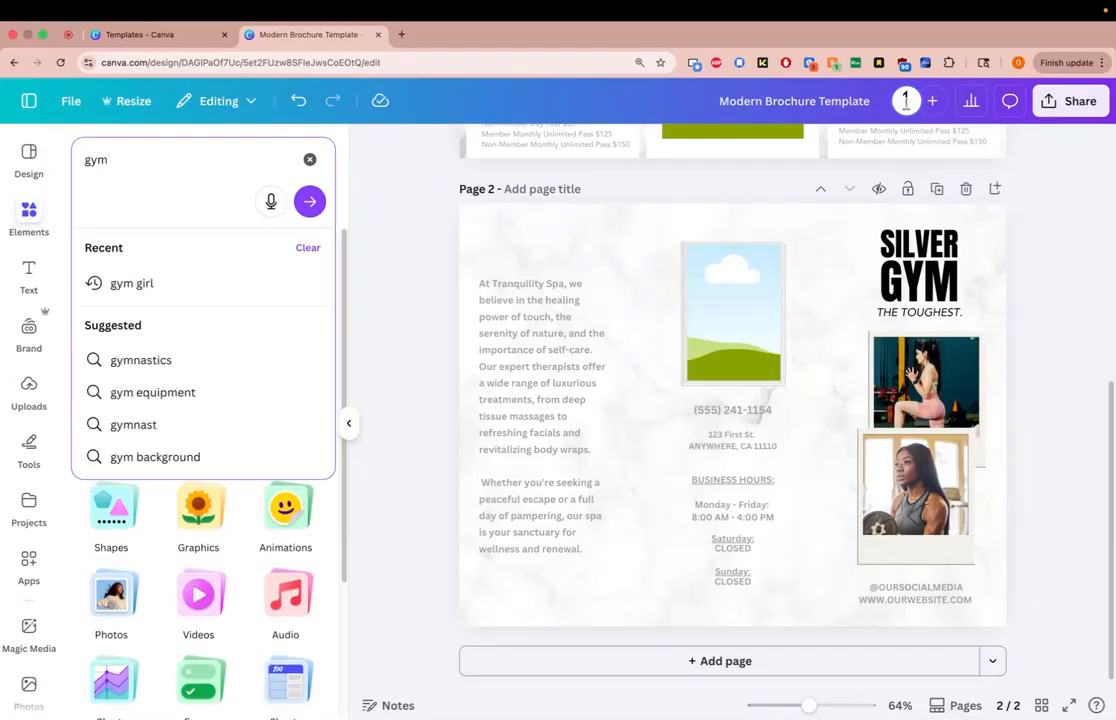
key("Return")
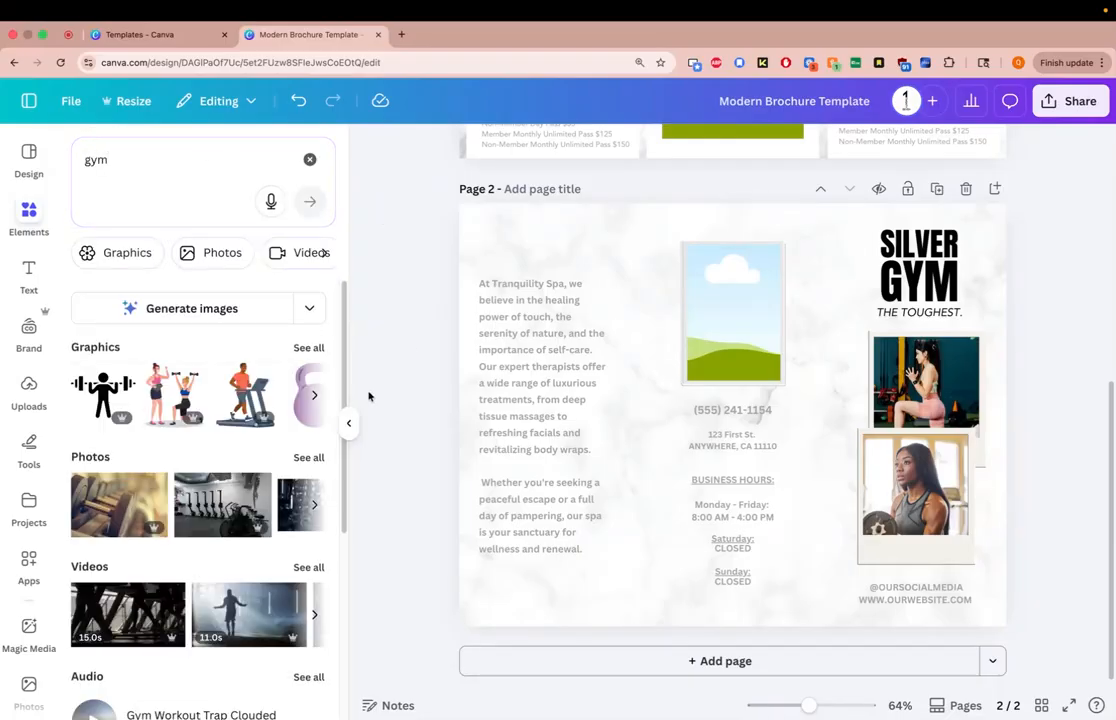
left_click(308, 457)
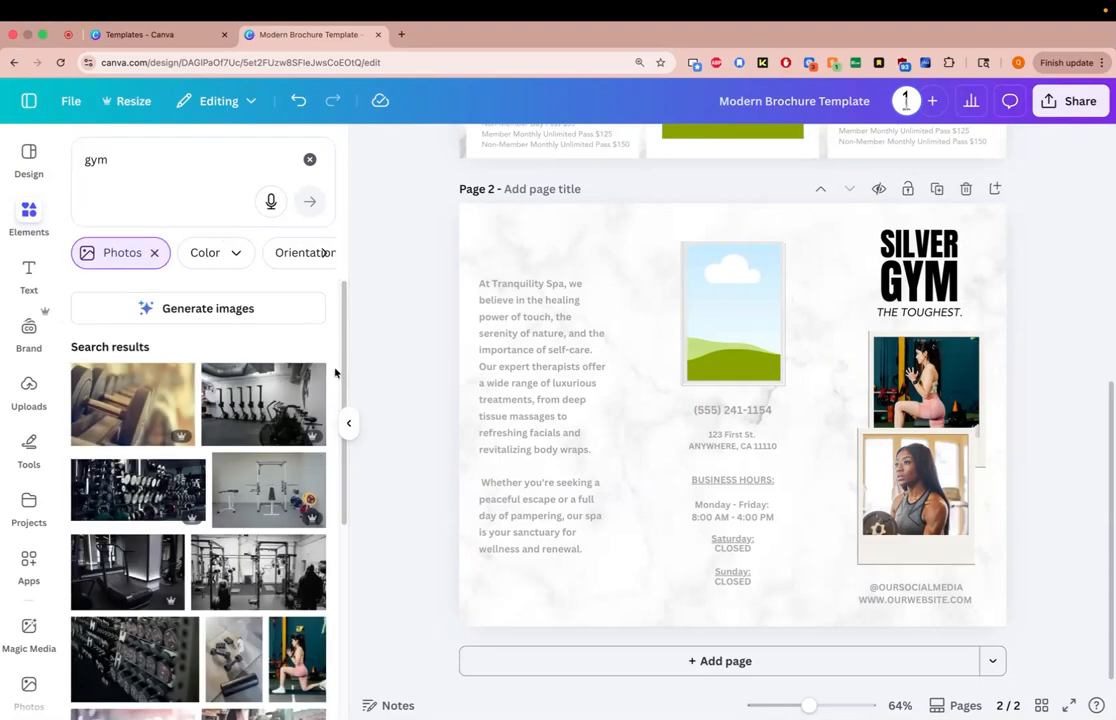
Step: Add the gym interior photo with the row of treadmills and green floor to page 2 and enlarge it to cover the page
scroll(340, 378, "down", 1)
scroll(340, 378, "down", 5)
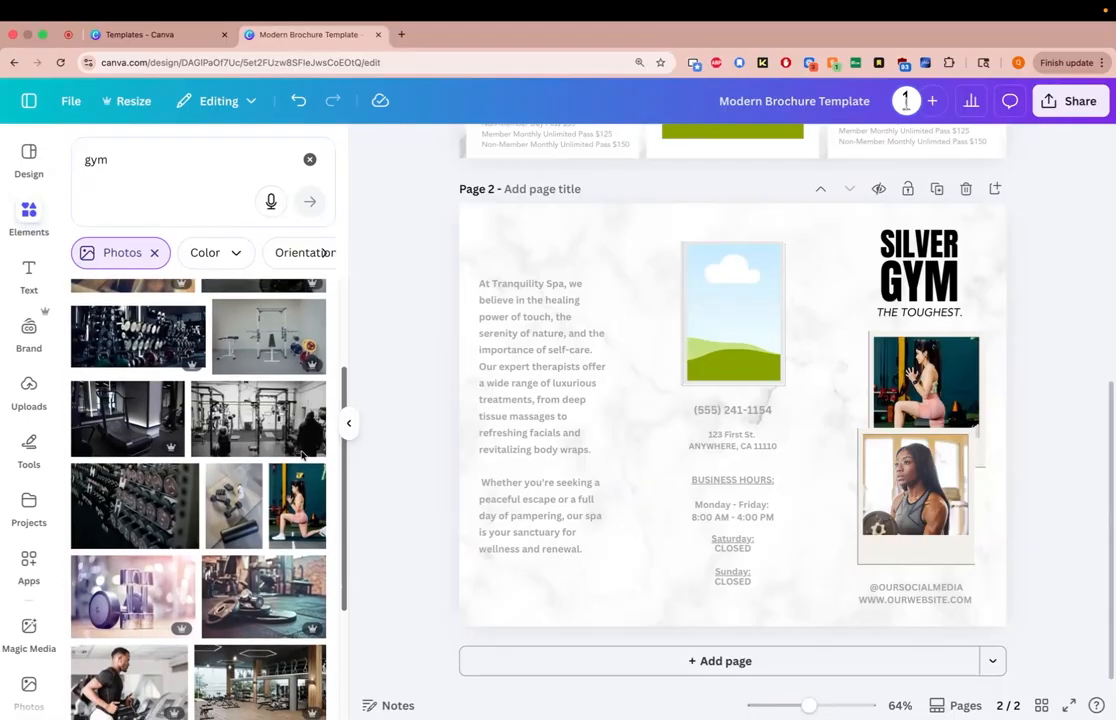
scroll(266, 516, "down", 1)
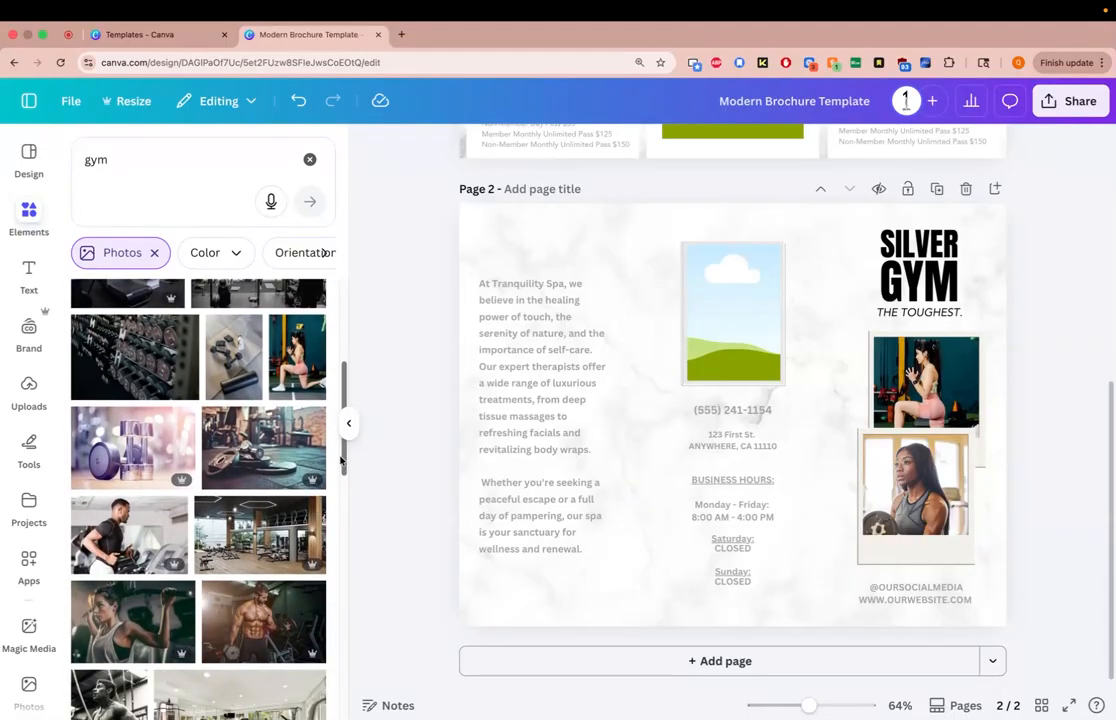
scroll(340, 460, "down", 5)
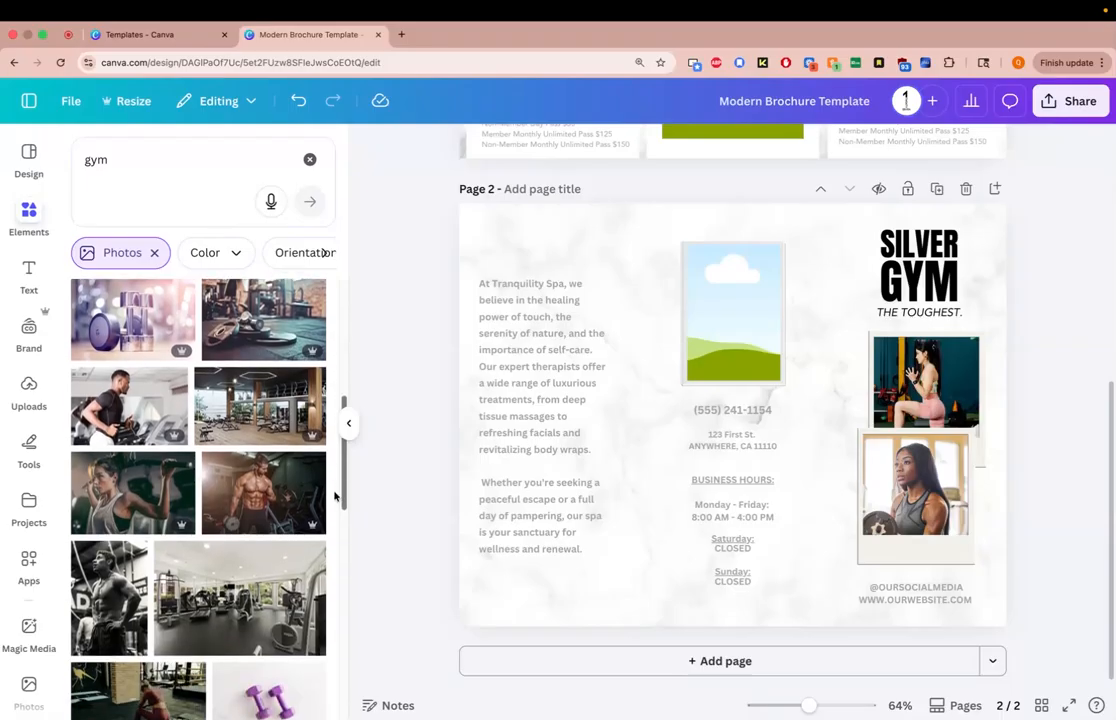
scroll(322, 530, "down", 1)
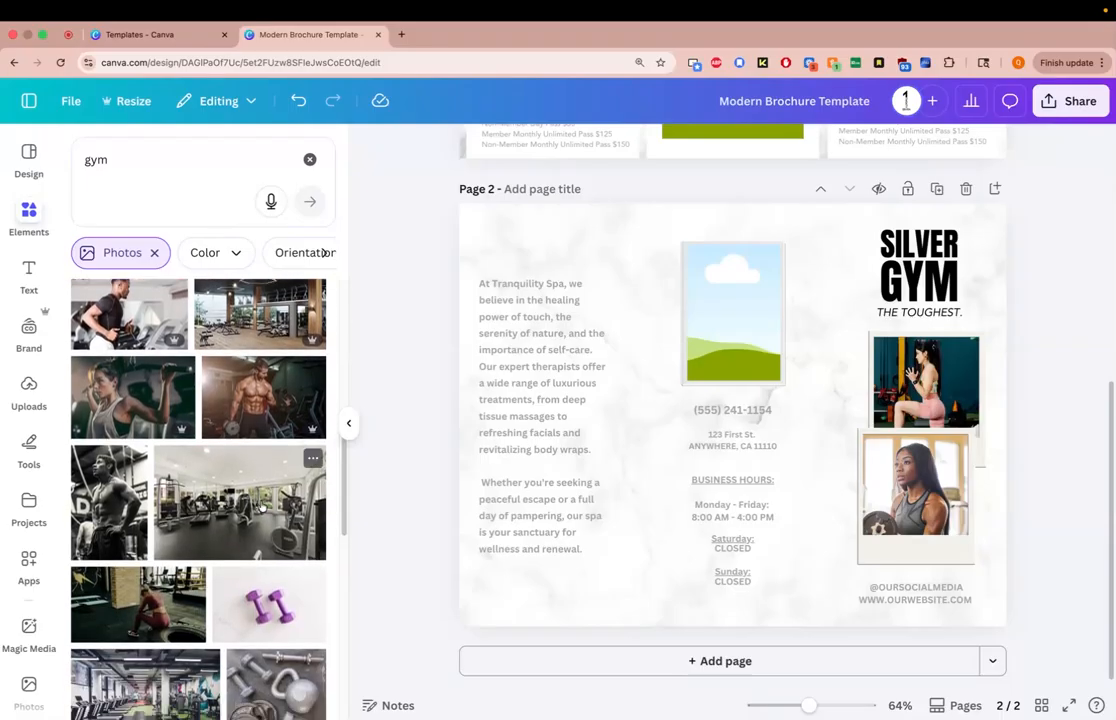
scroll(344, 523, "down", 3)
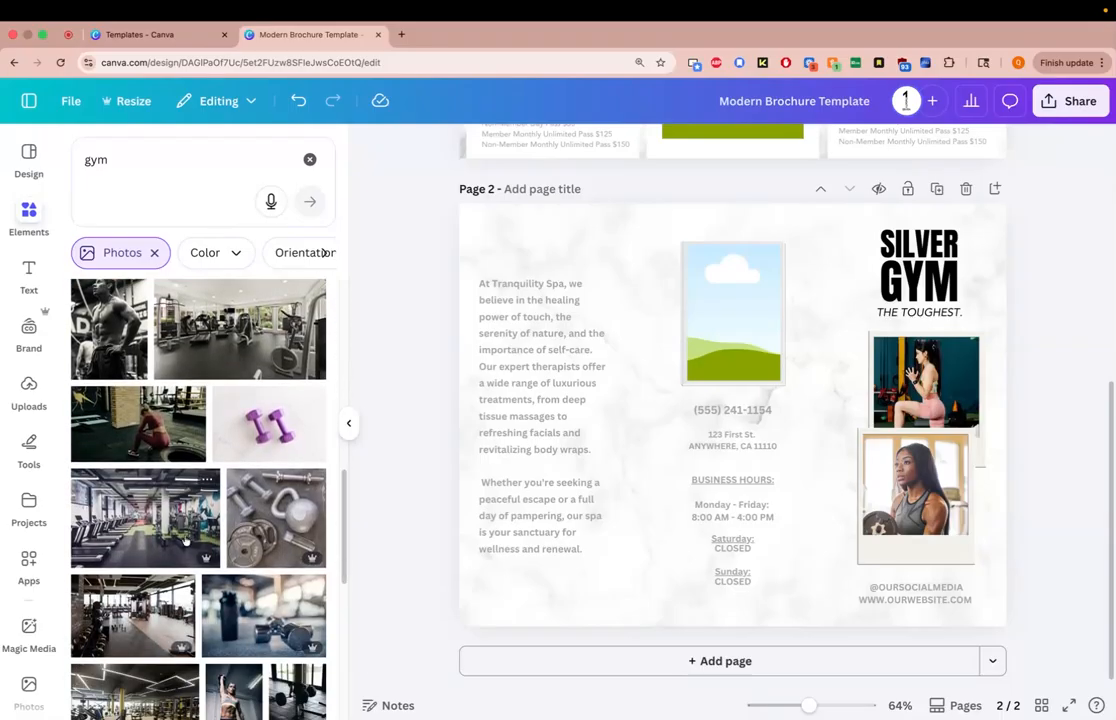
left_click(152, 530)
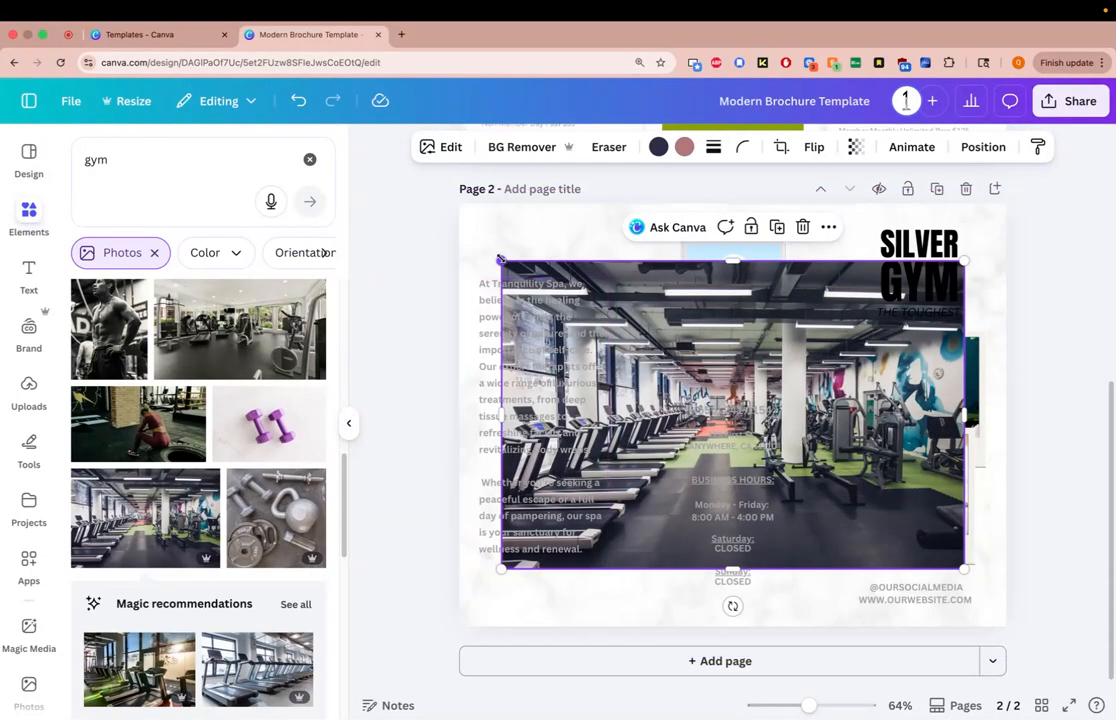
left_click_drag(501, 260, 406, 198)
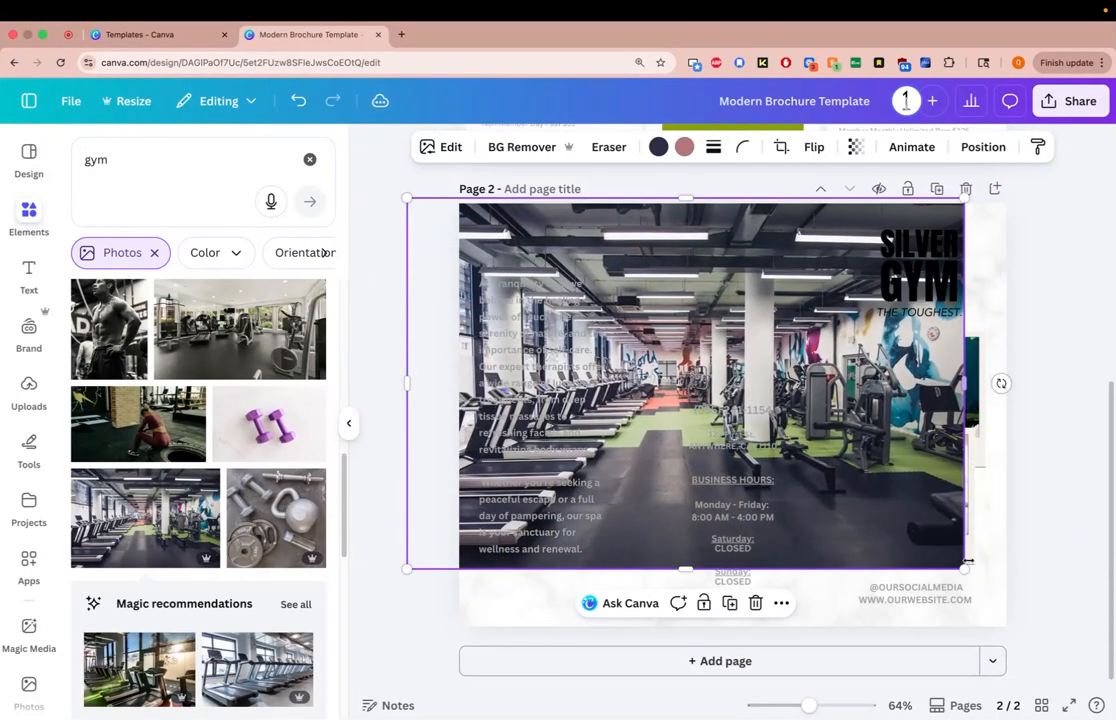
left_click_drag(964, 569, 1060, 633)
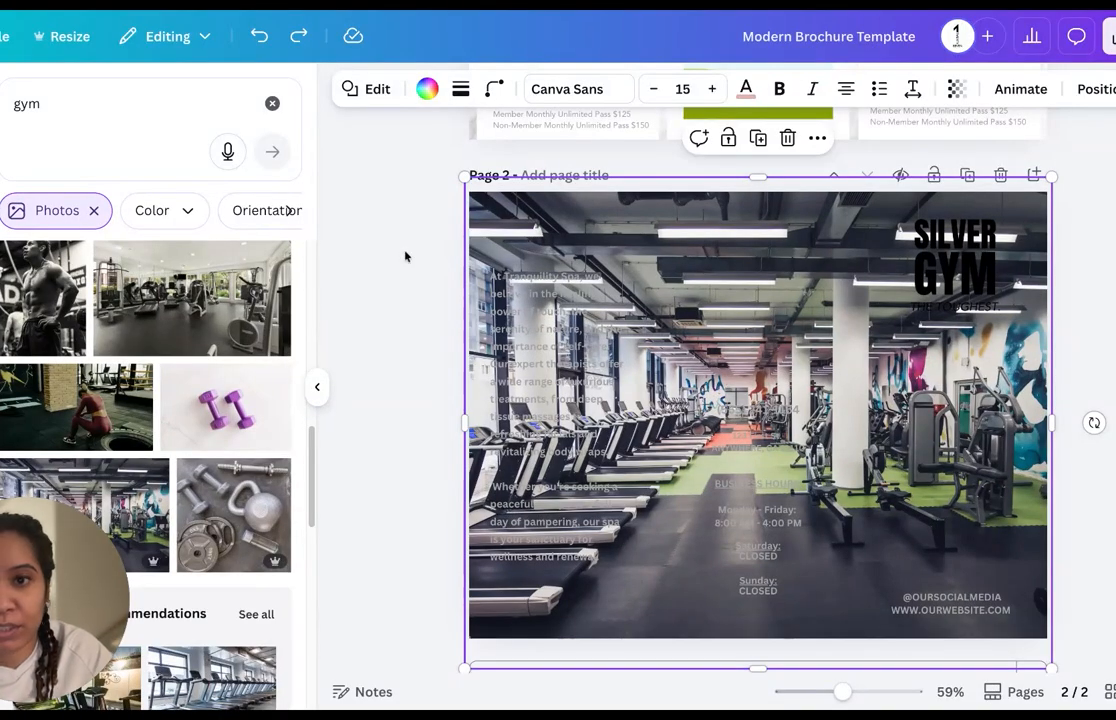
Step: Show the layers and move the gym interior photo beneath the translucent white overlay, directly above the marble background
left_click(814, 231)
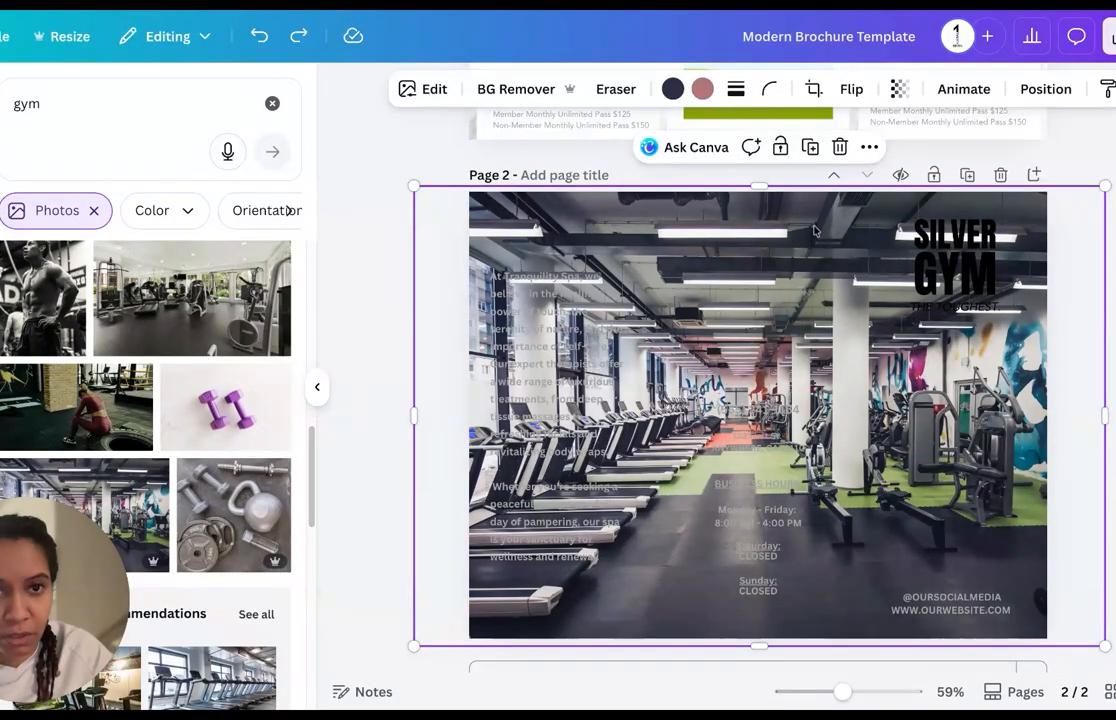
left_click(869, 147)
mouse_move(915, 449)
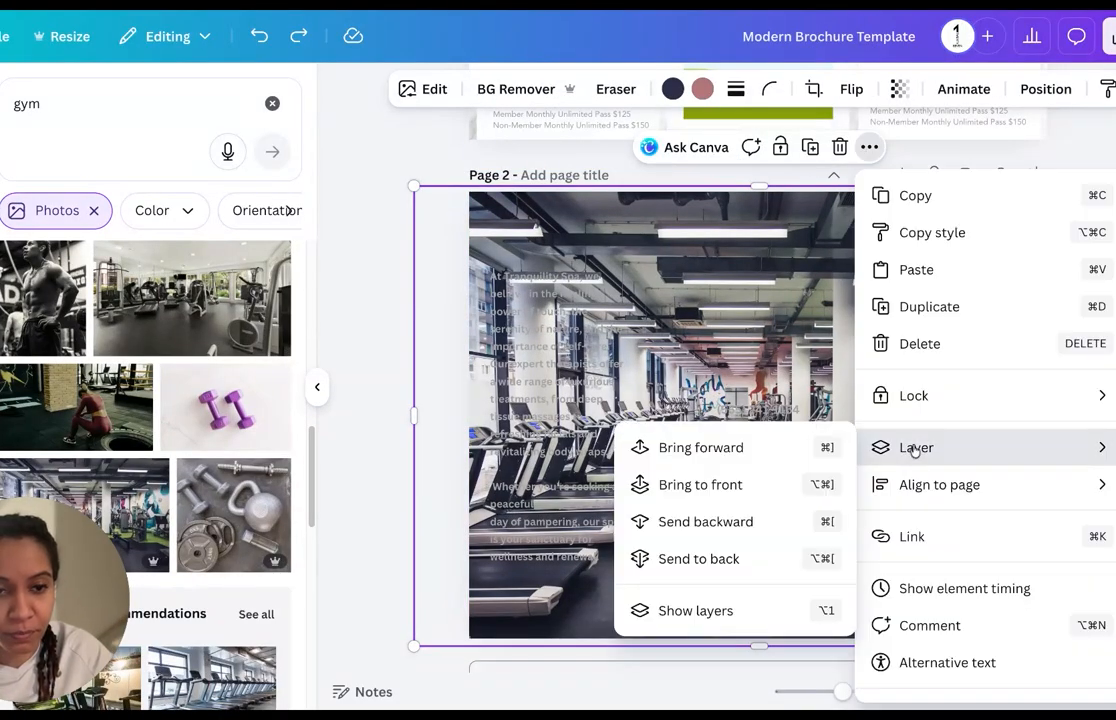
left_click(737, 608)
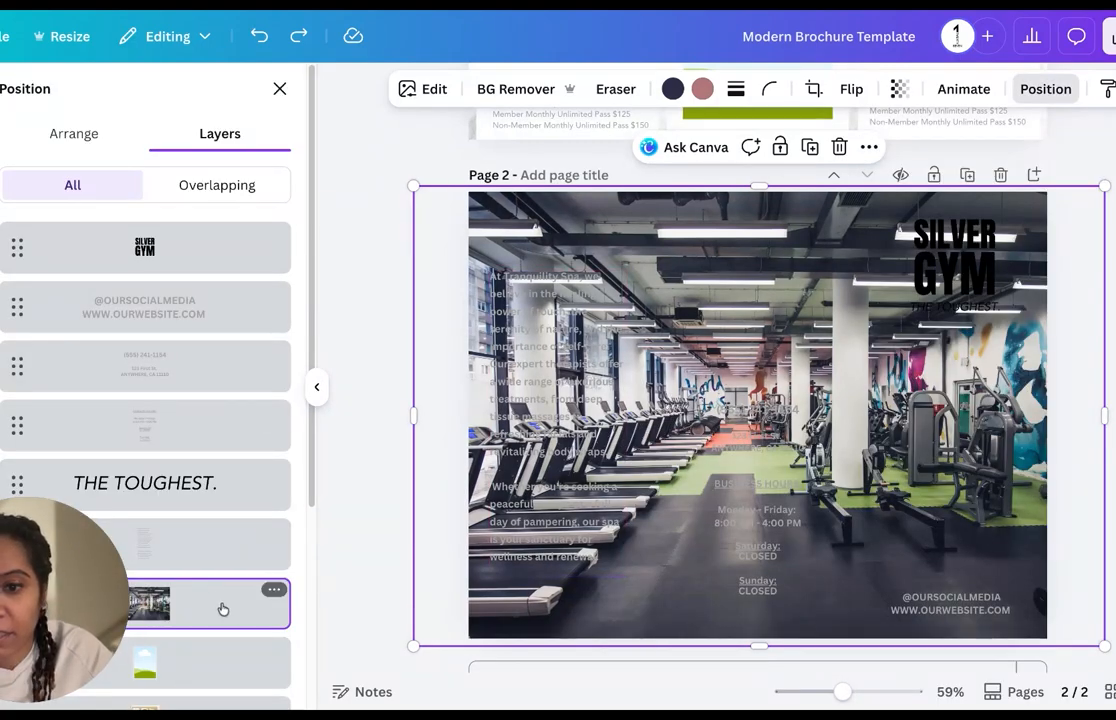
mouse_move(222, 605)
left_mouse_down()
mouse_move(217, 673)
mouse_move(228, 595)
left_mouse_up()
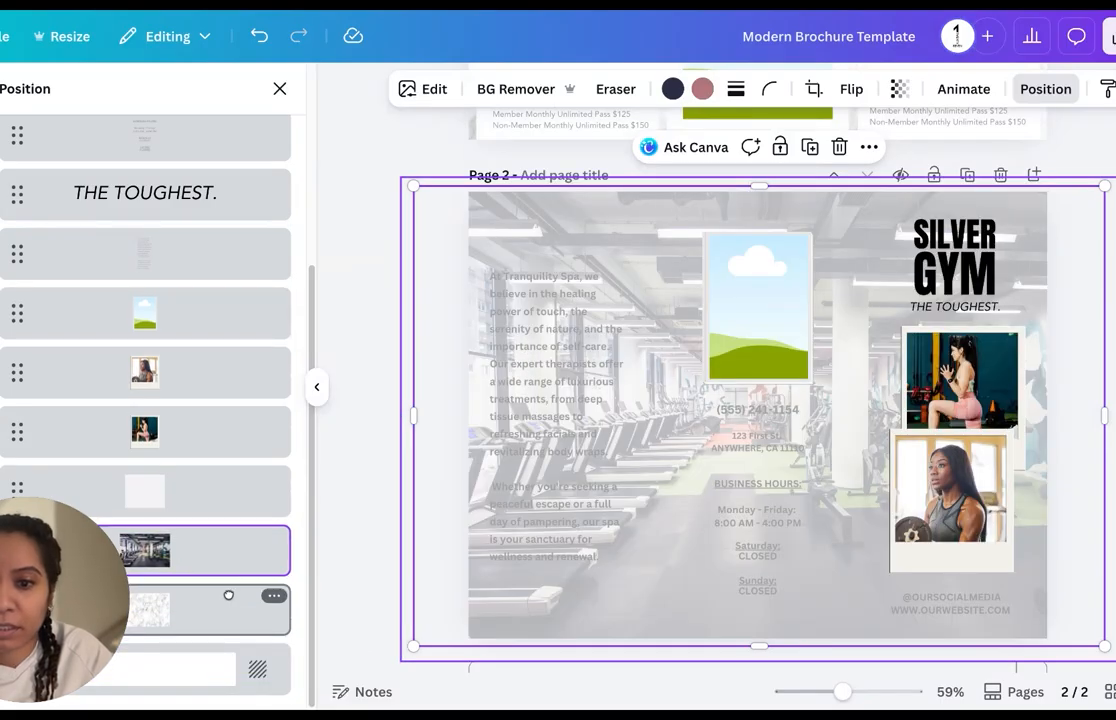
Step: Select the translucent overlay above the gym photo and change its color to black
left_click(193, 496)
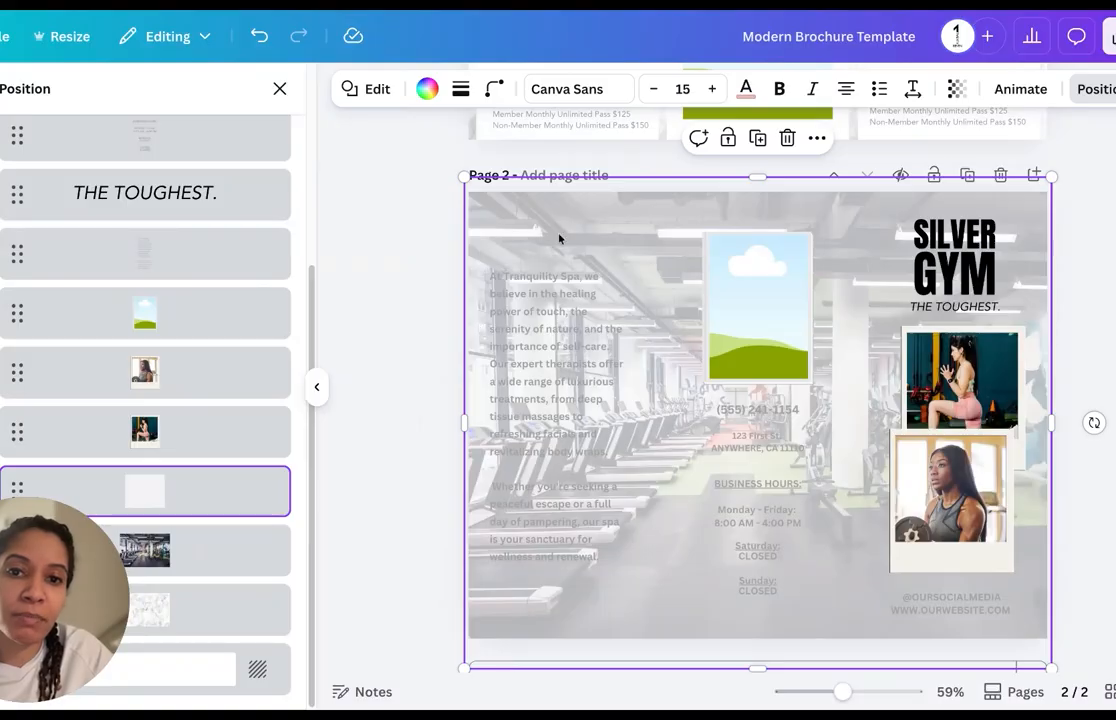
left_click(189, 548)
left_click(186, 488)
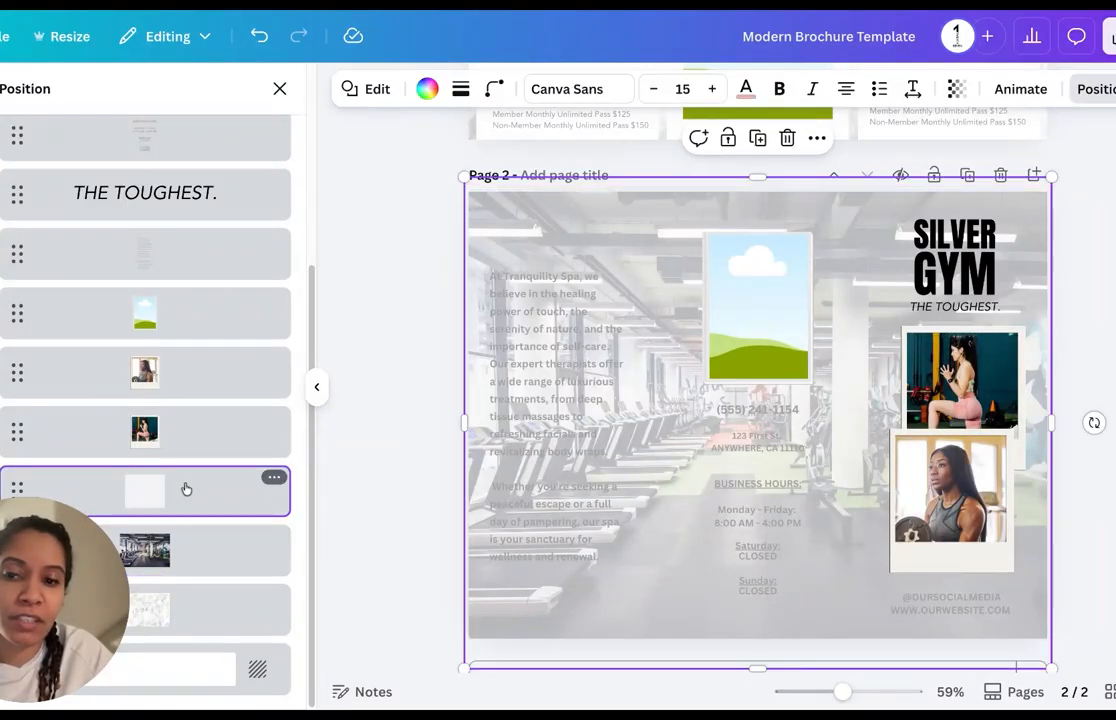
left_click(195, 547)
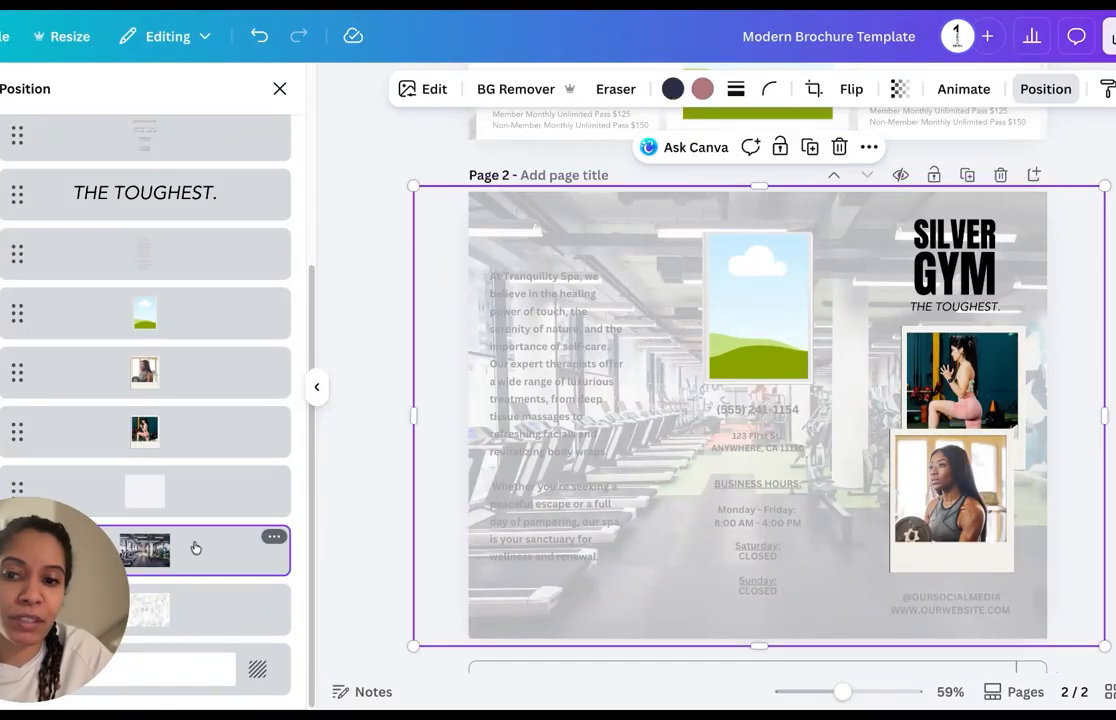
left_click(194, 490)
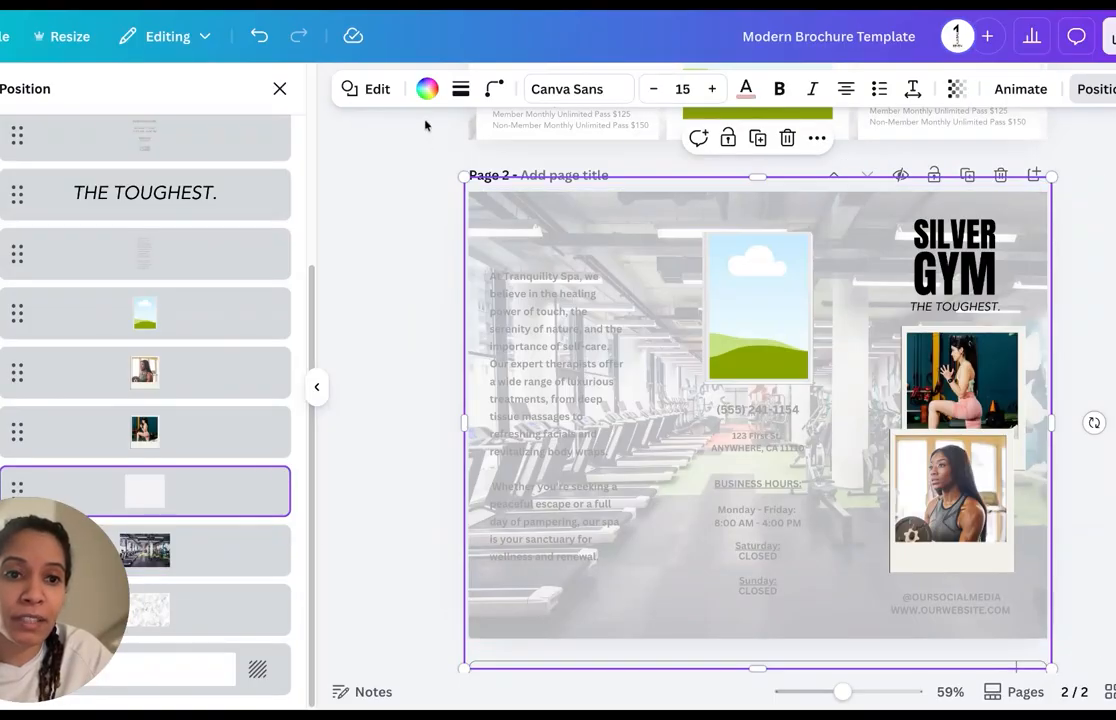
left_click(427, 89)
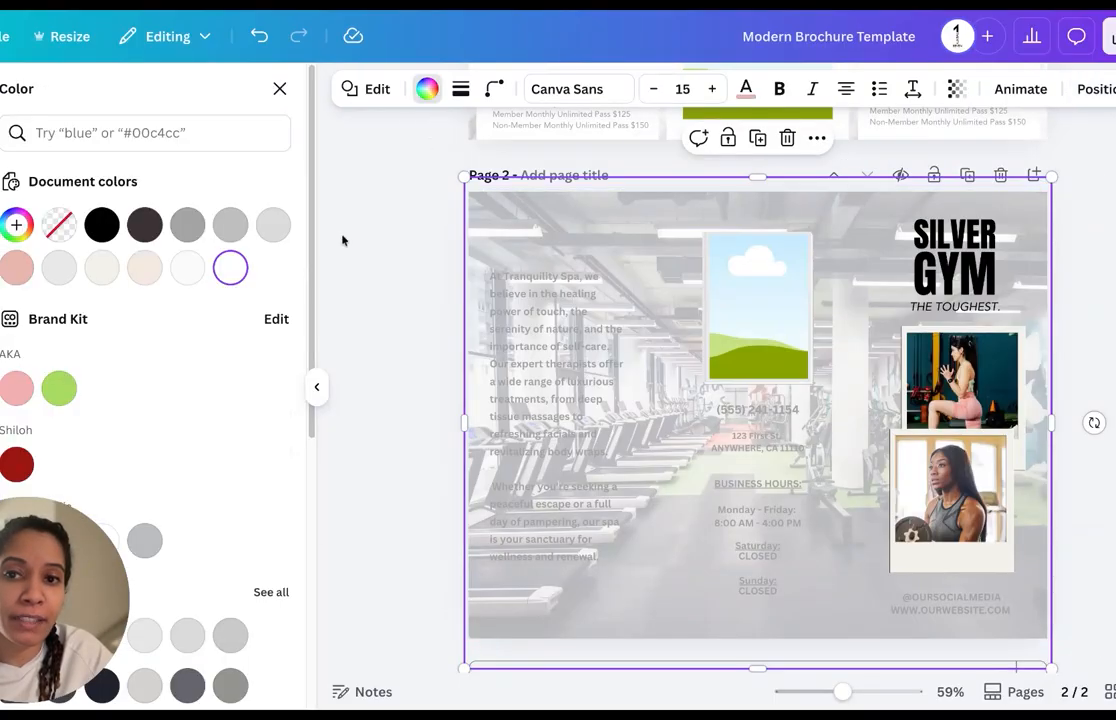
left_click(101, 224)
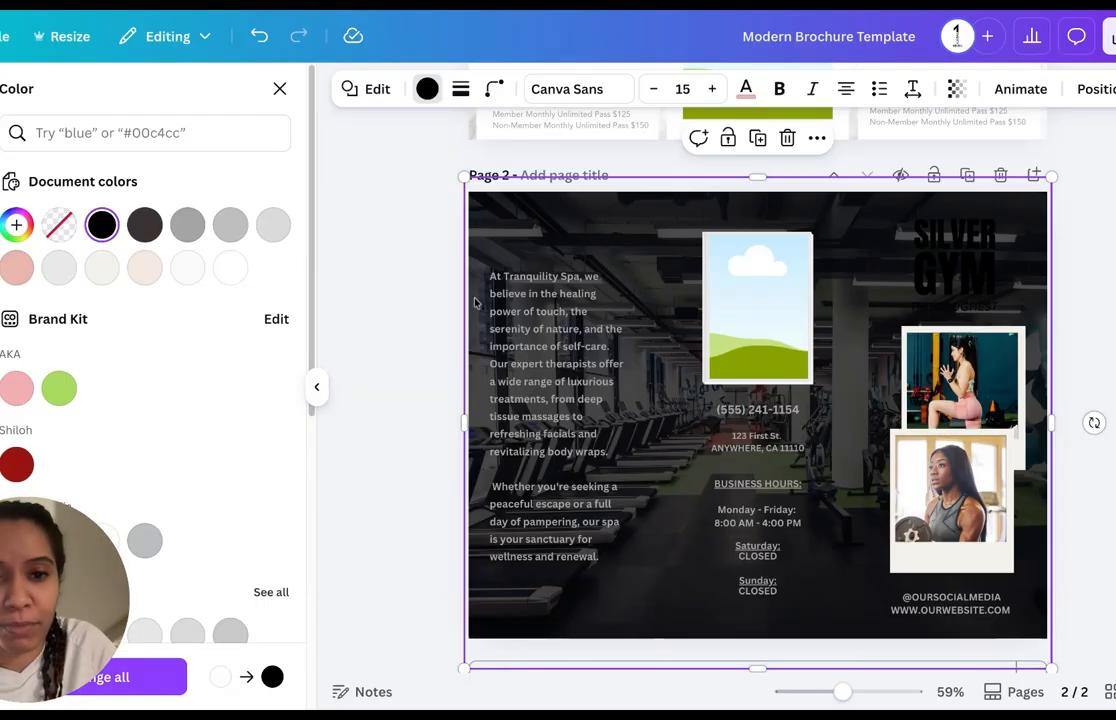
Step: Change the text color of the "At Tranquility Spa" paragraph on page 2 to white
left_click(518, 313)
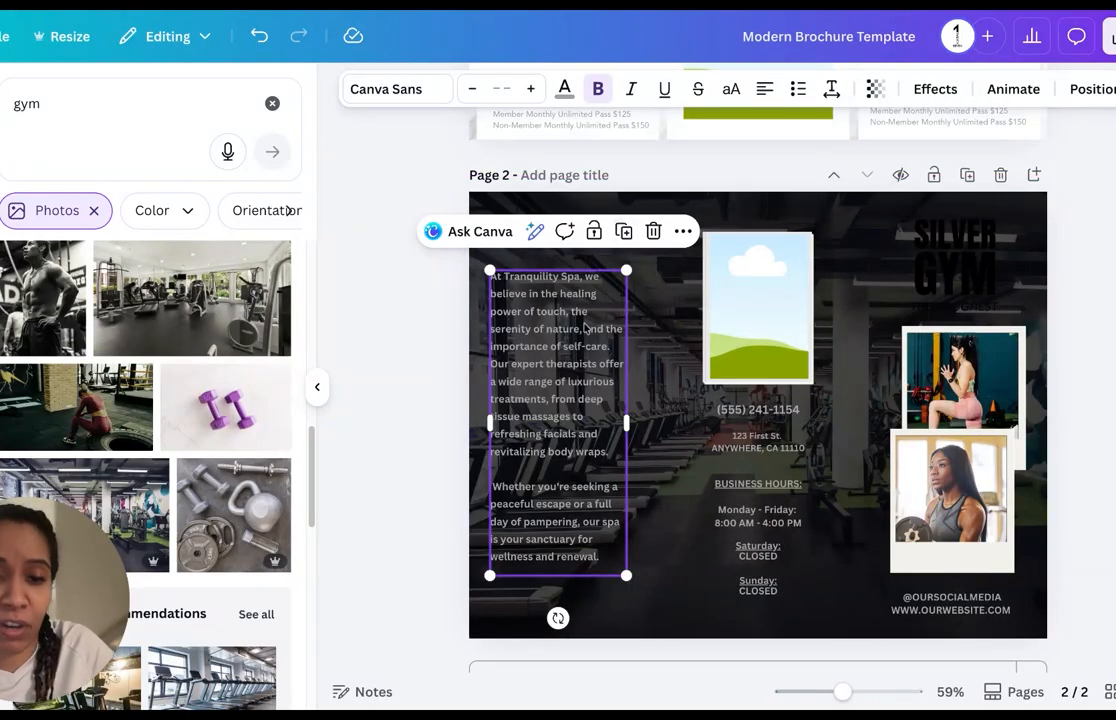
left_click(564, 89)
left_click(187, 267)
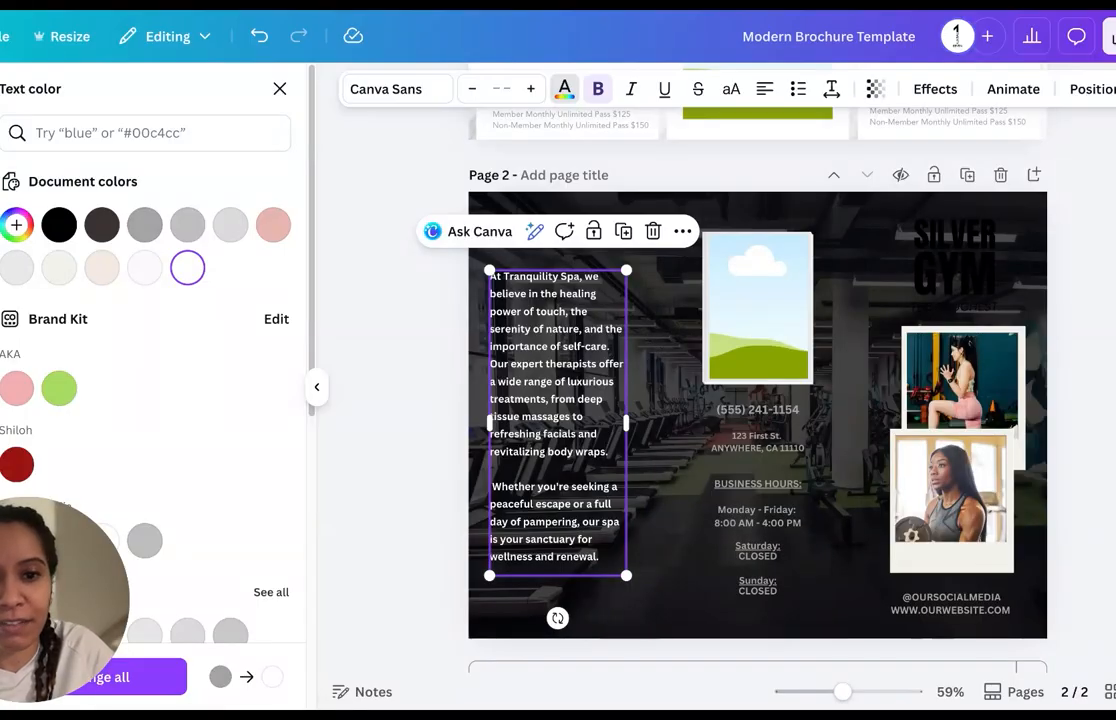
Step: Select the phone and address text together with the business hours text and color both white
left_click(757, 436)
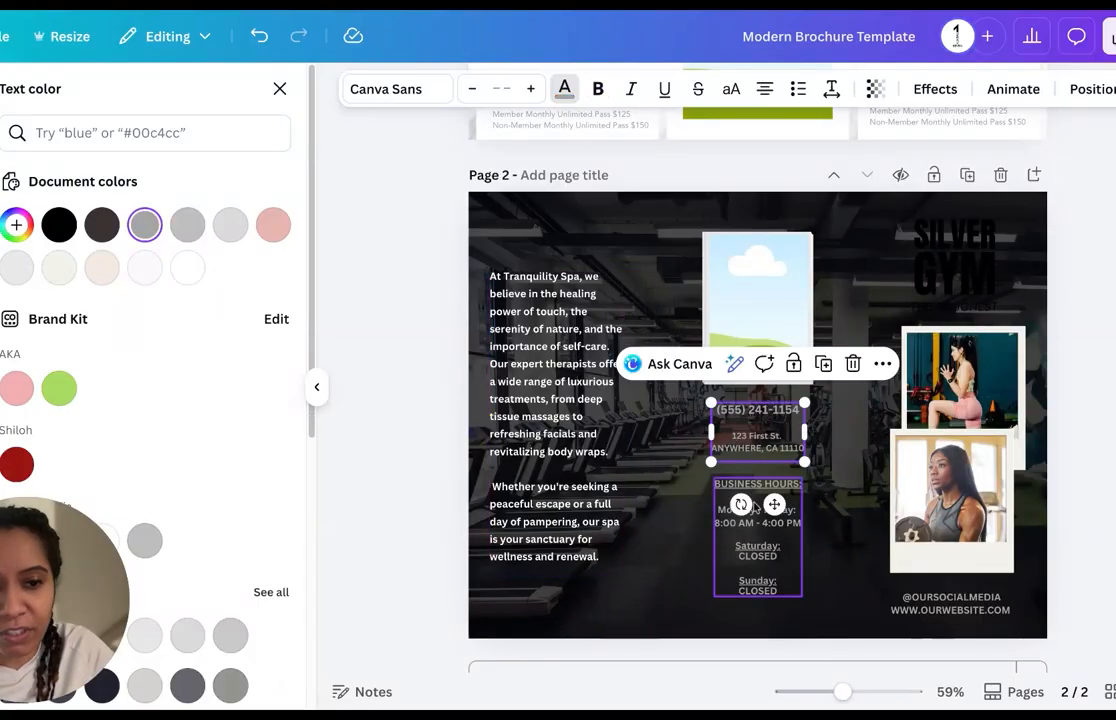
left_click(755, 541, "shift")
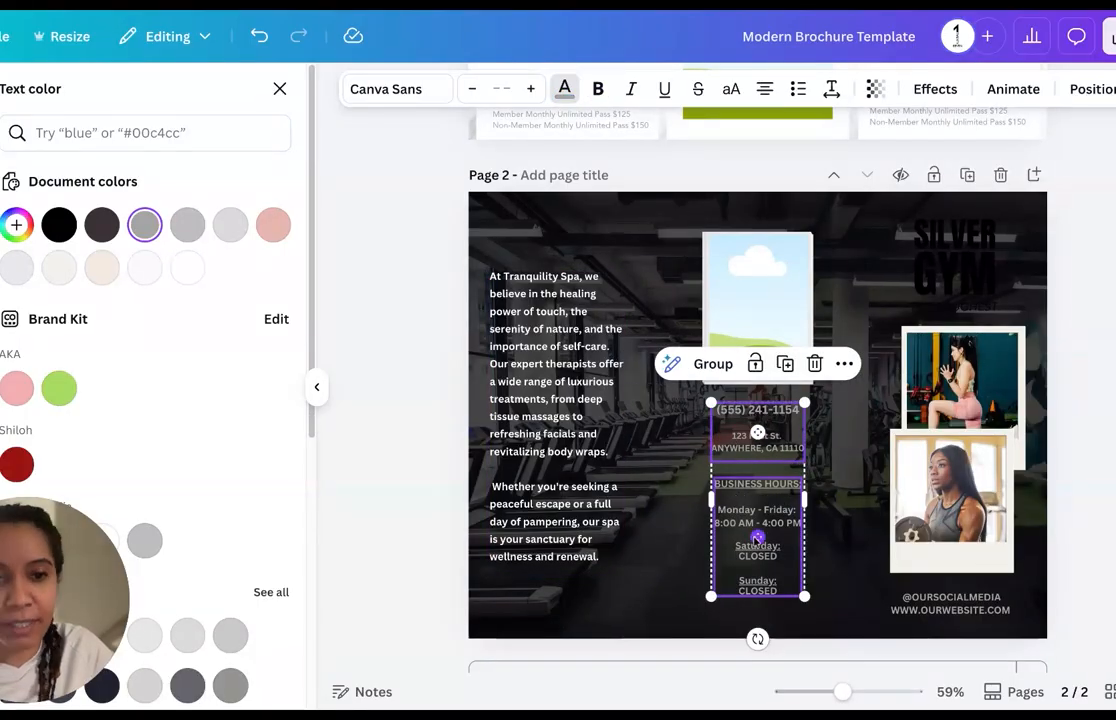
left_click(565, 89)
left_click(565, 89)
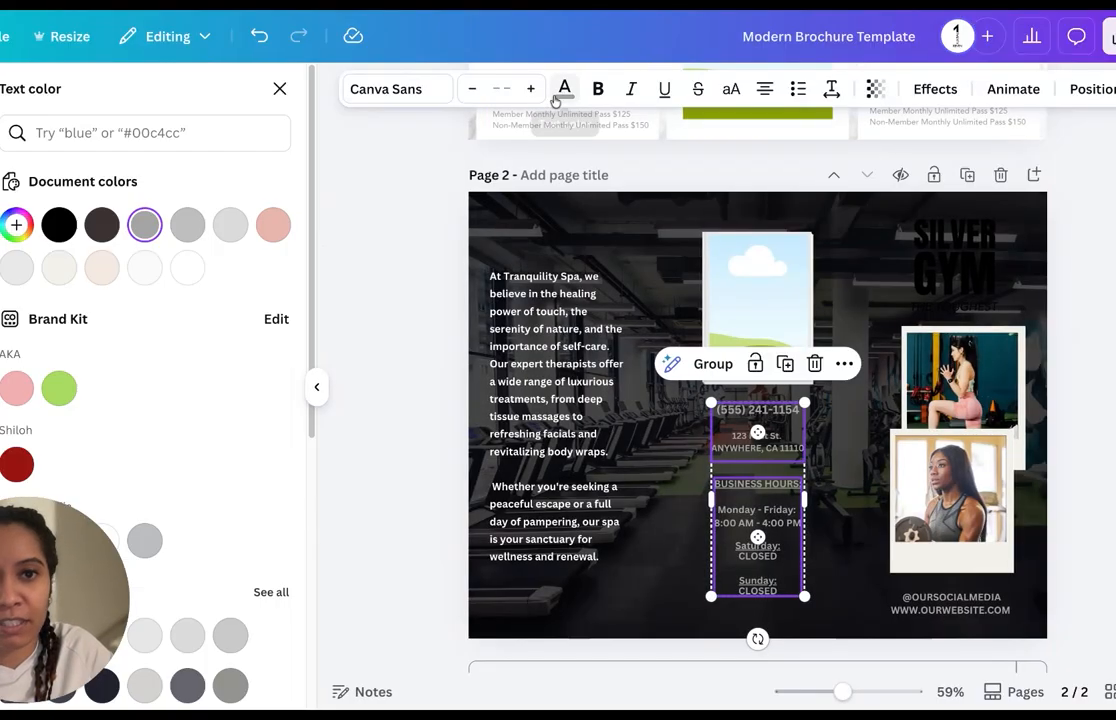
left_click(187, 267)
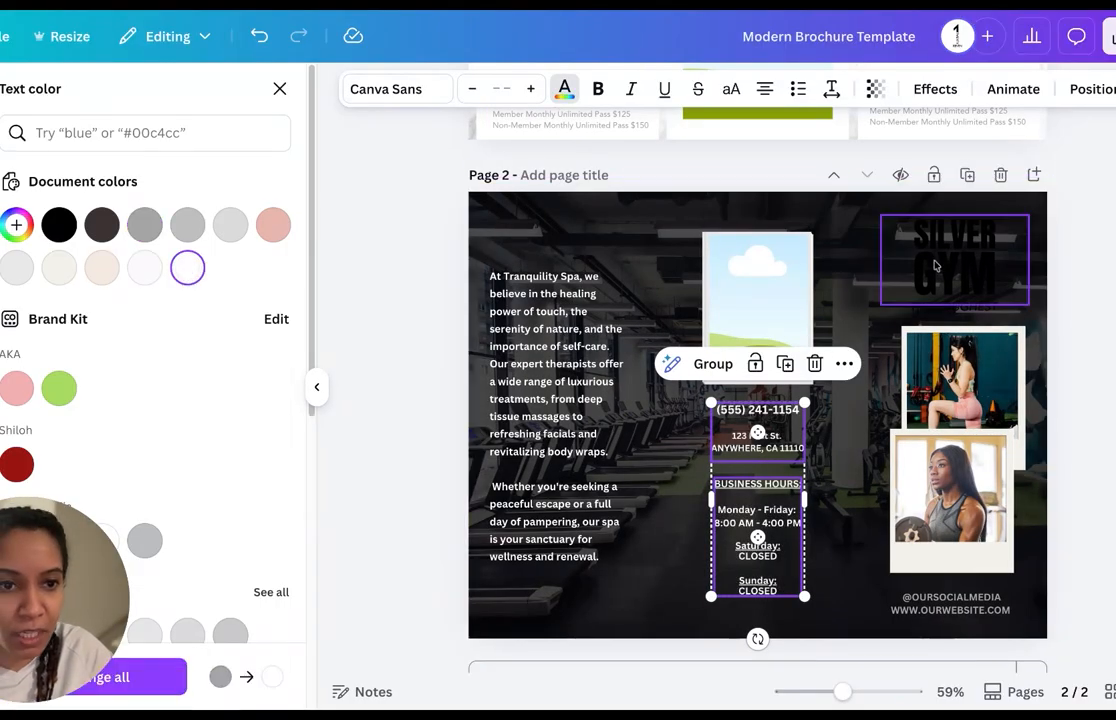
Step: Change the SILVER GYM heading on page 2 to white
left_click(929, 264)
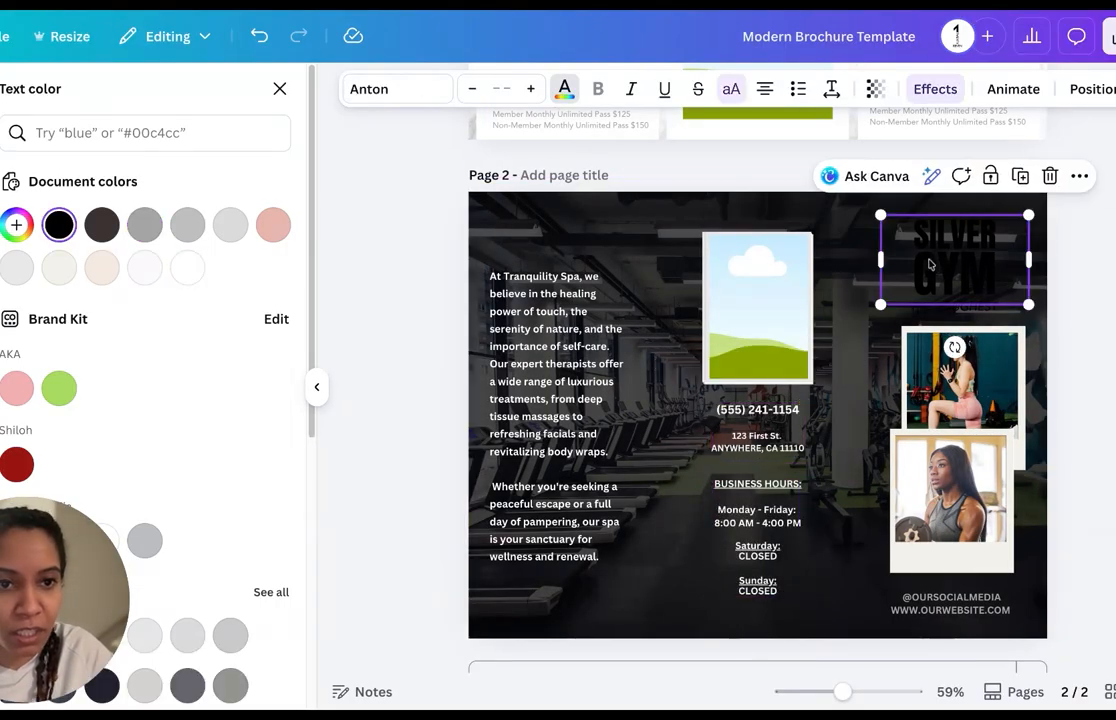
left_click(565, 89)
left_click(565, 89)
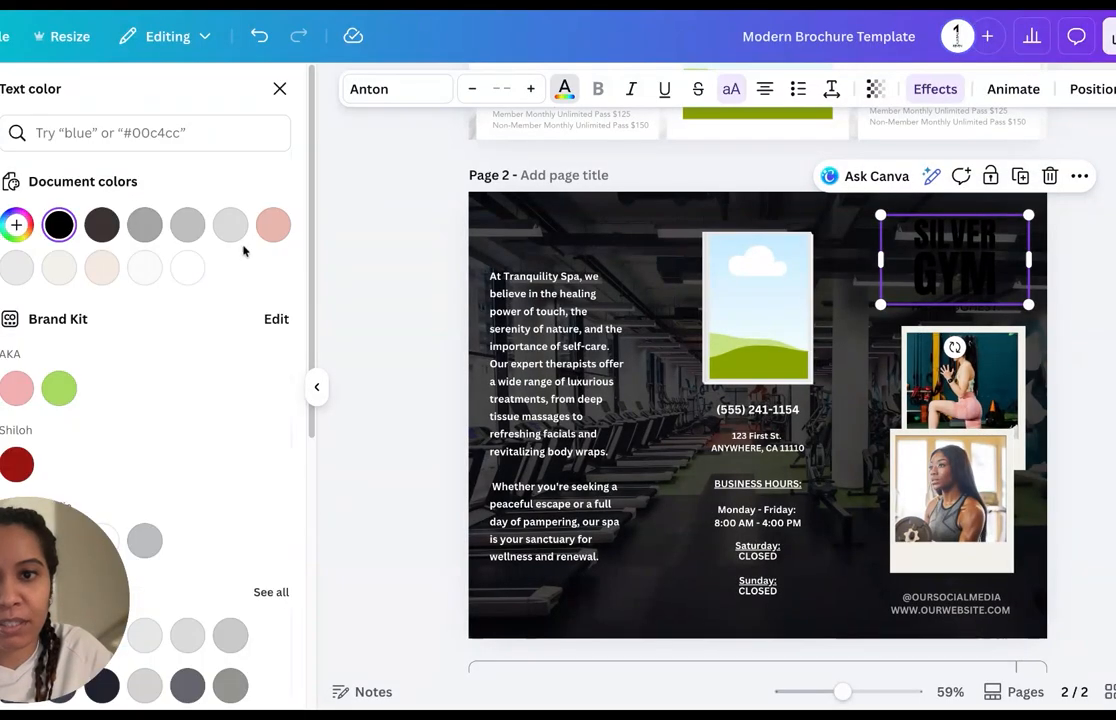
left_click(185, 267)
Step: Change the social media and website text under the polaroid photos to white
left_click(950, 603)
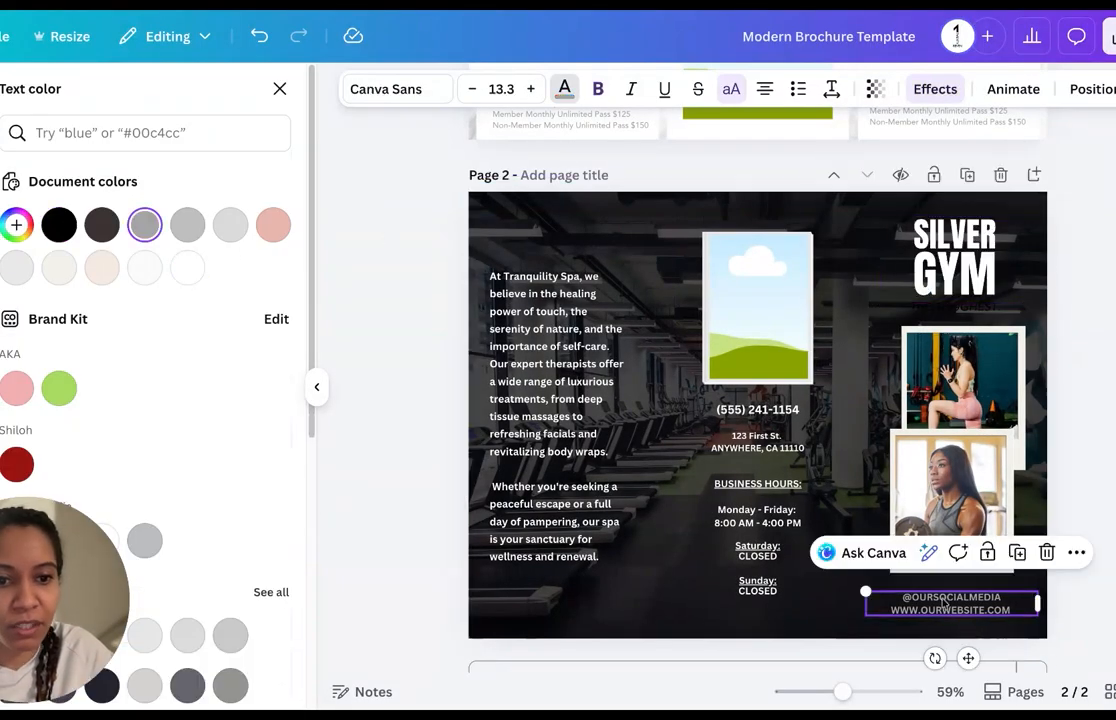
left_click(565, 89)
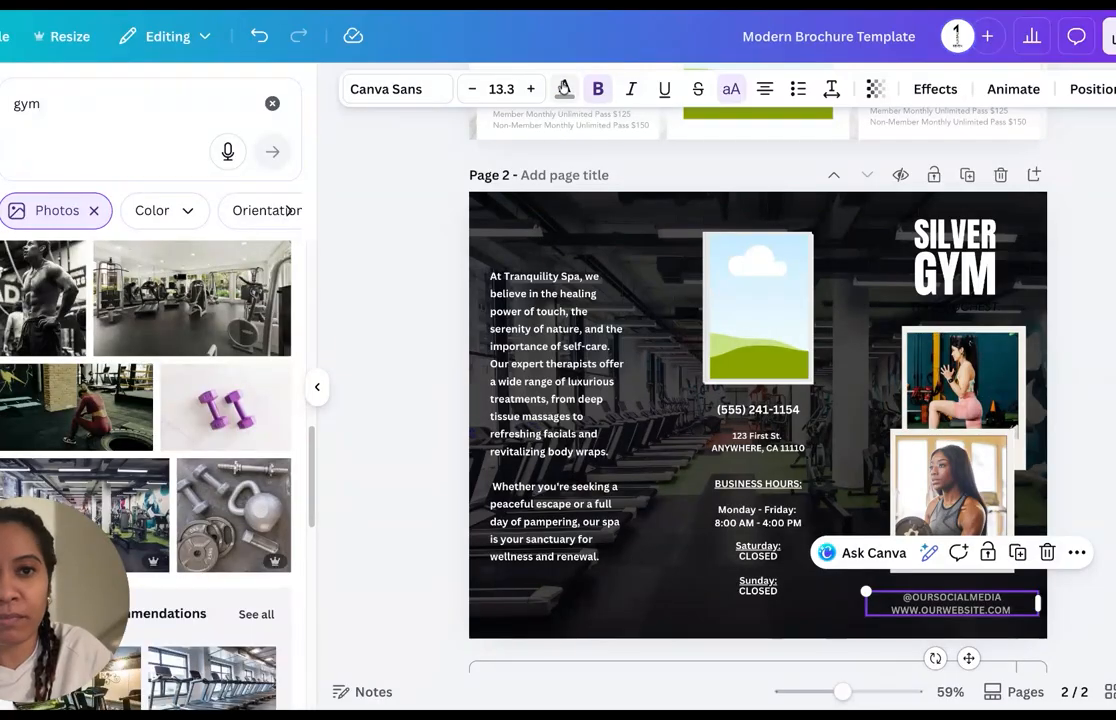
left_click(565, 89)
left_click(187, 267)
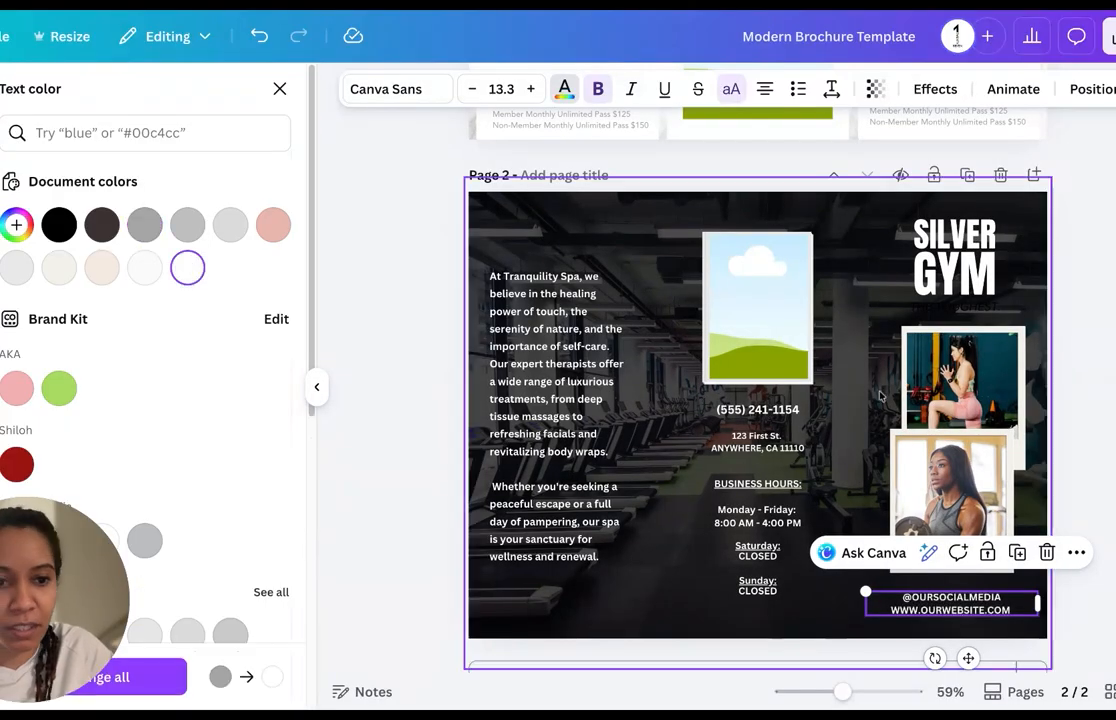
Step: Try full opacity on the black overlay over page 2's gym background, and settle its transparency at about 73
left_click(1083, 377)
left_click(1097, 372)
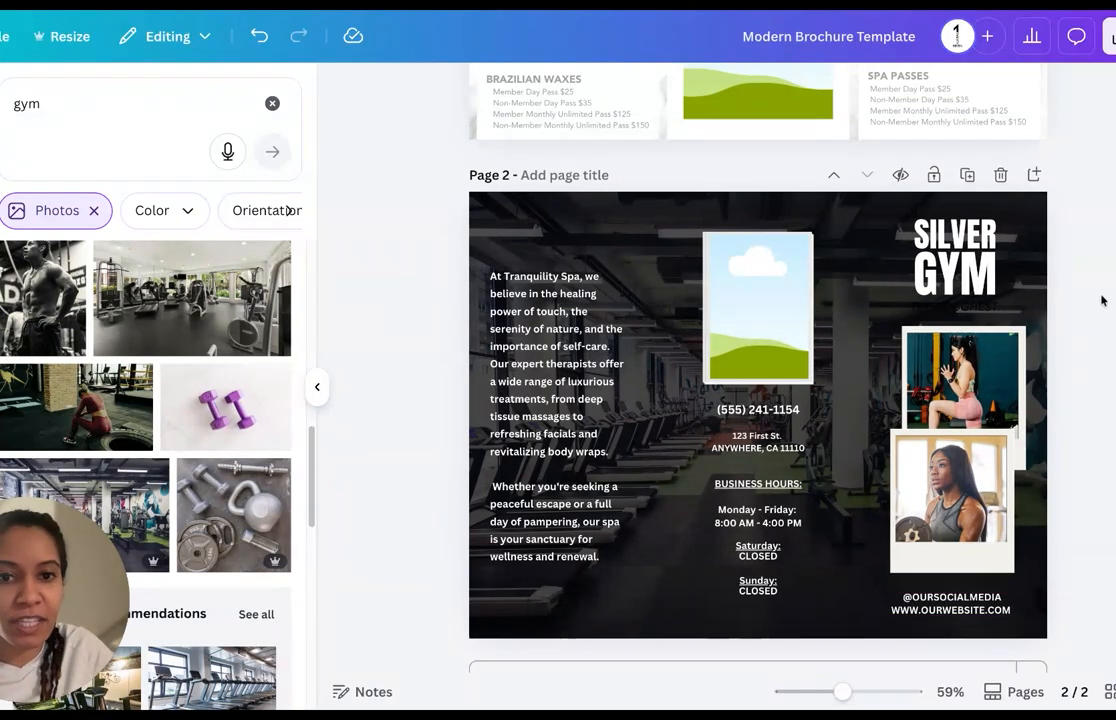
left_click(650, 254)
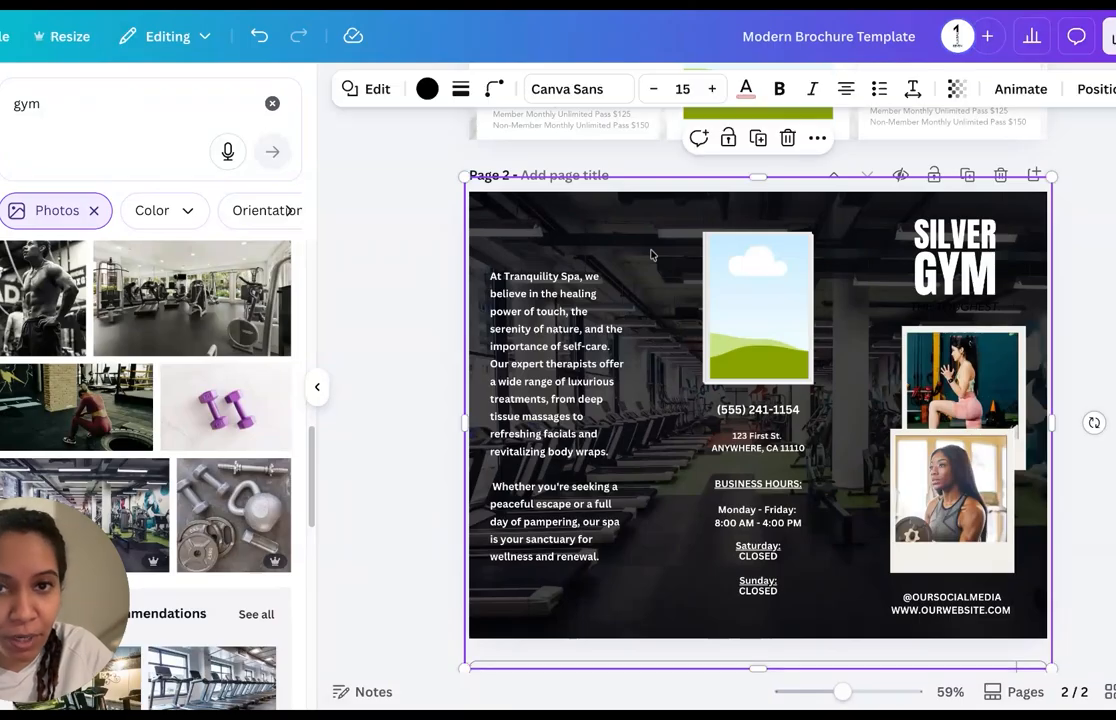
left_click(954, 89)
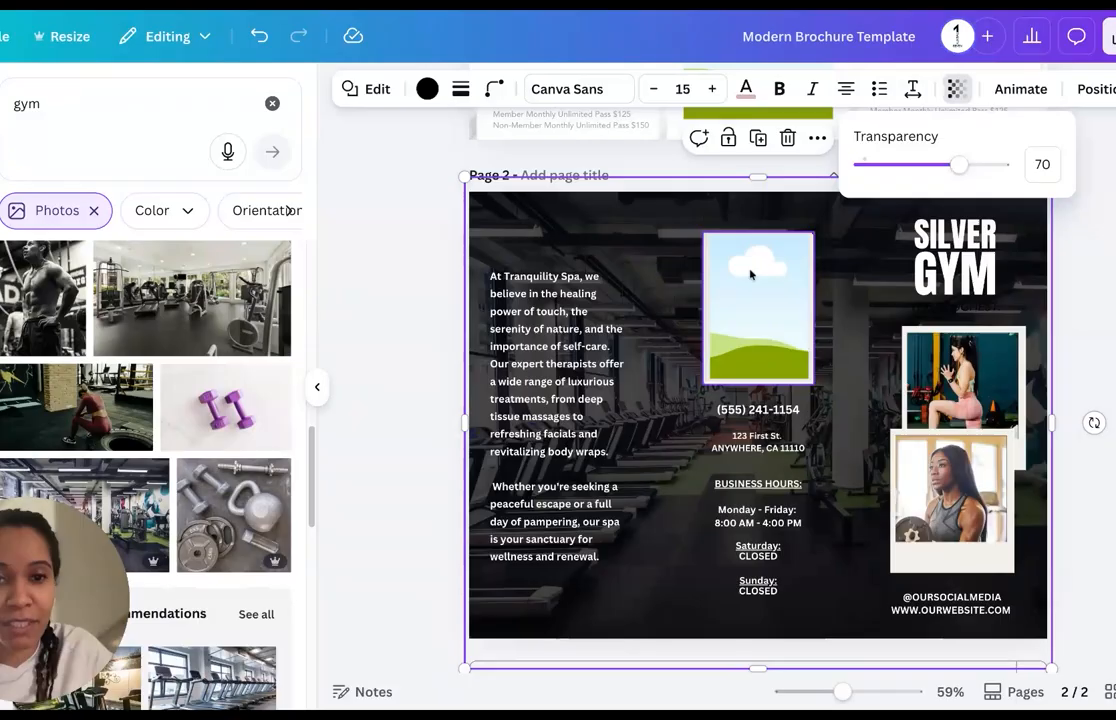
left_click_drag(958, 164, 1053, 170)
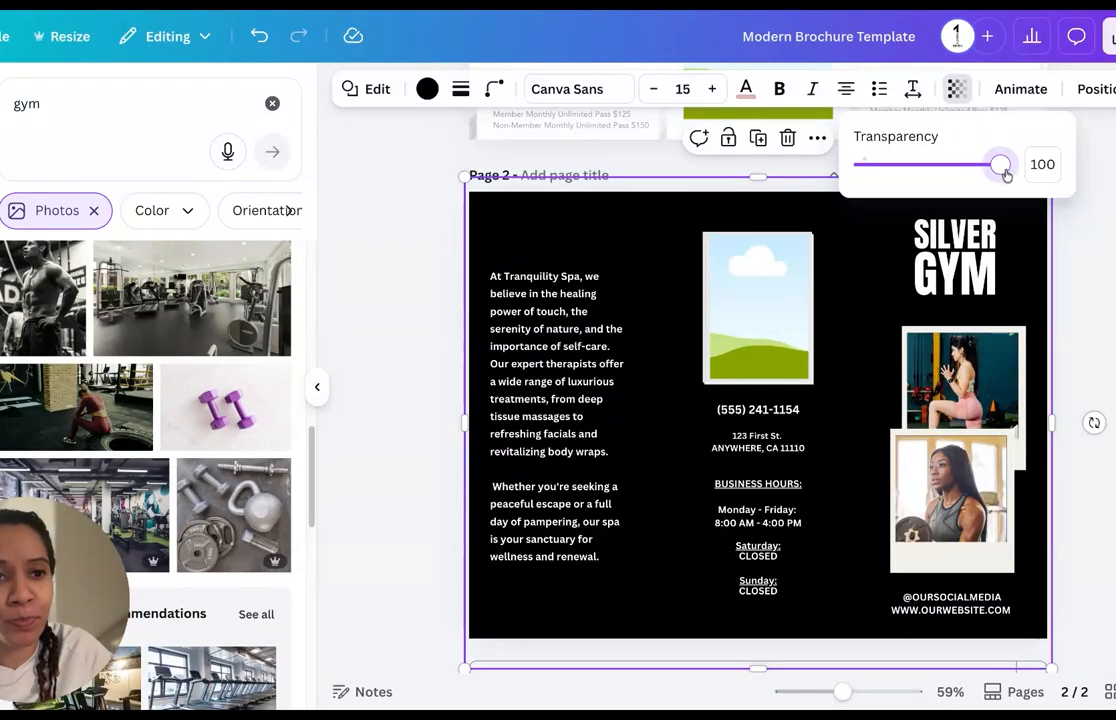
left_click_drag(999, 166, 976, 180)
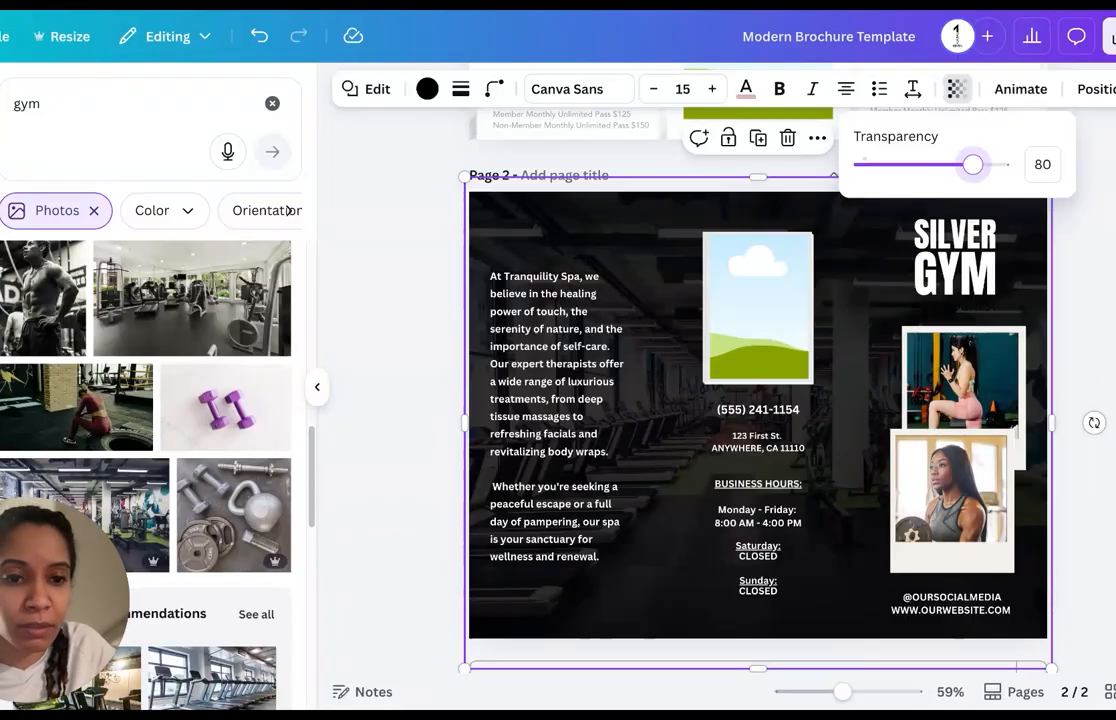
key("Left")
key("Left")
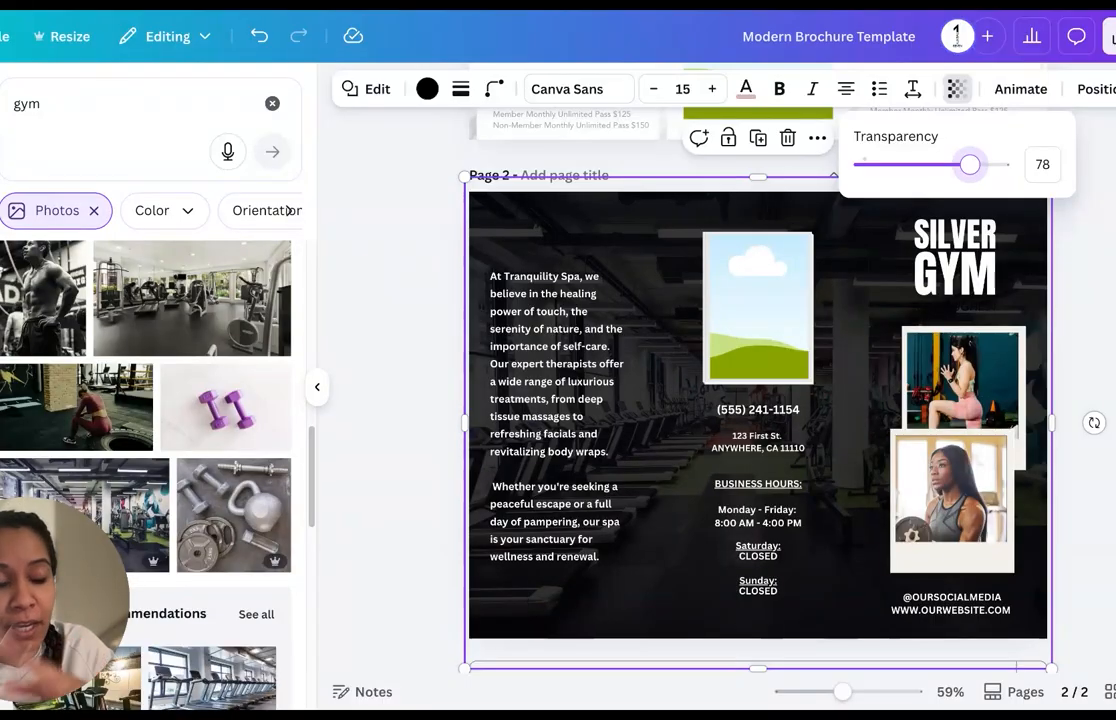
key("Left")
key("Left")
key("Left")
key("Left")
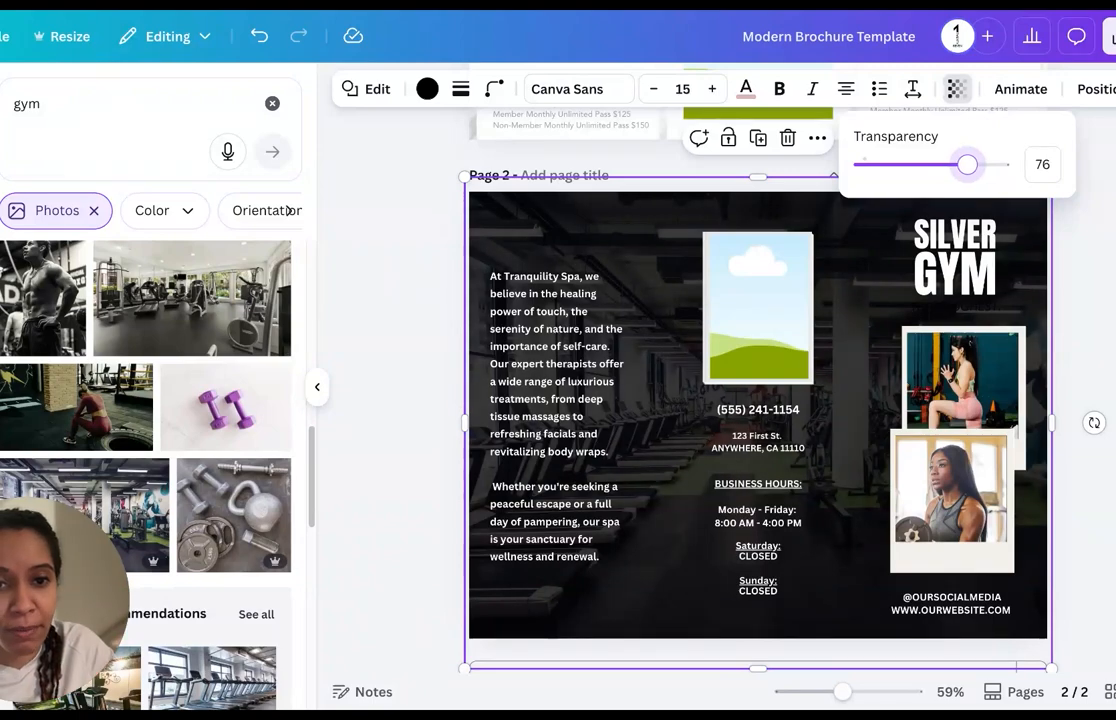
key("Left")
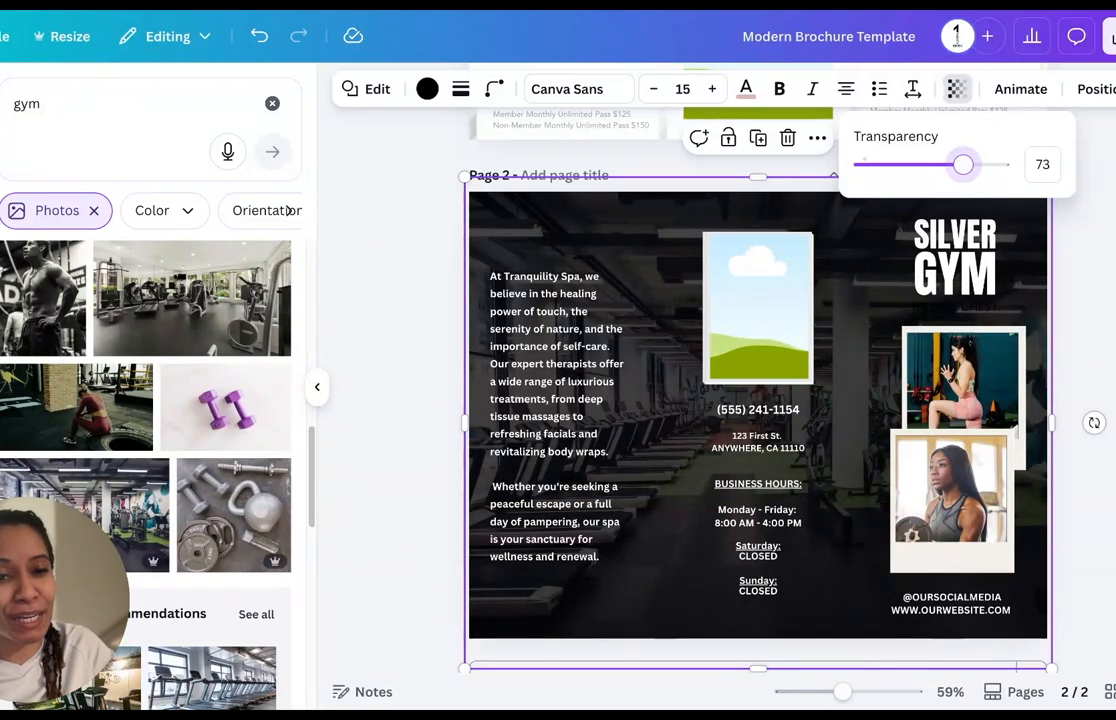
key("Left")
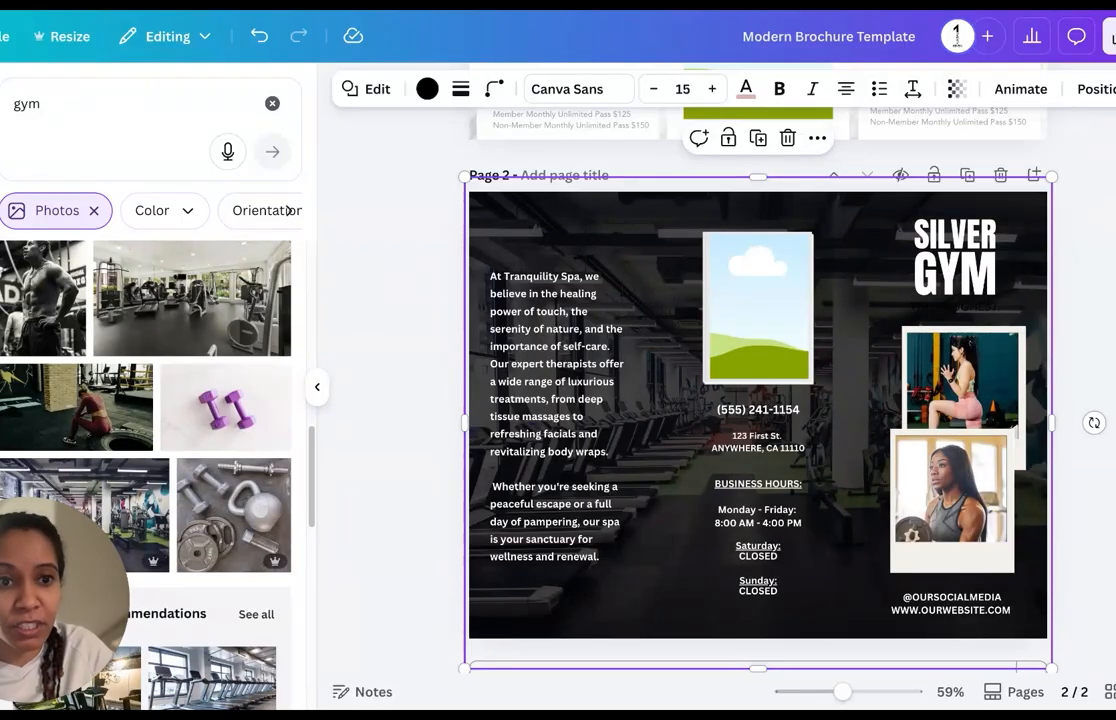
Step: Change the text color of the THE TOUGHEST tagline under the page 2 heading to white
left_click(940, 307)
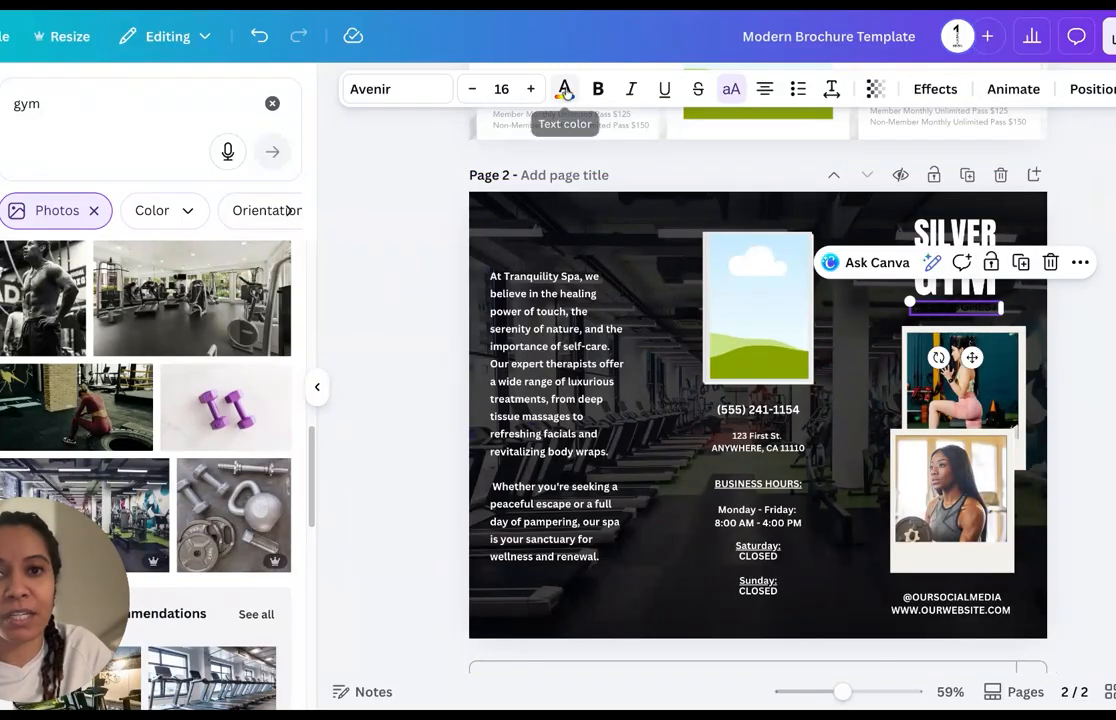
left_click(564, 89)
left_click(187, 267)
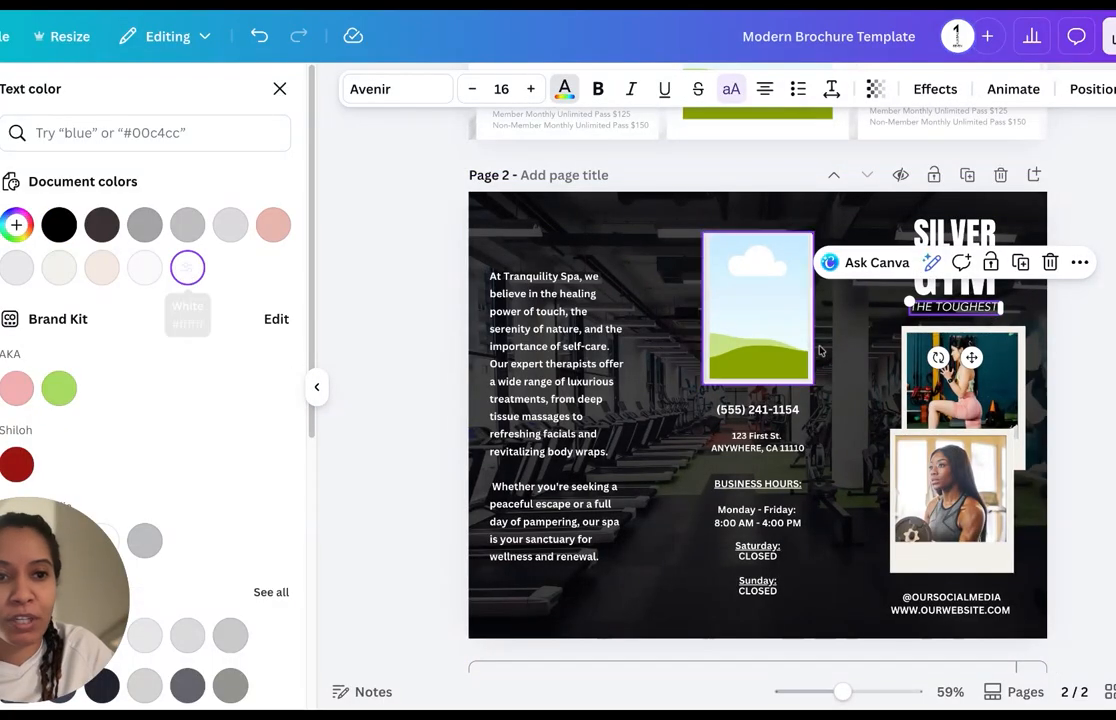
key("Escape")
left_click(1088, 370)
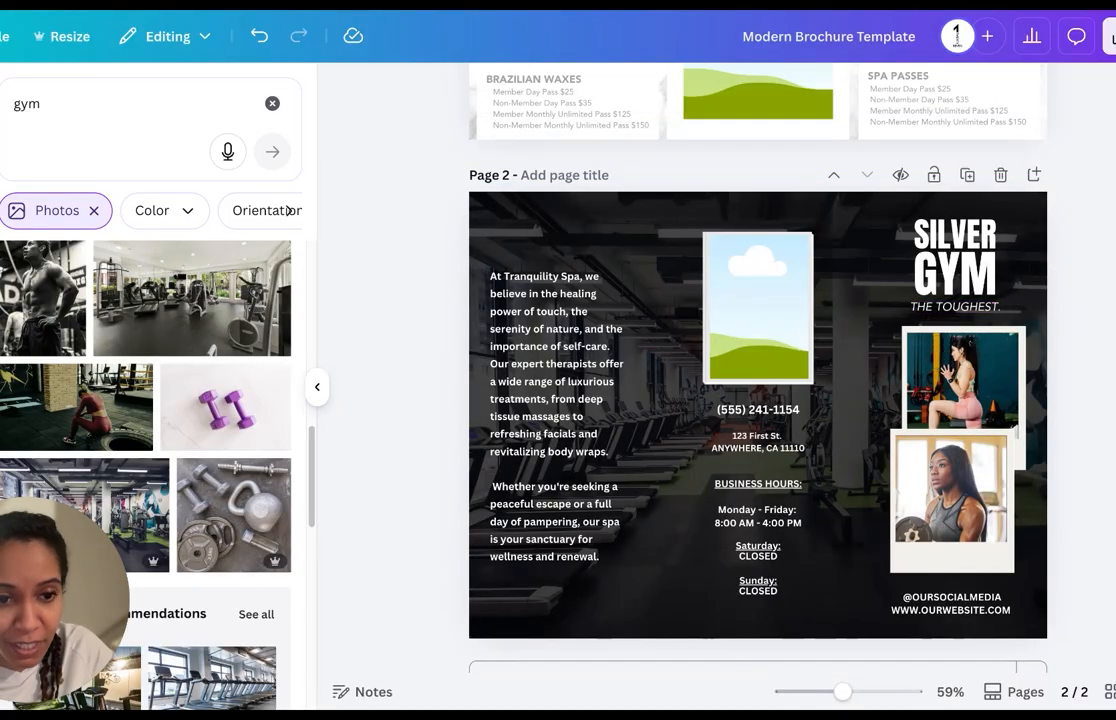
Step: Fill the empty photo frame above the phone number on page 2 with the kettlebell, dumbbells and weight plates photo
left_click(774, 289)
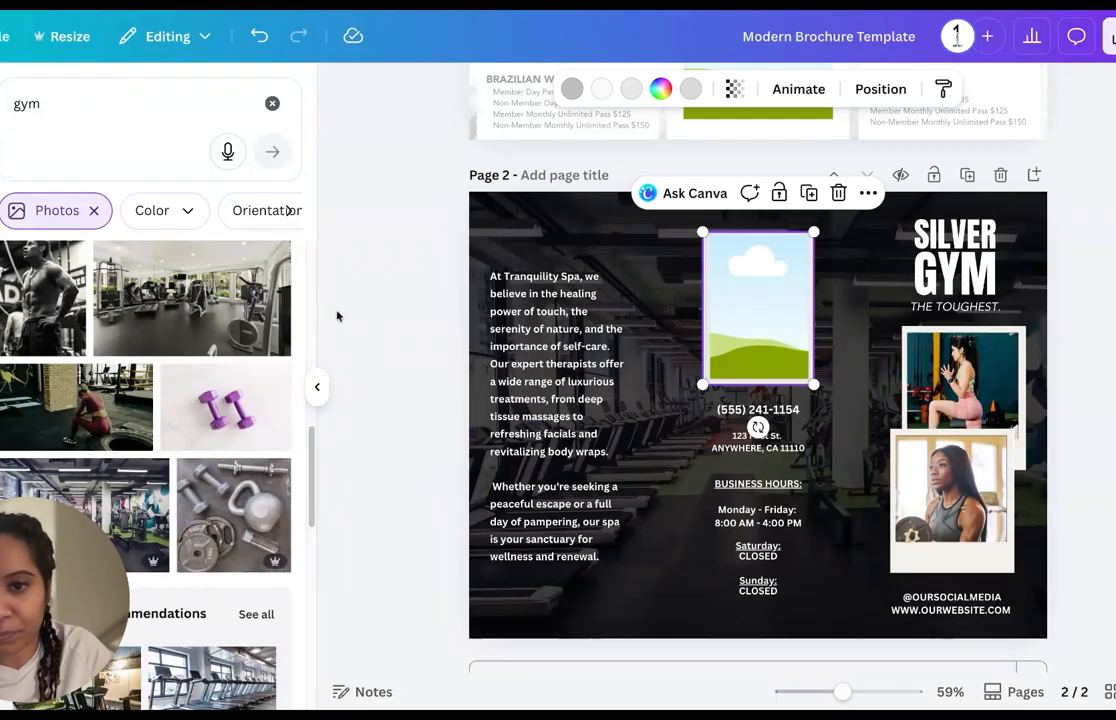
left_click(254, 496)
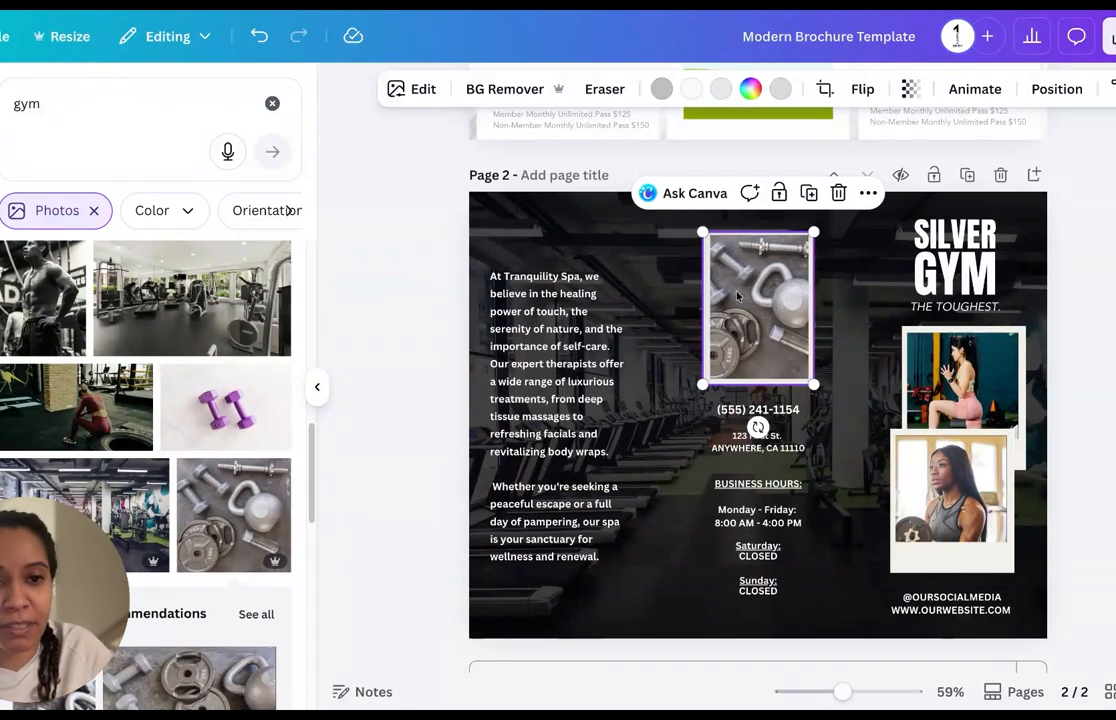
left_click(1103, 352)
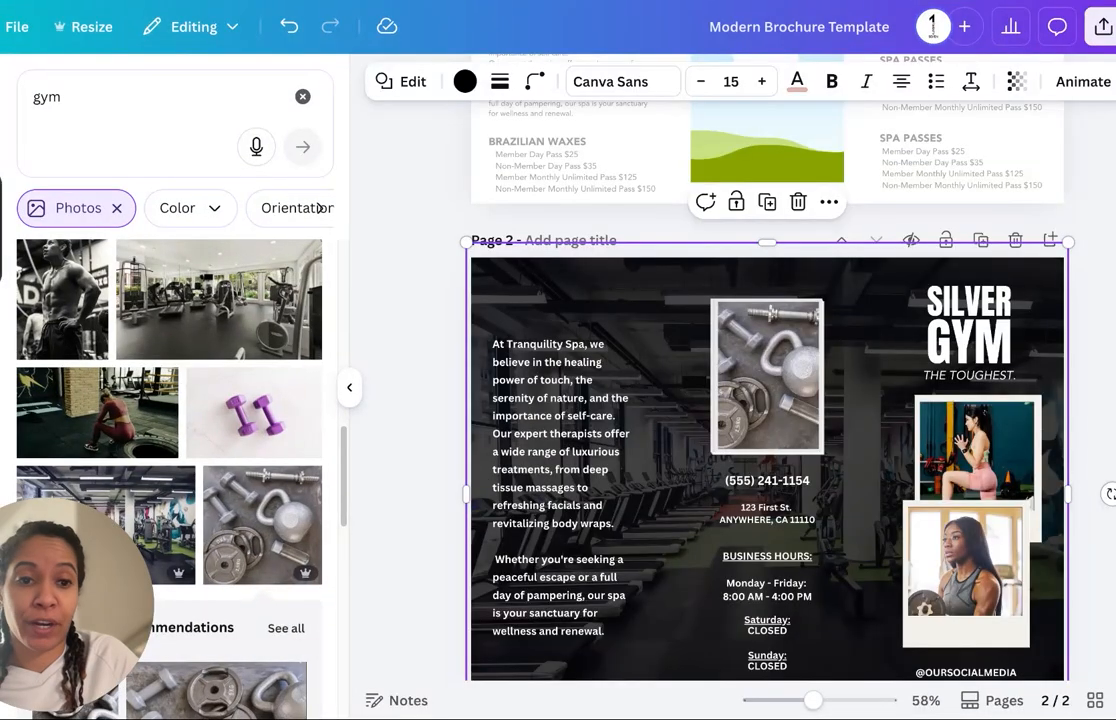
scroll(1104, 290, "up", 2)
scroll(1104, 290, "down", 2)
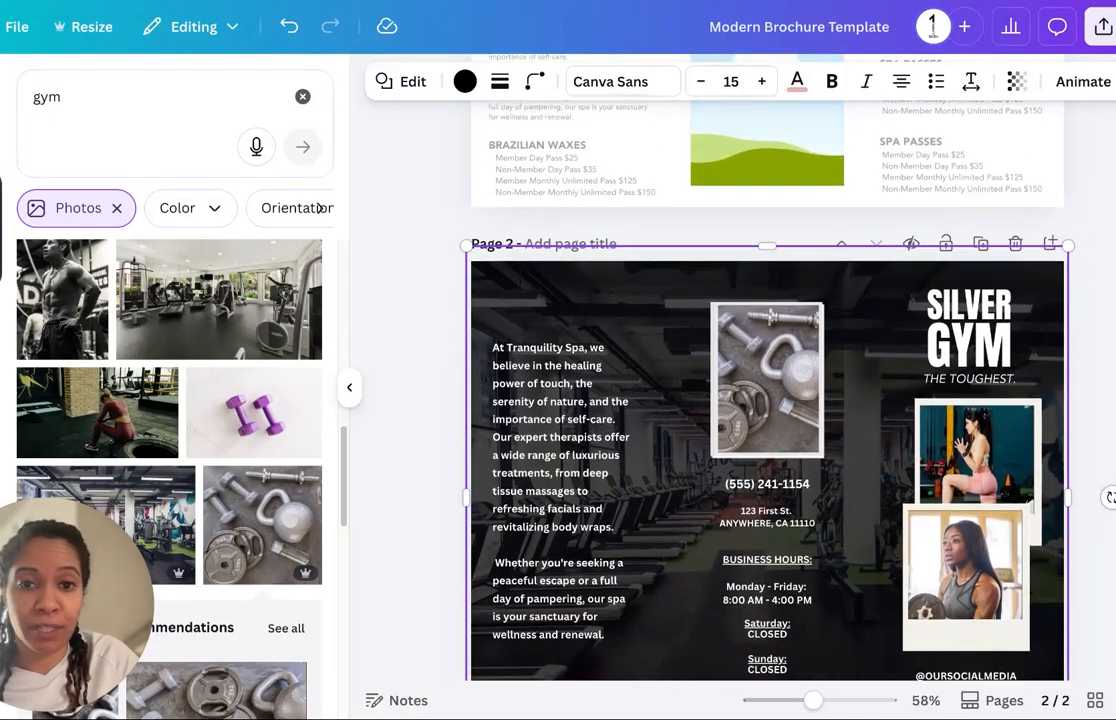
left_click(1104, 290)
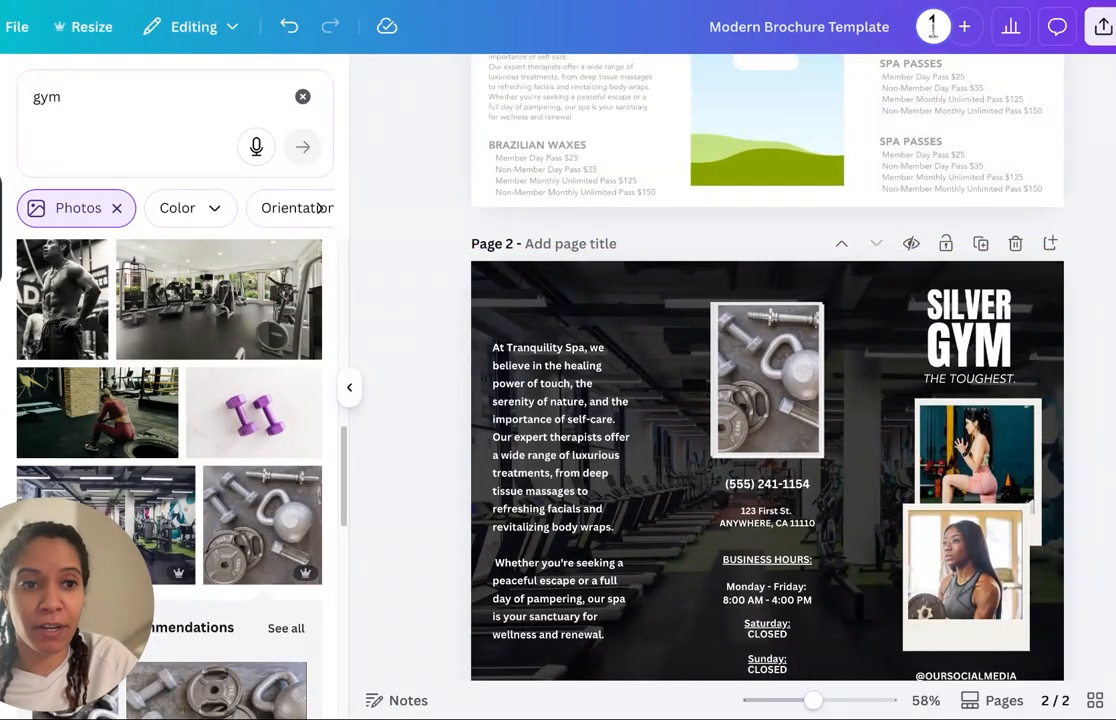
Step: Select page 2's black overlay and the gym background photo beneath it together as layers, and duplicate both
scroll(1104, 290, "up", 5)
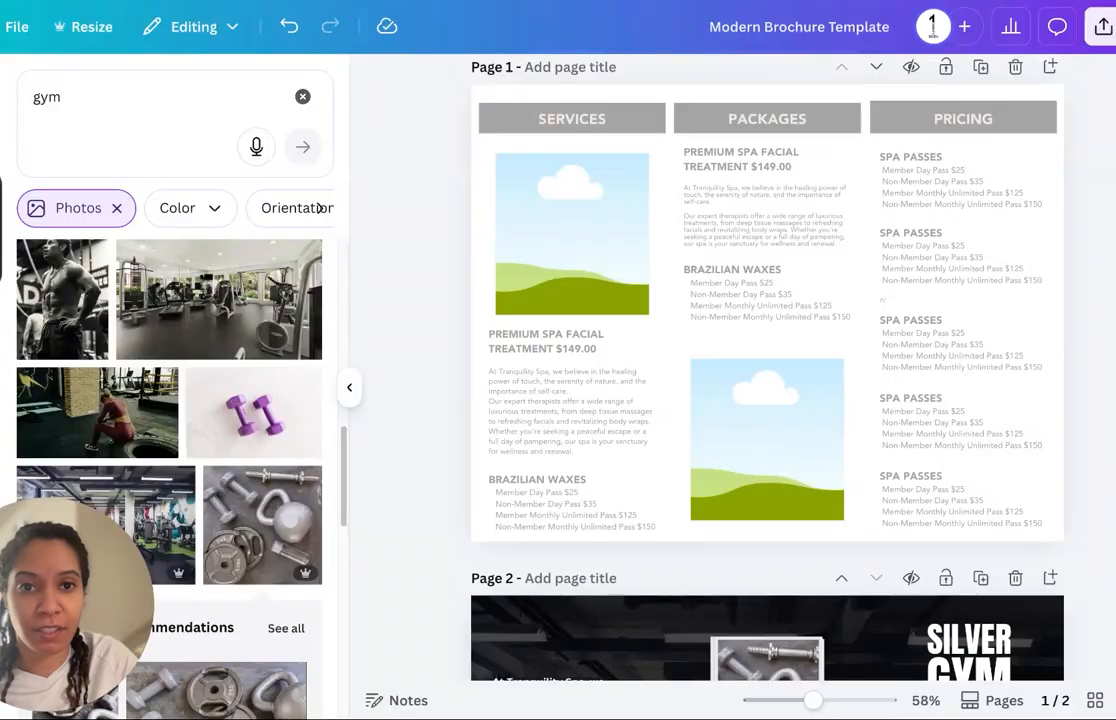
scroll(732, 370, "up", 1)
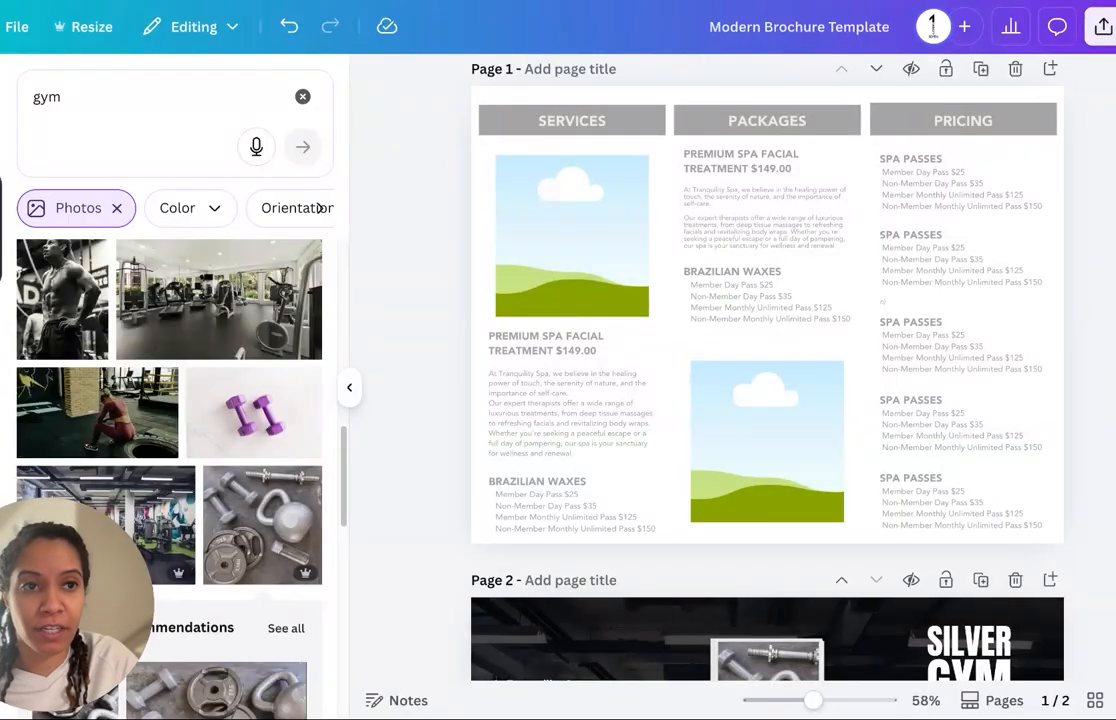
scroll(1076, 354, "down", 5)
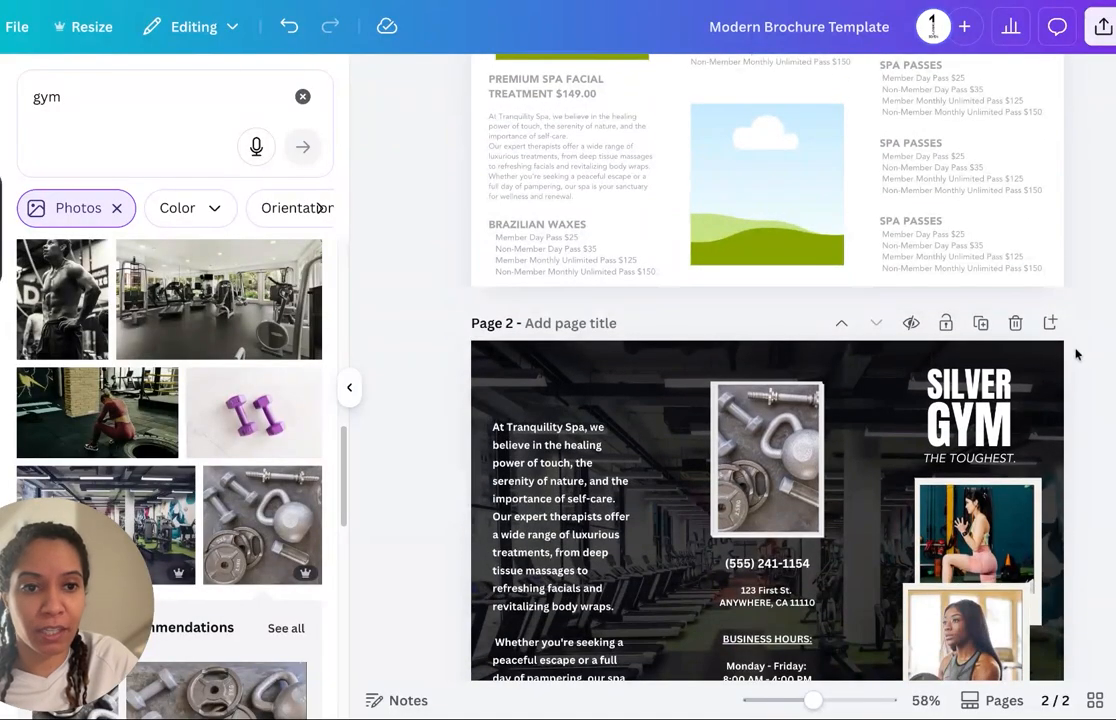
left_click(657, 354)
left_click(429, 351)
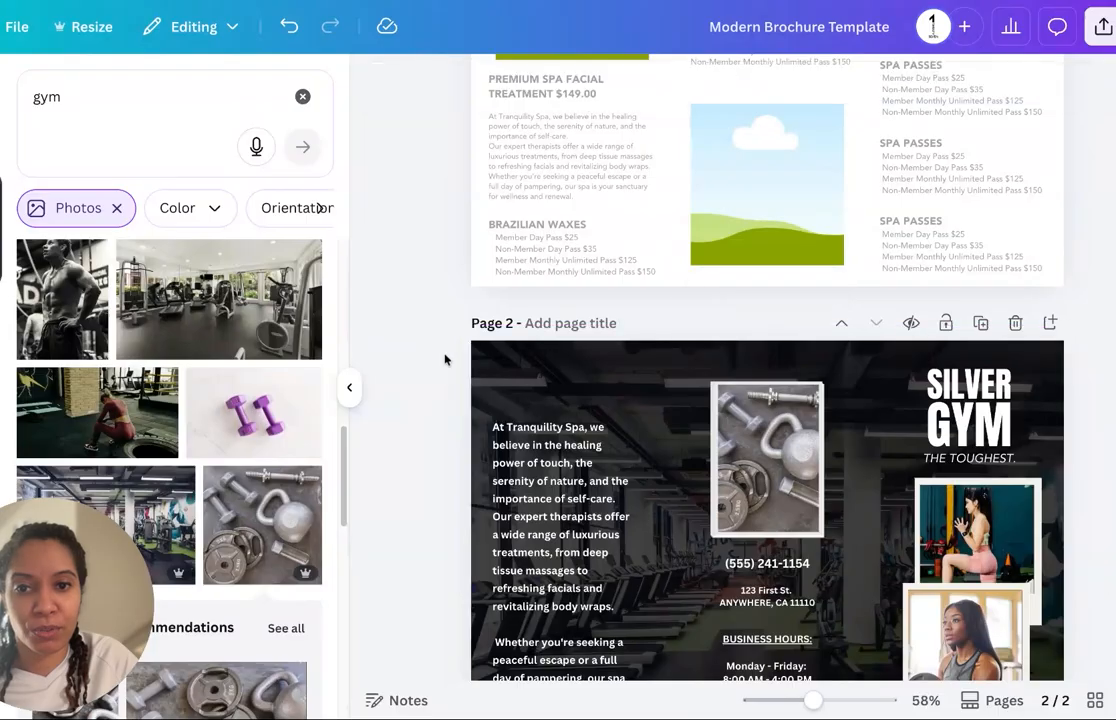
left_click_drag(444, 354, 496, 382)
left_click(745, 345)
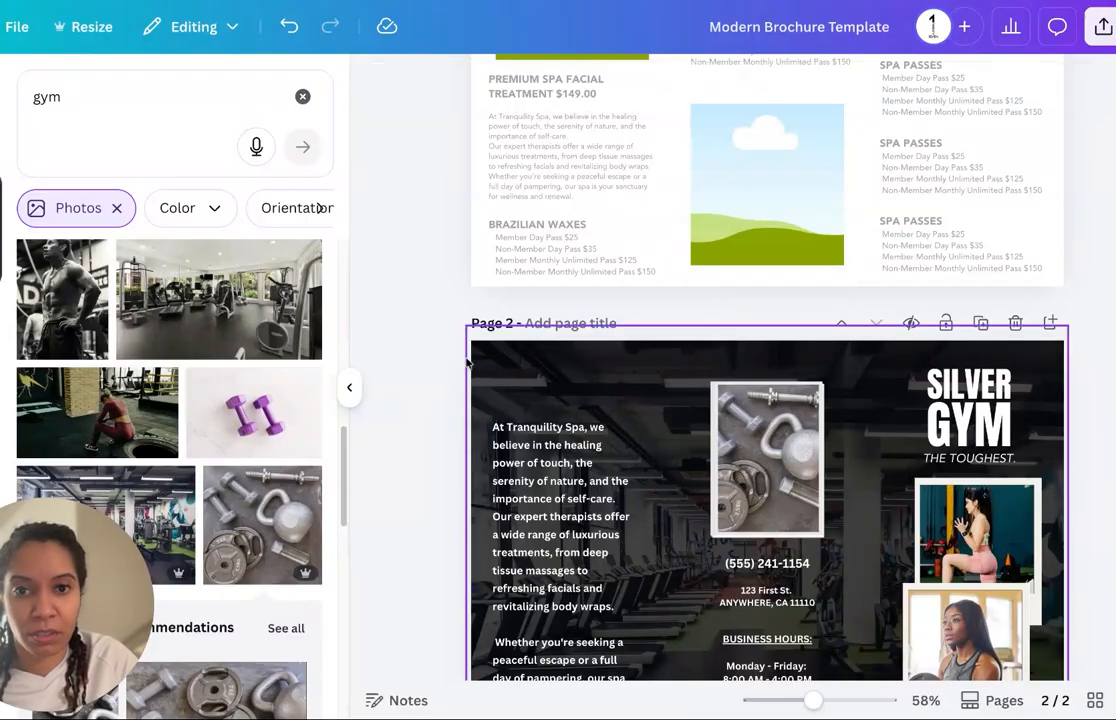
left_click(831, 287)
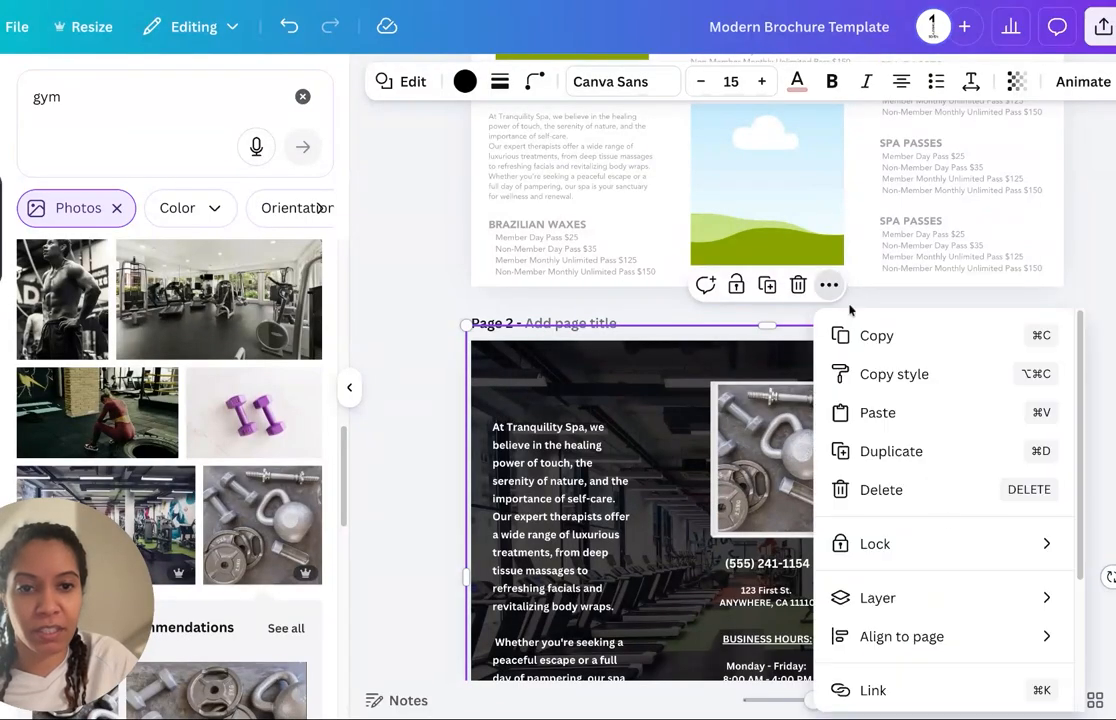
mouse_move(924, 601)
left_click(731, 673)
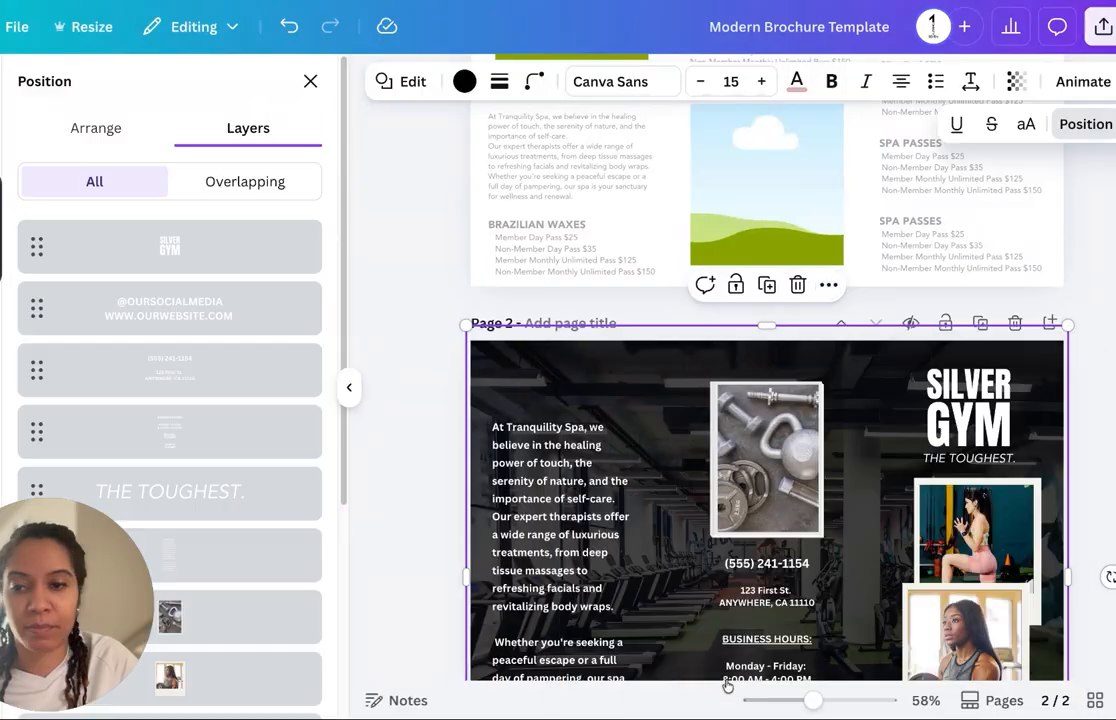
scroll(320, 500, "down", 5)
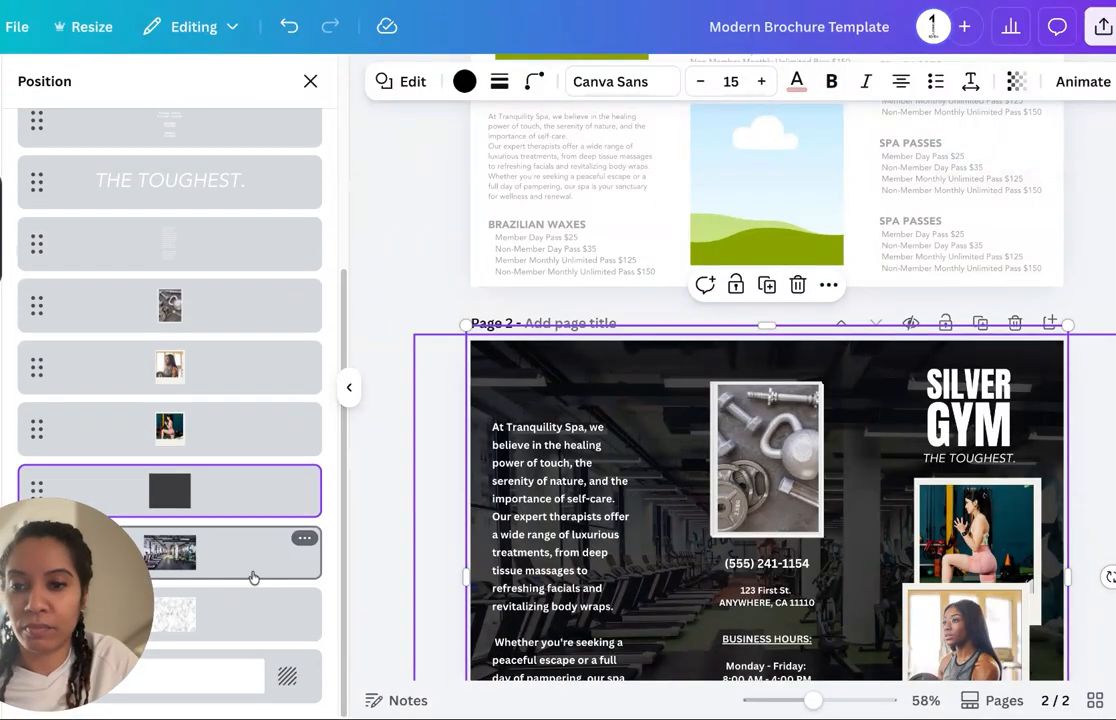
left_click(247, 573, "shift")
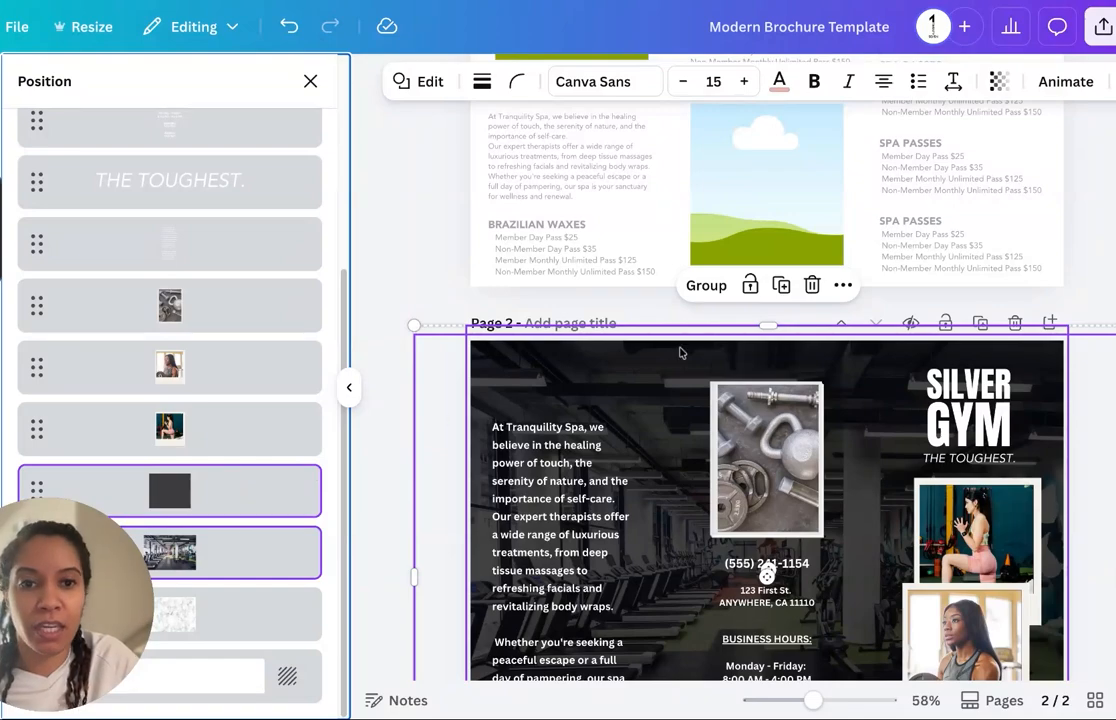
left_click(783, 287)
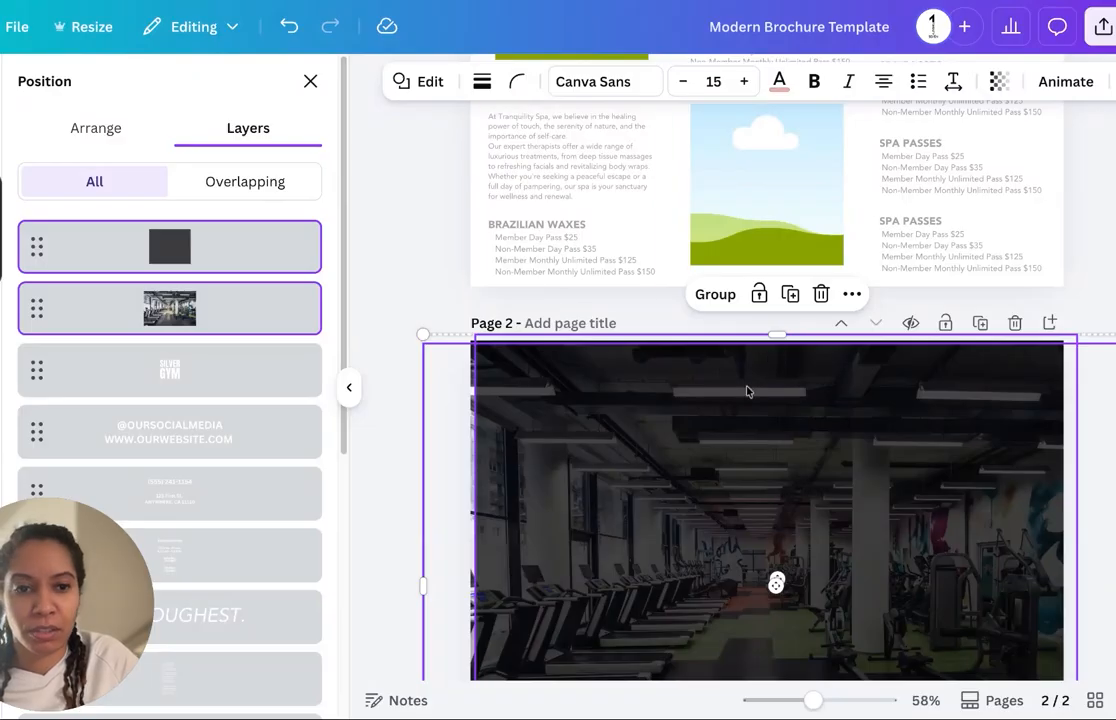
Step: Move the duplicated overlay and gym photo onto page 1 and send them behind the page's text, photo frames and column boxes
scroll(746, 391, "down", 5)
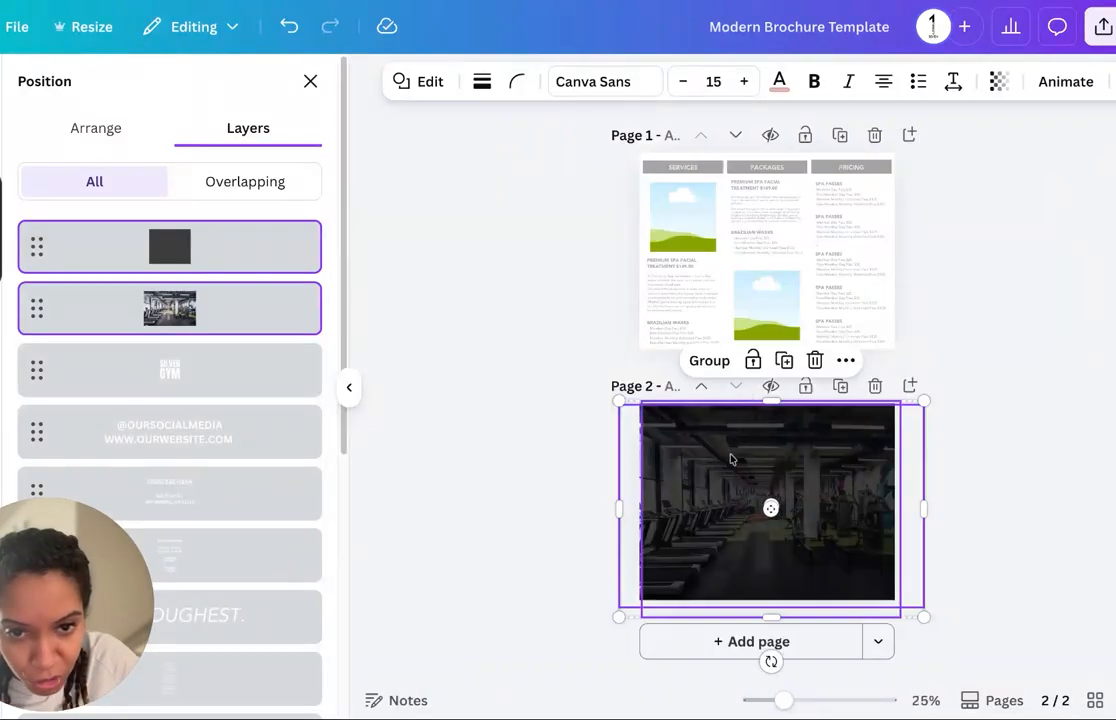
left_click_drag(736, 447, 726, 203)
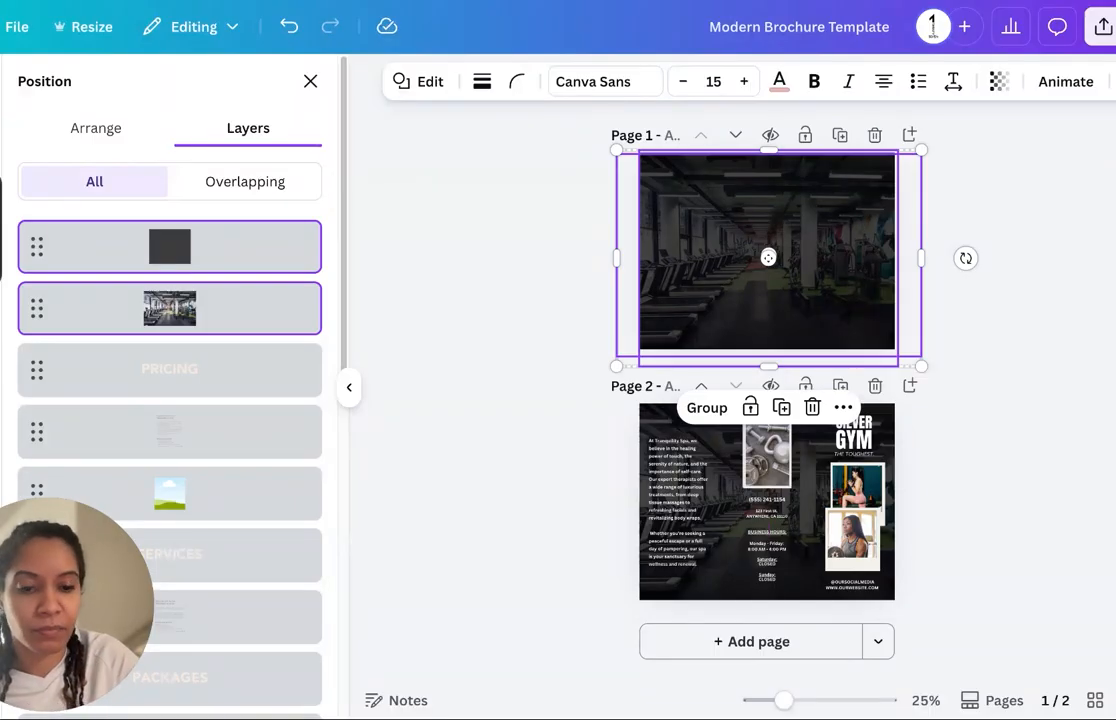
key("ctrl+plus")
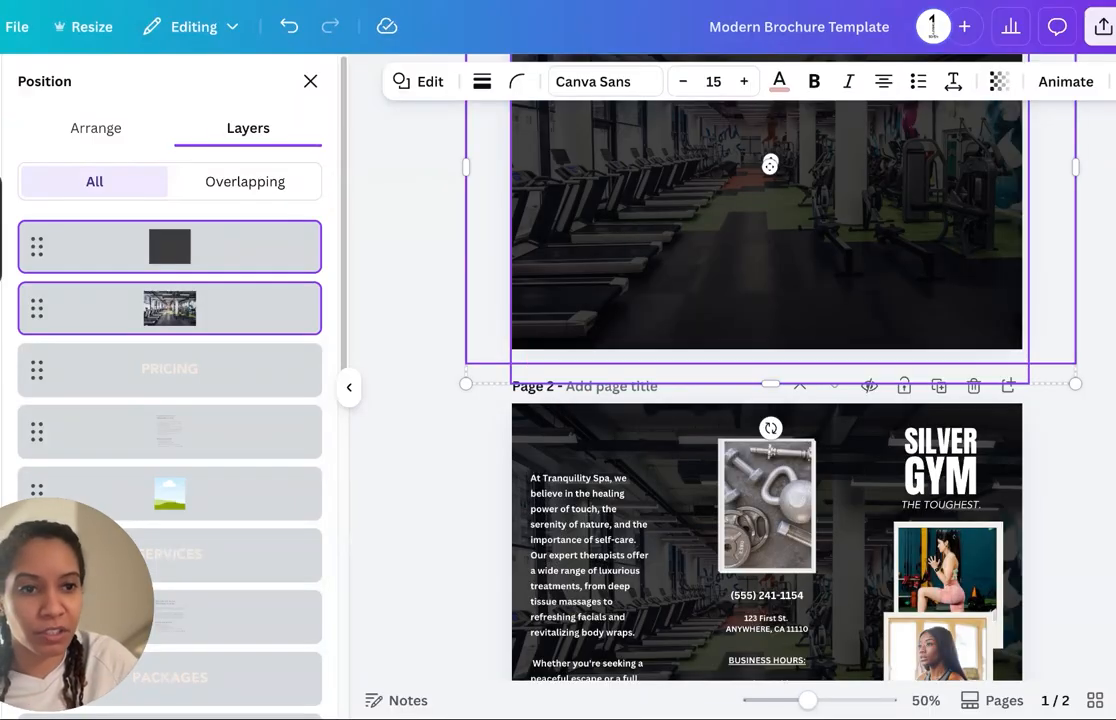
scroll(767, 350, "up", 4)
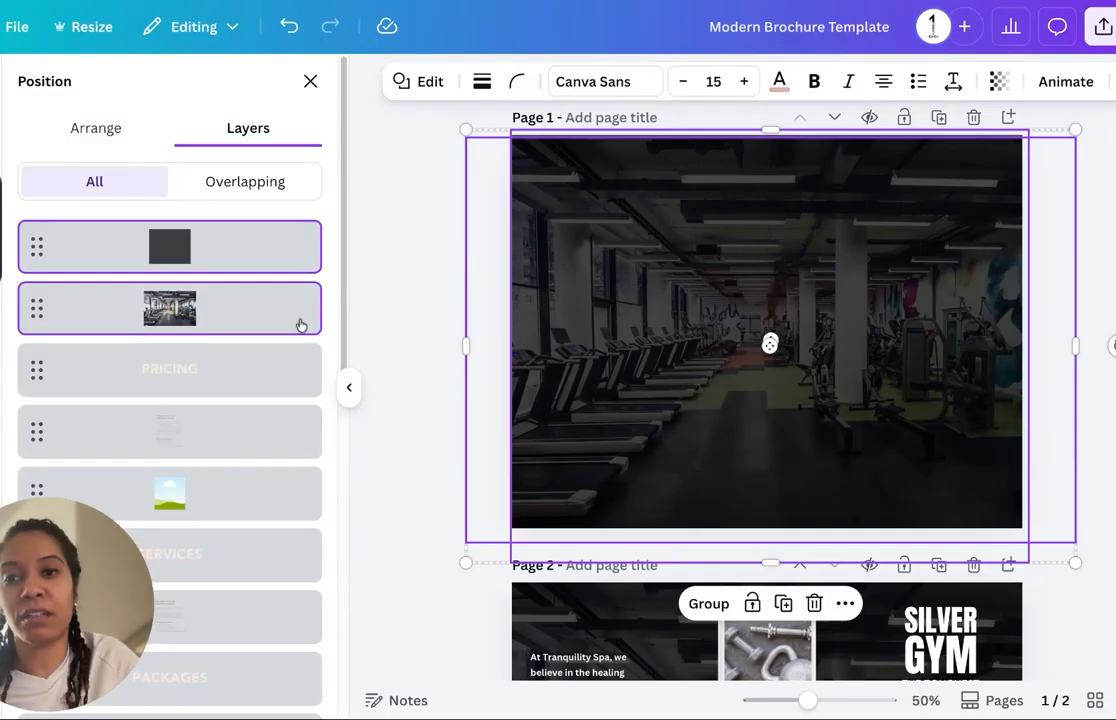
left_click_drag(230, 306, 225, 668)
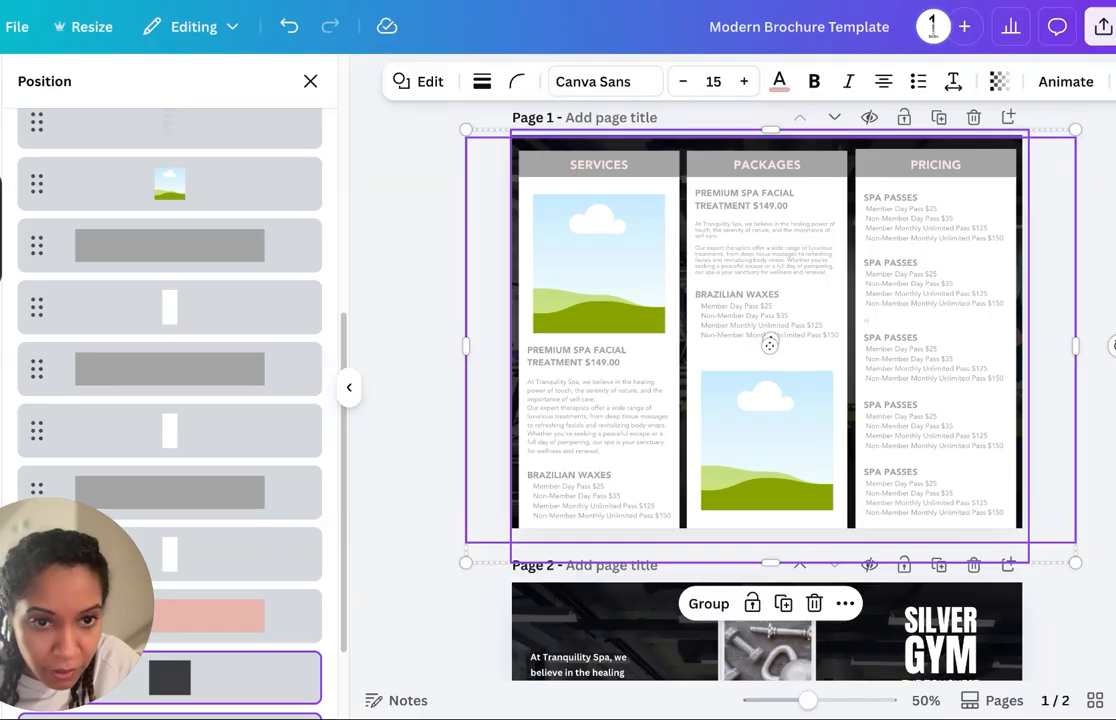
key("Escape")
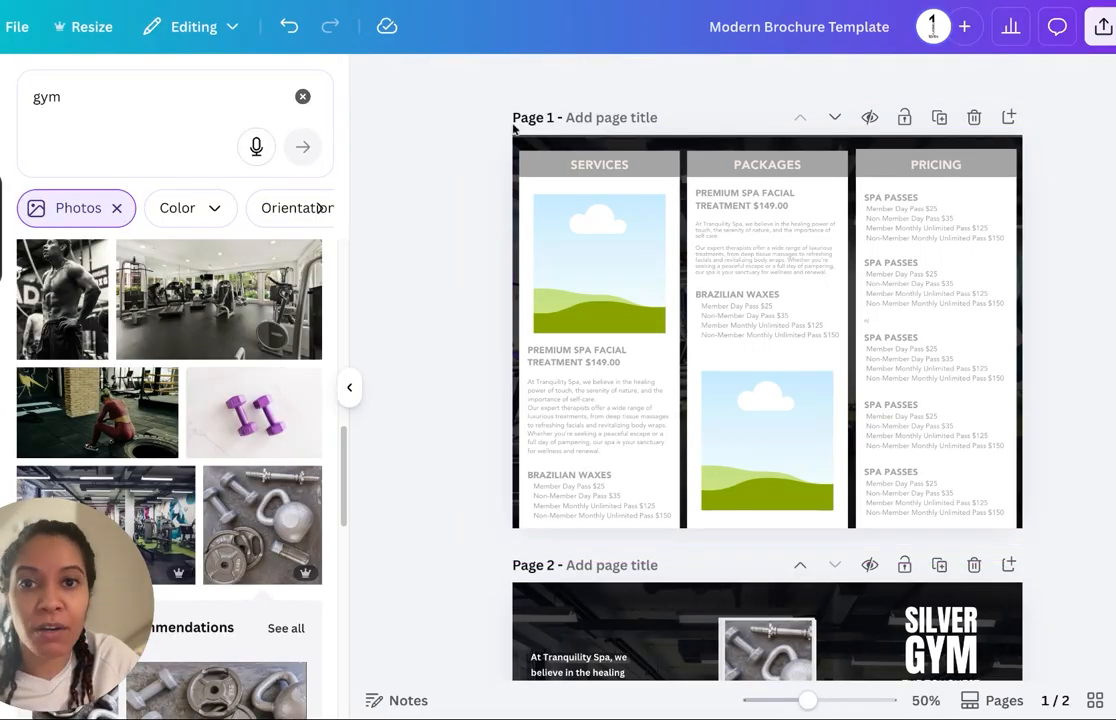
Step: Nudge the gym background photo on page 1 slightly upward to the page's upper edge
left_click_drag(432, 112, 511, 135)
left_click_drag(597, 142, 597, 134)
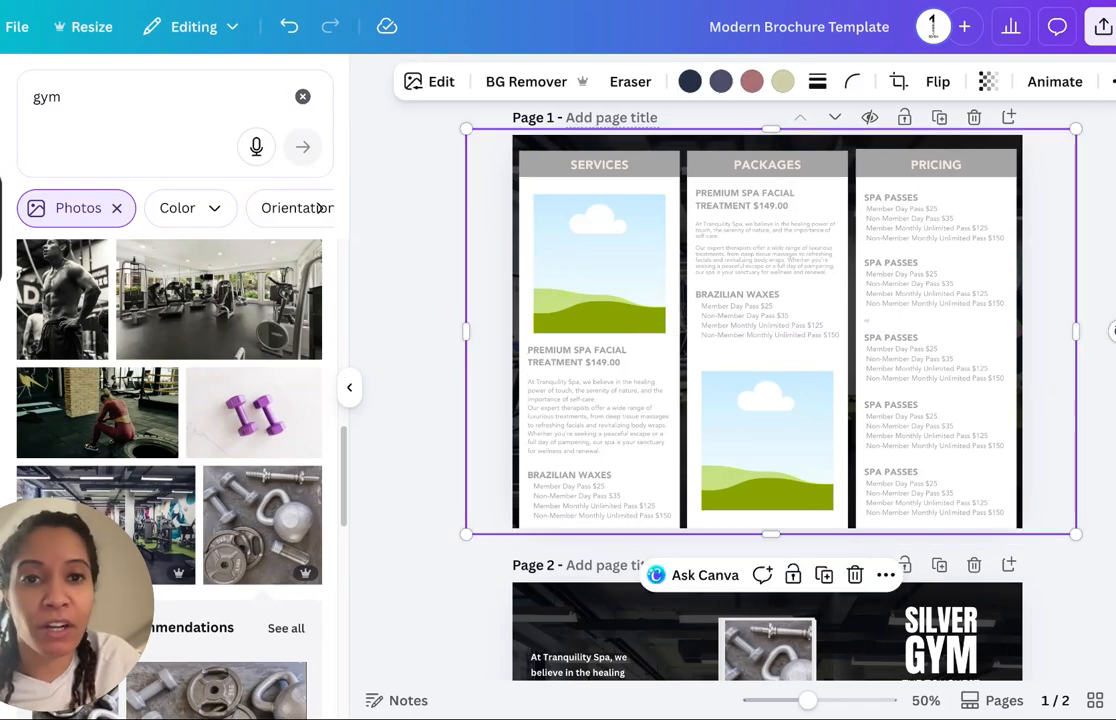
left_click(400, 166)
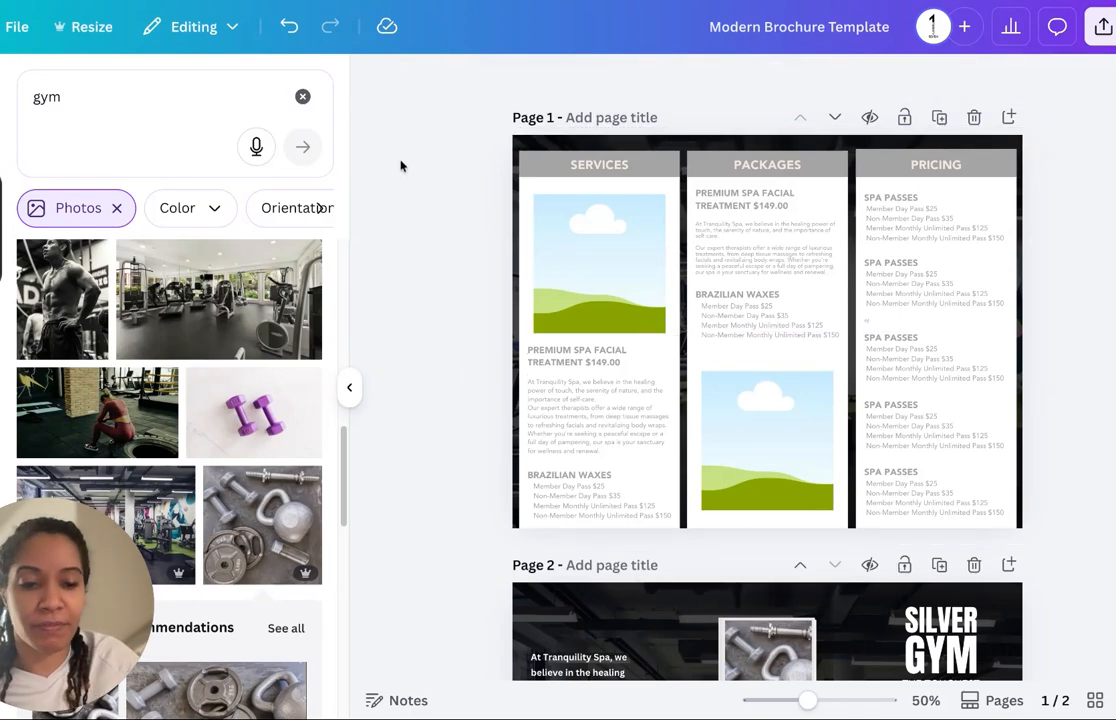
Step: Recolor the column box under the SERVICES header on page 1 black and set its transparency to 55
left_click(523, 199)
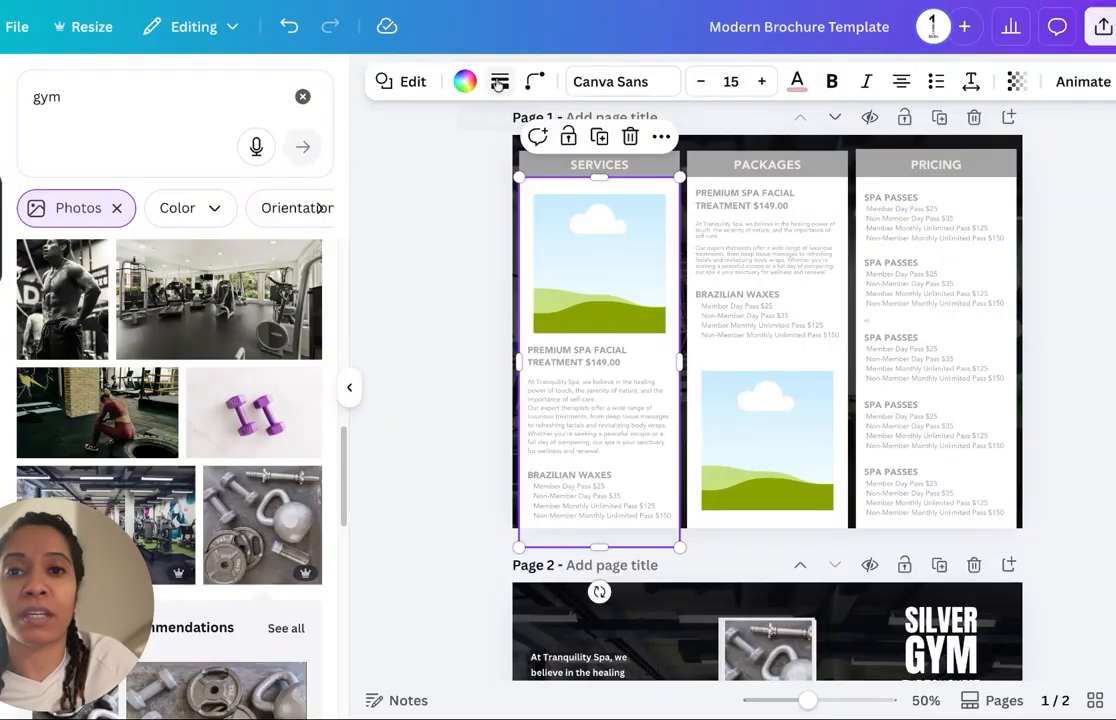
left_click(464, 82)
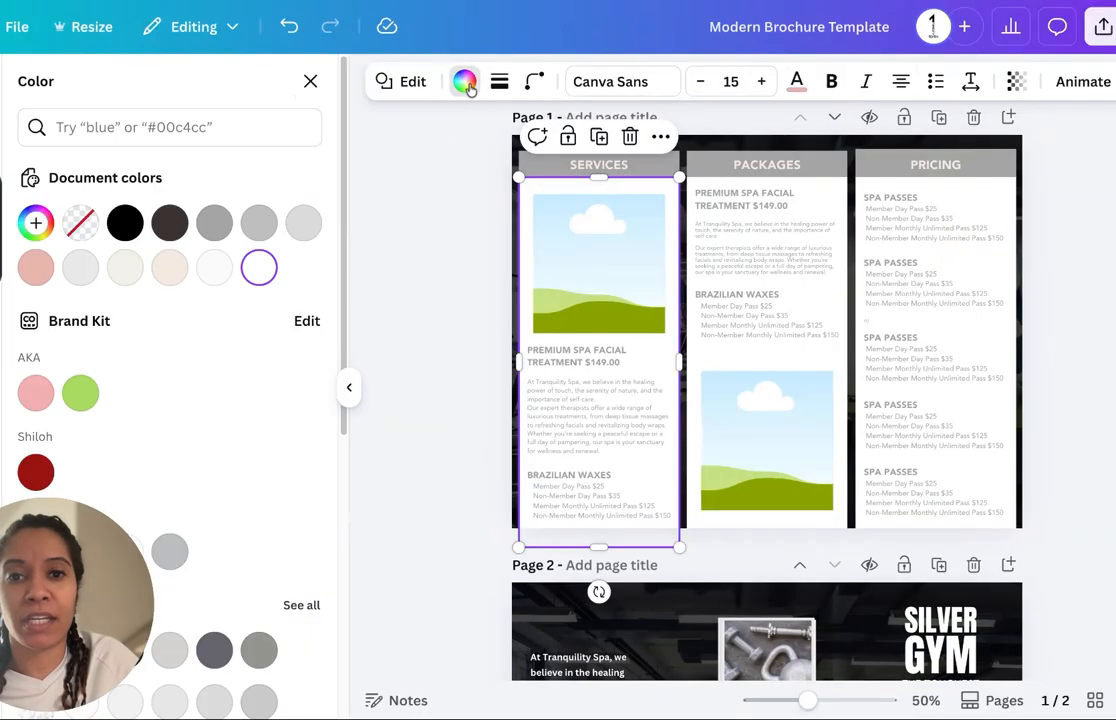
left_click(126, 224)
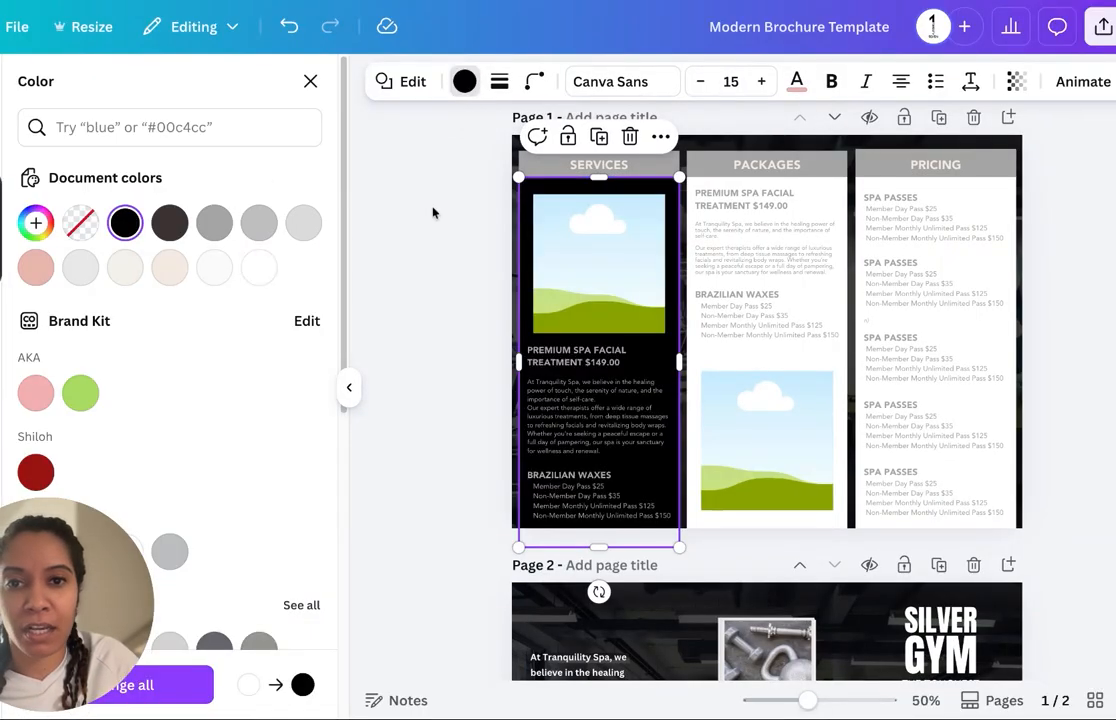
left_click(1010, 82)
left_click(1036, 162)
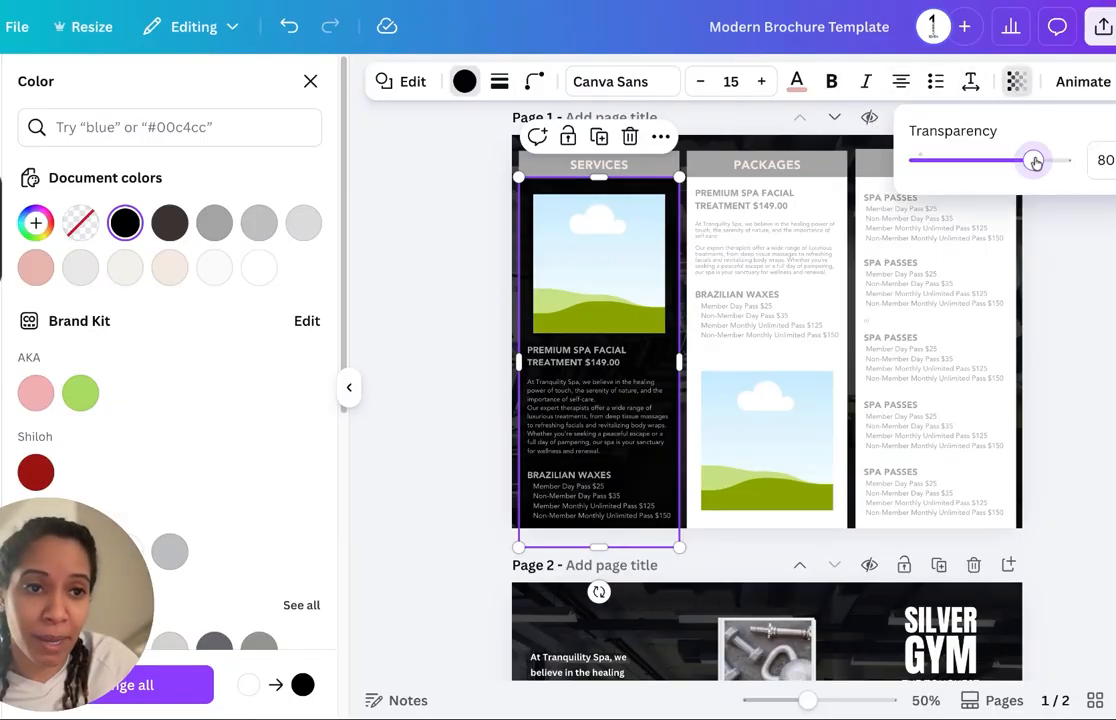
left_click_drag(1035, 162, 999, 176)
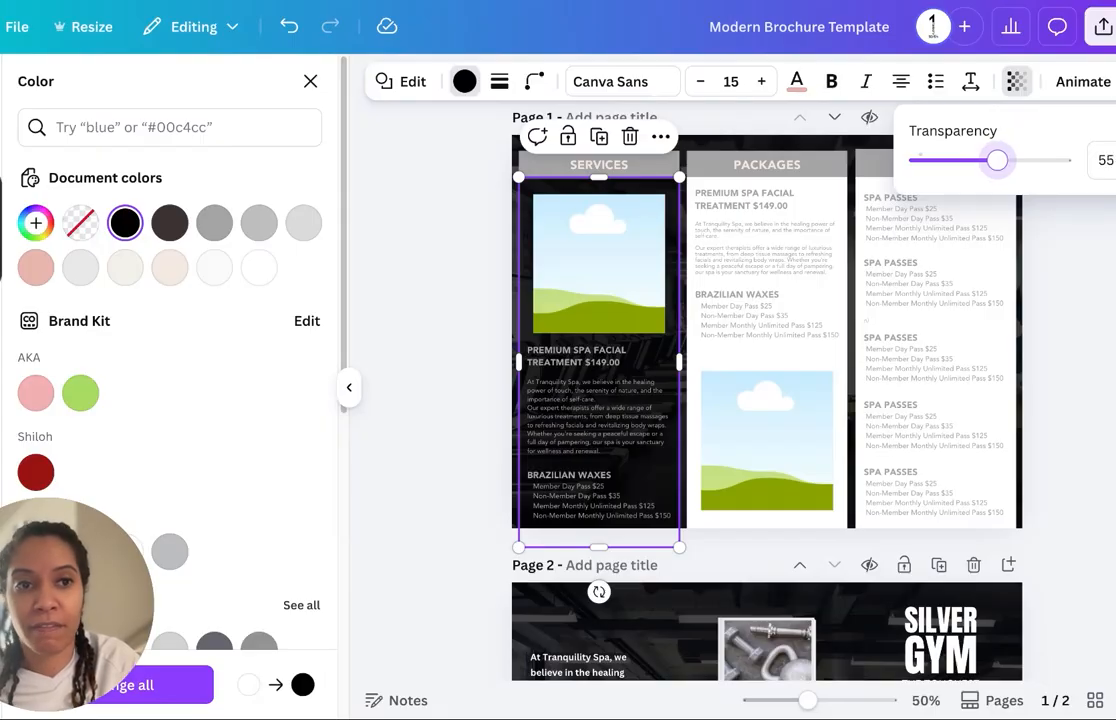
left_click(1110, 288)
left_click(1110, 288)
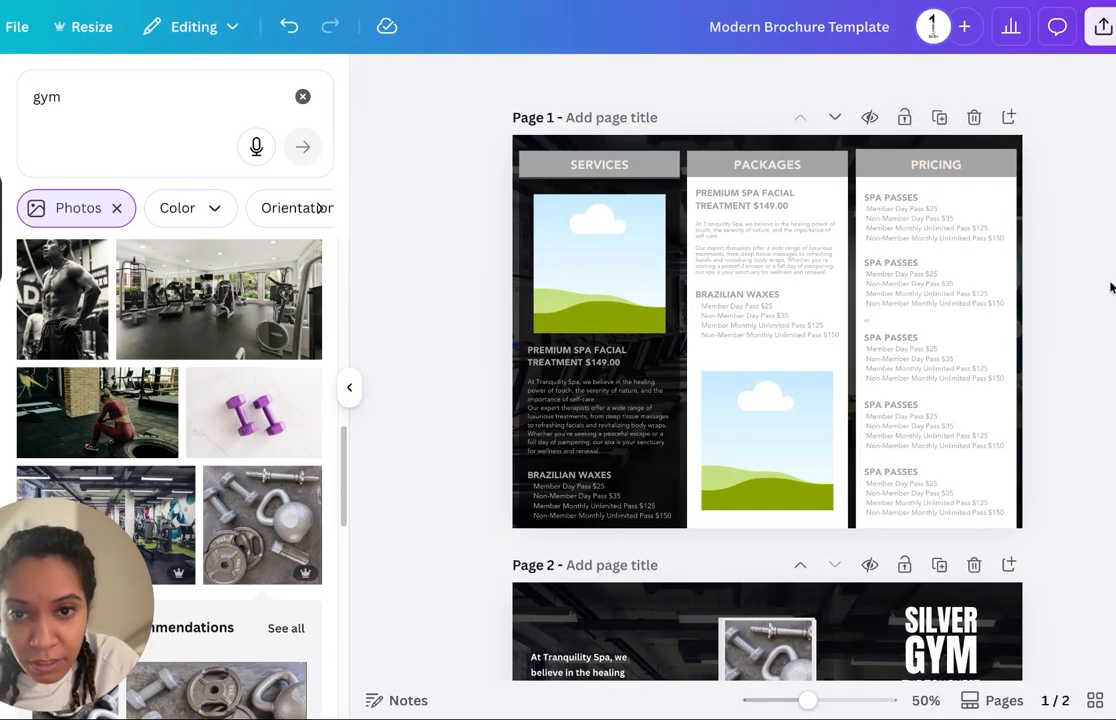
Step: Recolor the column boxes under the PACKAGES and PRICING headers black together and set their transparency to 55
scroll(1110, 288, "up", 5)
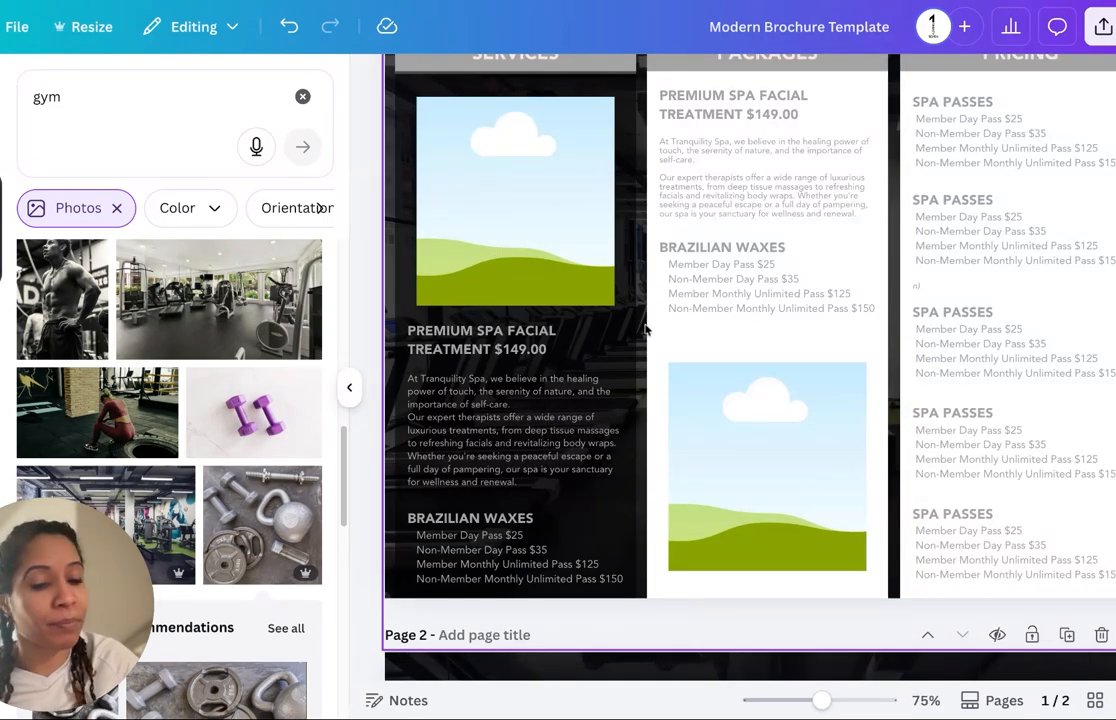
scroll(645, 330, "down", 3)
left_click(825, 255)
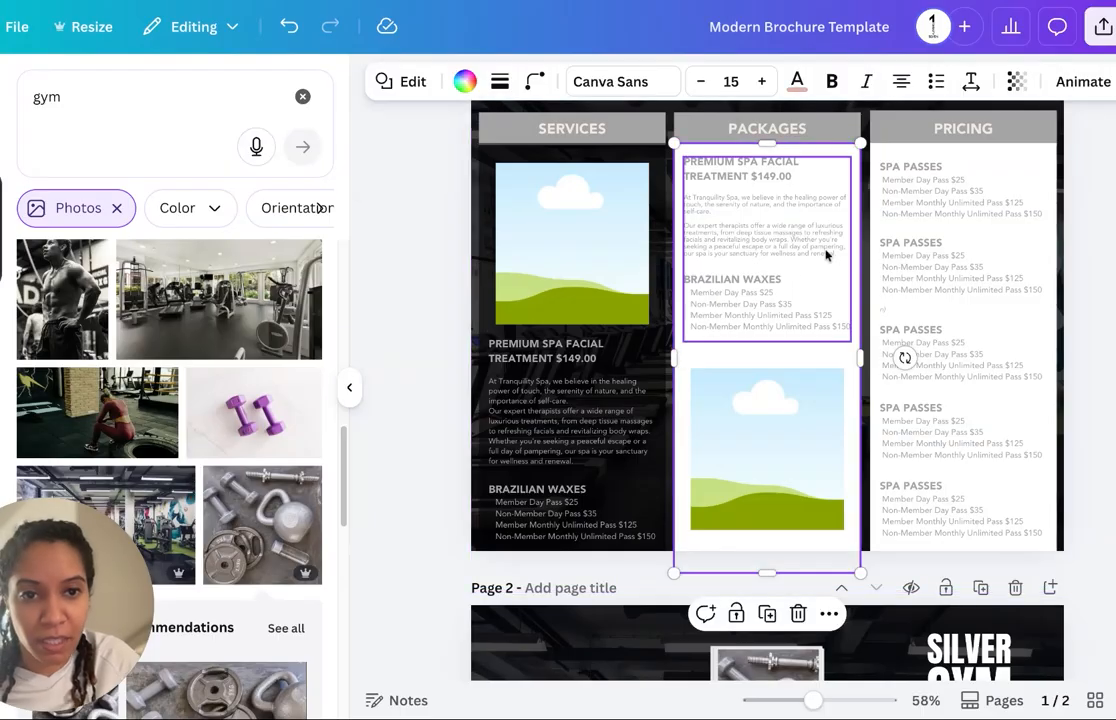
left_click(1054, 150, "shift")
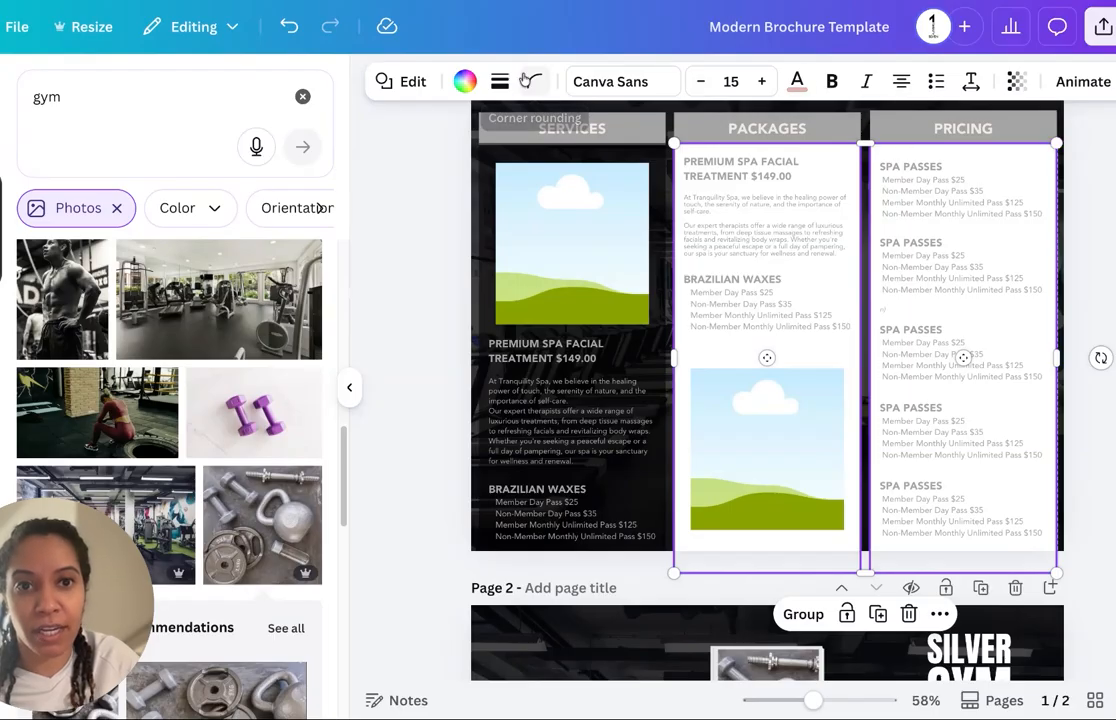
left_click(465, 81)
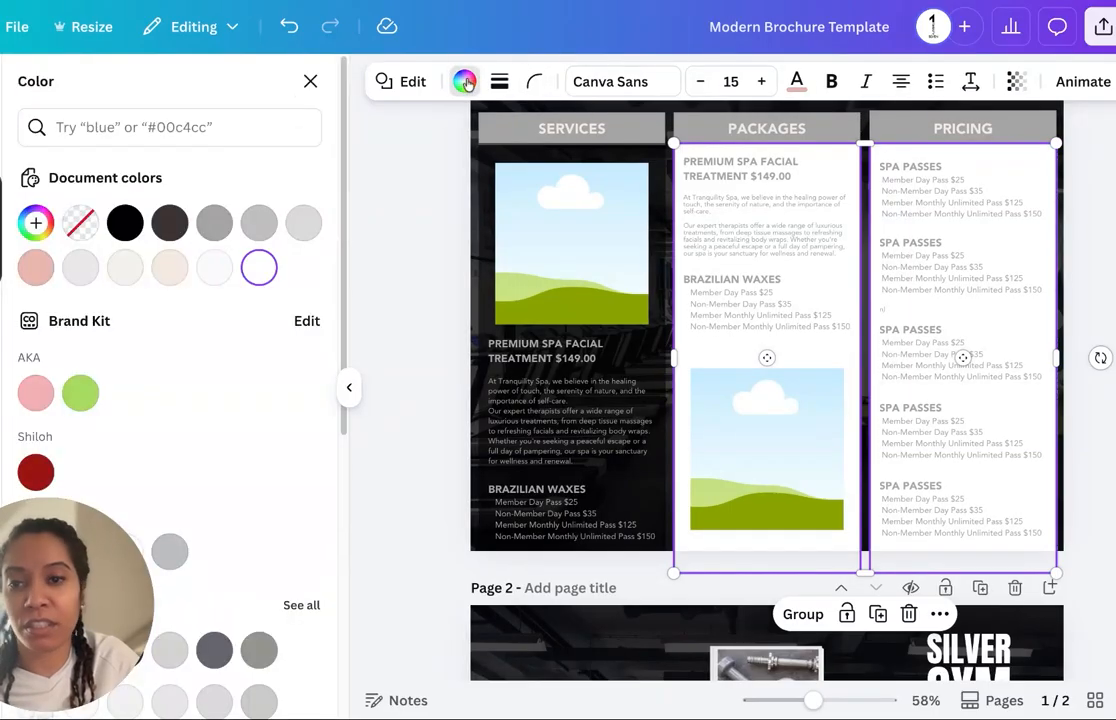
left_click(125, 222)
left_click(970, 81)
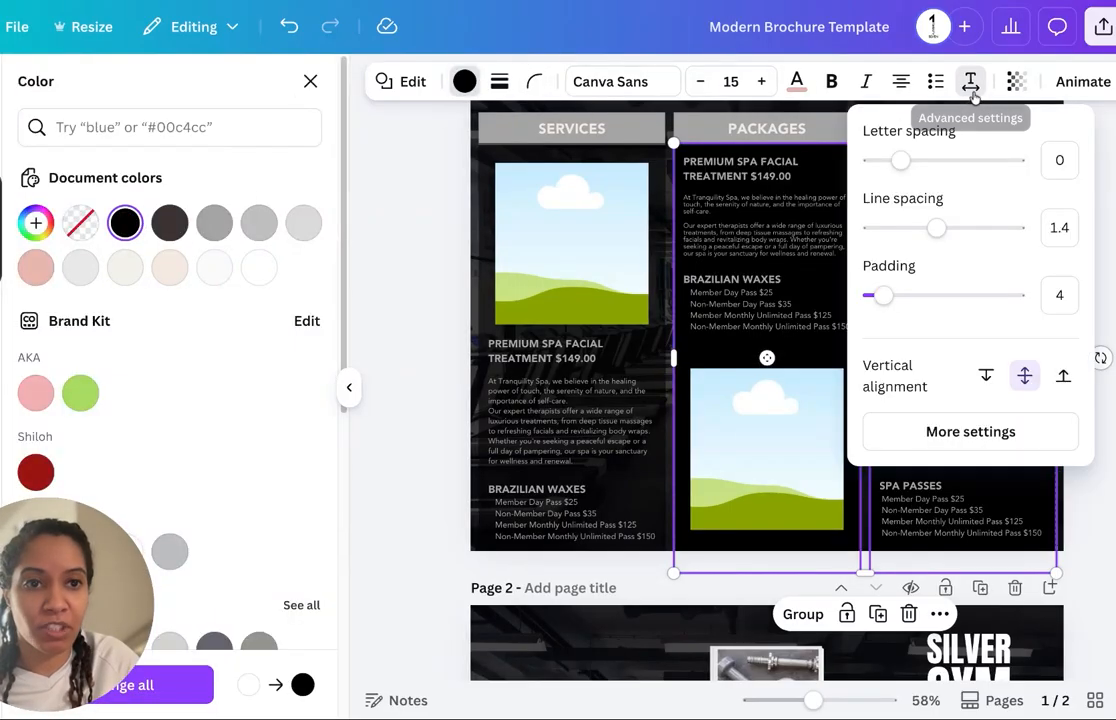
left_click(1016, 81)
left_click(991, 161)
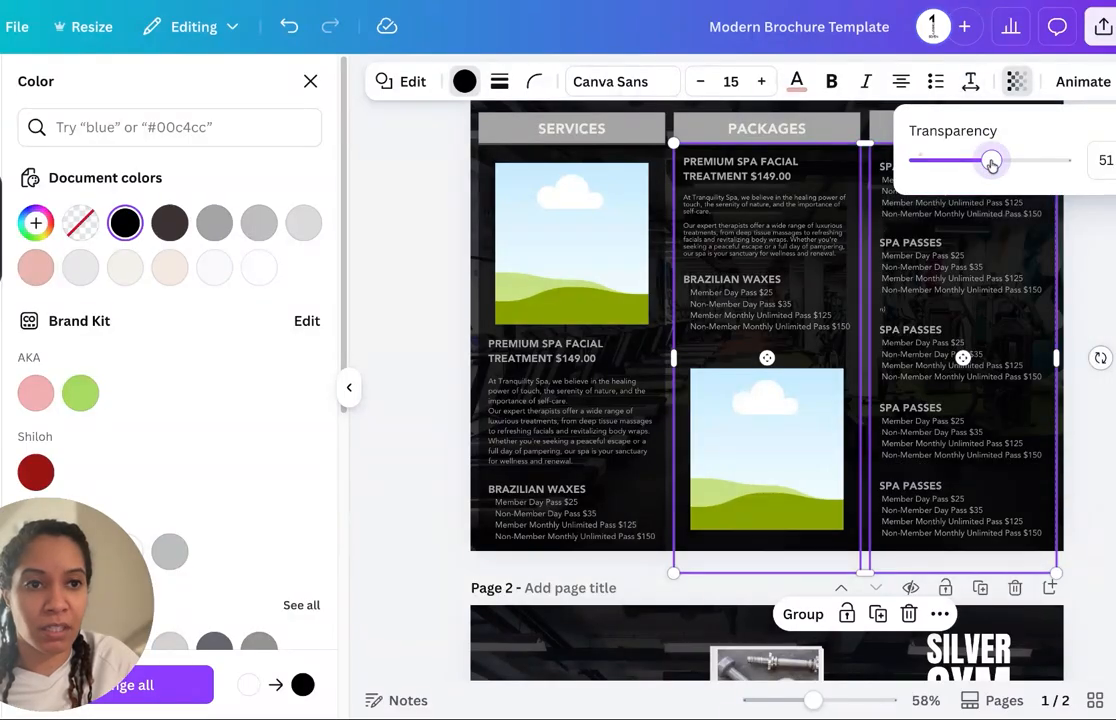
left_click_drag(991, 163, 997, 165)
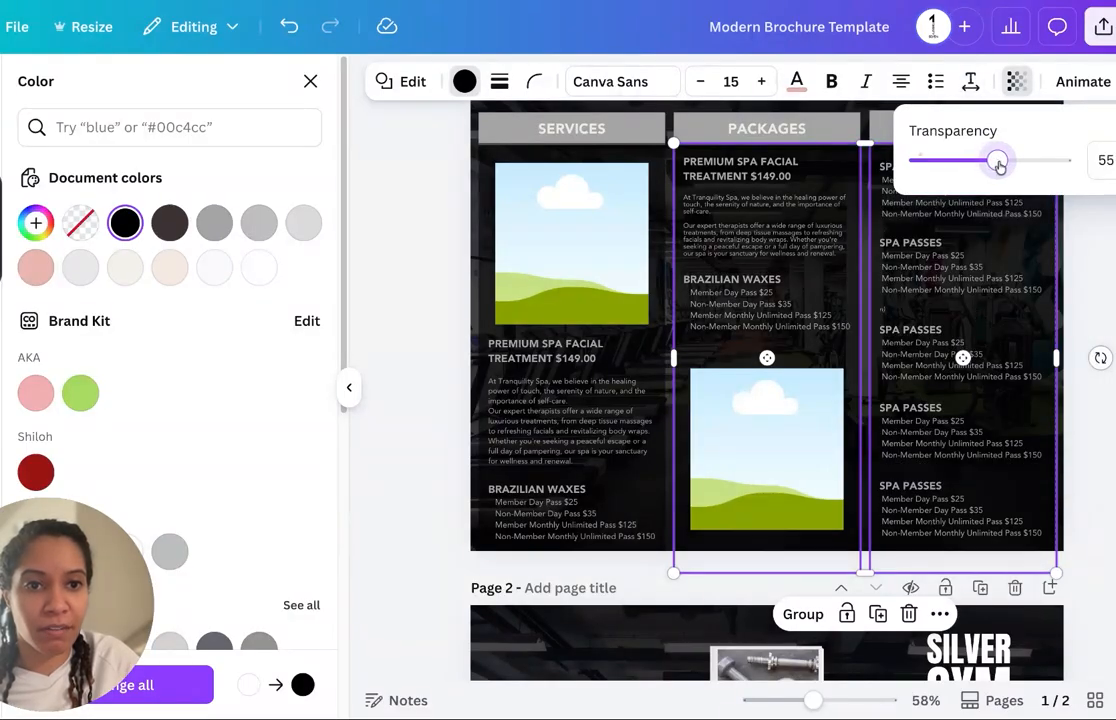
key("Escape")
key("Escape")
key("Escape")
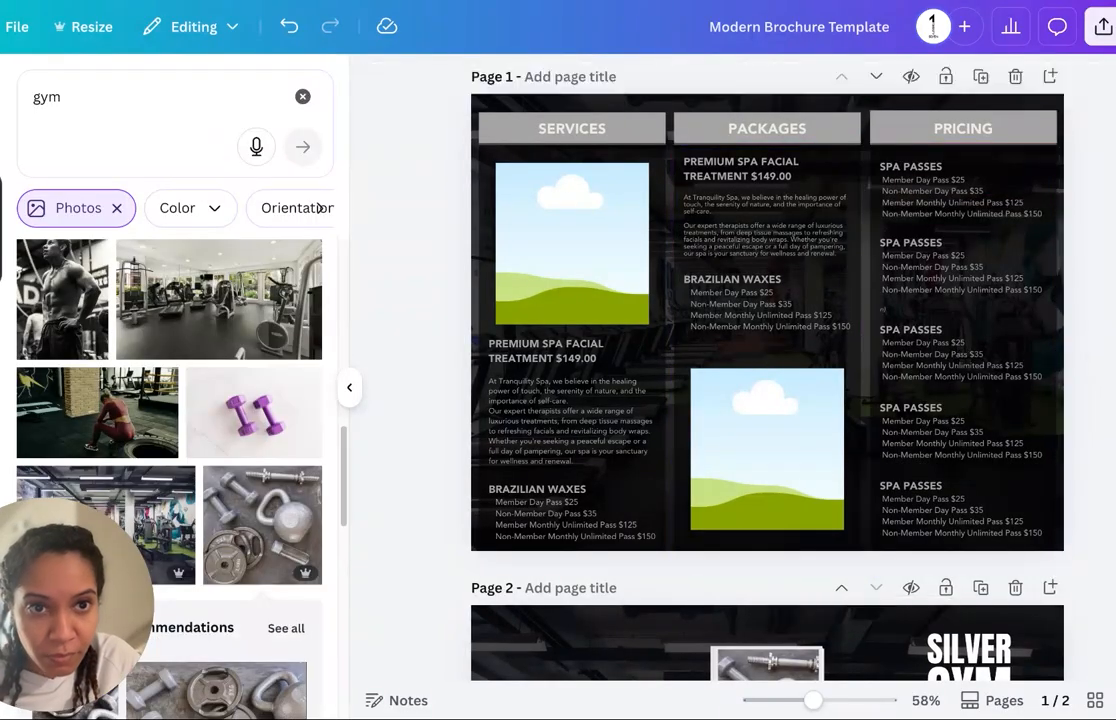
Step: Fill the SERVICES, PACKAGES and PRICING header bars on page 1 with white
scroll(1100, 470, "down", 5)
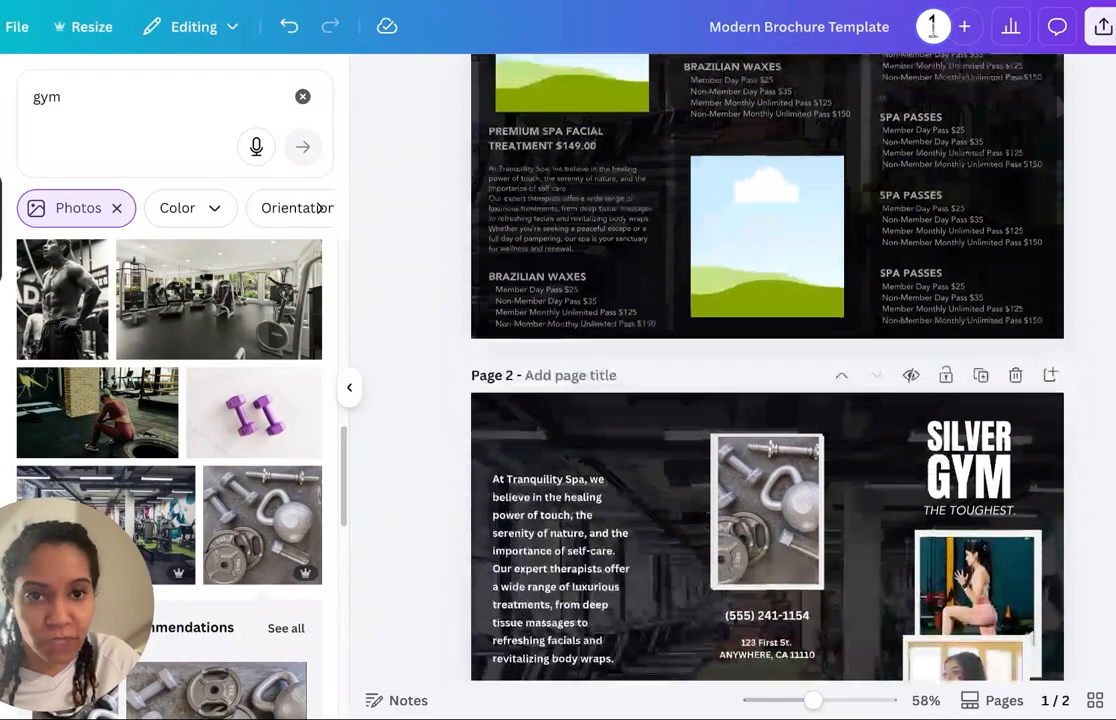
scroll(1076, 443, "down", 1)
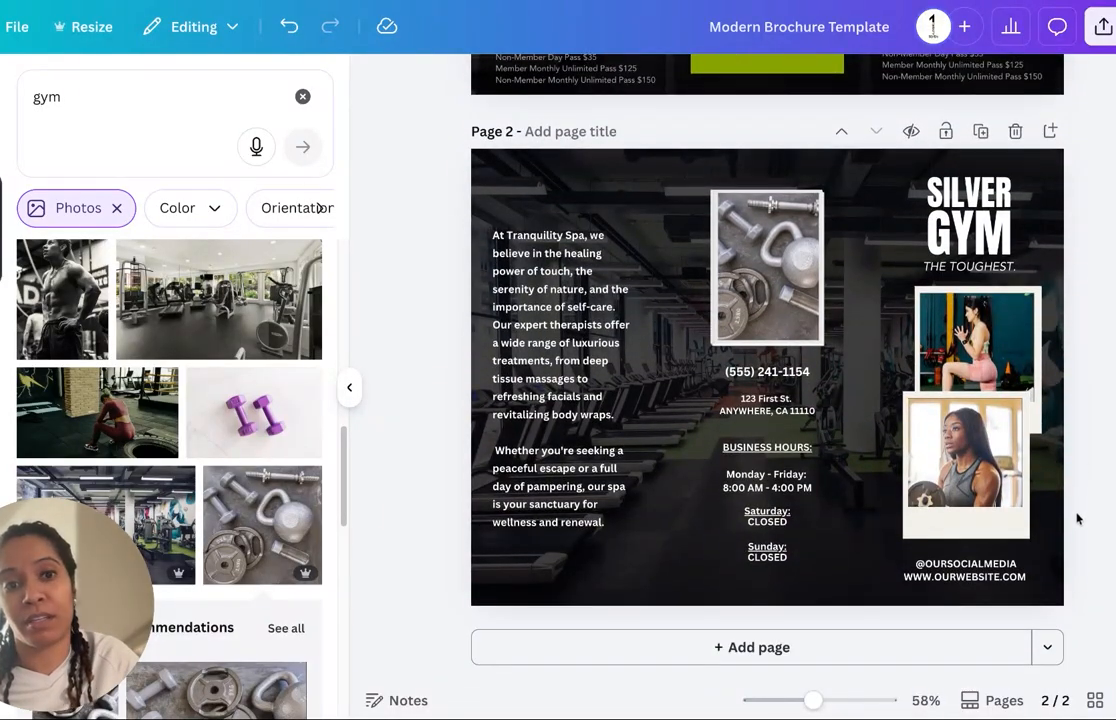
scroll(1091, 470, "up", 2)
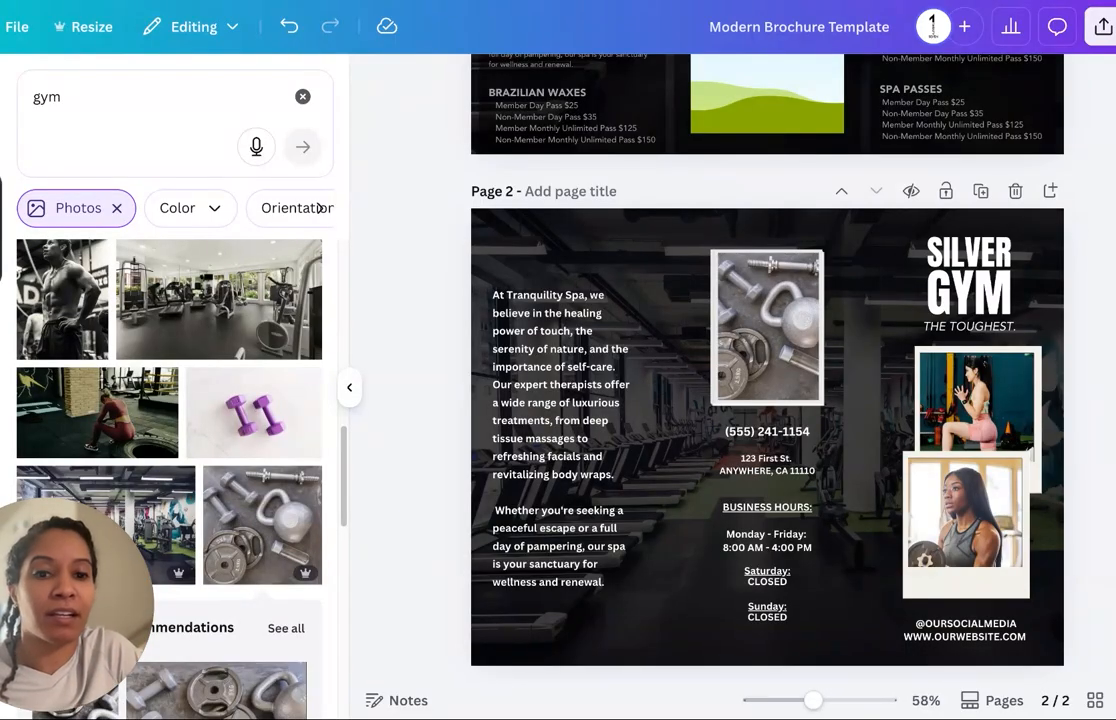
scroll(767, 400, "up", 5)
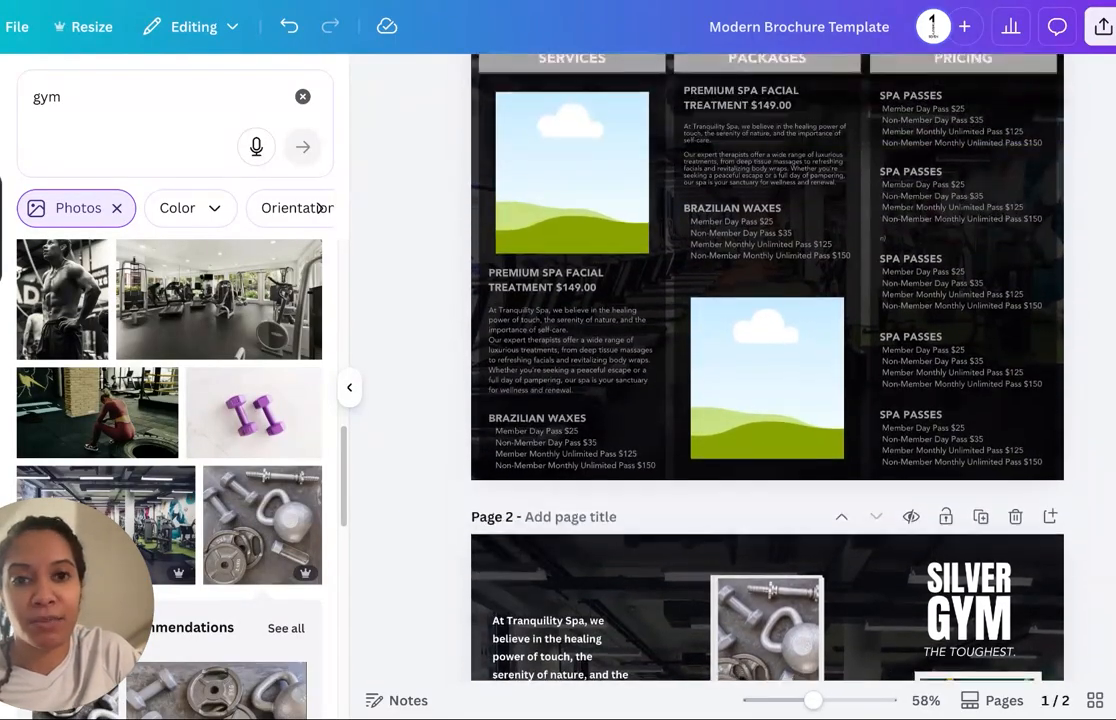
scroll(767, 400, "up", 2)
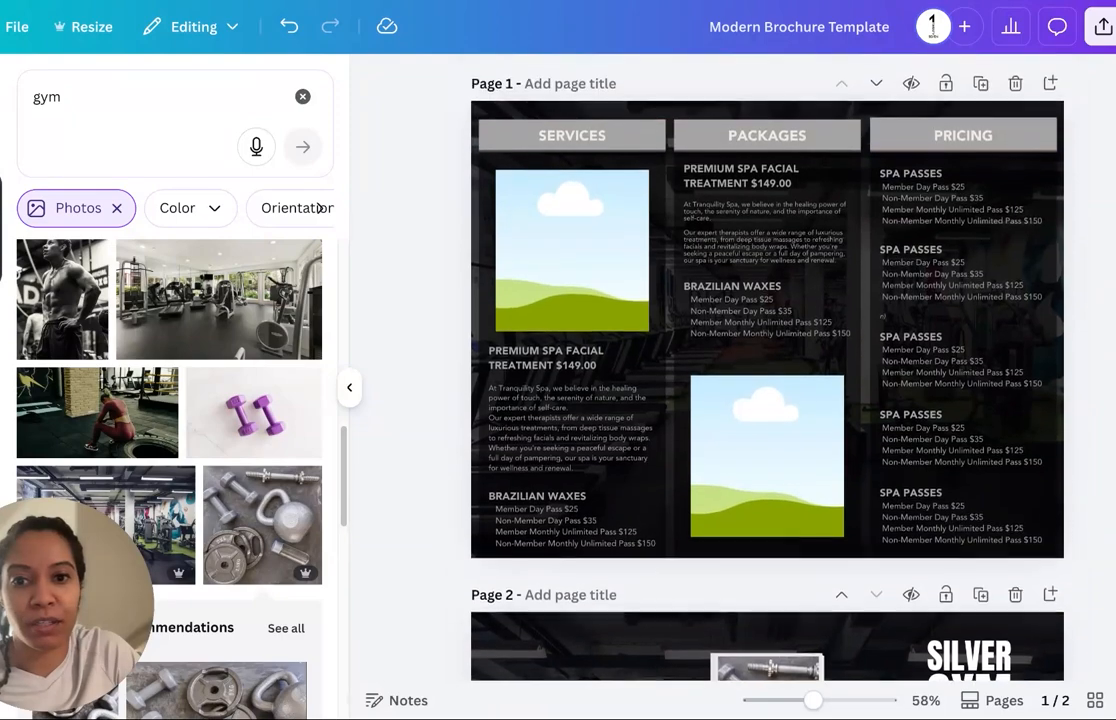
scroll(767, 400, "up", 1)
left_click(655, 160)
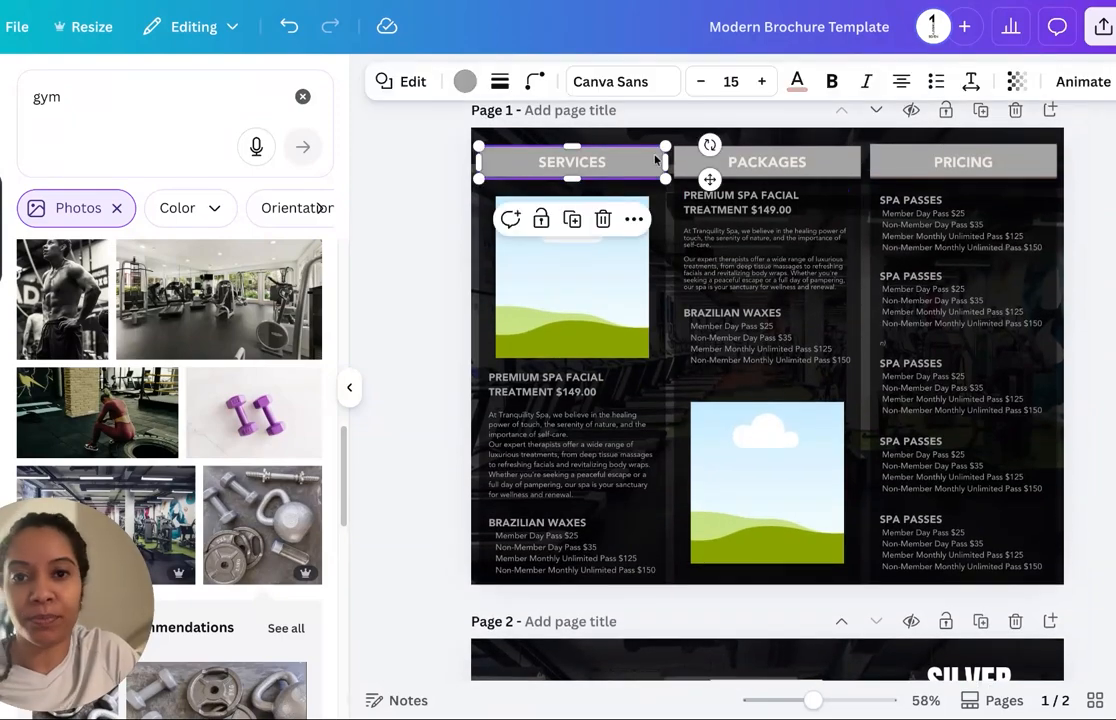
left_click(853, 157, "shift")
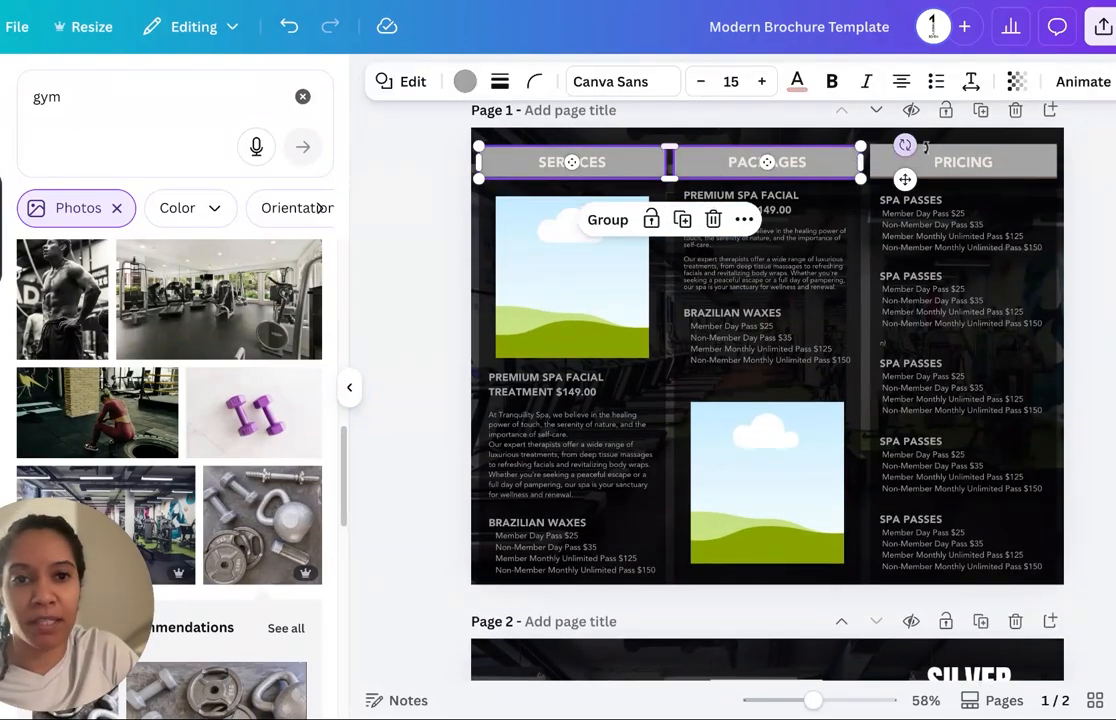
left_click(1036, 157, "shift")
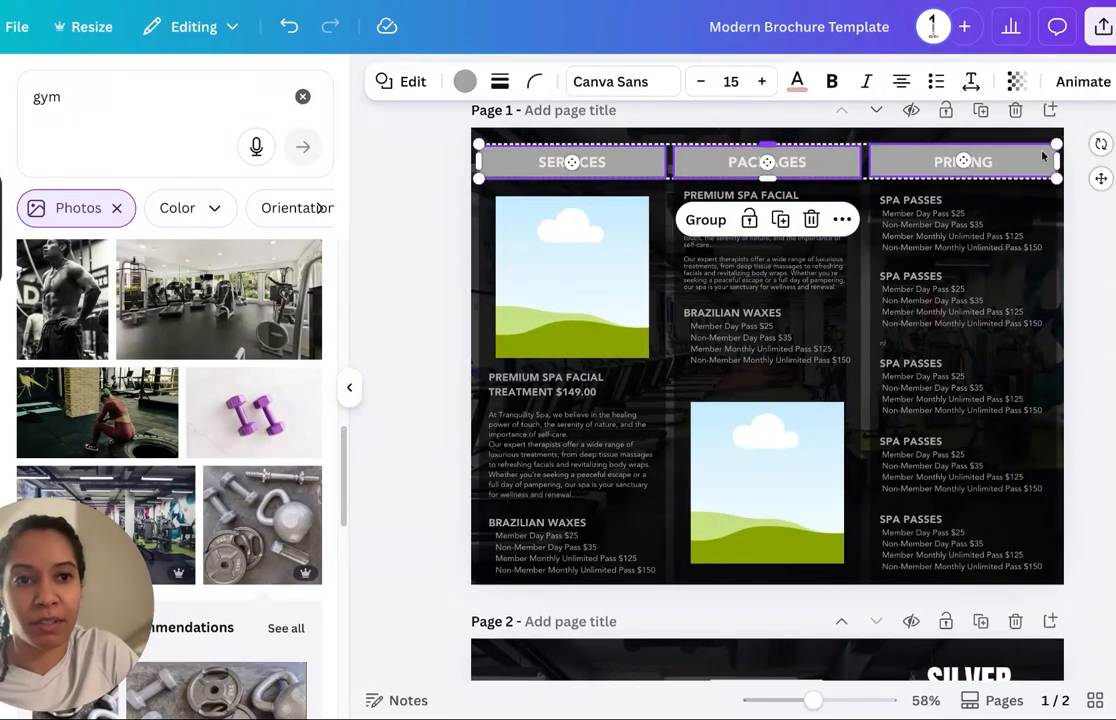
left_click(464, 81)
left_click(258, 267)
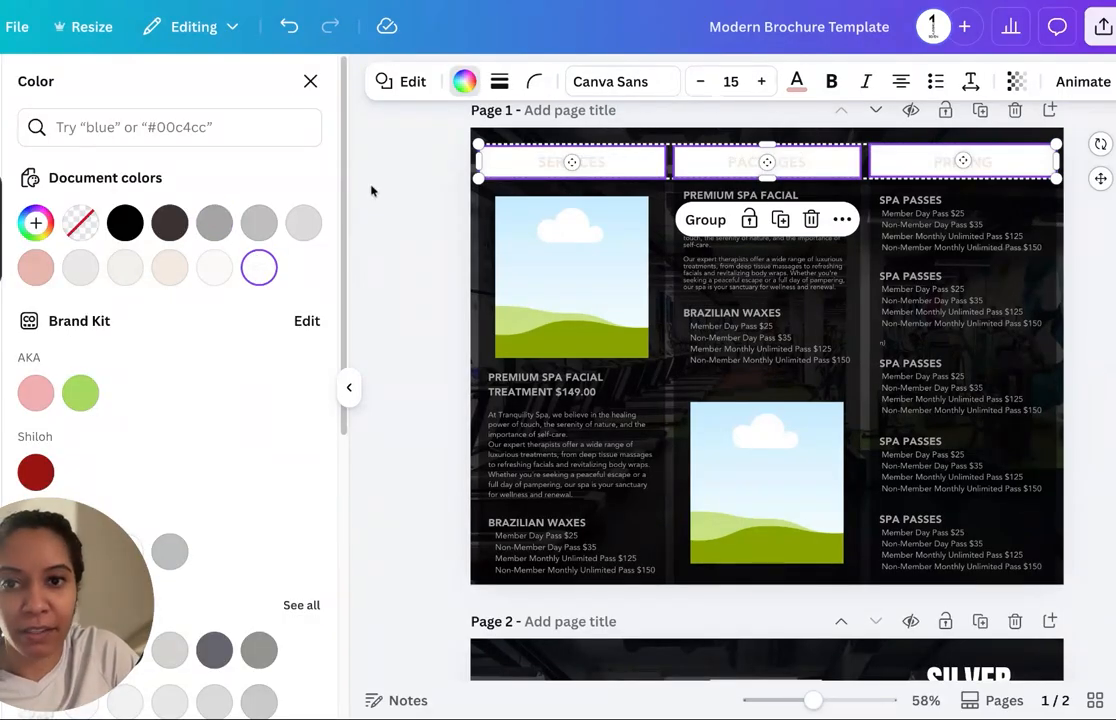
left_click(409, 203)
Step: Change the SERVICES, PACKAGES and PRICING header text to black
left_click(568, 160)
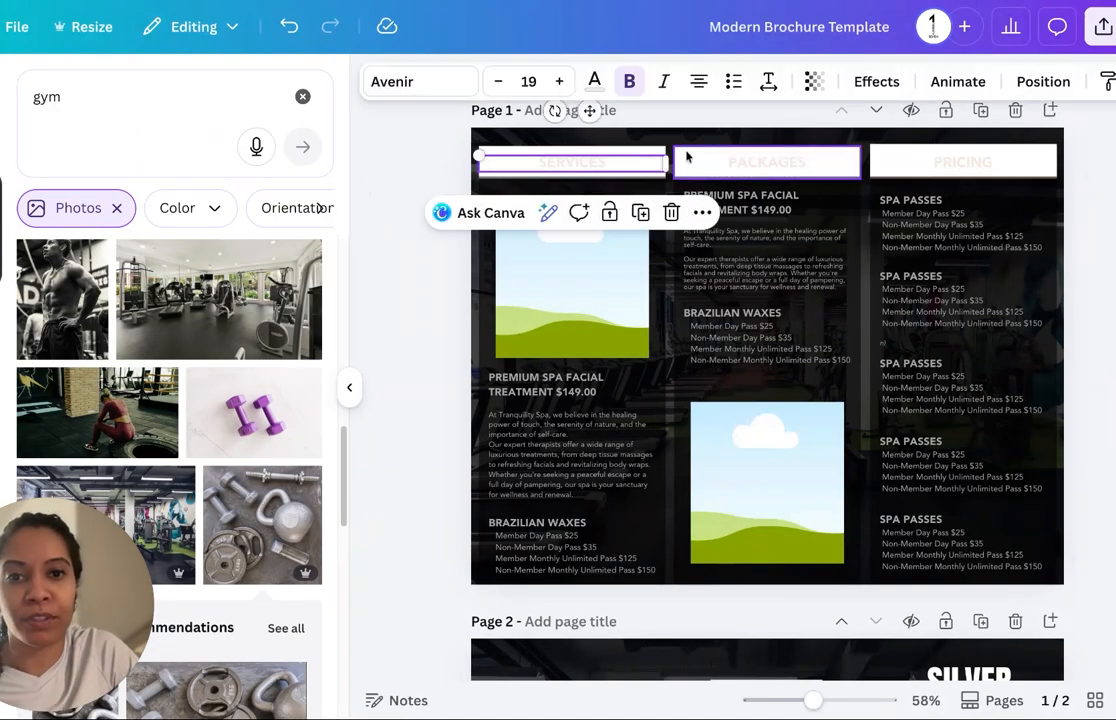
left_click(780, 160, "shift")
left_click(873, 158, "shift")
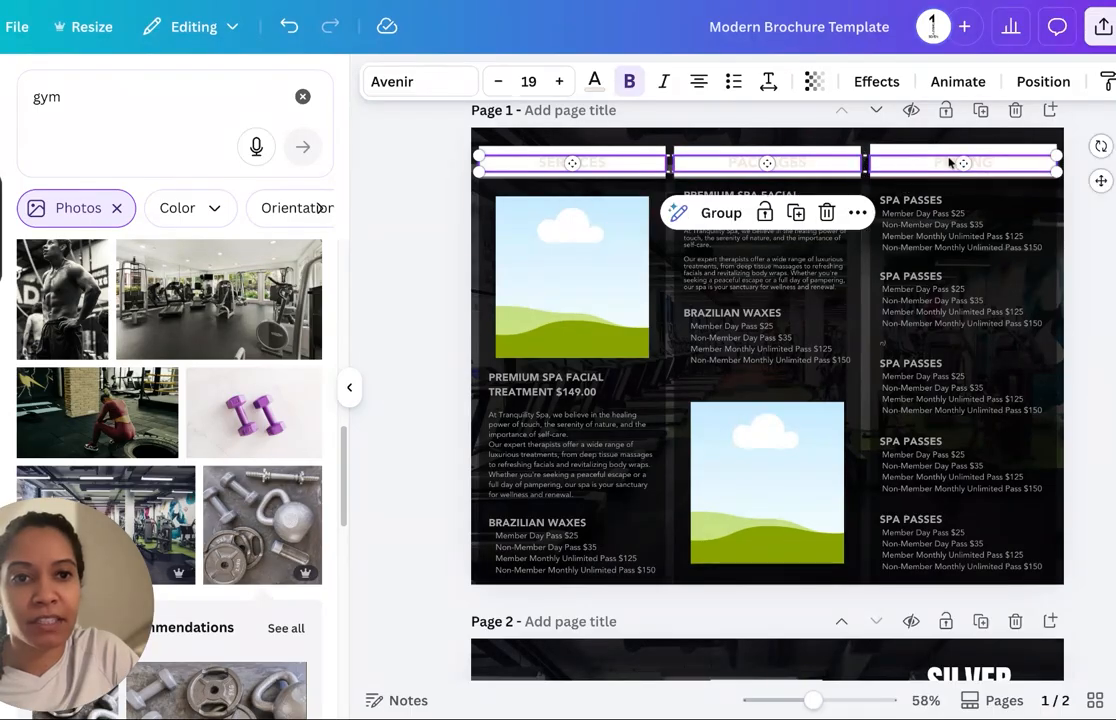
left_click(594, 81)
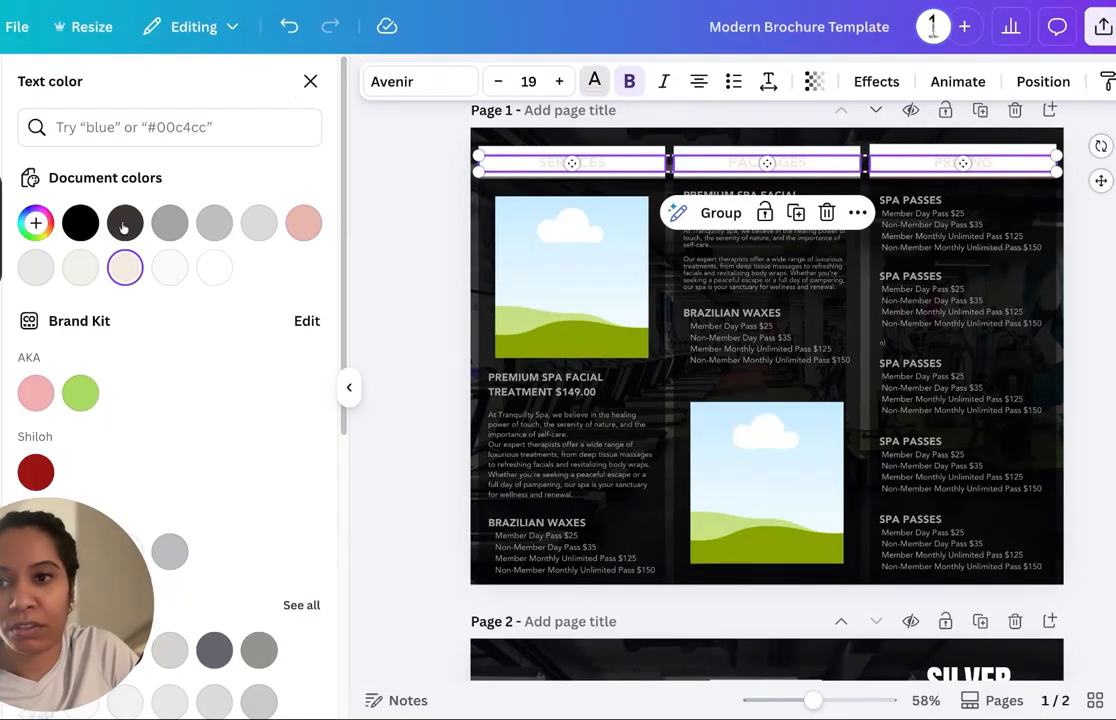
left_click(80, 222)
left_click(409, 268)
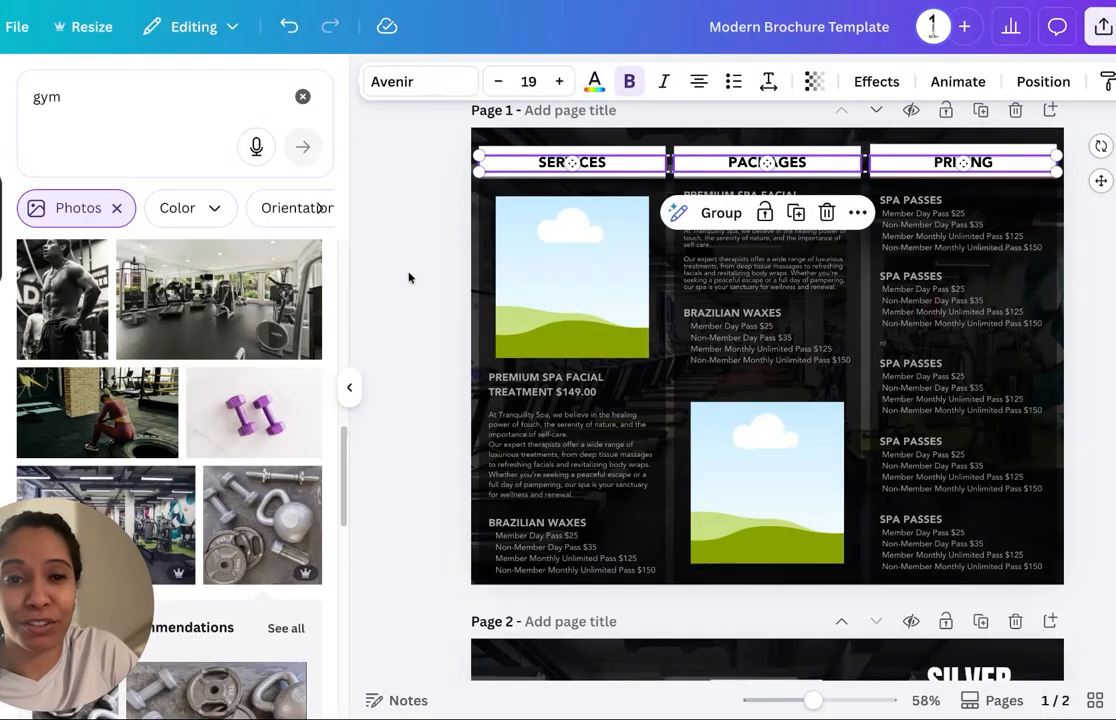
Step: Change the body text in all three columns of page 1 to white
left_click(530, 388)
left_click(760, 240, "shift")
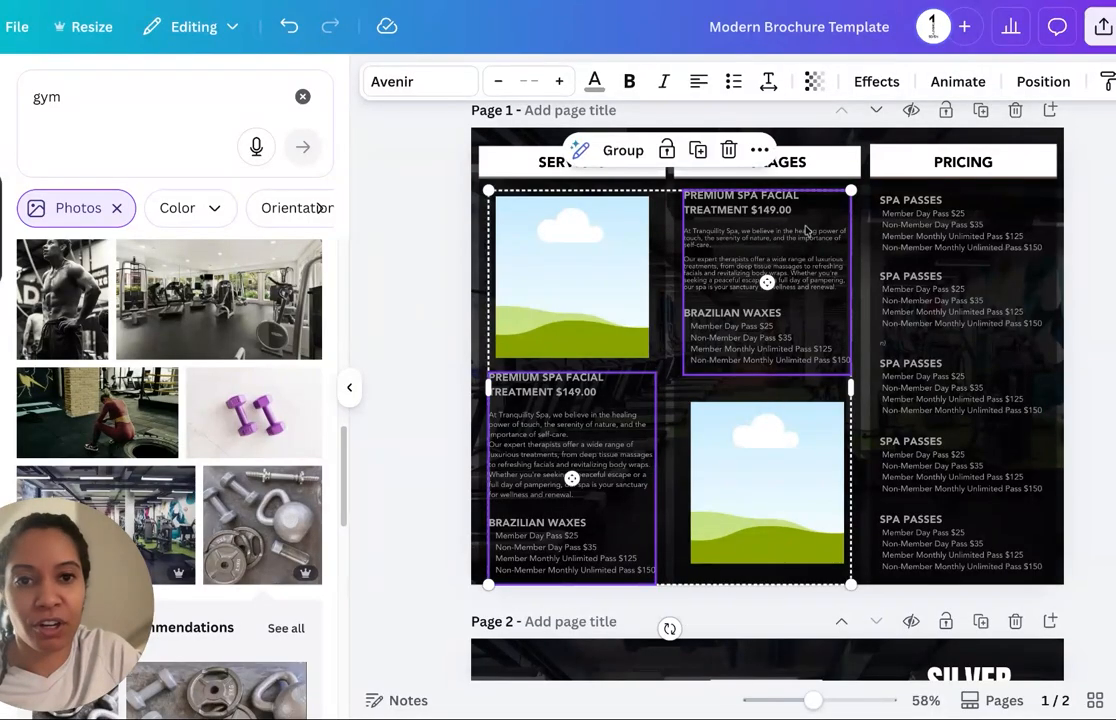
left_click(920, 234, "shift")
left_click(594, 81)
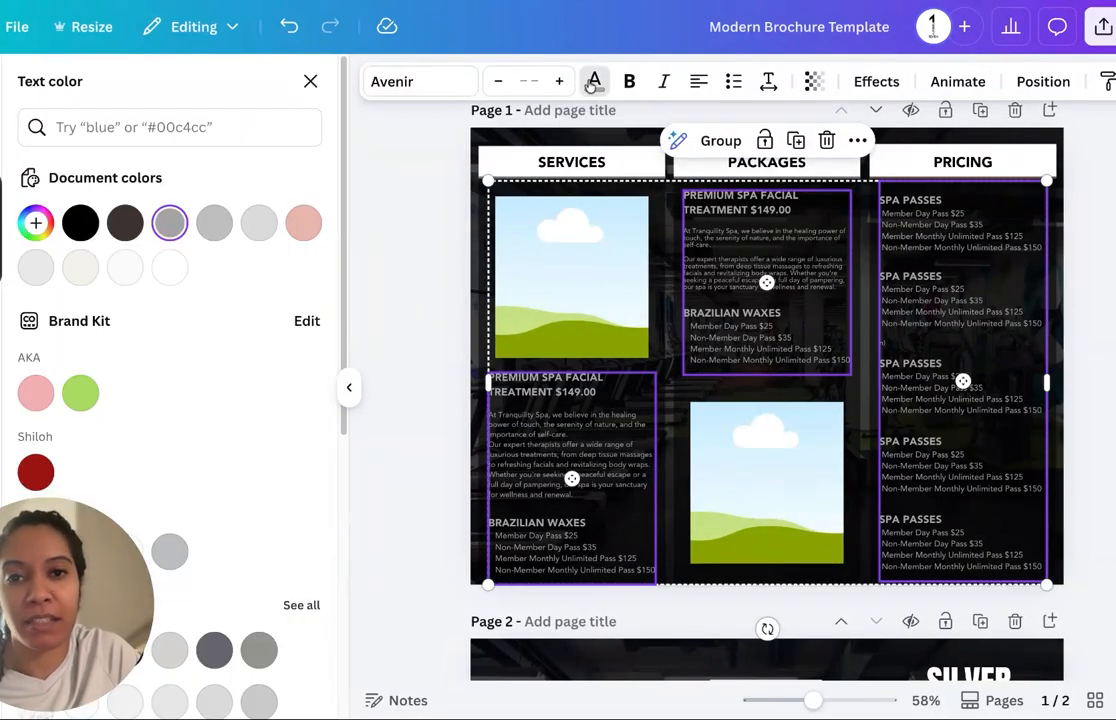
left_click(391, 275)
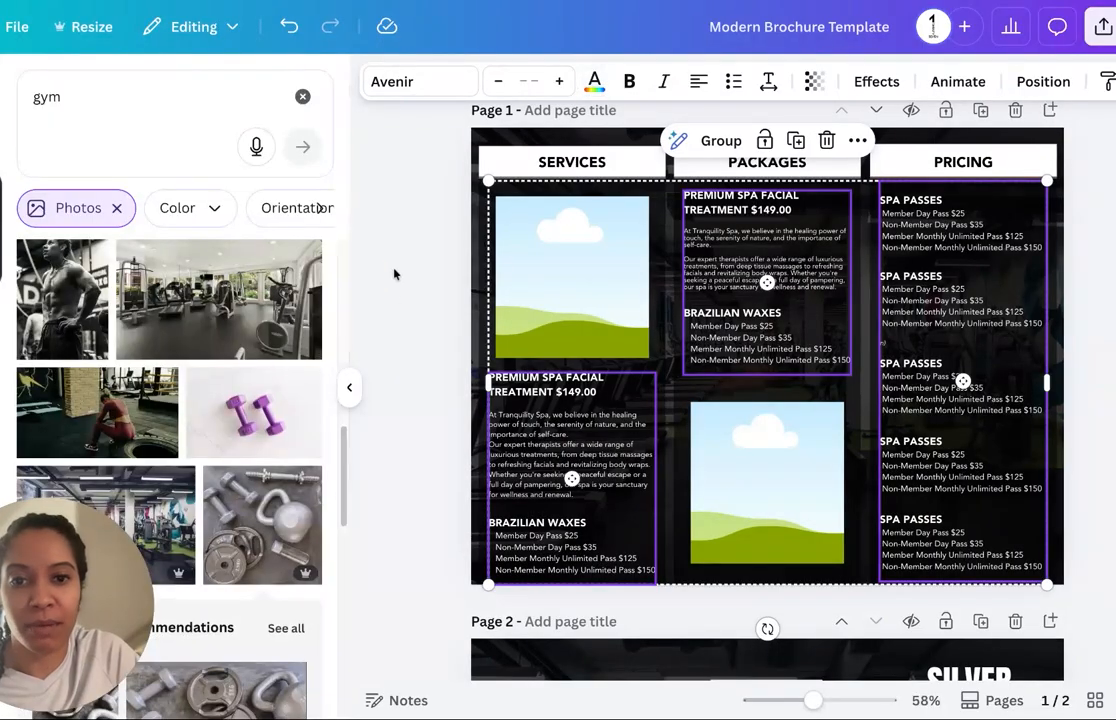
scroll(1006, 420, "down", 5)
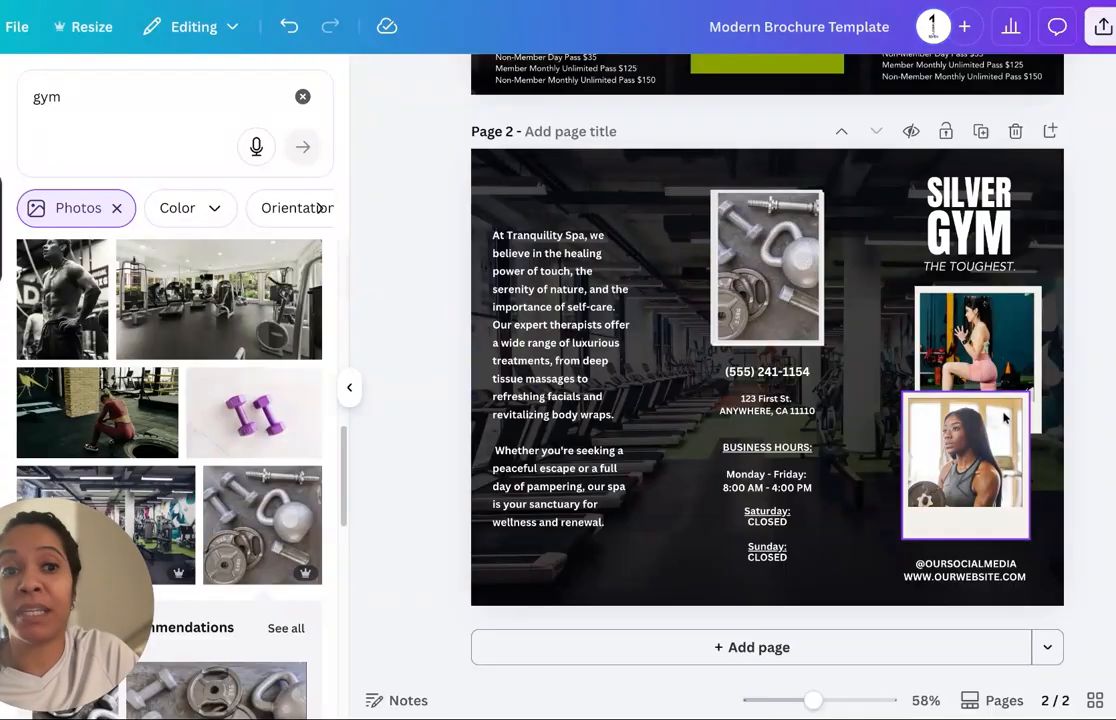
scroll(1006, 420, "up", 3)
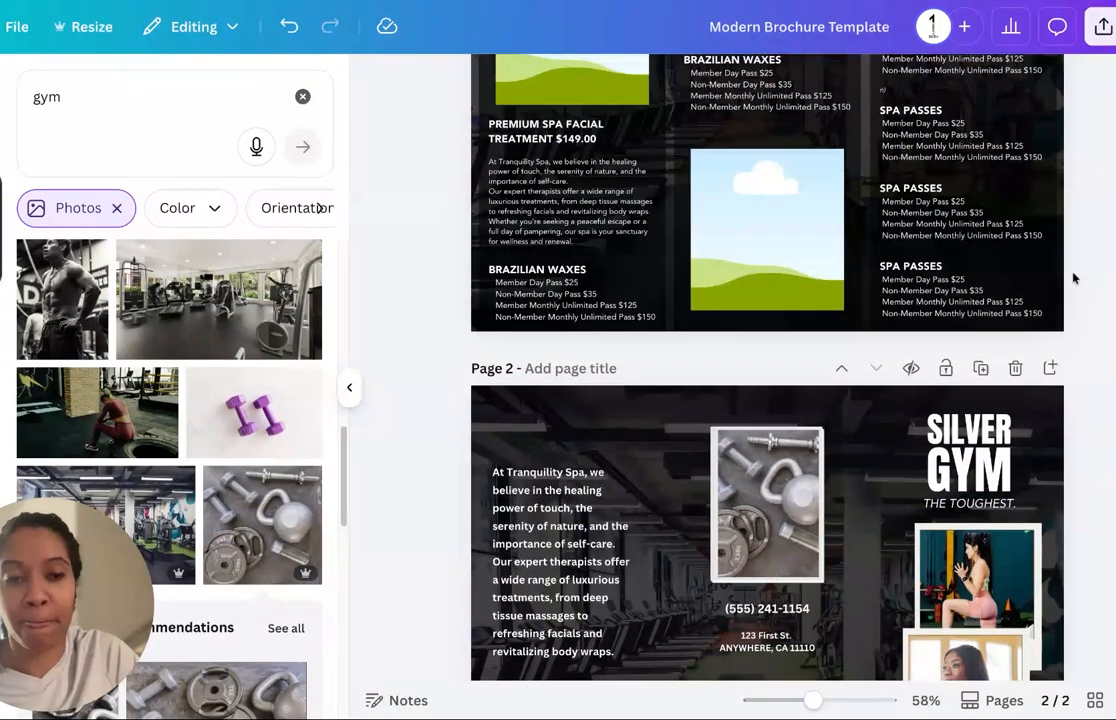
scroll(1094, 235, "up", 2)
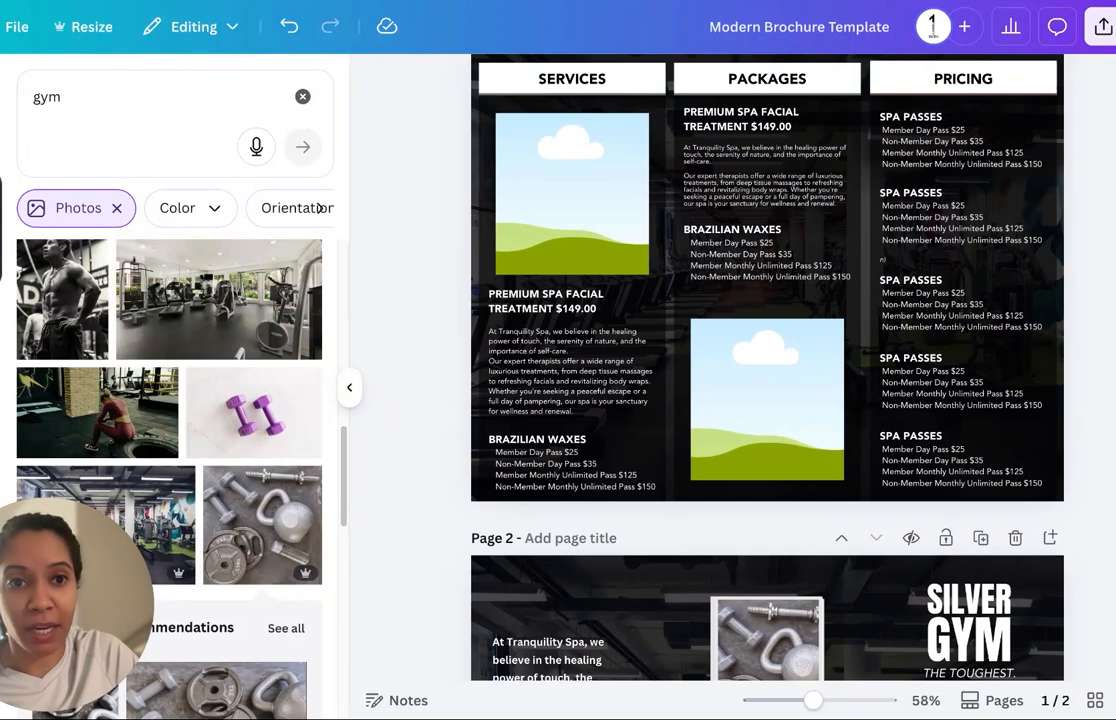
scroll(767, 300, "up", 1)
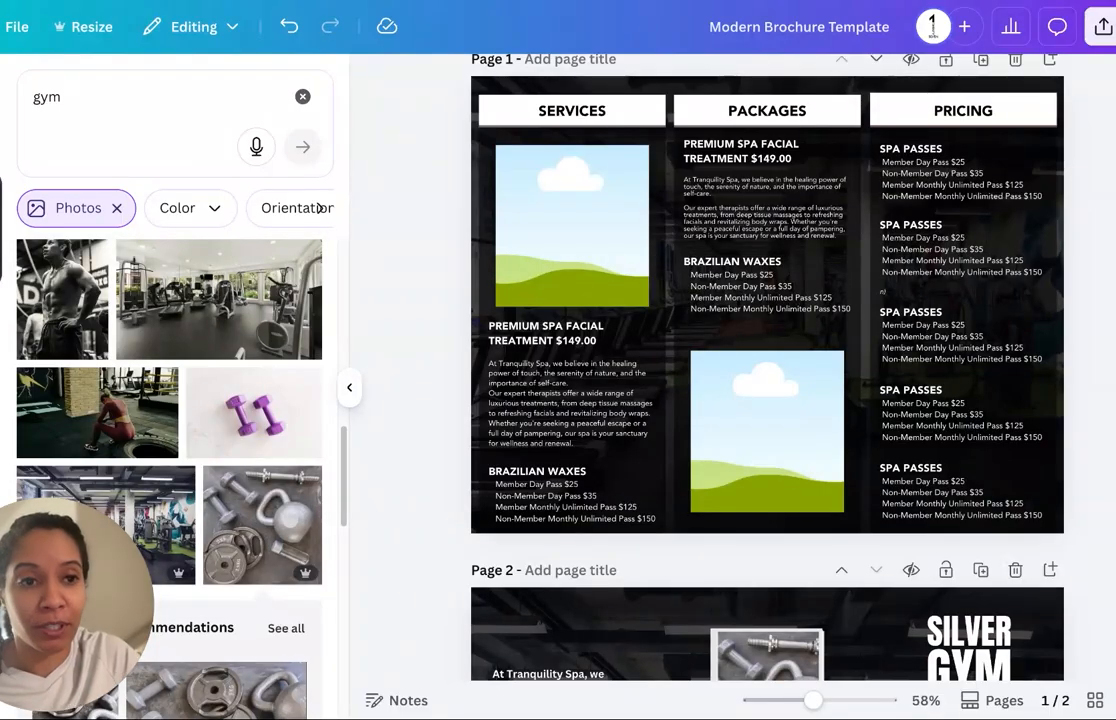
scroll(767, 367, "up", 1)
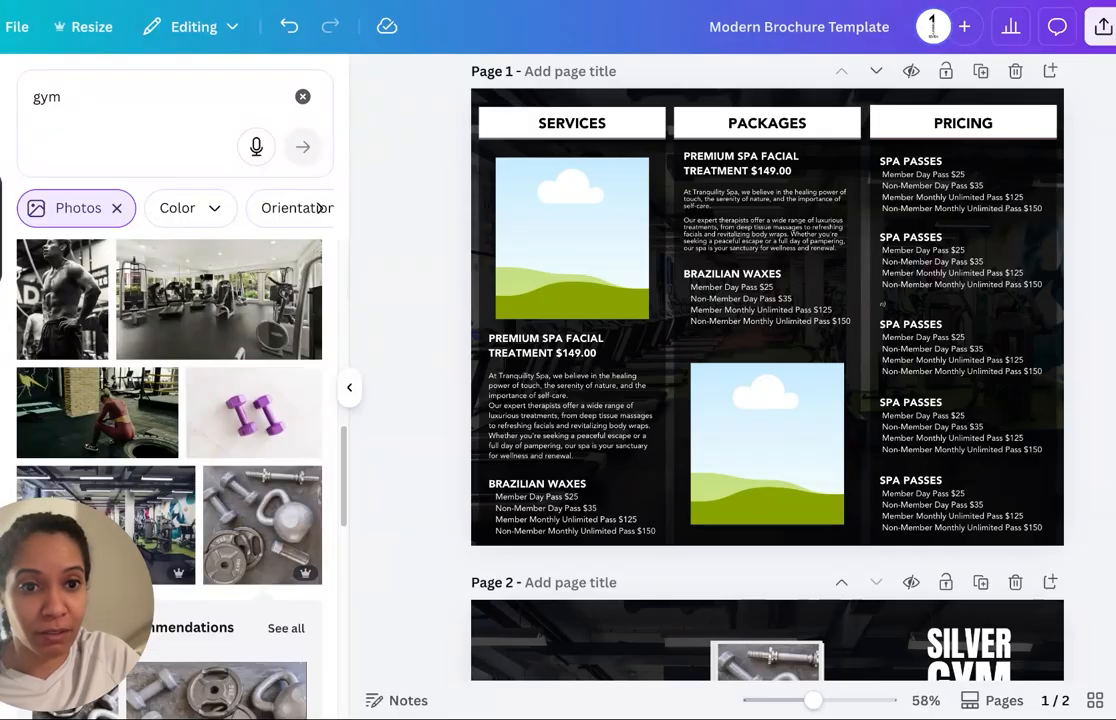
Step: Delete the stray characters between the second and third price blocks in the PRICING column
left_click(900, 303)
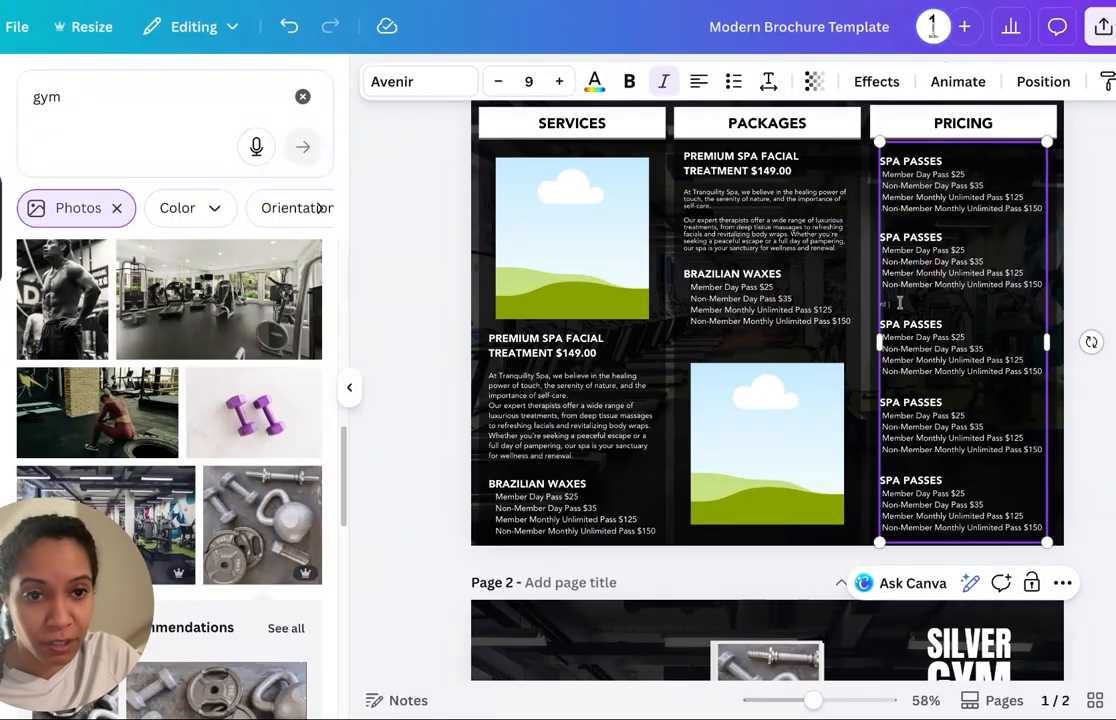
key("BackSpace")
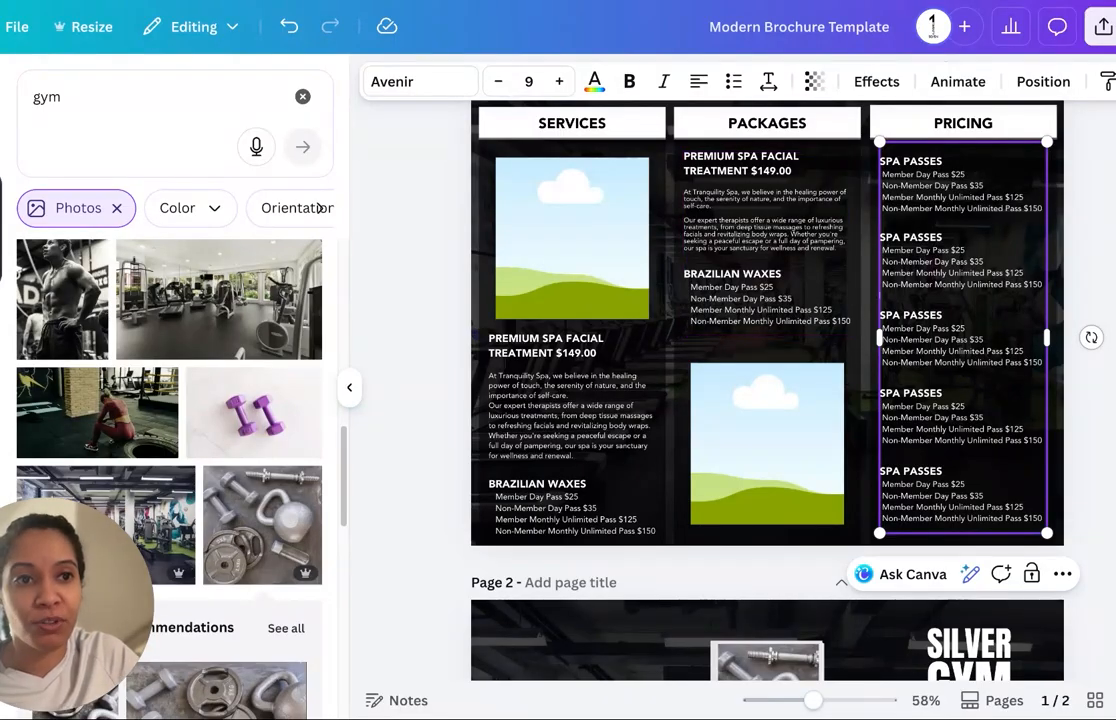
Step: Replace the first SPA PASSES heading in the PRICING column with BOOTCAMP CLASSES
scroll(1066, 384, "down", 5)
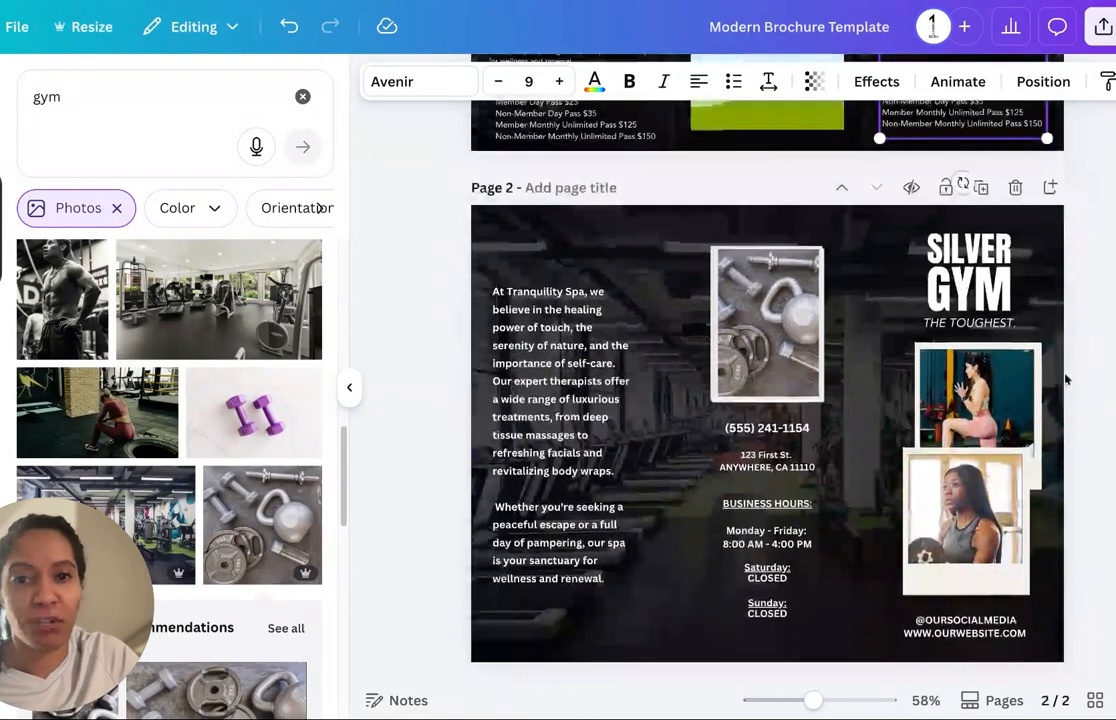
scroll(1066, 384, "up", 5)
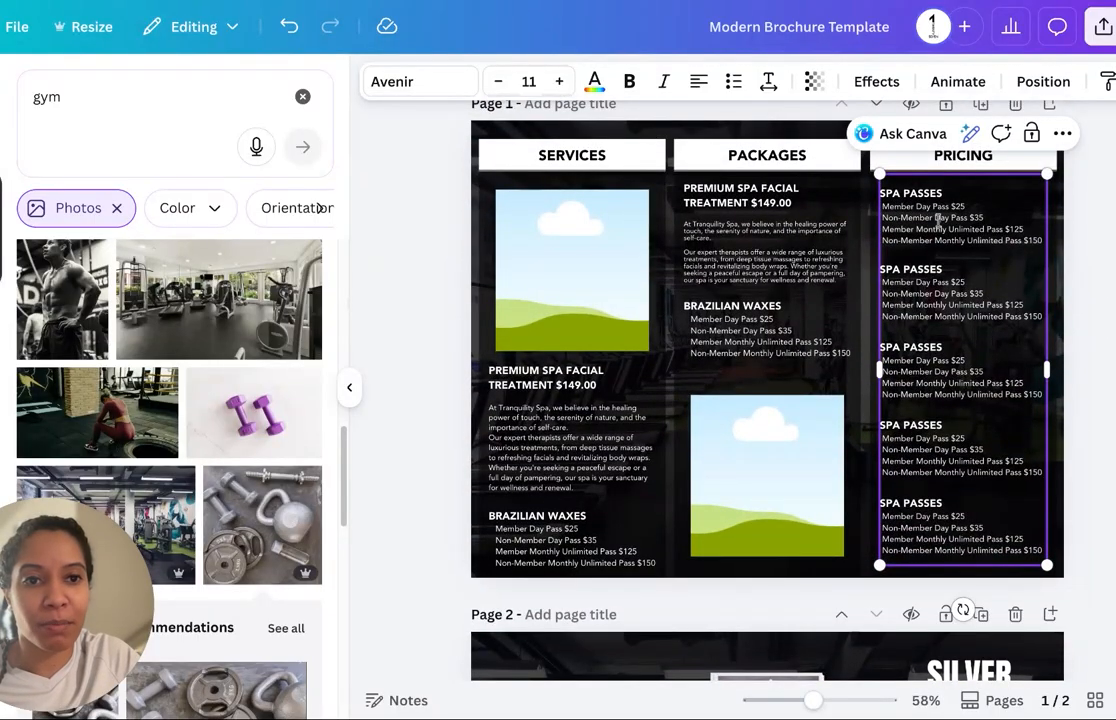
left_click_drag(945, 190, 880, 193)
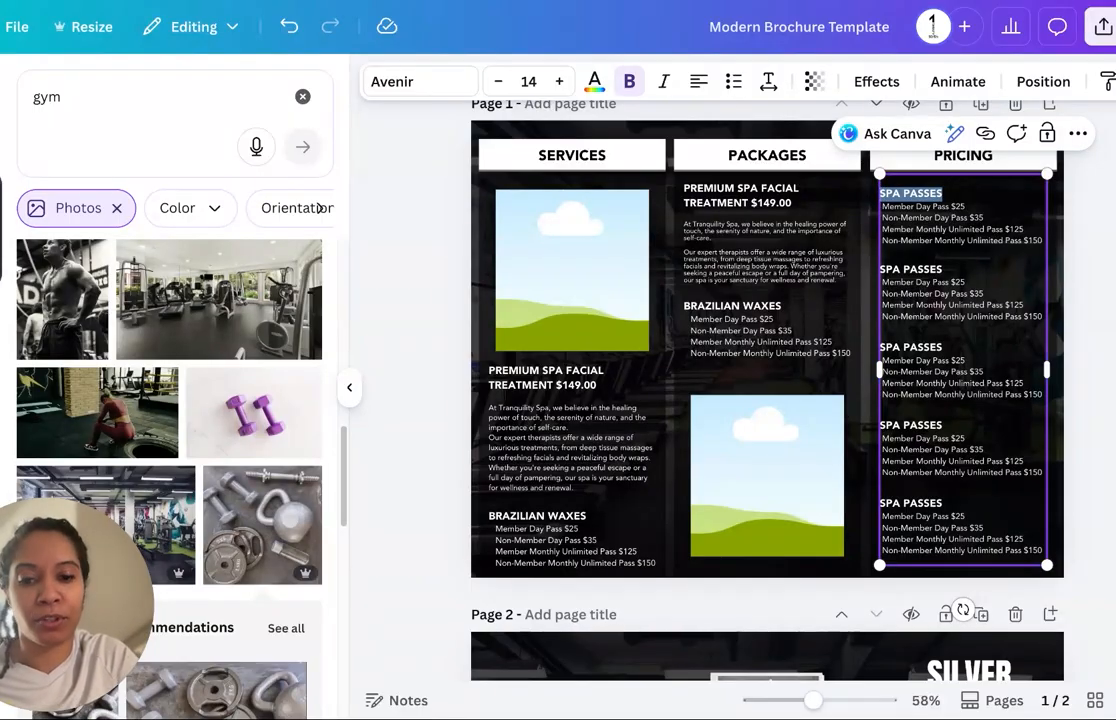
type("Boot")
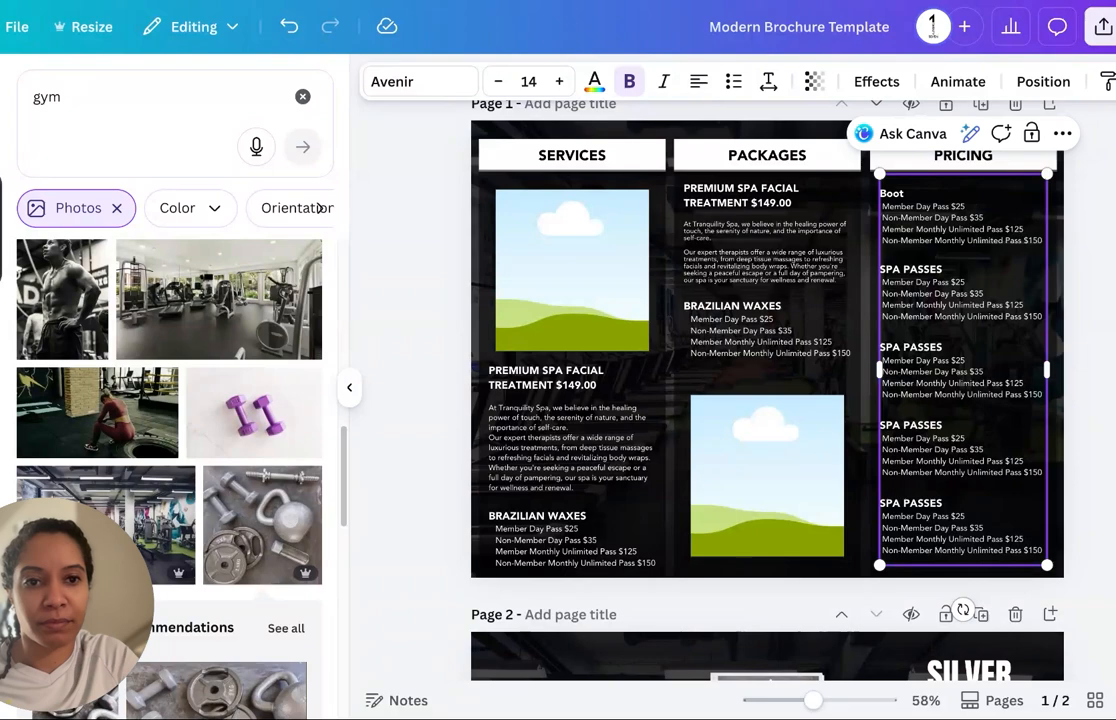
key("BackSpace")
key("BackSpace")
key("BackSpace")
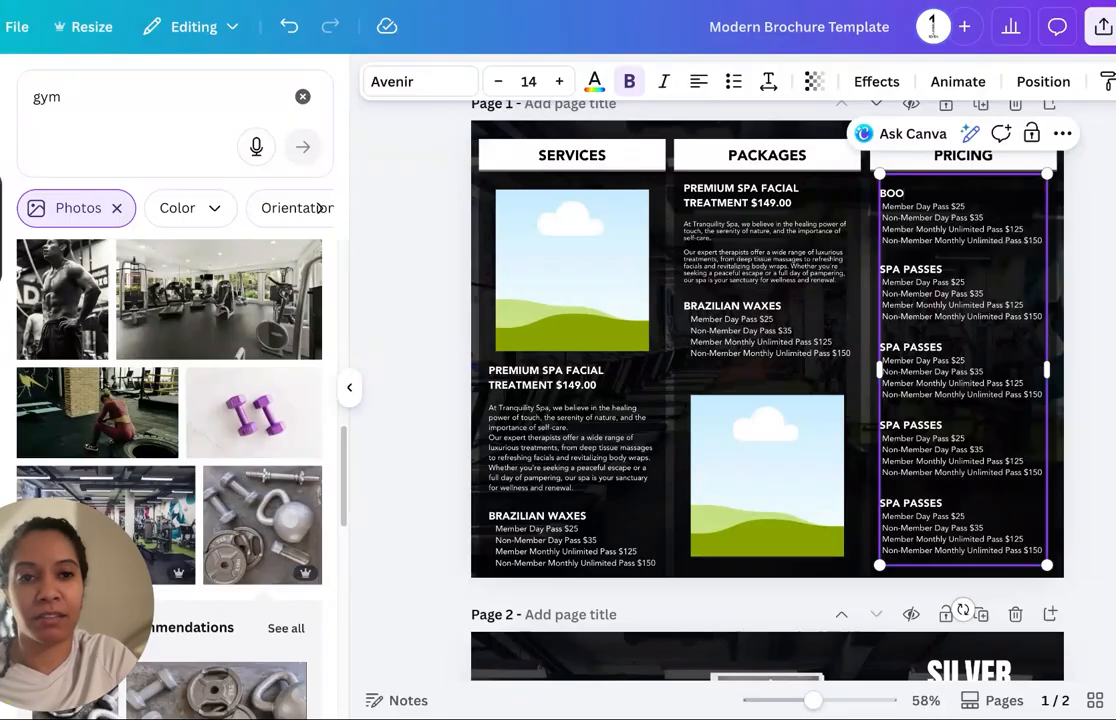
type("TCA")
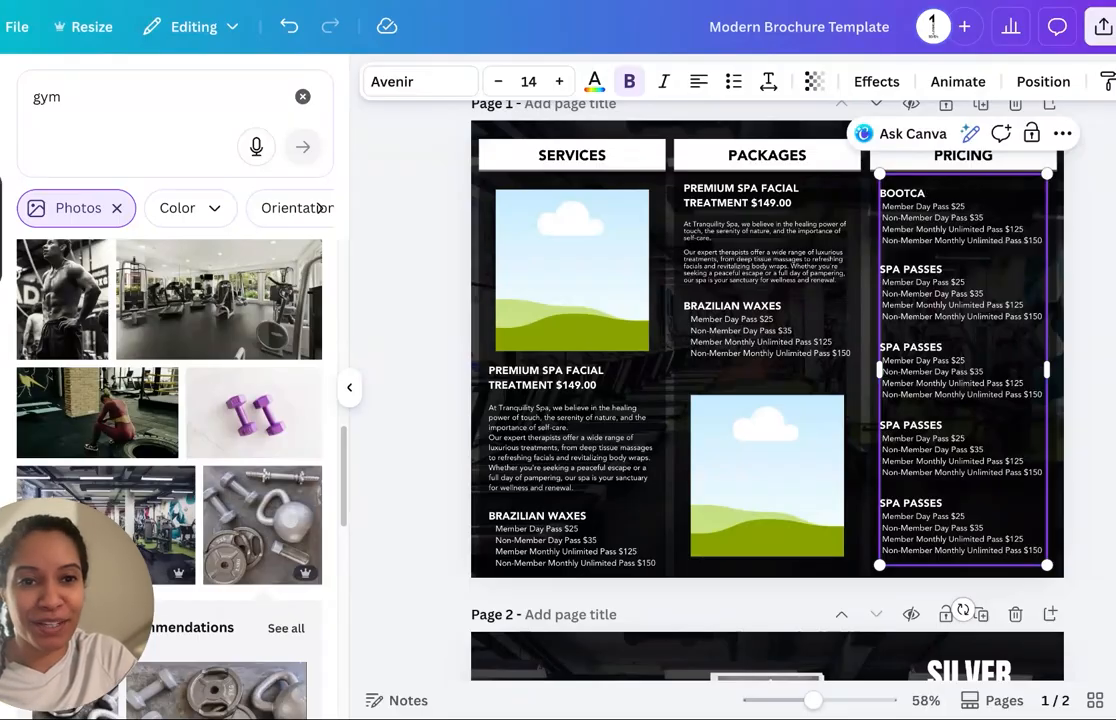
type("MP CLASSES")
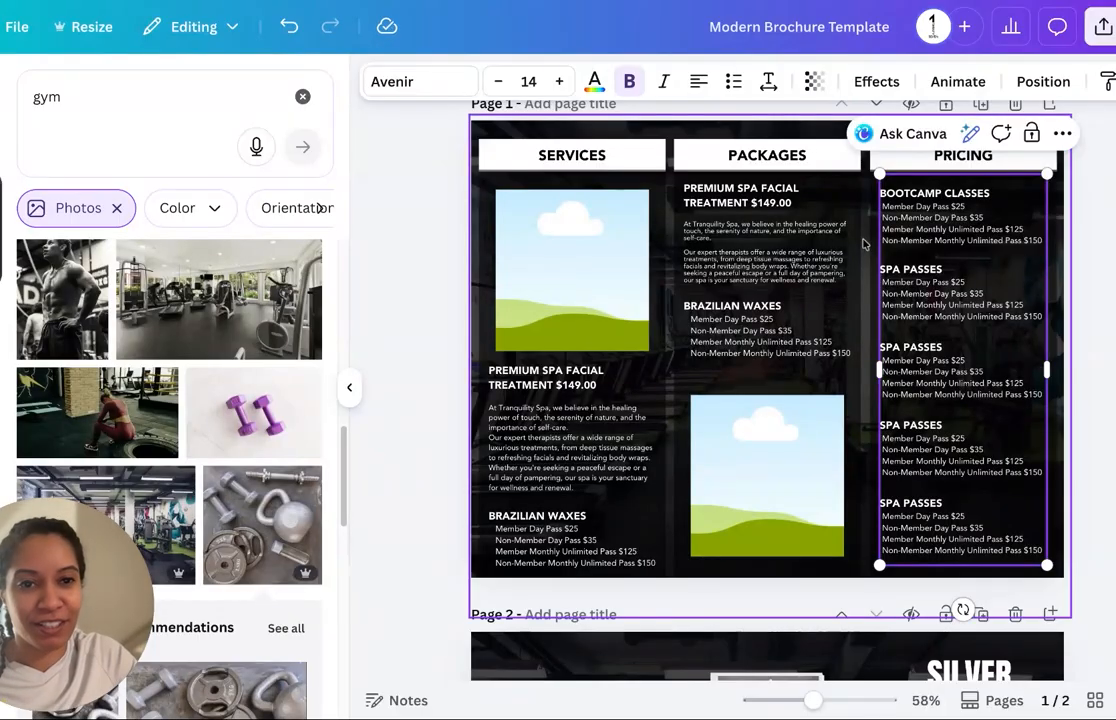
Step: Replace the second heading in the PRICING column with DROP IN MEMBERSHIP
left_click_drag(949, 272, 880, 216)
left_click(927, 271)
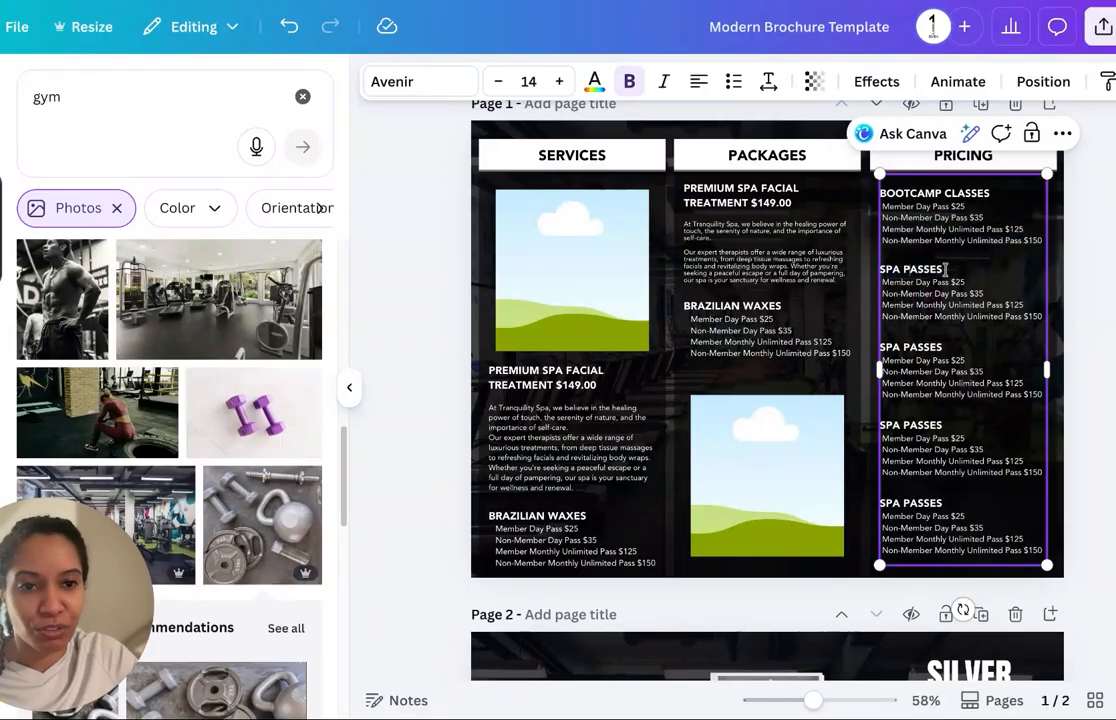
left_click_drag(946, 270, 880, 270)
type("PROP IN: ME")
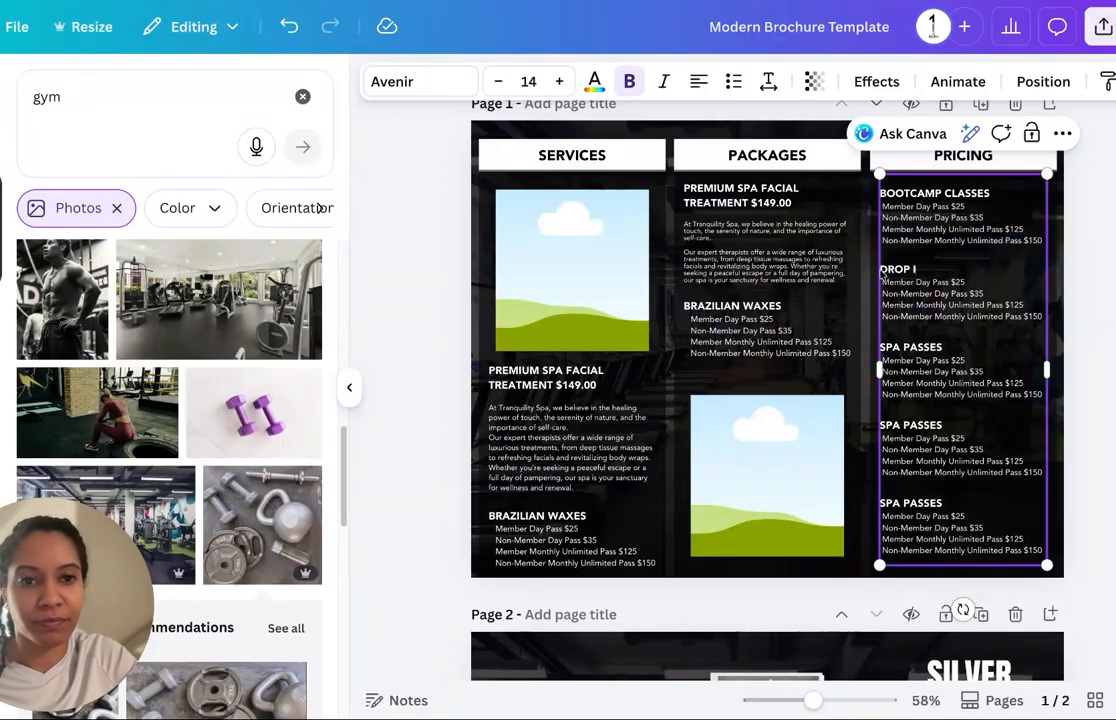
key("BackSpace")
key("BackSpace")
key("BackSpace")
key("BackSpace")
type("MM")
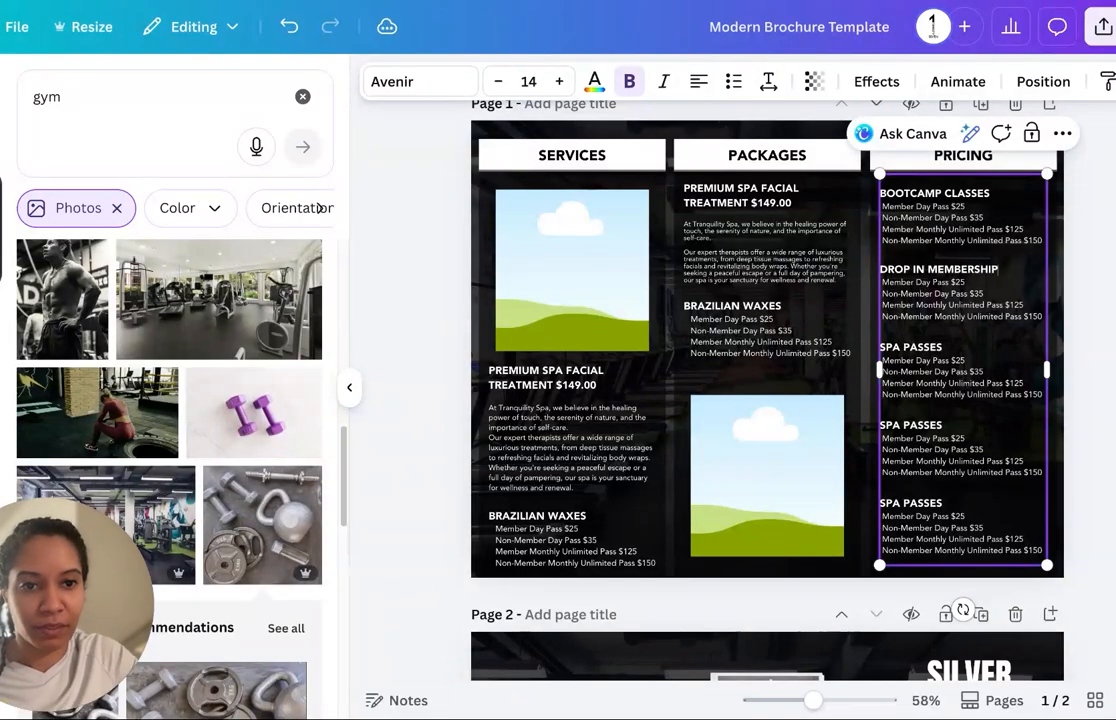
Step: Replace the third heading in the PRICING column with GROUP TRAINING and make it bold
triple_click(902, 346)
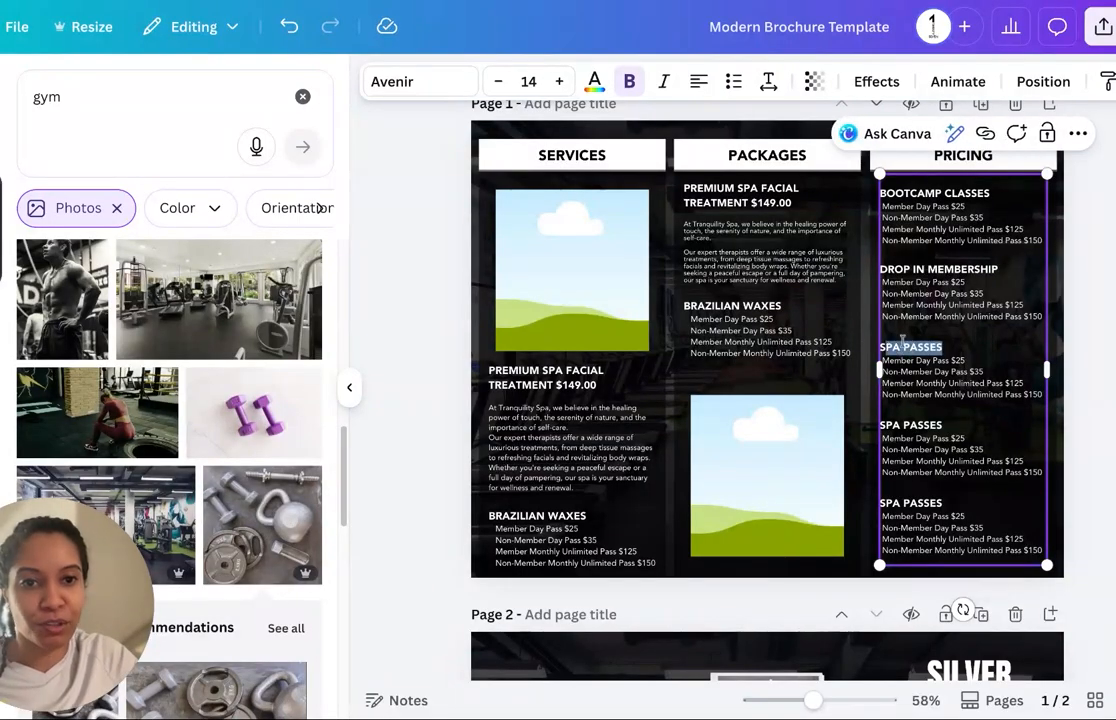
type("GROUP")
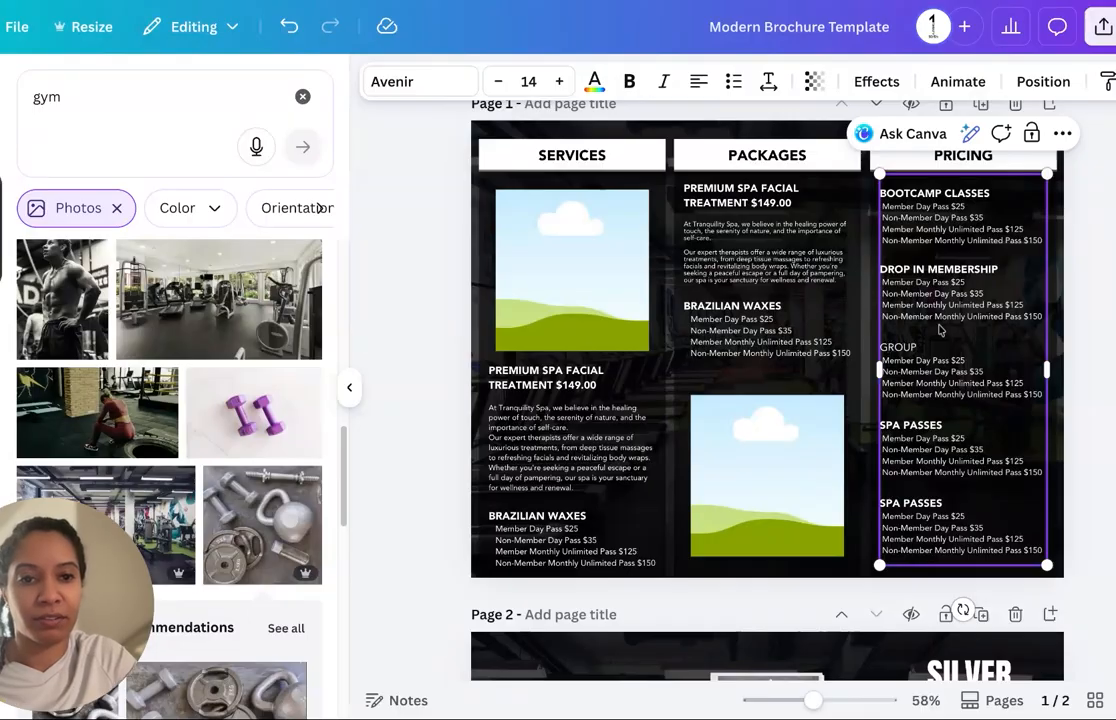
type(" TRAINING")
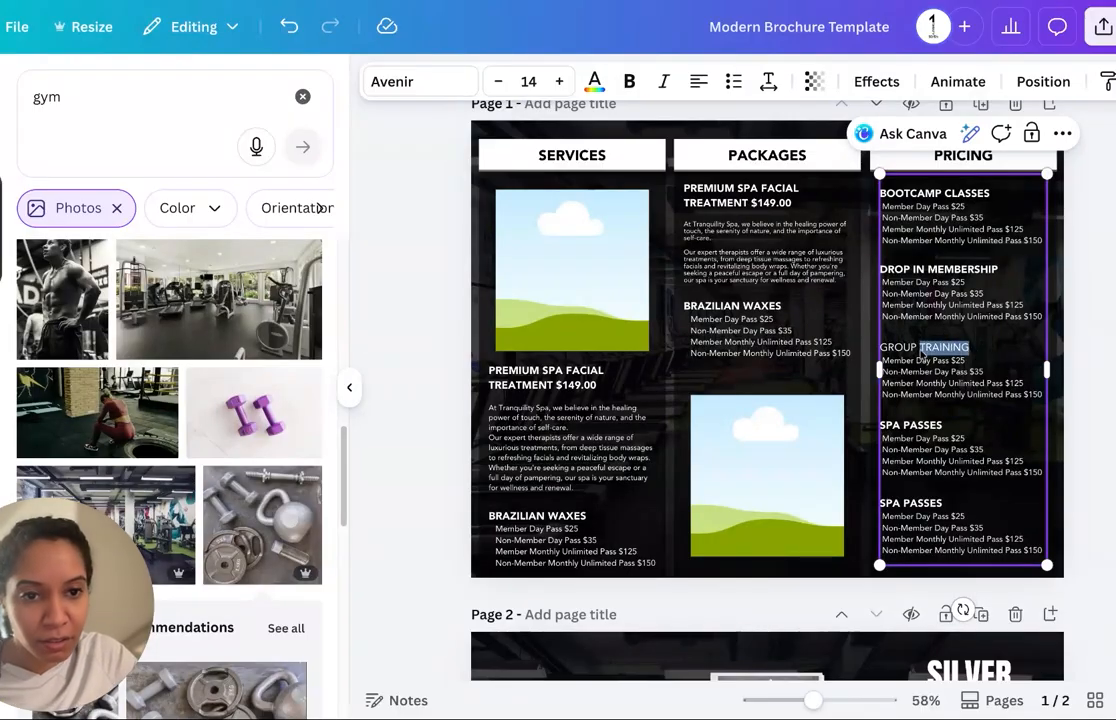
key("shift+Home")
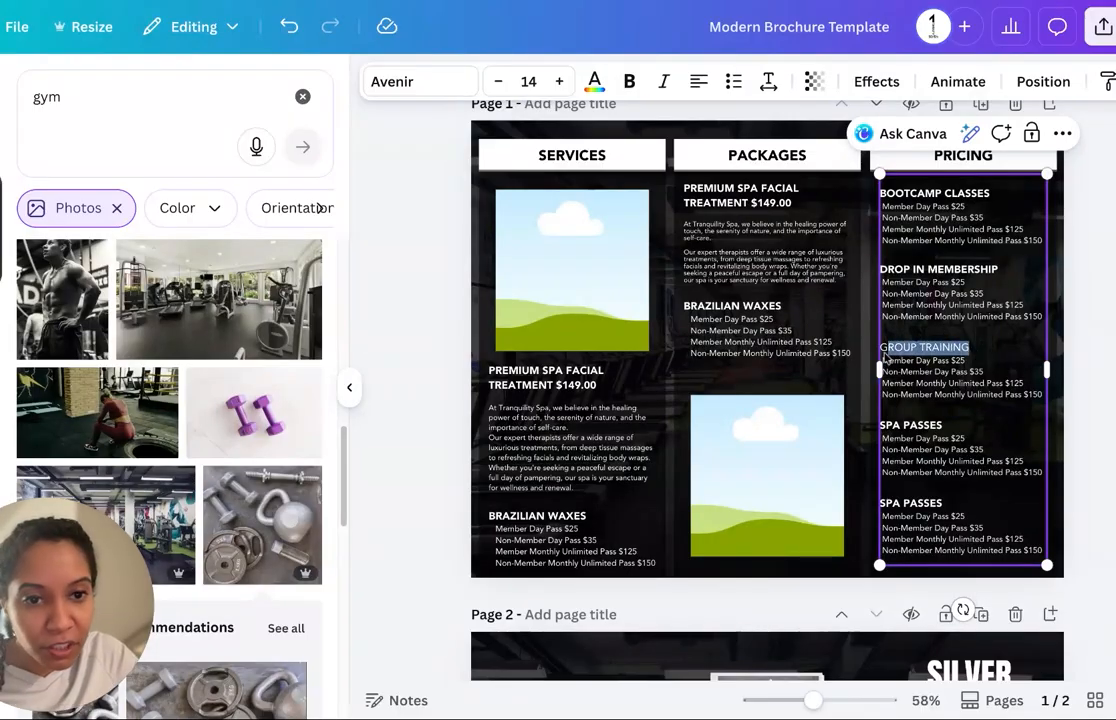
key("ctrl+b")
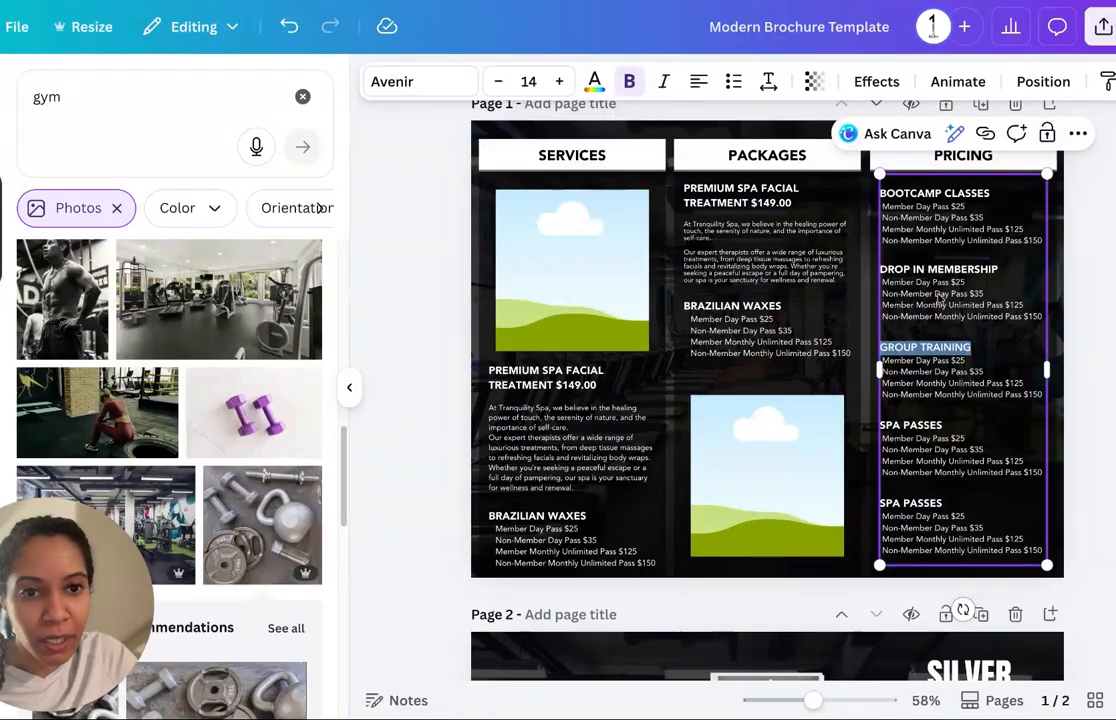
left_click(973, 327)
left_click(945, 273)
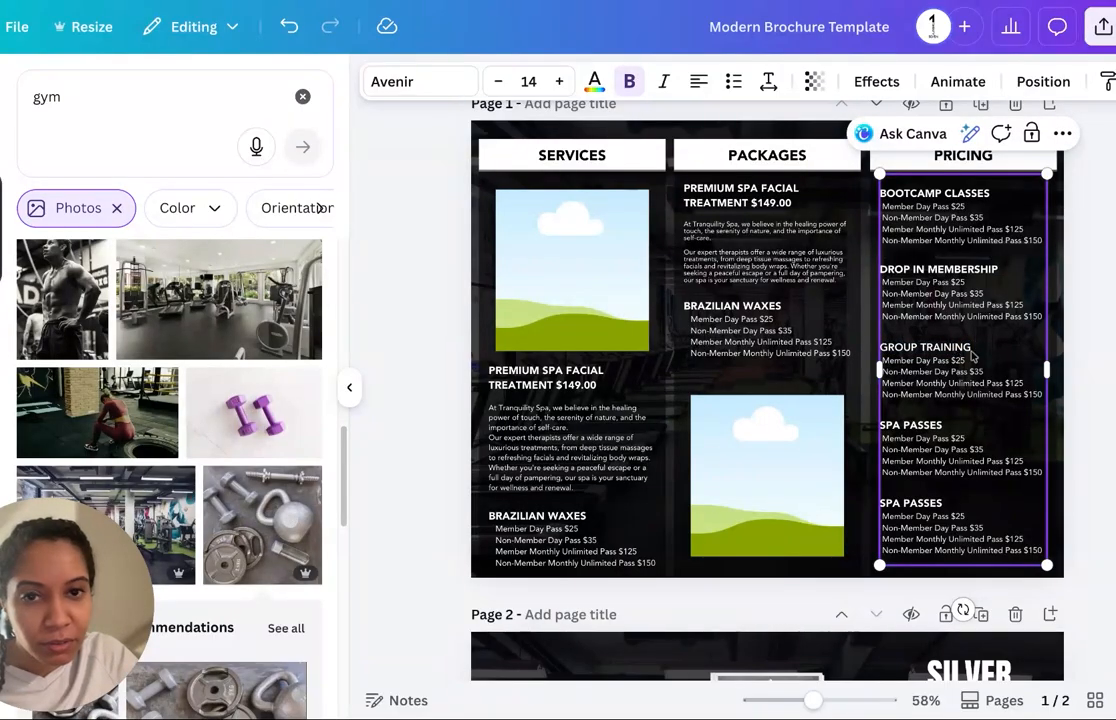
Step: Set the GROUP TRAINING heading's font to Avenir ExtraBold
left_click_drag(984, 357, 881, 350)
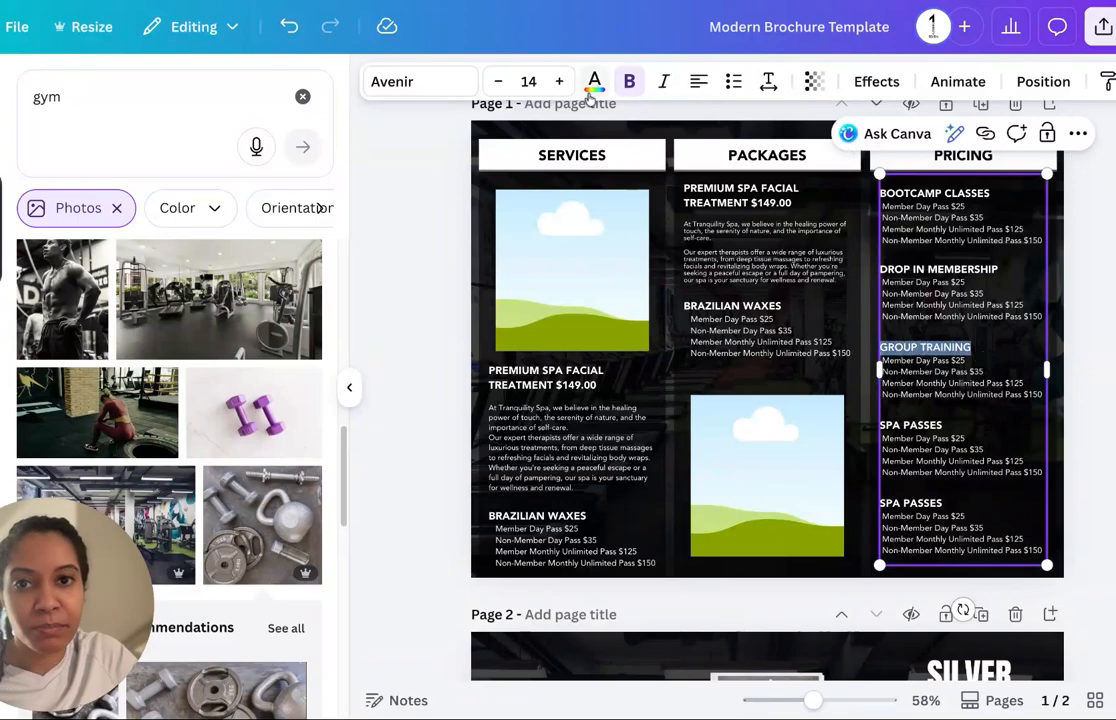
left_click(459, 88)
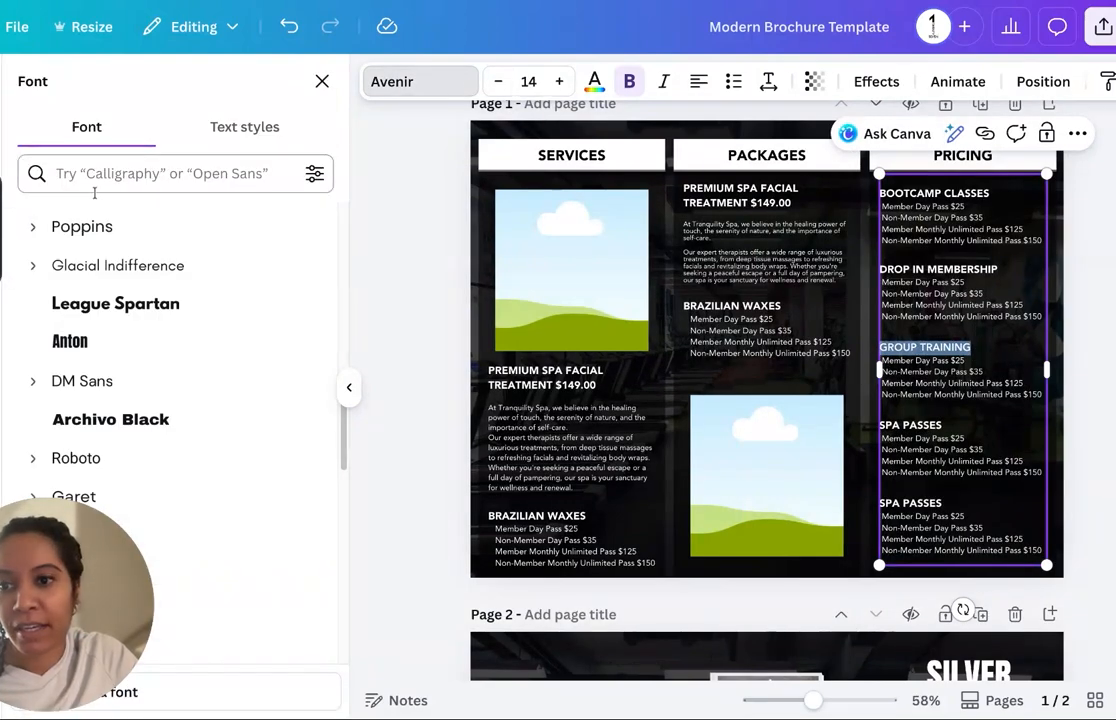
type("AVENIR")
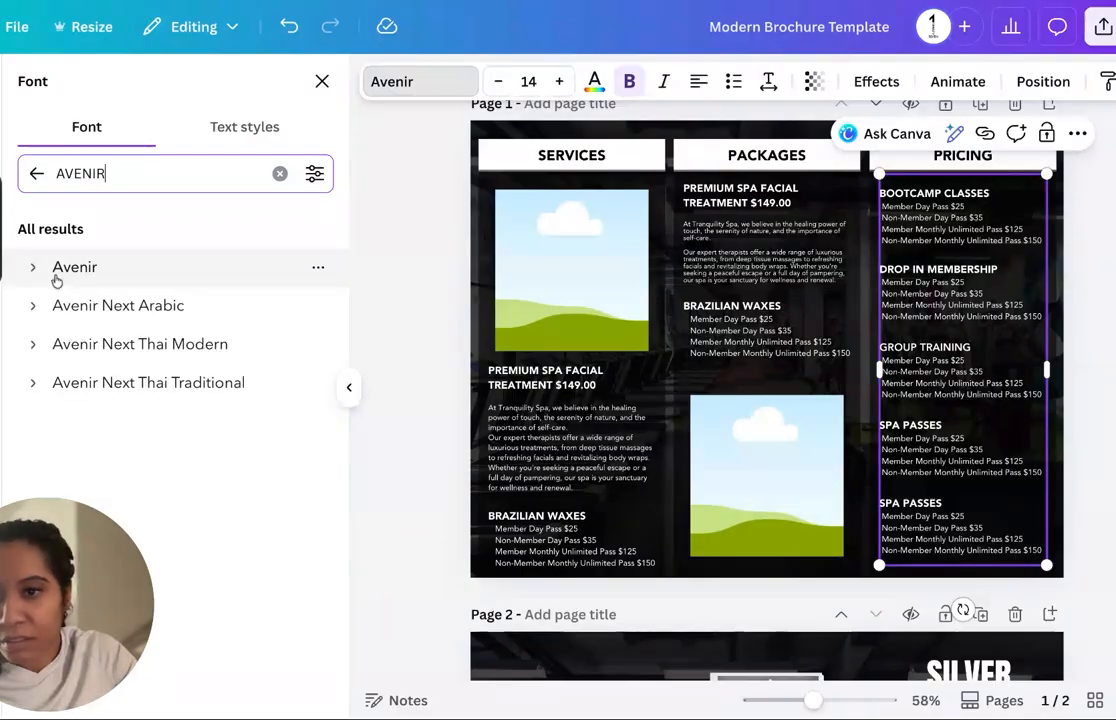
left_click(33, 267)
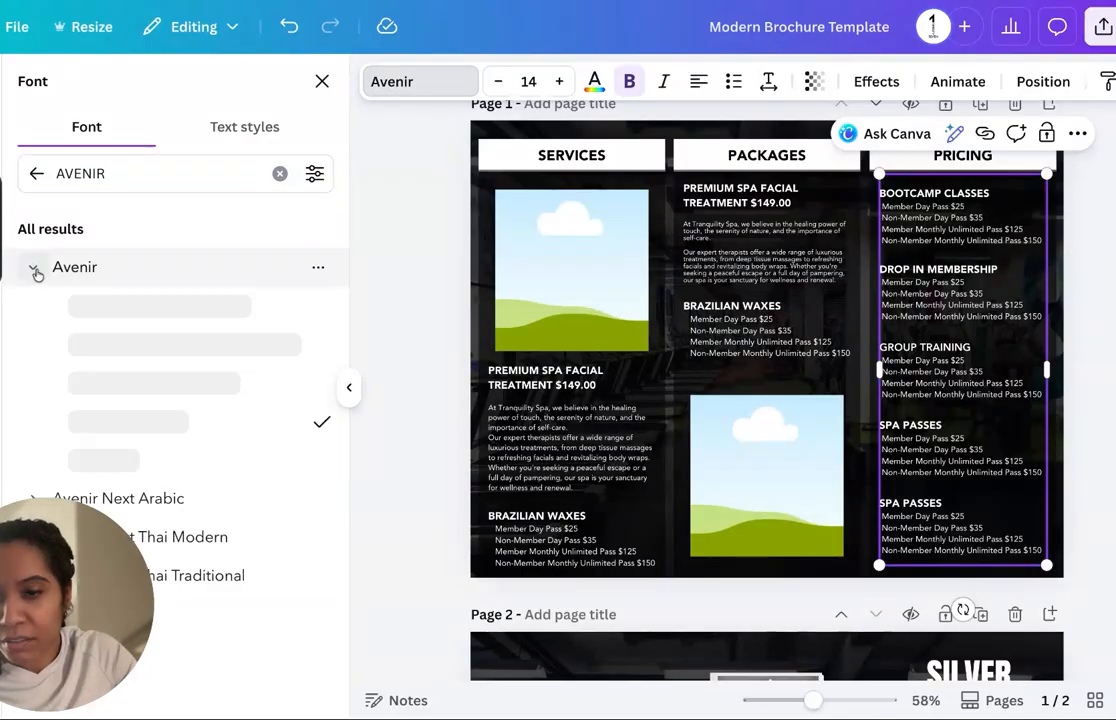
left_click(112, 459)
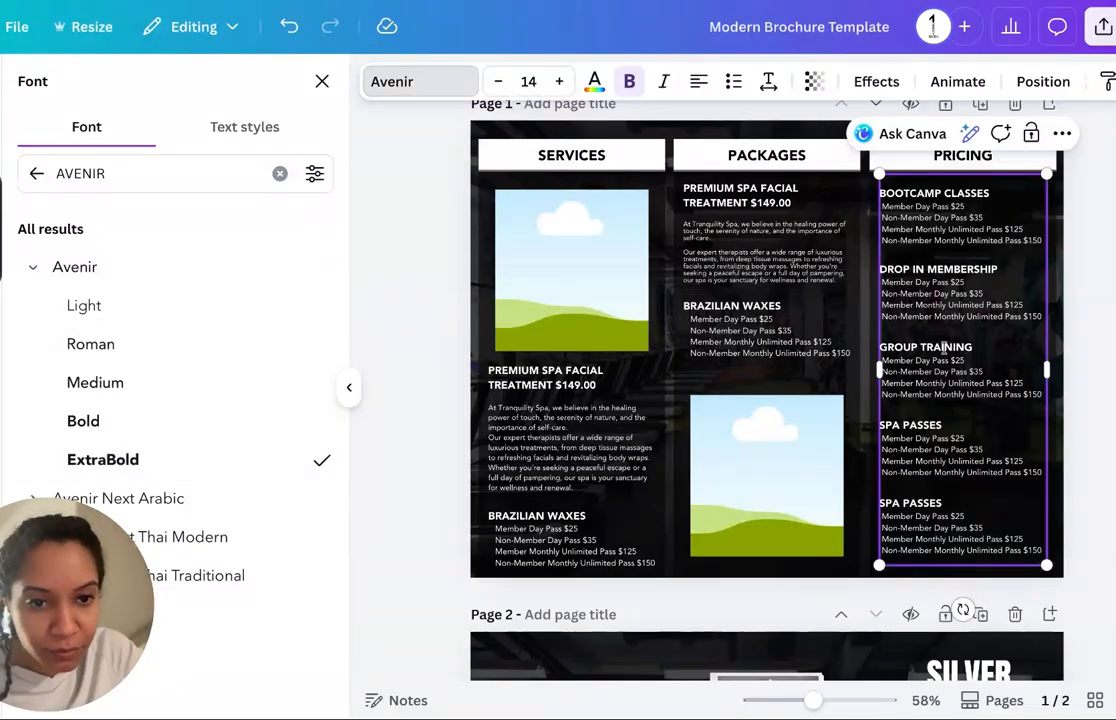
left_click(962, 421)
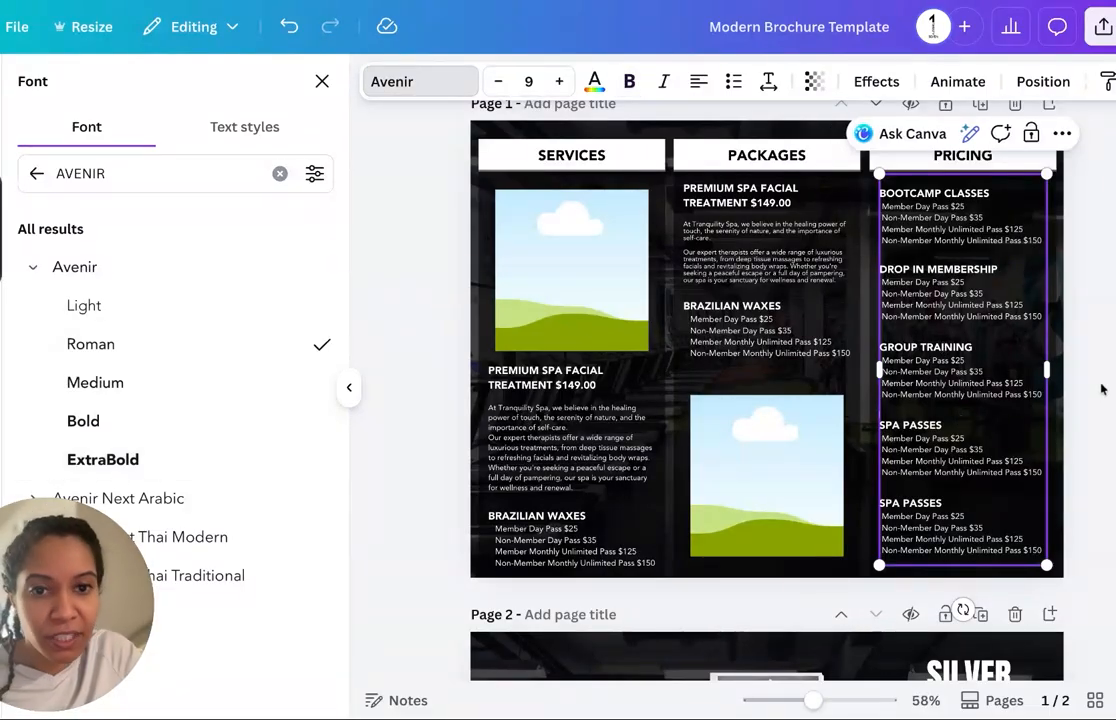
Step: Fill the empty photo frame in the PACKAGES column with the black-and-white photo of the shirtless man
left_click(798, 343)
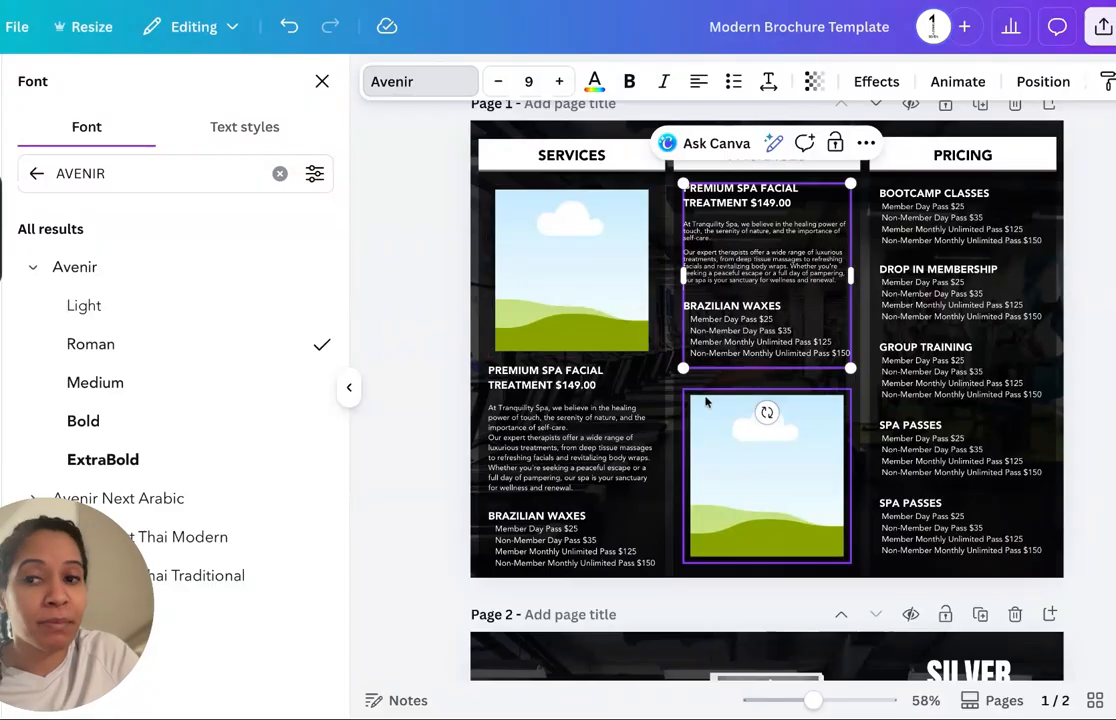
left_click(2, 160)
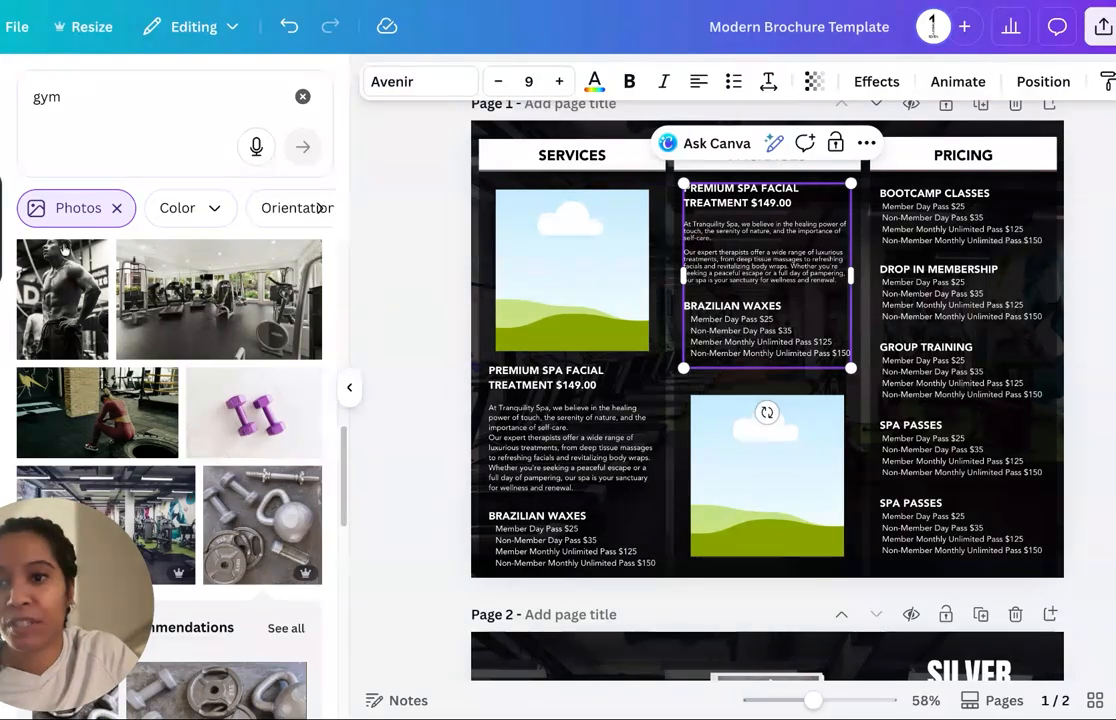
left_click_drag(68, 257, 797, 469)
double_click(795, 440)
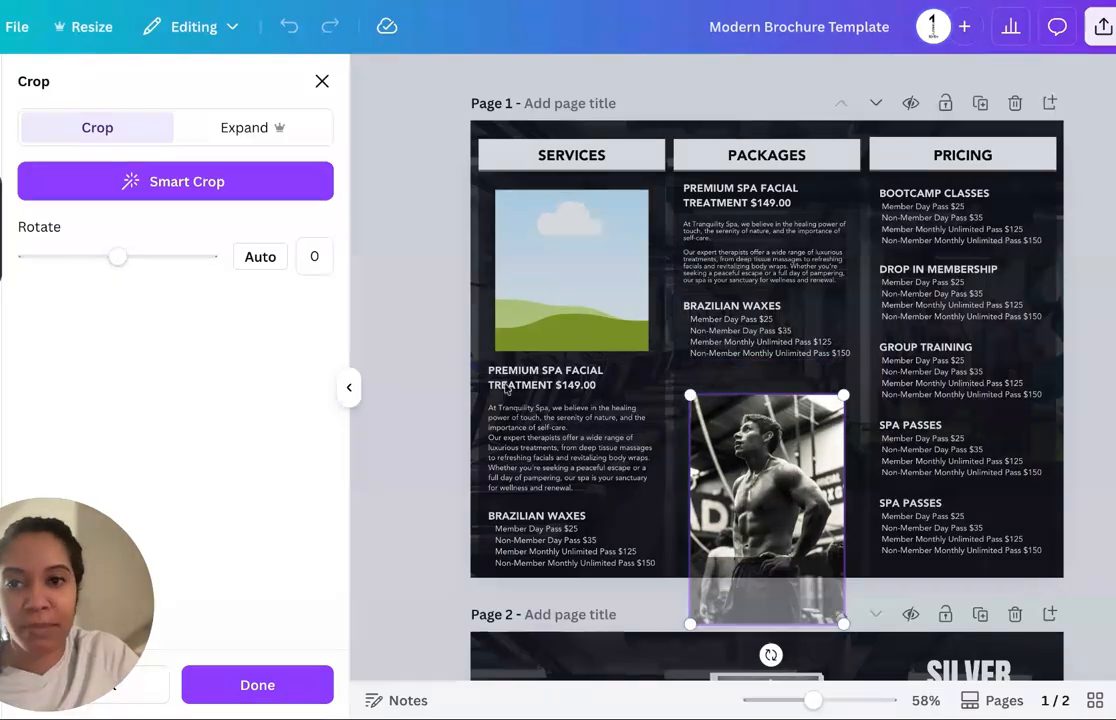
left_click(430, 385)
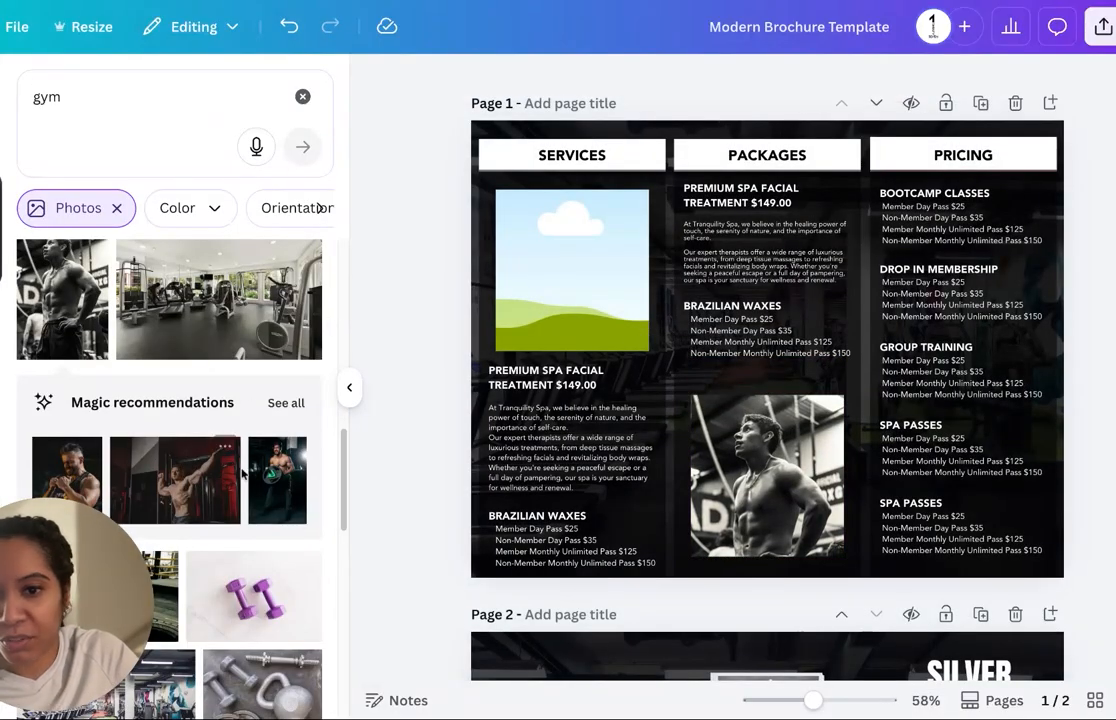
Step: Fill the empty photo frame in the SERVICES column with the gym photo of the woman raising one arm overhead
left_click_drag(341, 443, 335, 572)
left_click_drag(211, 440, 575, 290)
left_click_drag(215, 408, 571, 270)
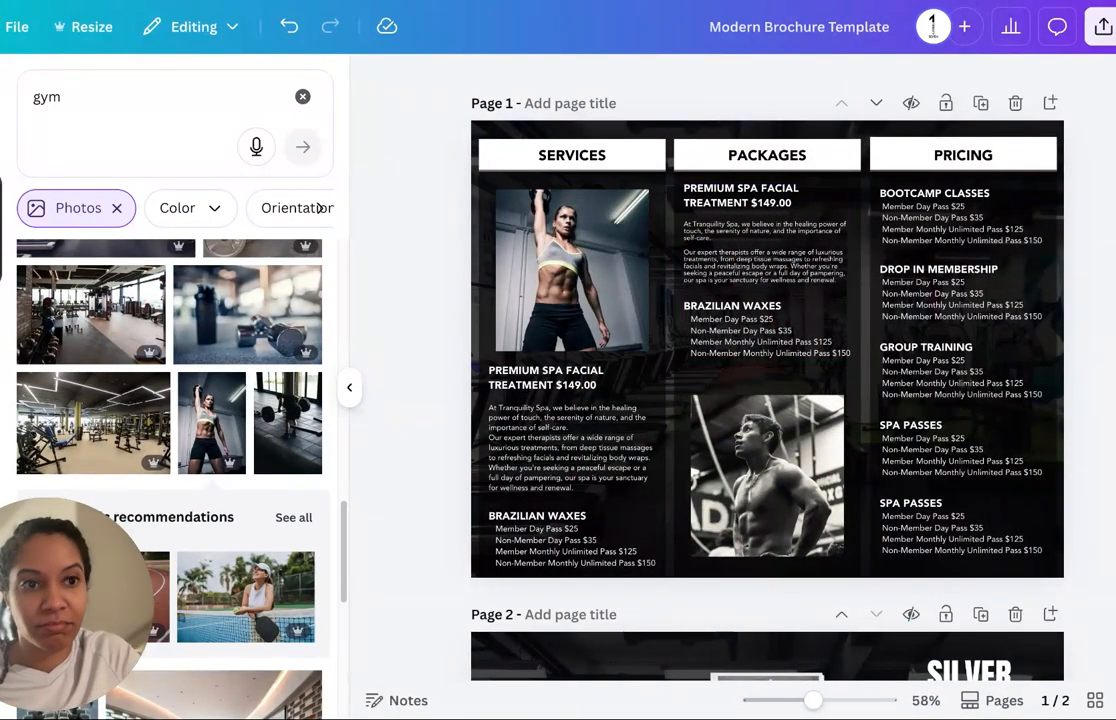
Step: Review the photos and text on both brochure pages and select the PRICING column text
scroll(740, 300, "down", 2)
scroll(1086, 336, "down", 5)
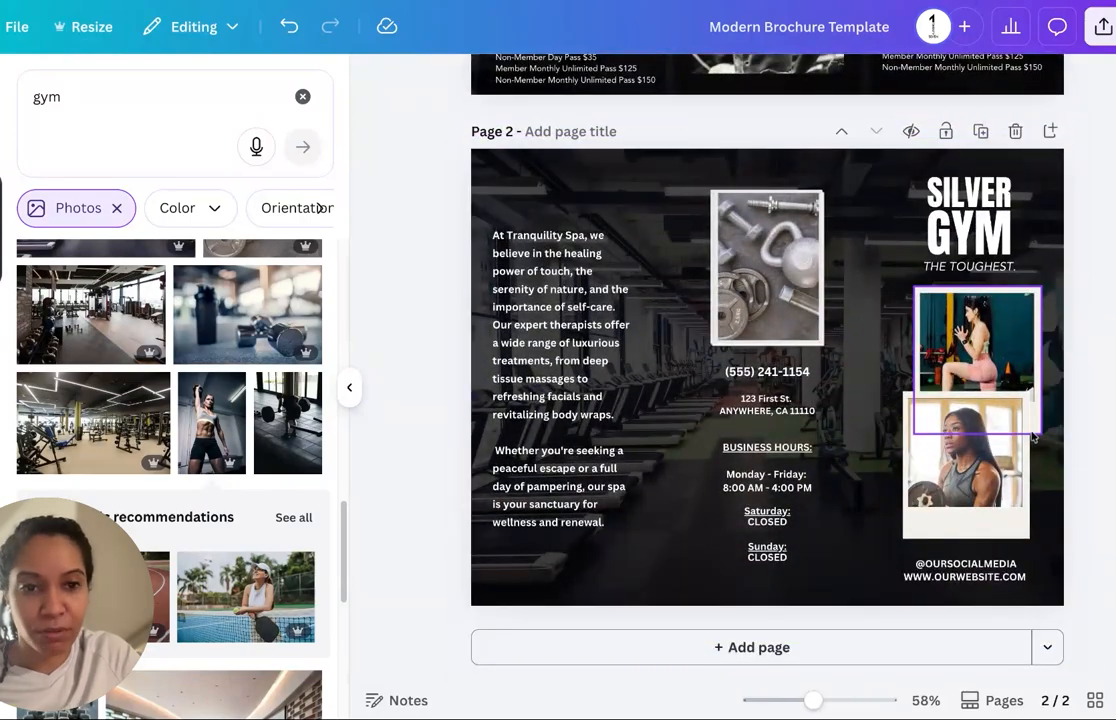
scroll(1033, 438, "up", 2)
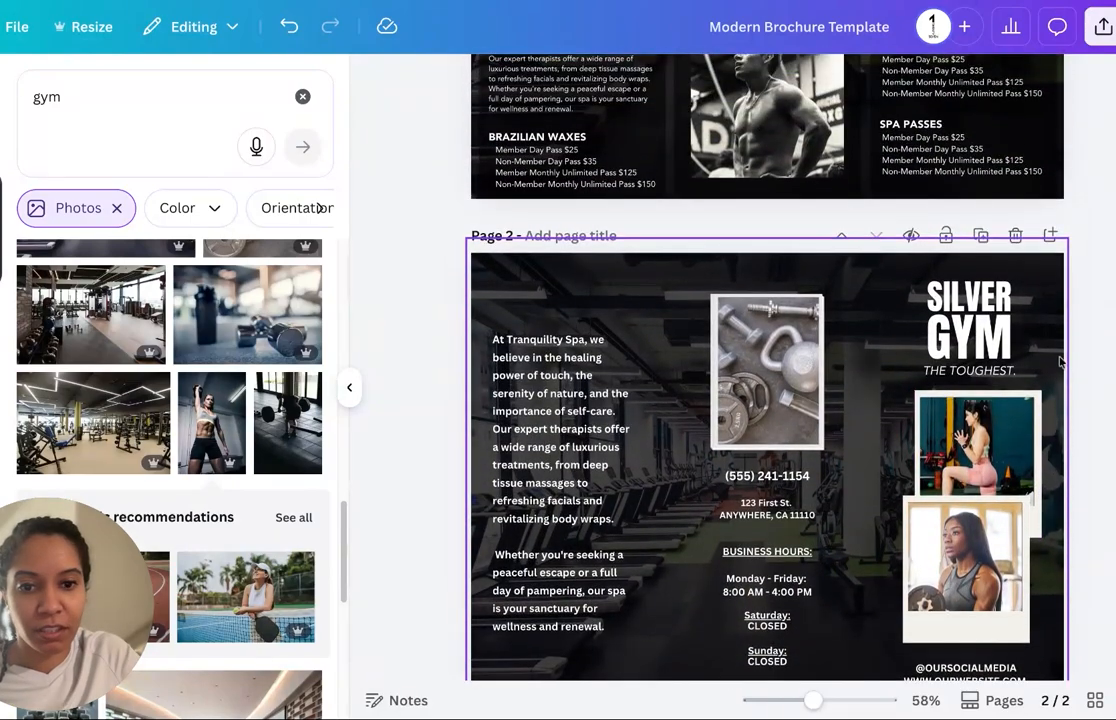
scroll(1064, 355, "up", 1)
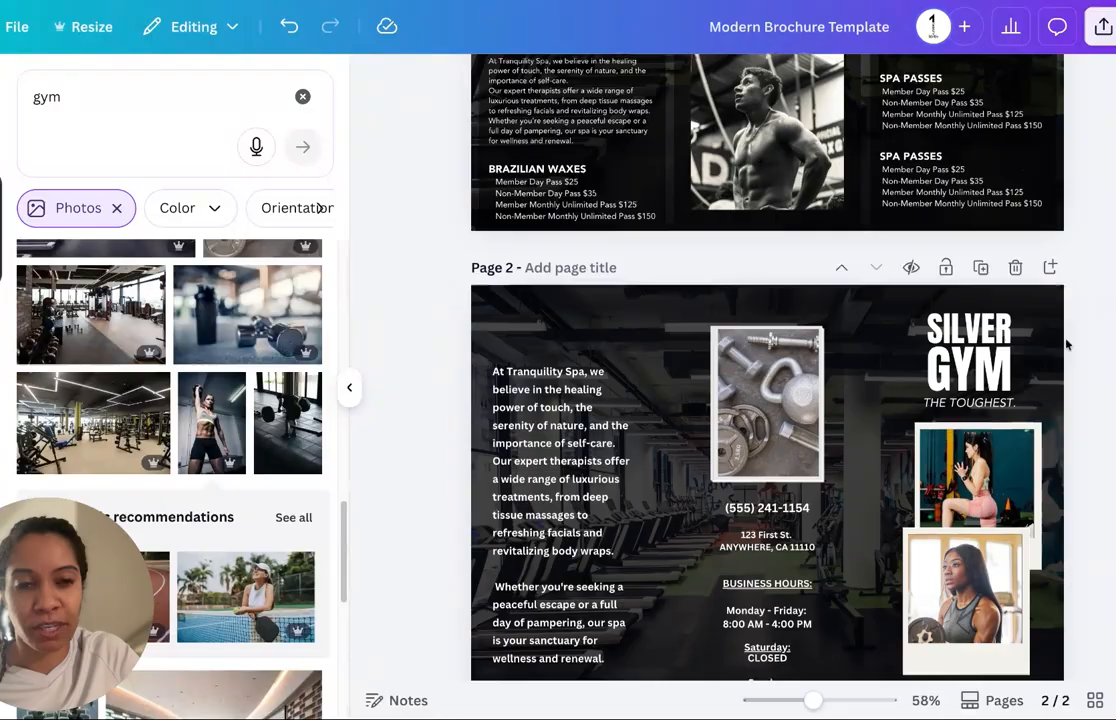
scroll(1066, 344, "up", 5)
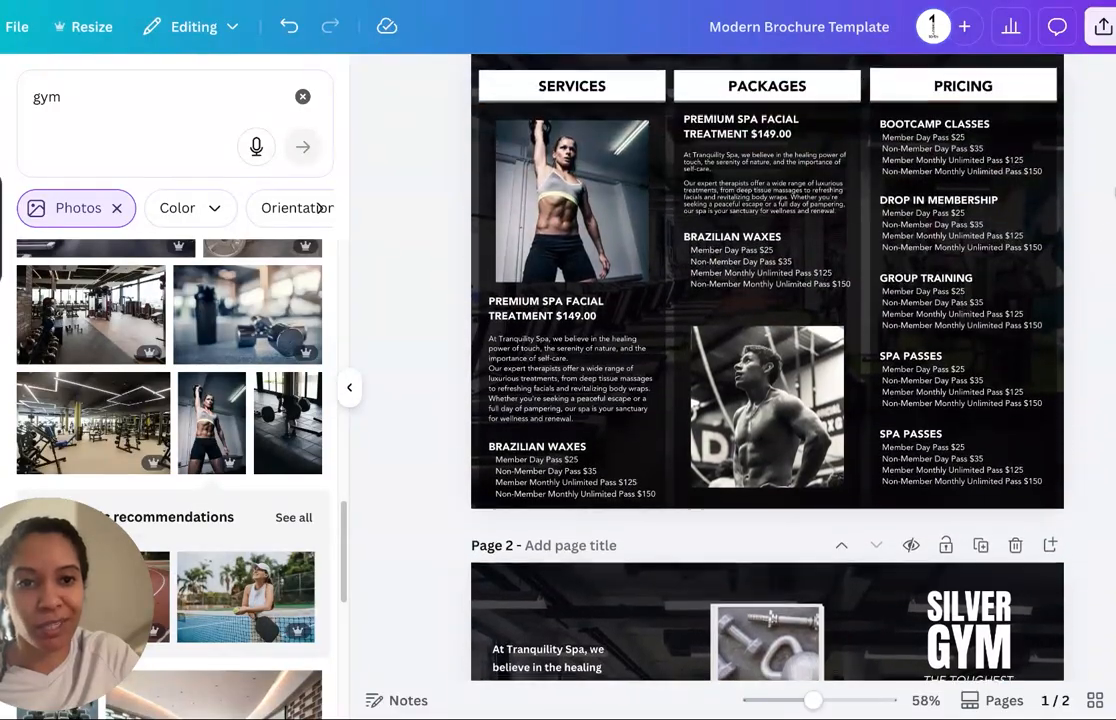
scroll(1105, 190, "up", 1)
scroll(1105, 190, "down", 2)
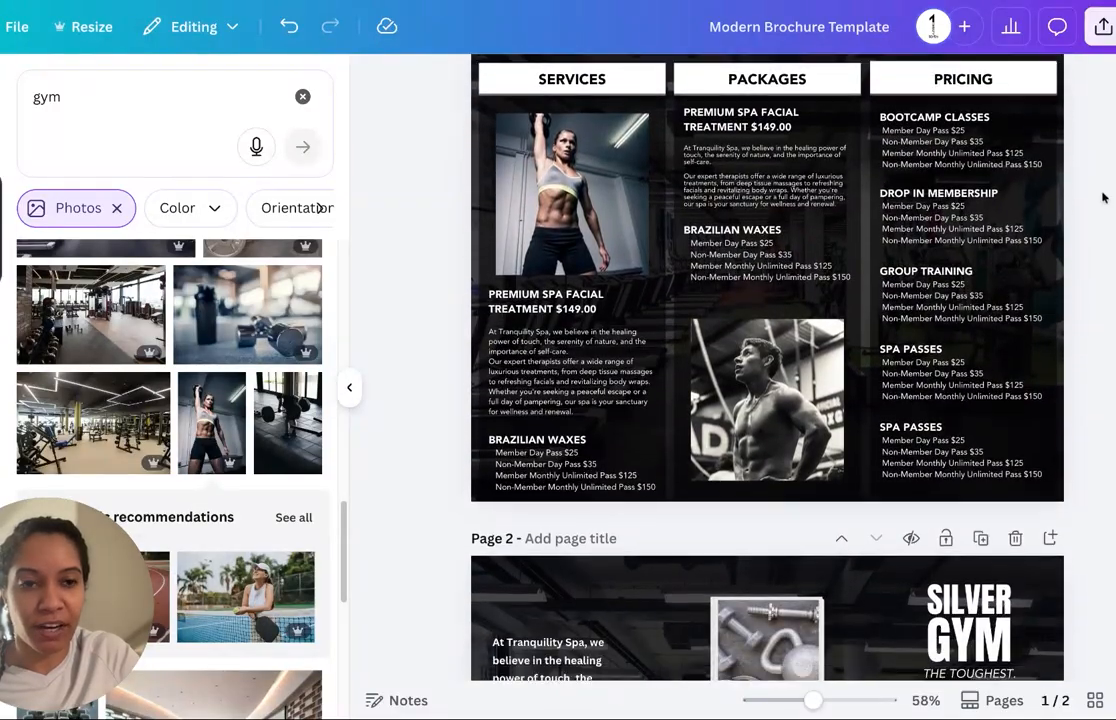
left_click(970, 276)
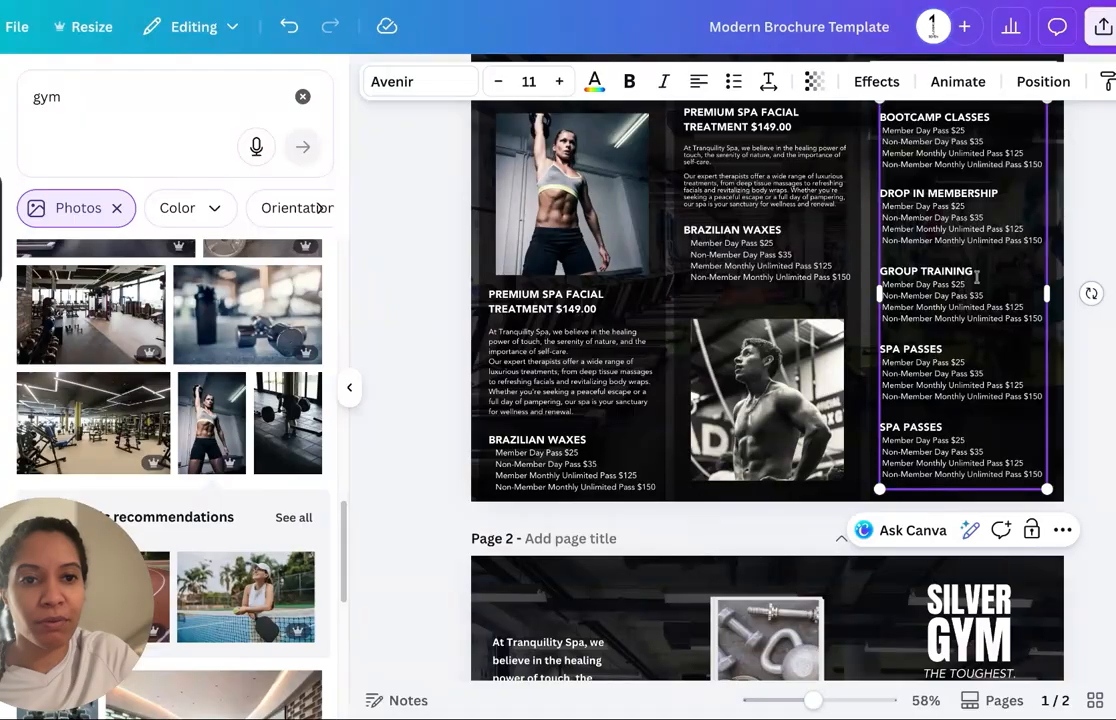
Step: Delete the first of the two SPA PASSES sections, heading and price lines, from the PRICING column on page 1
left_click(1106, 364)
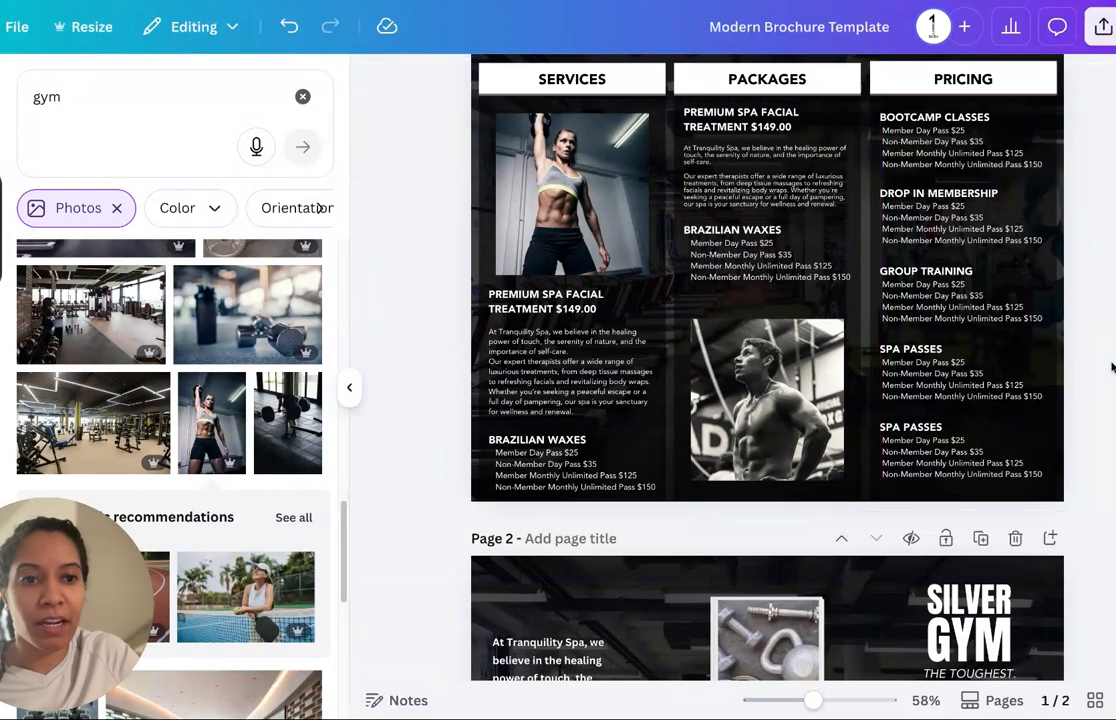
left_click(968, 368)
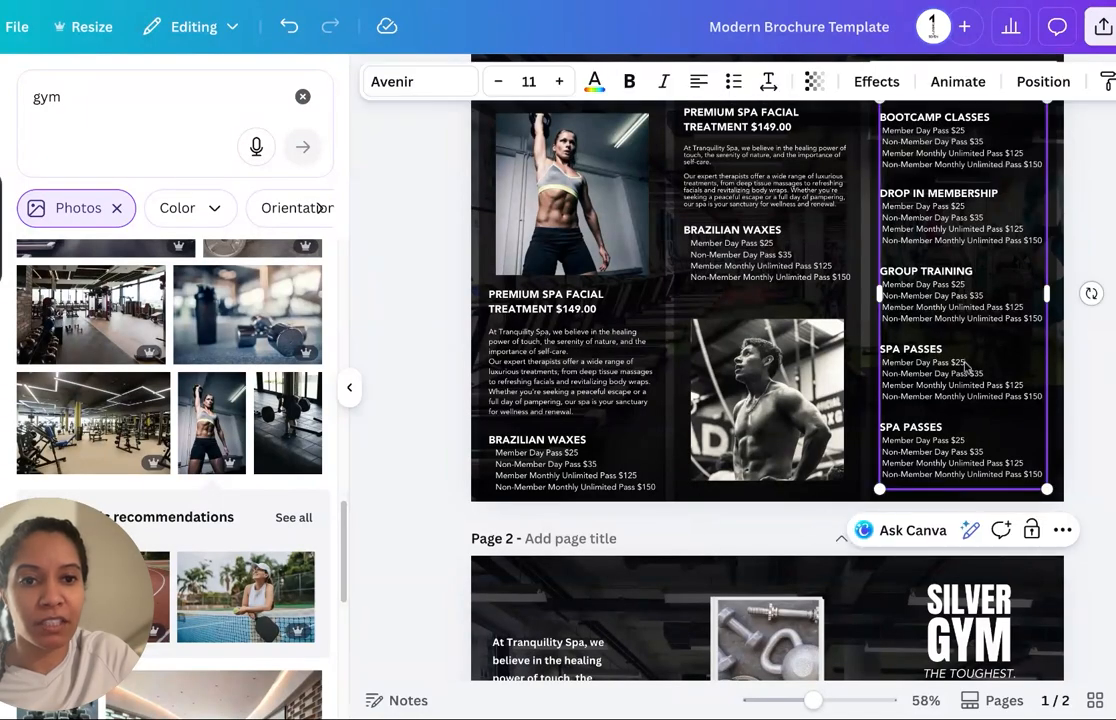
left_click(893, 347)
left_click_drag(880, 348, 1018, 412)
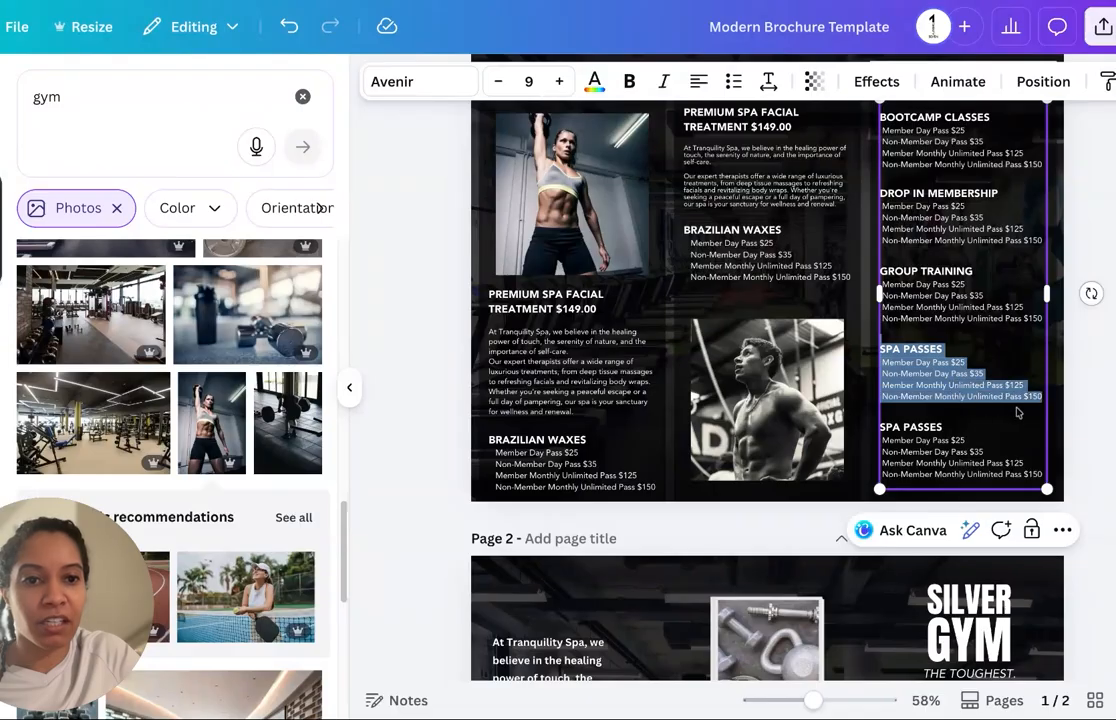
key("BackSpace")
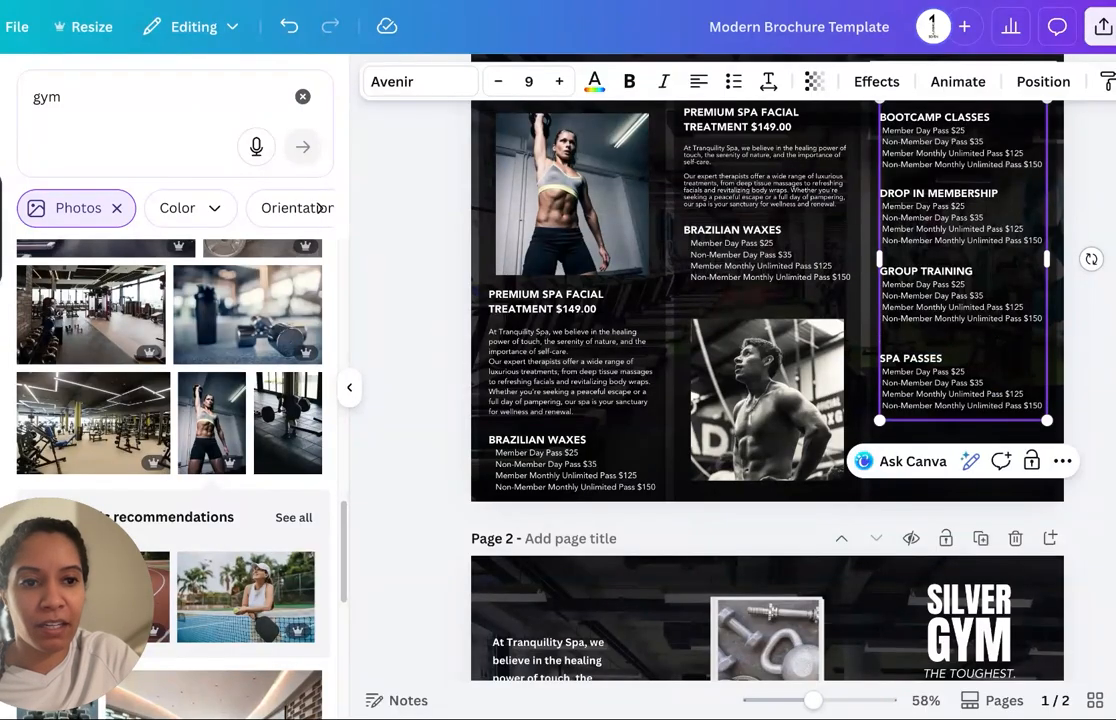
Step: Review the shortened PRICING column and the overall layout of both brochure pages
scroll(767, 320, "up", 2)
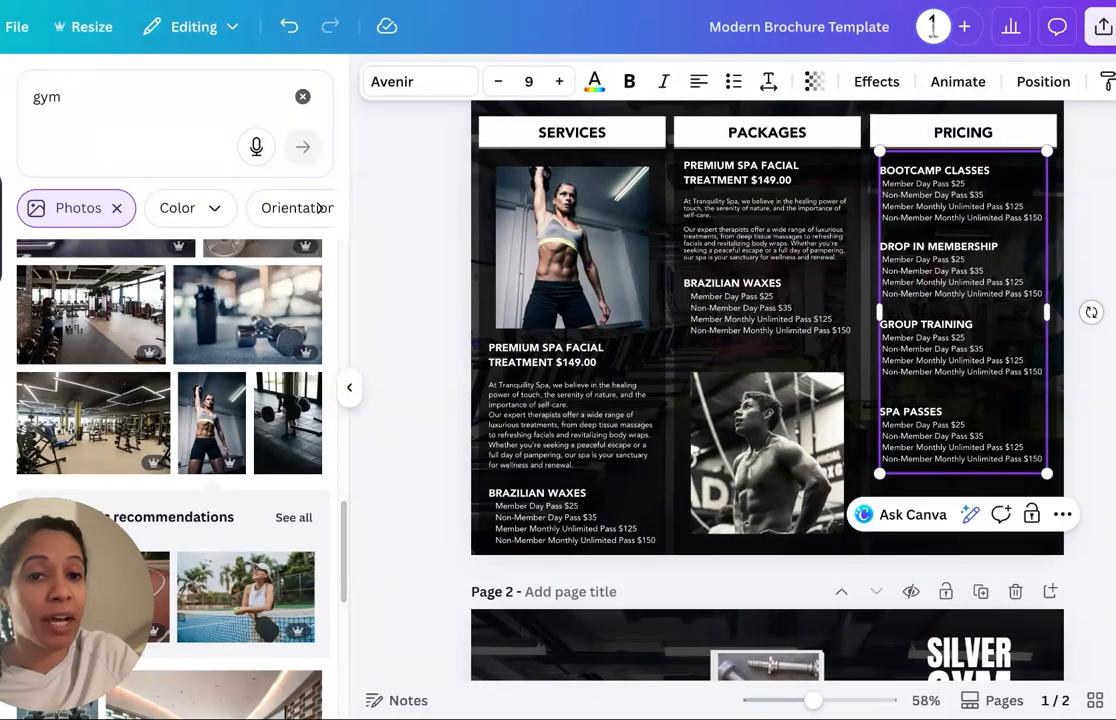
scroll(939, 387, "down", 1)
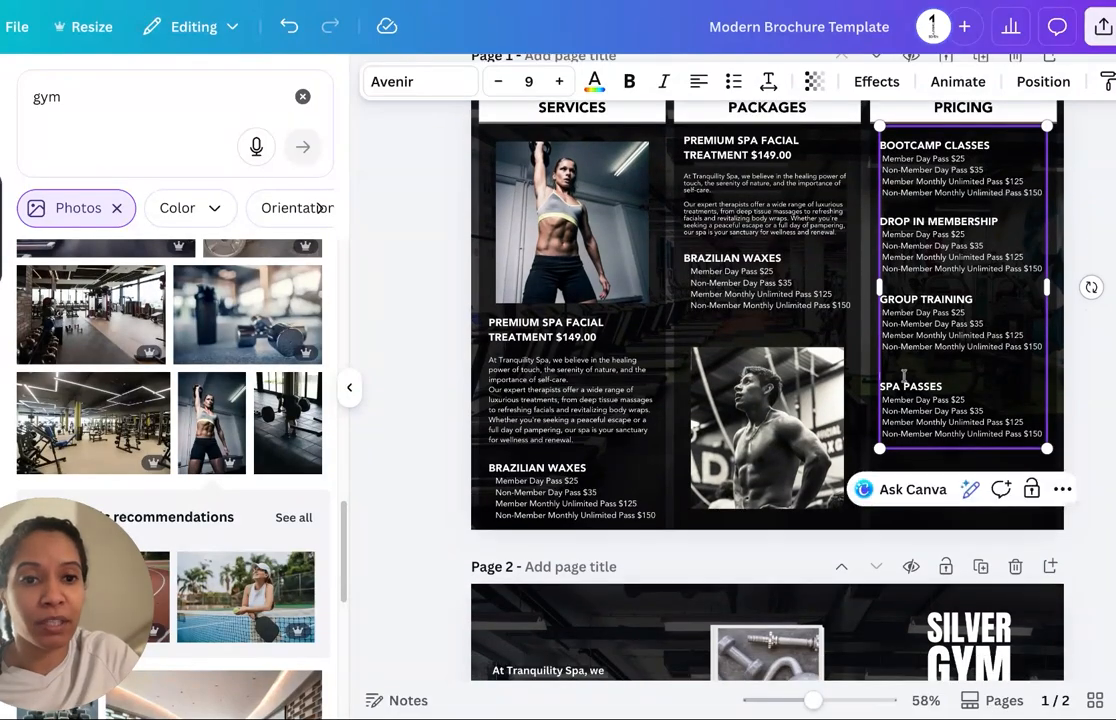
left_click_drag(903, 376, 980, 422)
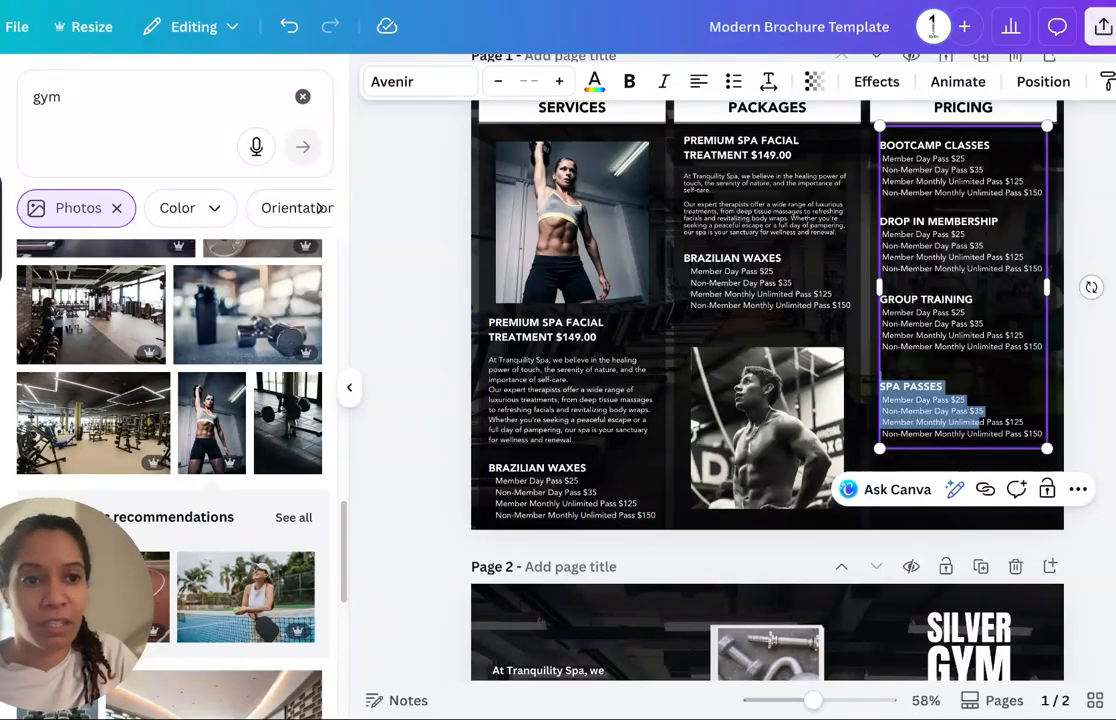
scroll(767, 340, "up", 1)
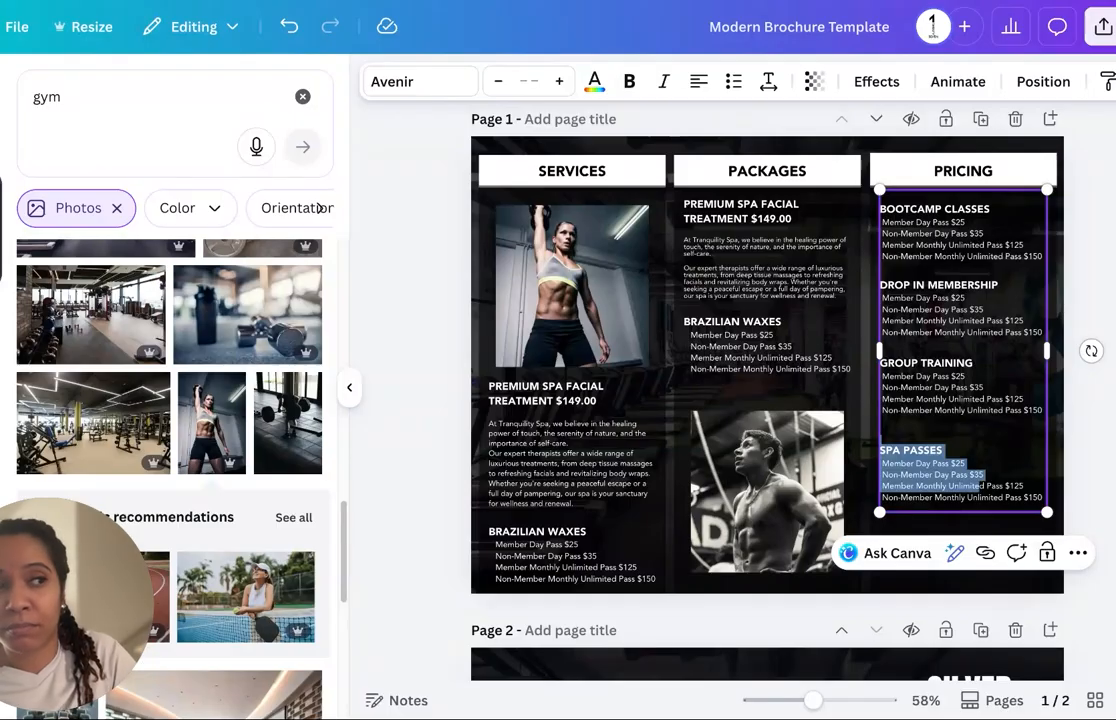
scroll(767, 400, "down", 1)
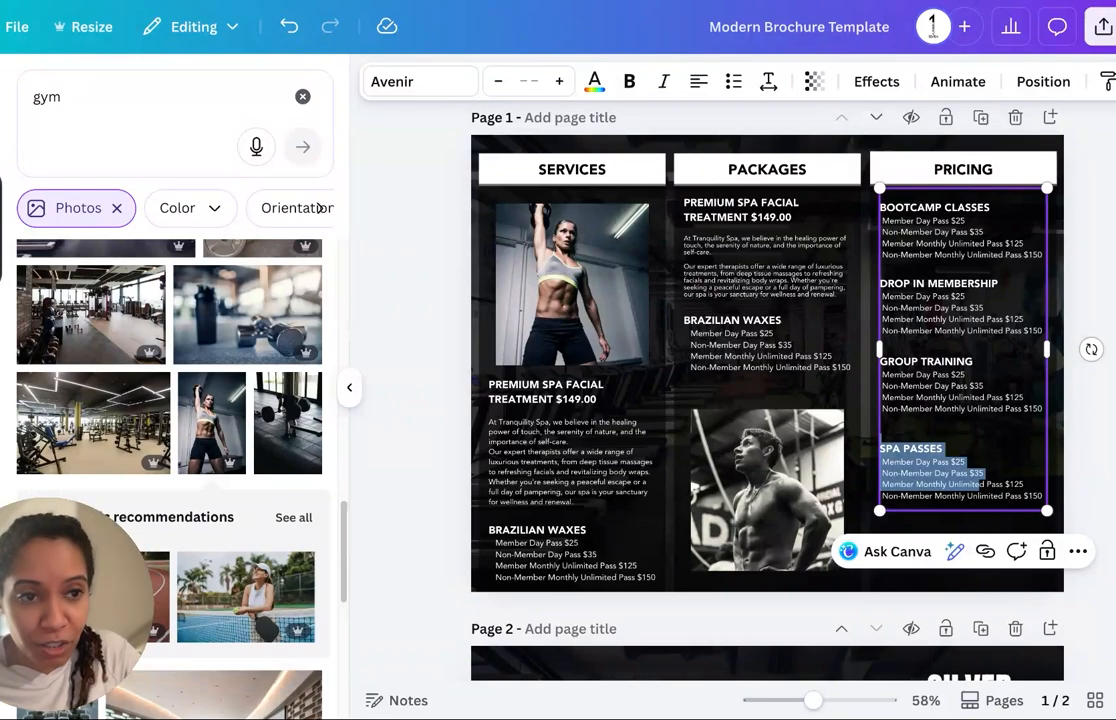
scroll(1101, 393, "down", 5)
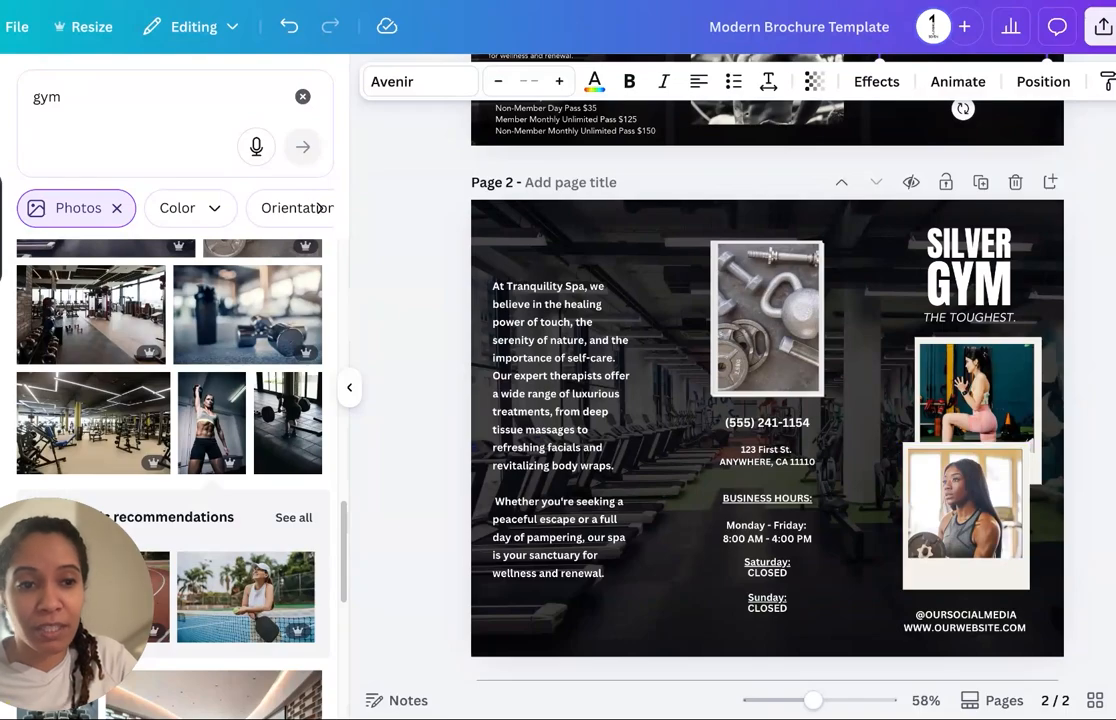
scroll(767, 400, "down", 1)
scroll(767, 400, "up", 5)
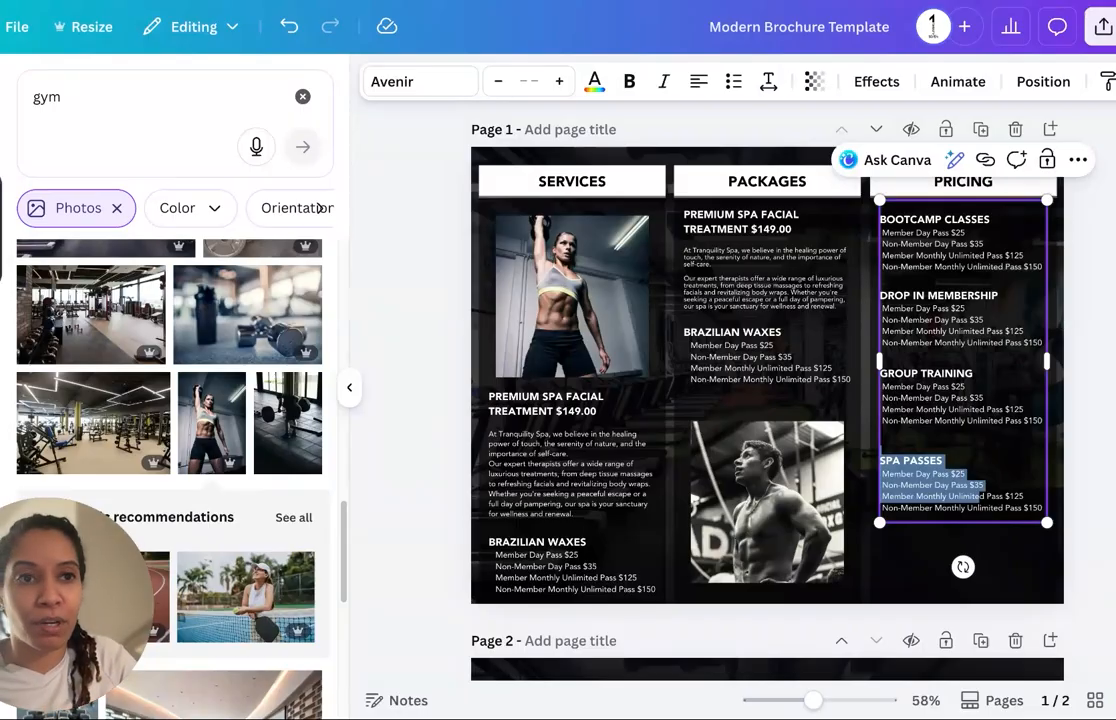
left_click(1103, 26)
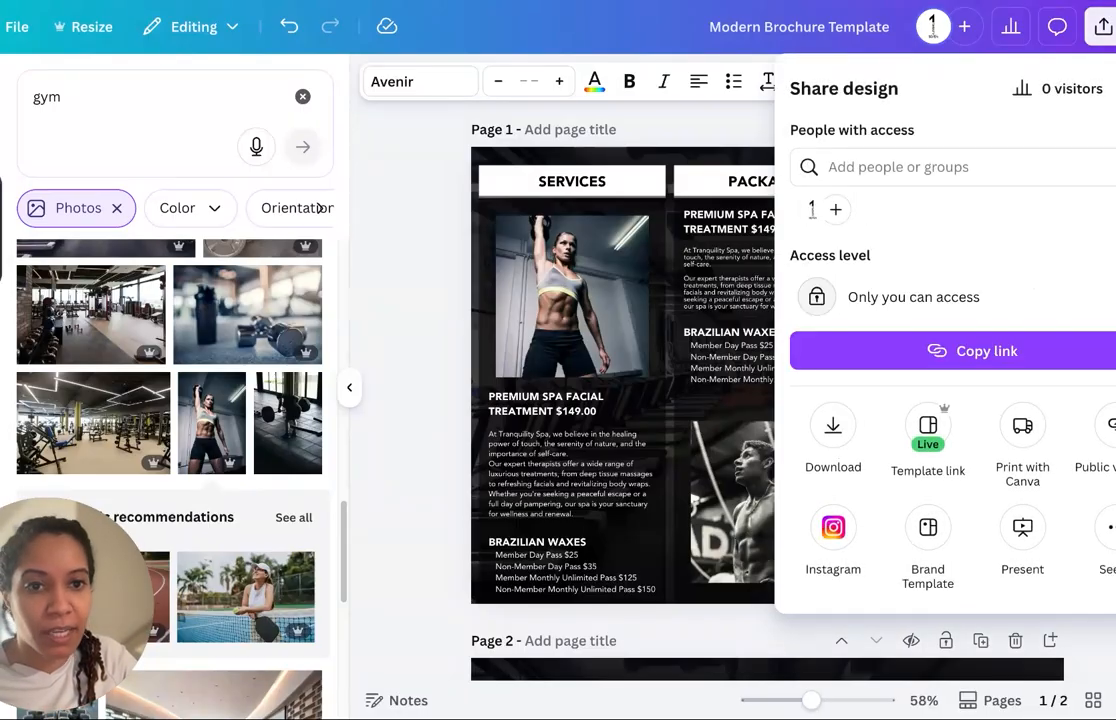
left_click(822, 427)
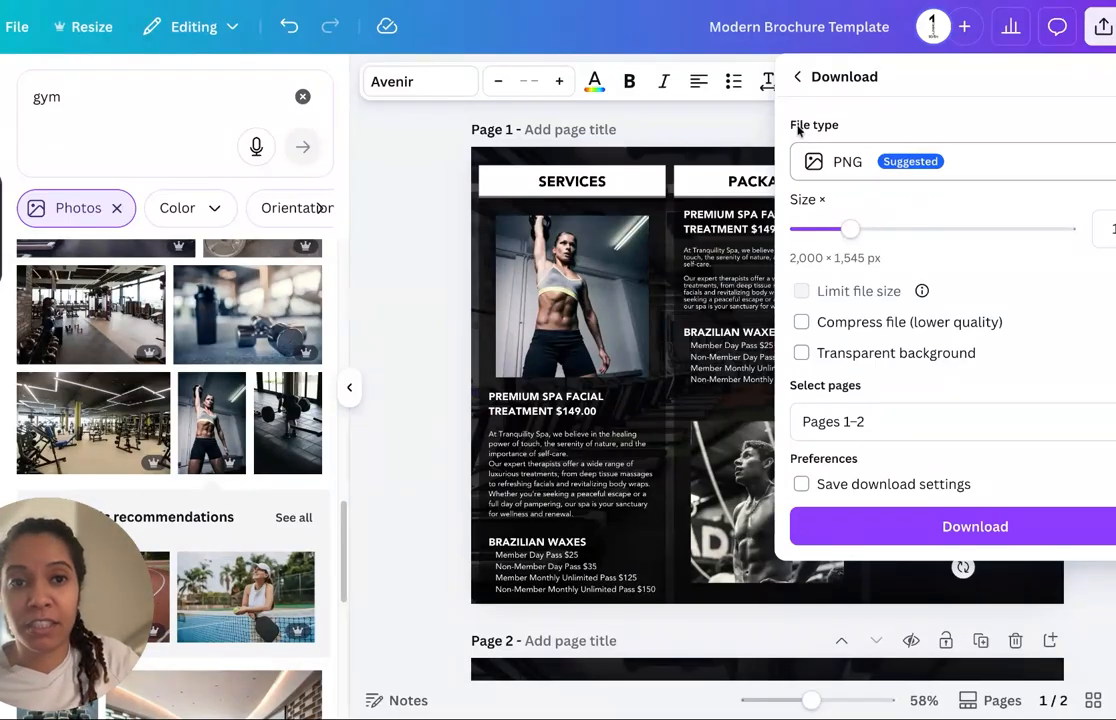
left_click(892, 166)
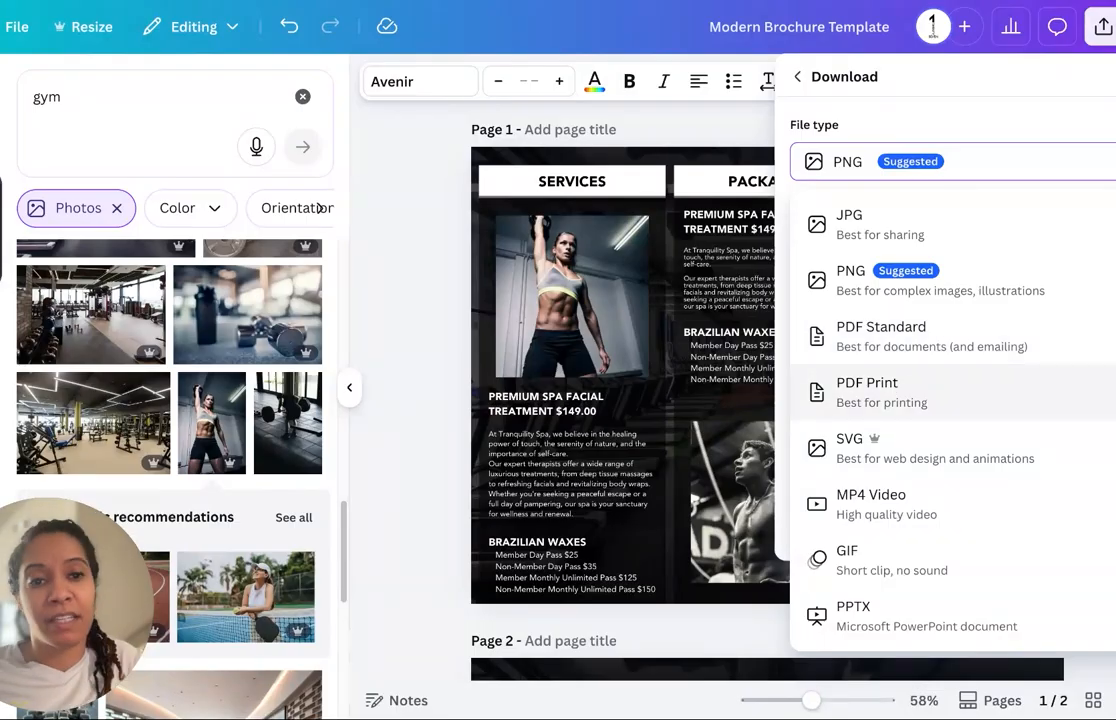
left_click(866, 390)
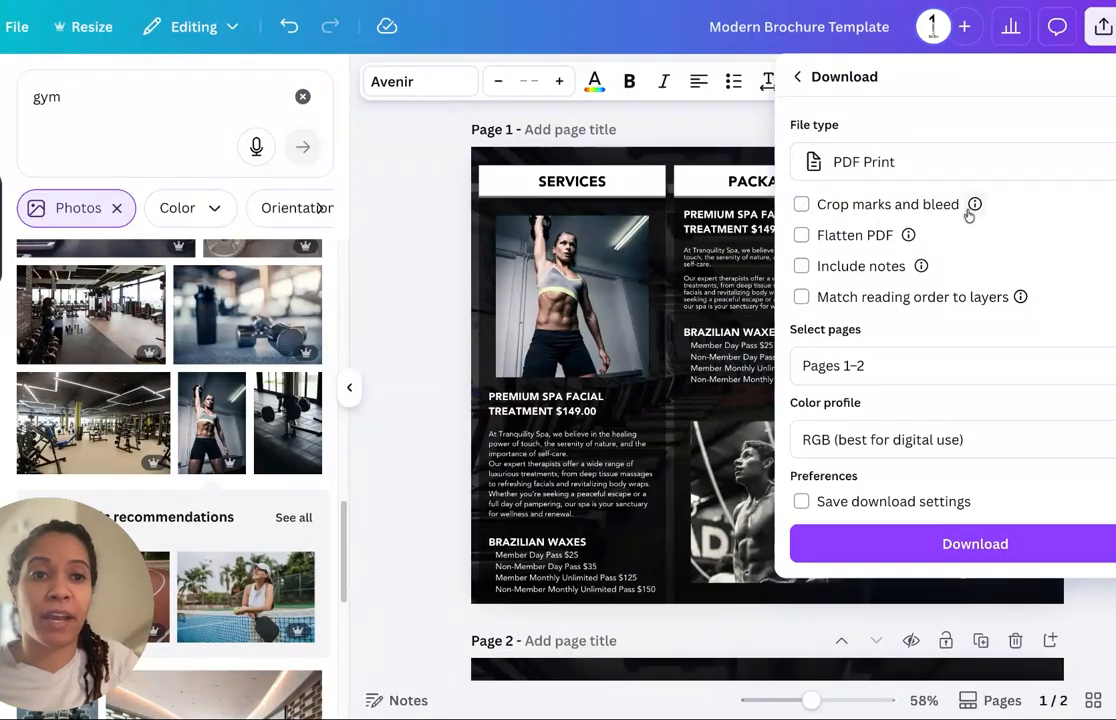
mouse_move(975, 208)
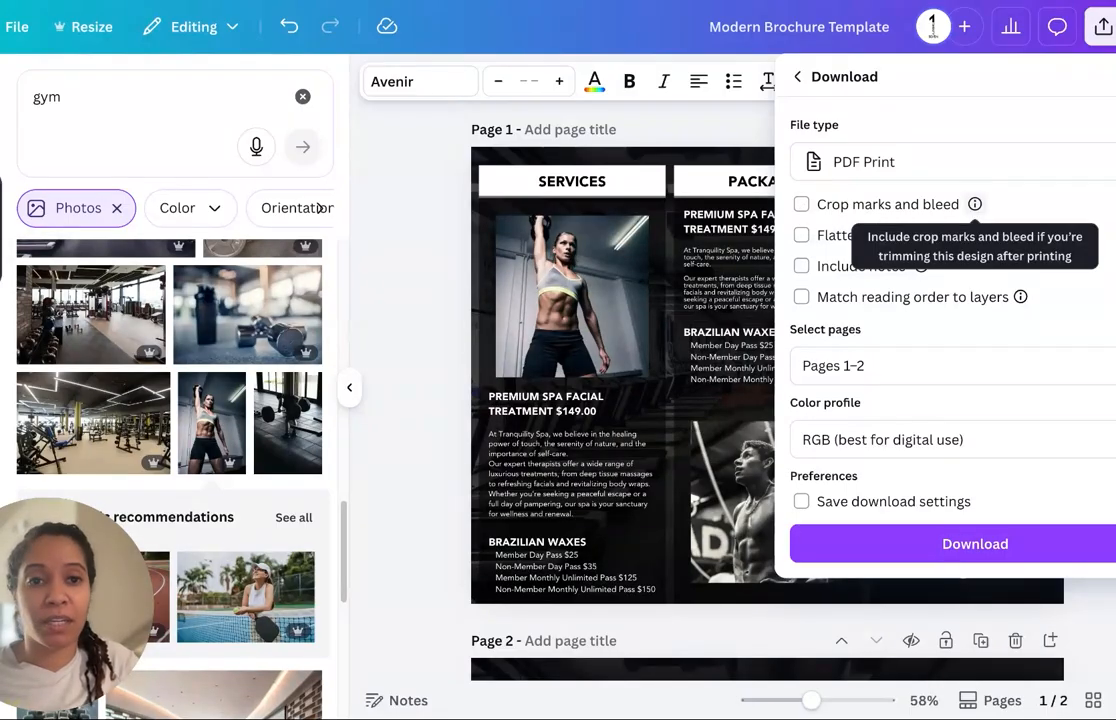
left_click(803, 206)
left_click(802, 205)
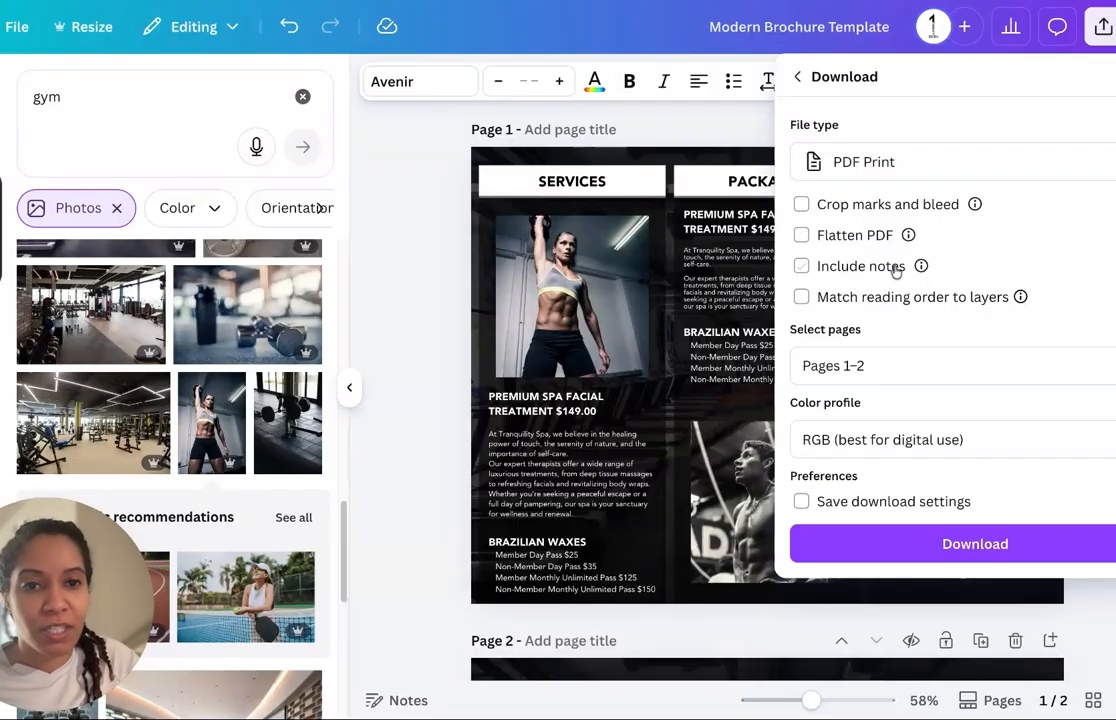
mouse_move(922, 267)
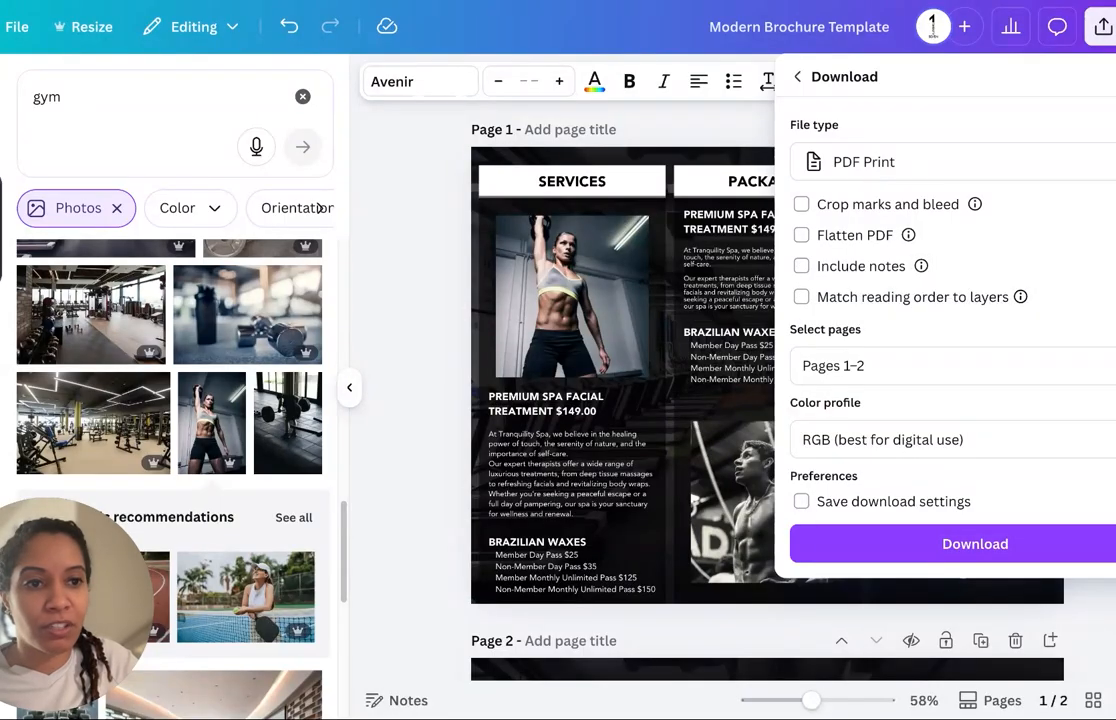
left_click(1103, 27)
Step: Set up the brochure download as PDF Print with all pages, 1–2, selected
left_click(1103, 30)
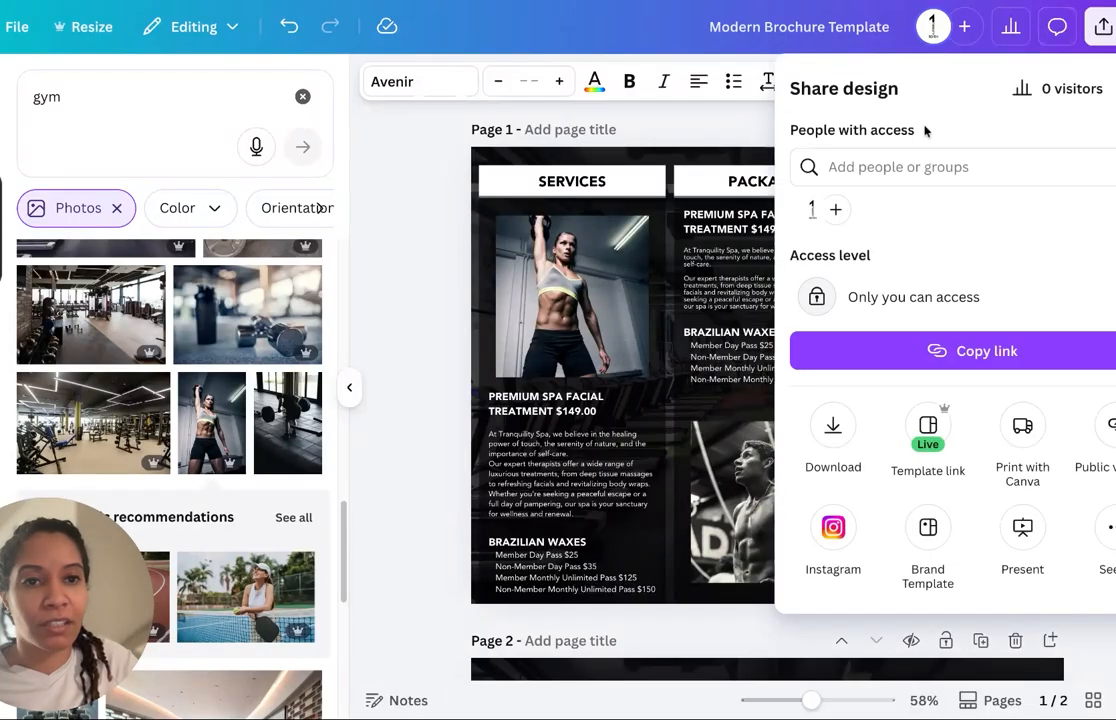
left_click(835, 428)
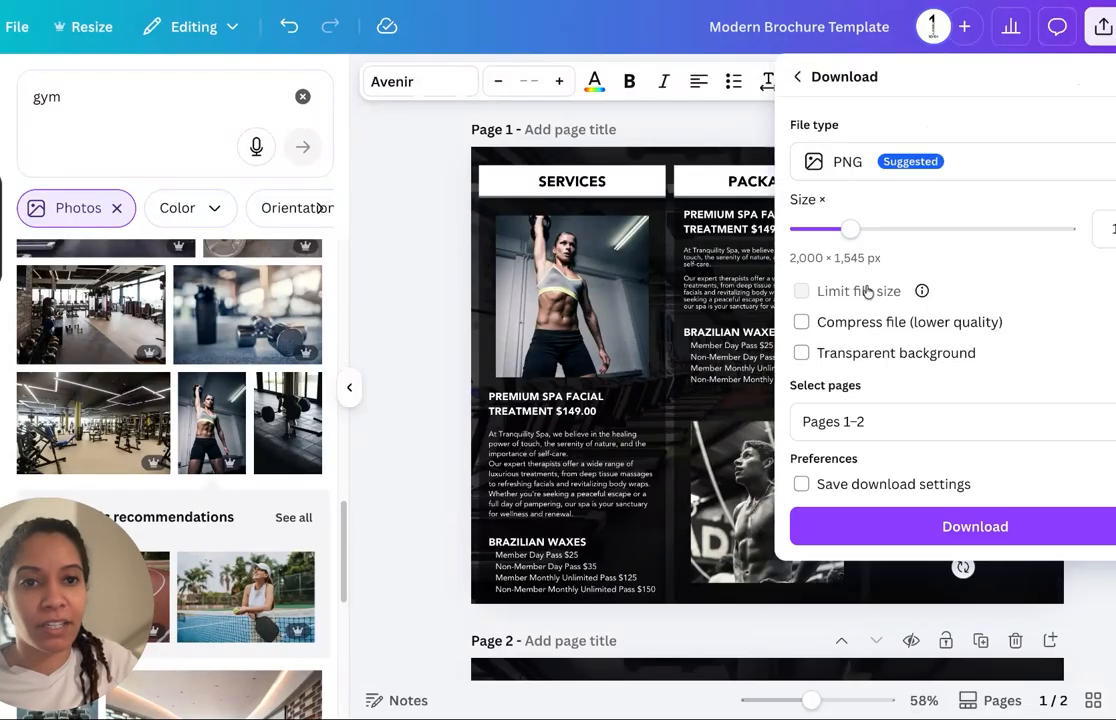
left_click(891, 166)
left_click(885, 396)
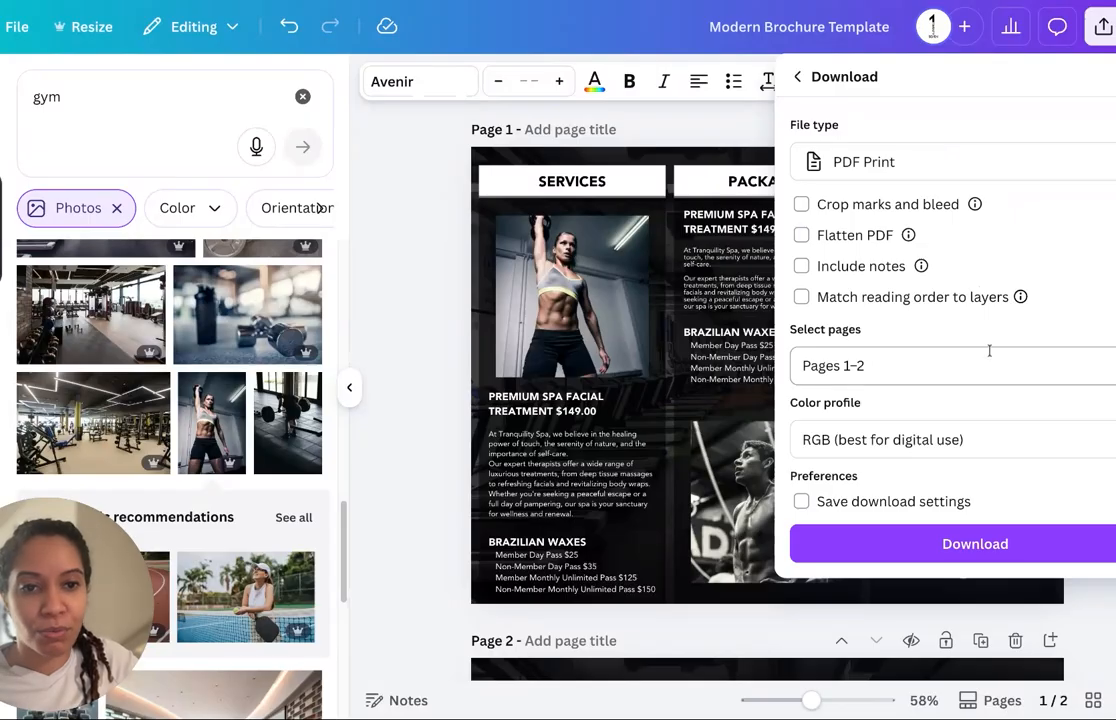
left_click(1105, 365)
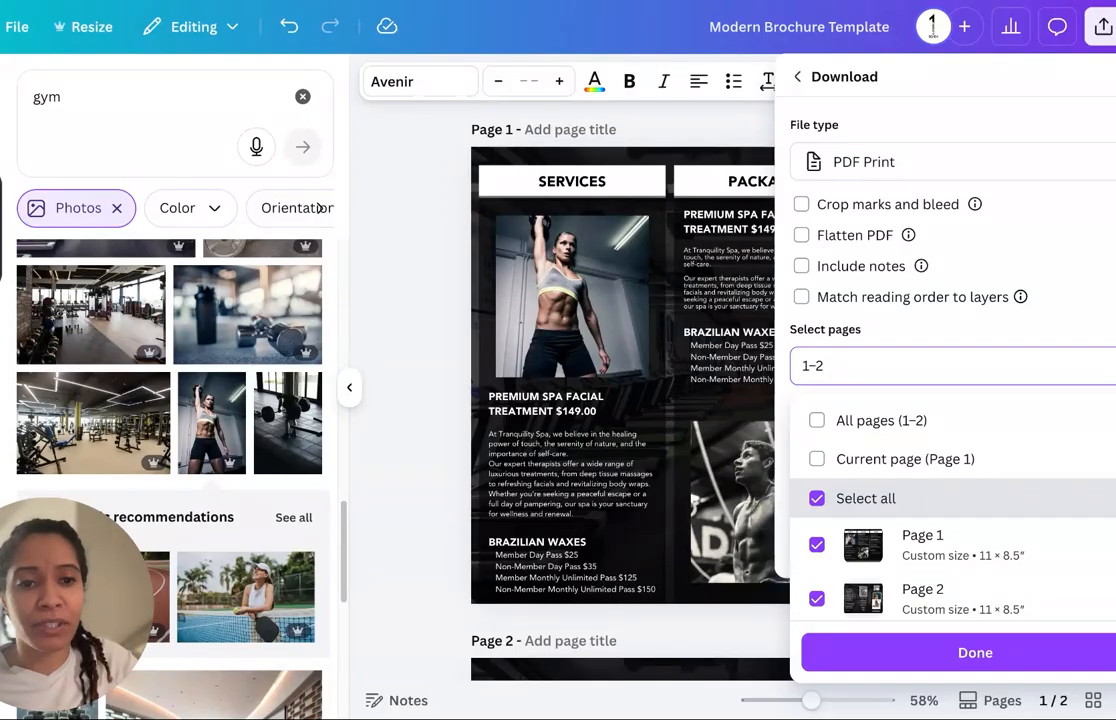
left_click(817, 498)
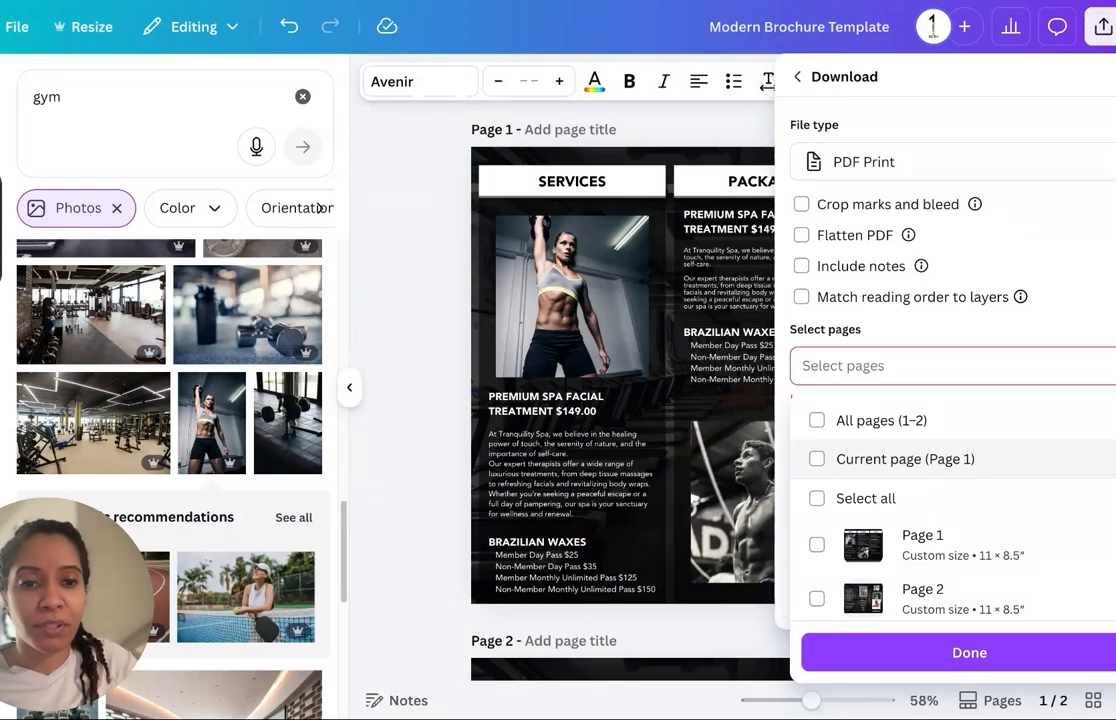
left_click(817, 498)
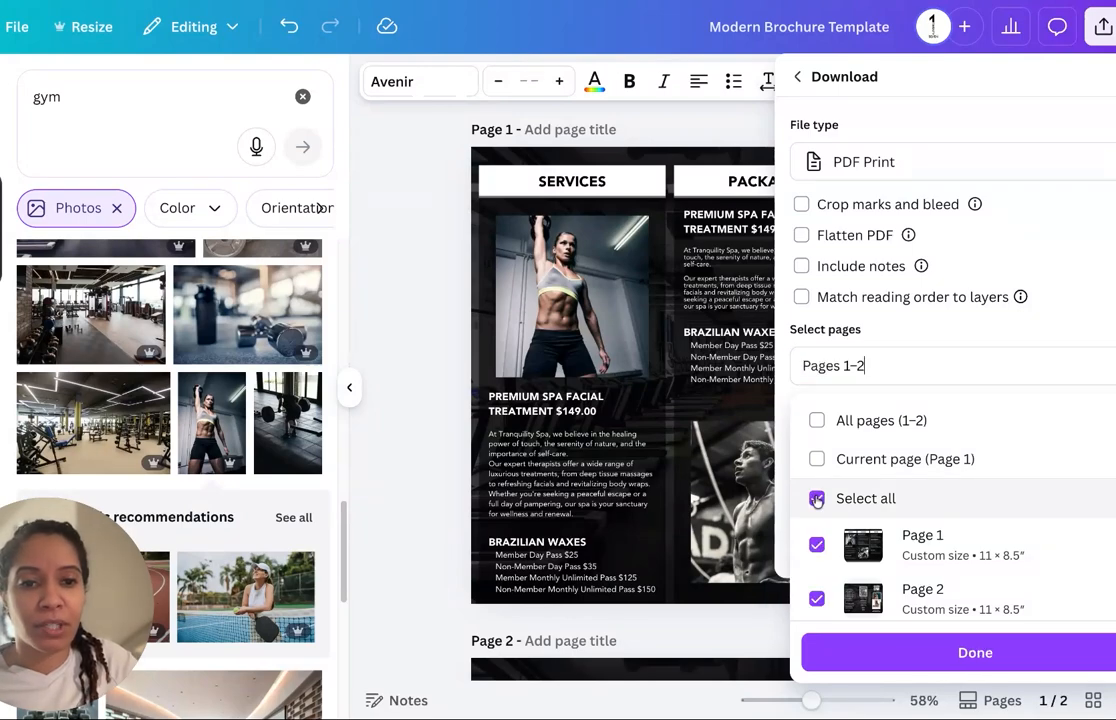
left_click(941, 654)
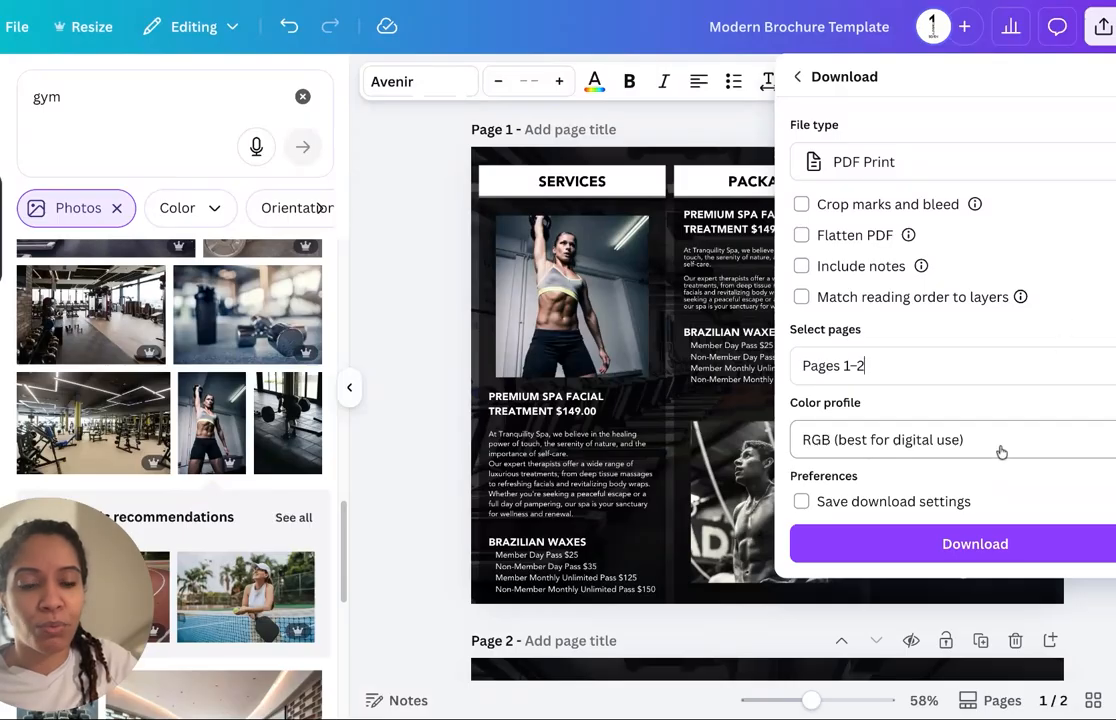
Step: Set the color profile to CMYK (best for professional printing) and download the brochure
left_click(966, 446)
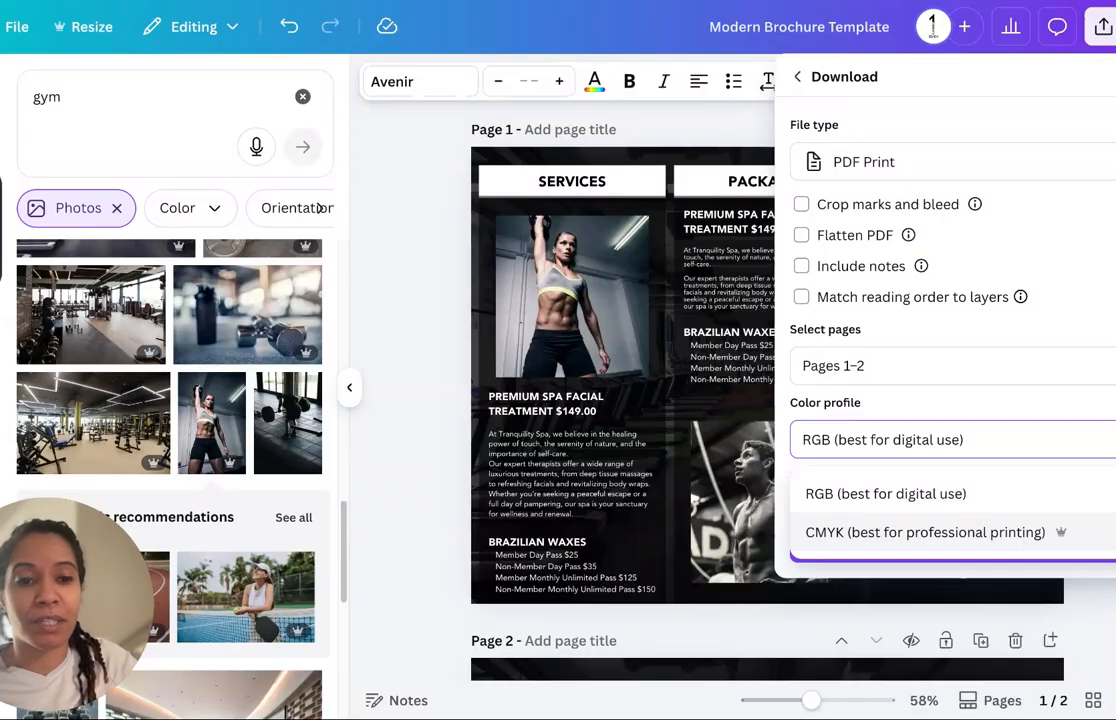
left_click(925, 532)
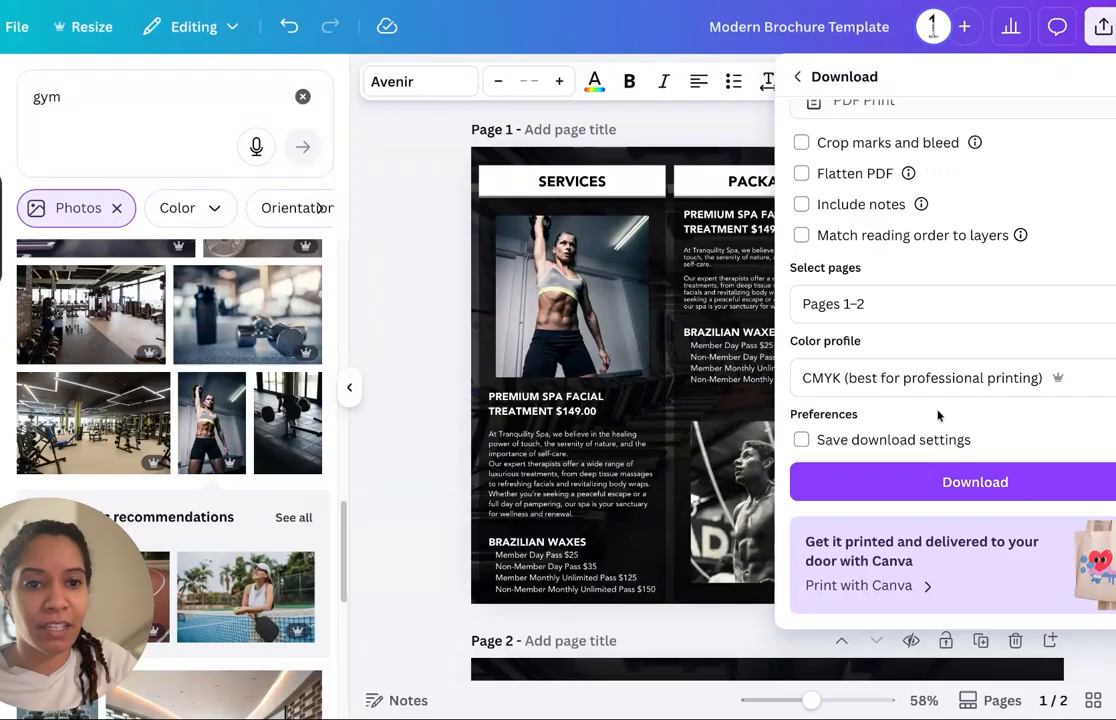
left_click(935, 490)
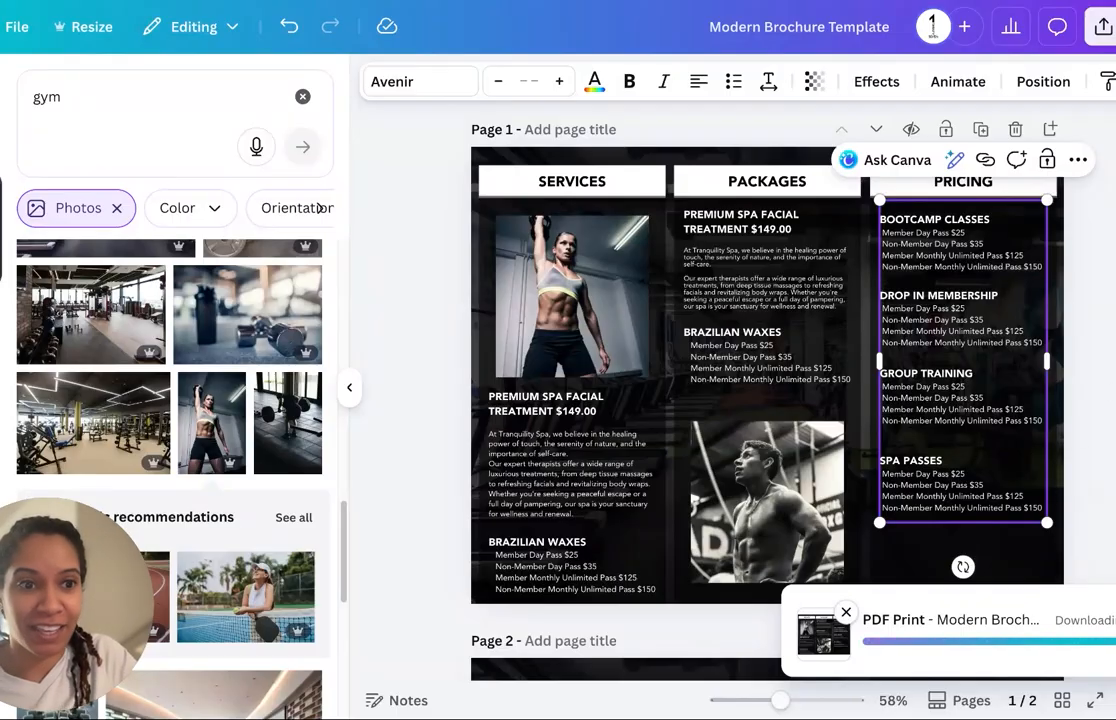
scroll(767, 400, "down", 1)
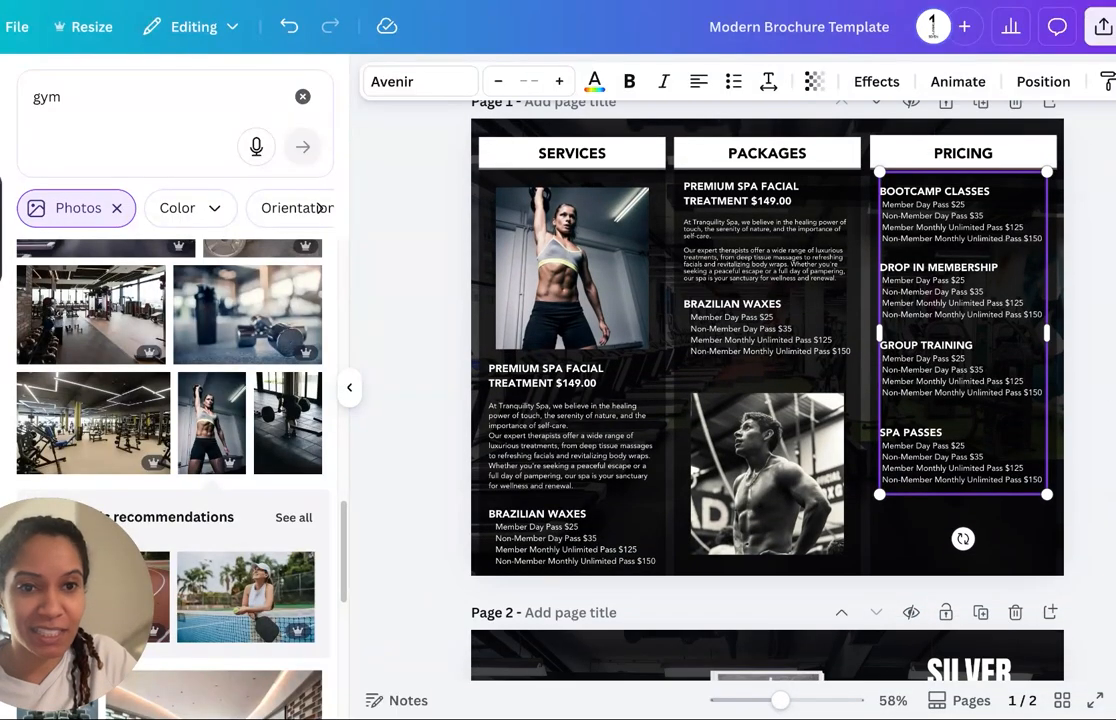
scroll(1097, 455, "down", 4)
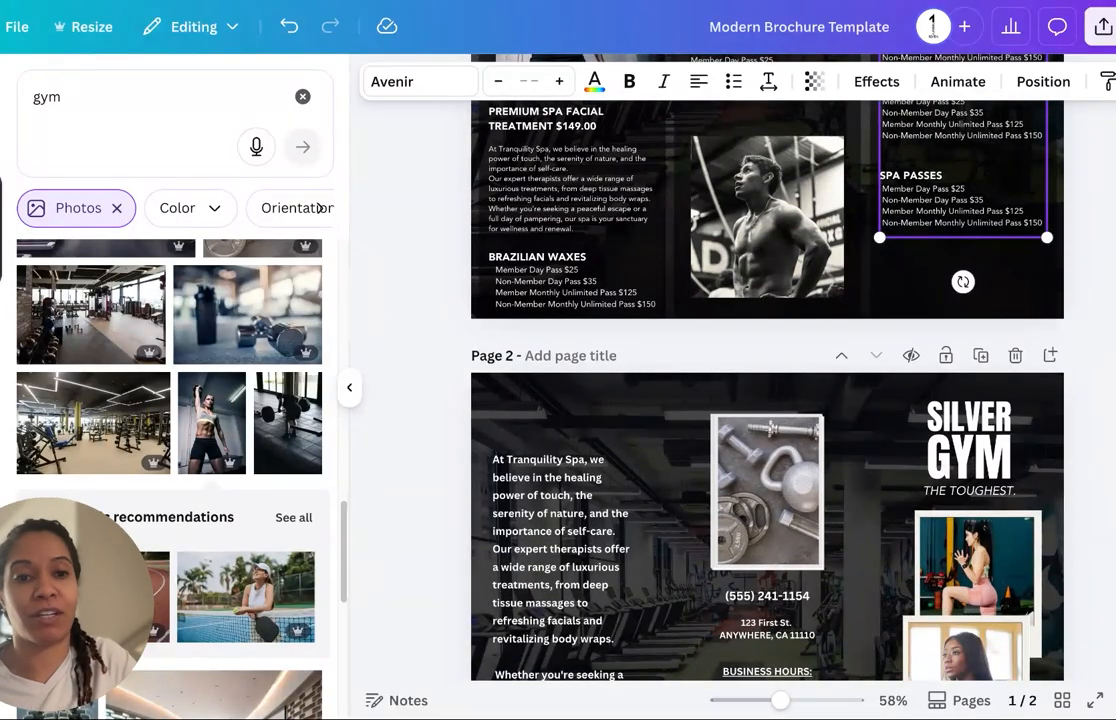
scroll(1043, 551, "down", 3)
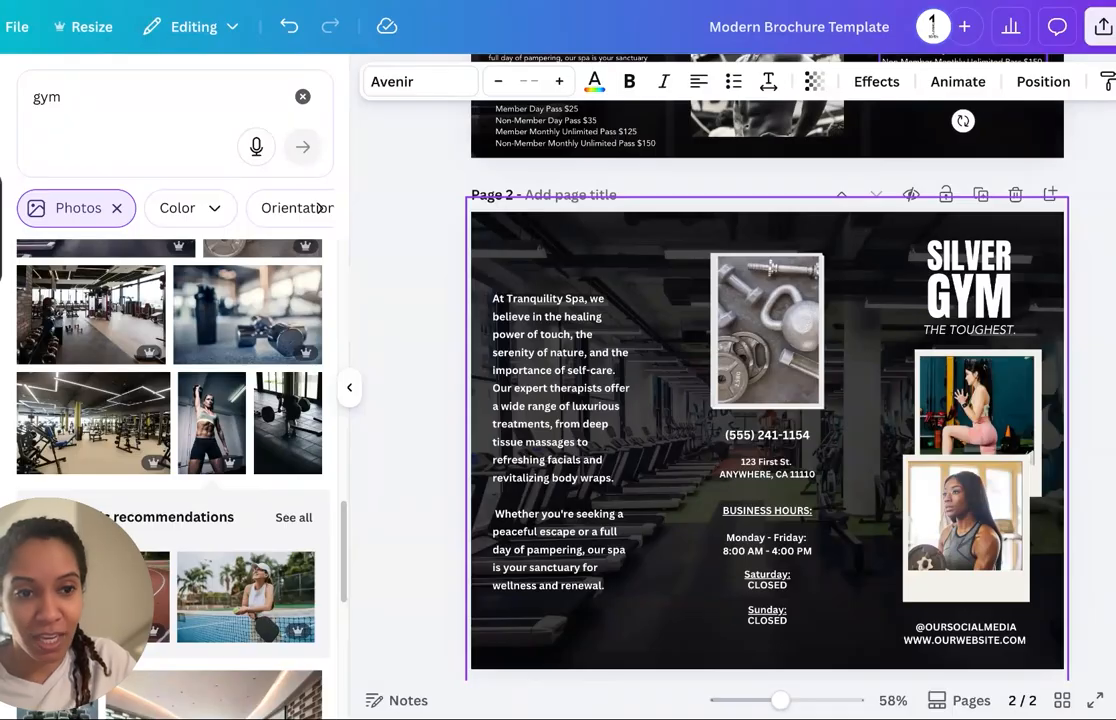
scroll(767, 440, "down", 1)
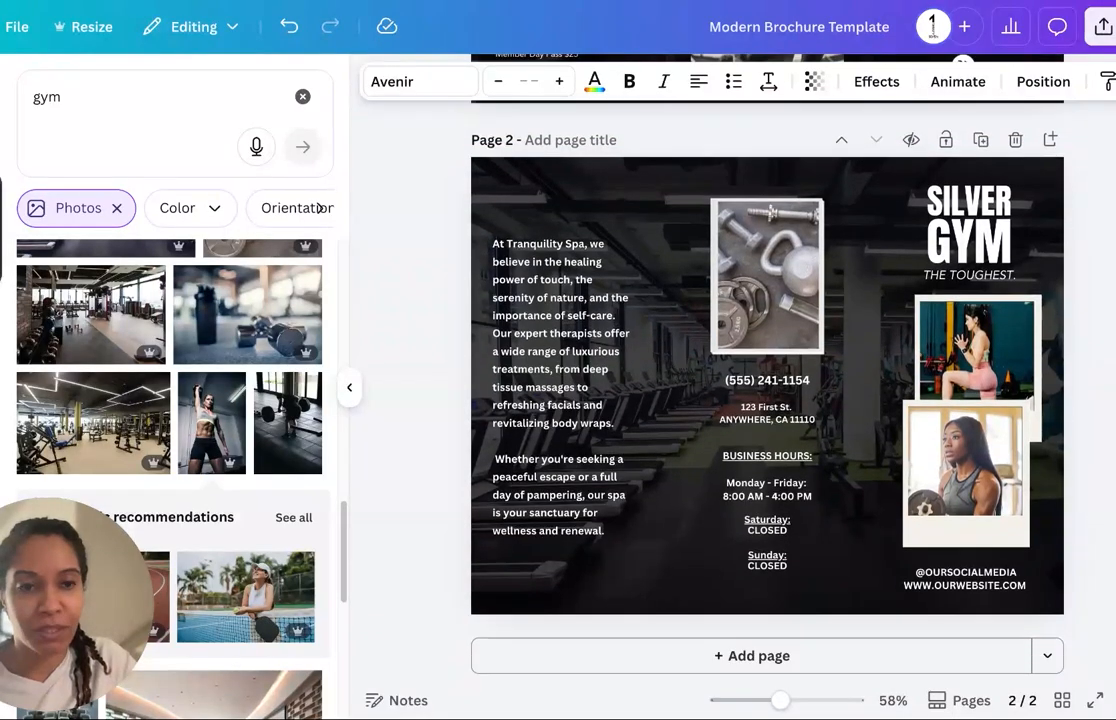